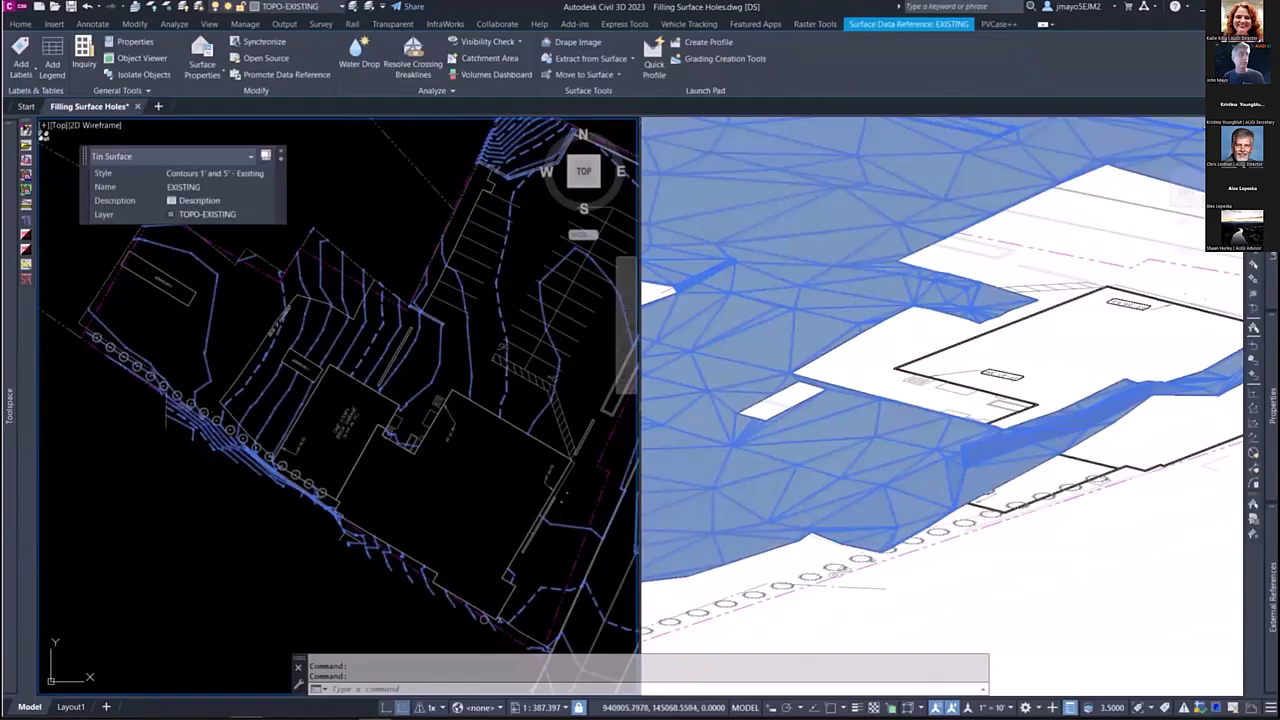
Step: Extract the border lines of the EXISTING surface as drawing objects
{"action": "mouse_move", "coordinate": [429, 497]}
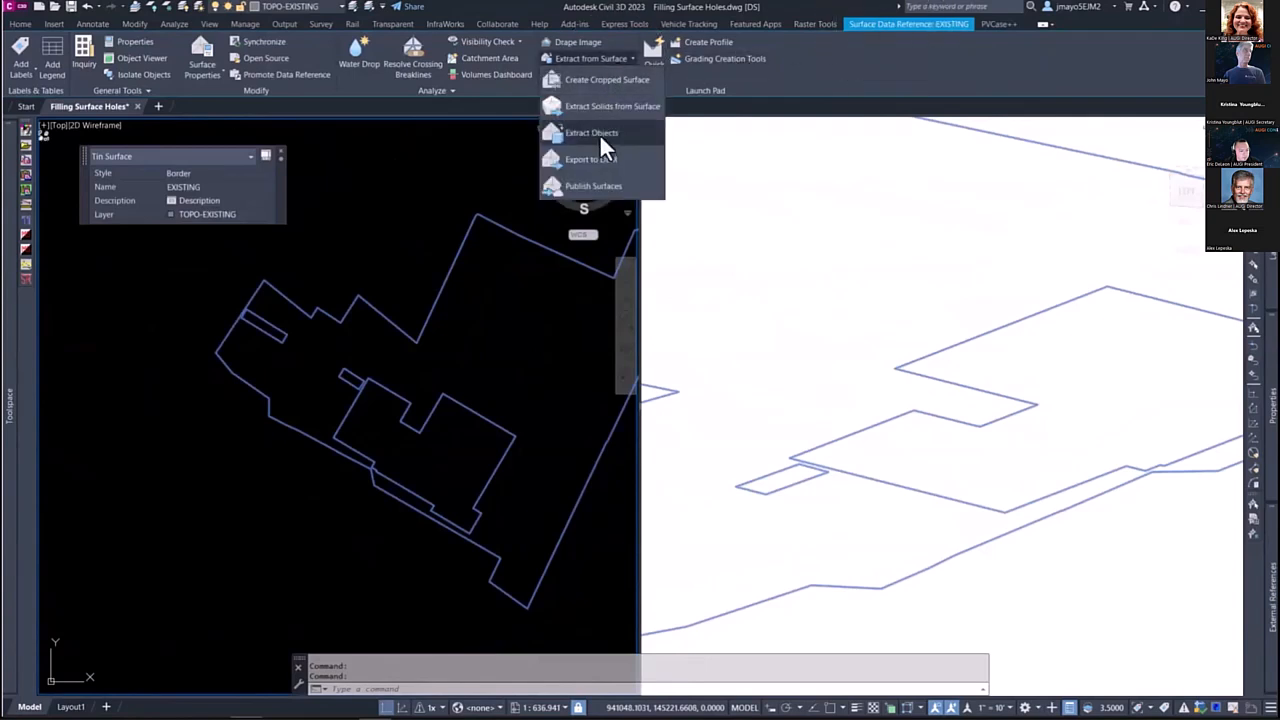
{"action": "left_click", "coordinate": [503, 437]}
{"action": "key", "text": "Escape"}
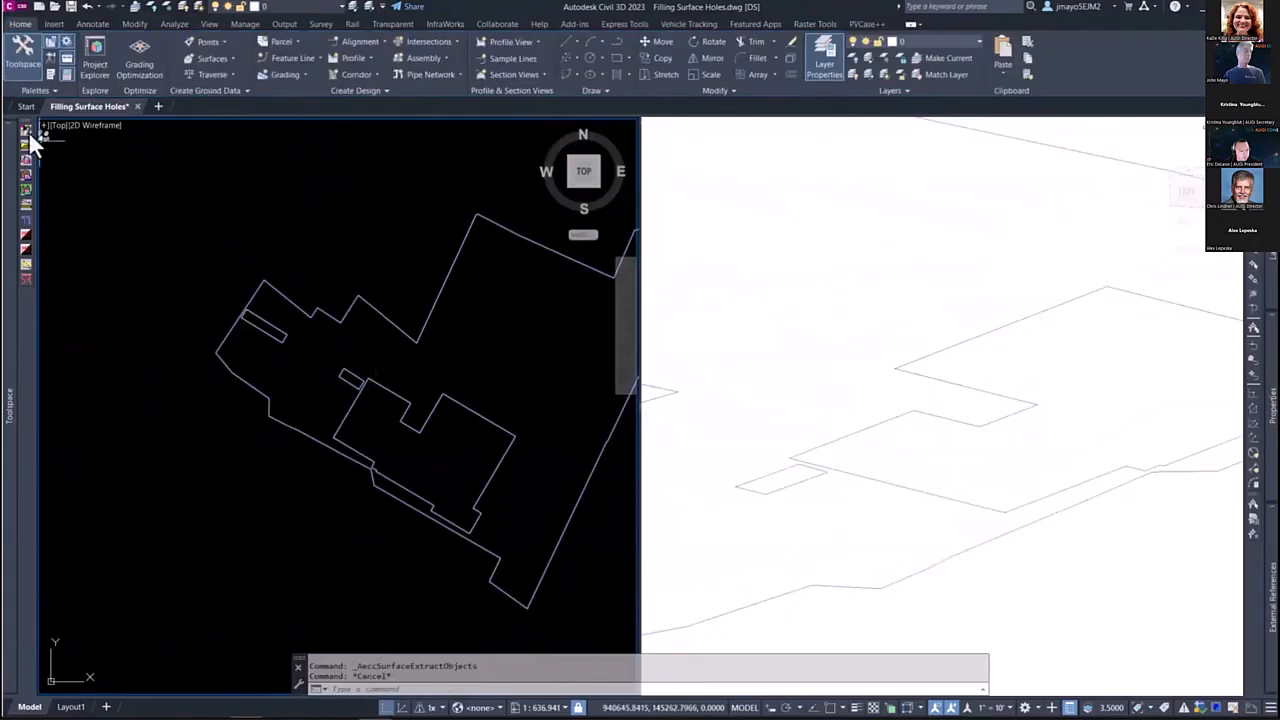
Step: Set the EXISTING surface's style to Contours 1' and 5' - Existing
{"action": "left_click", "coordinate": [30, 132]}
{"action": "left_click", "coordinate": [172, 174]}
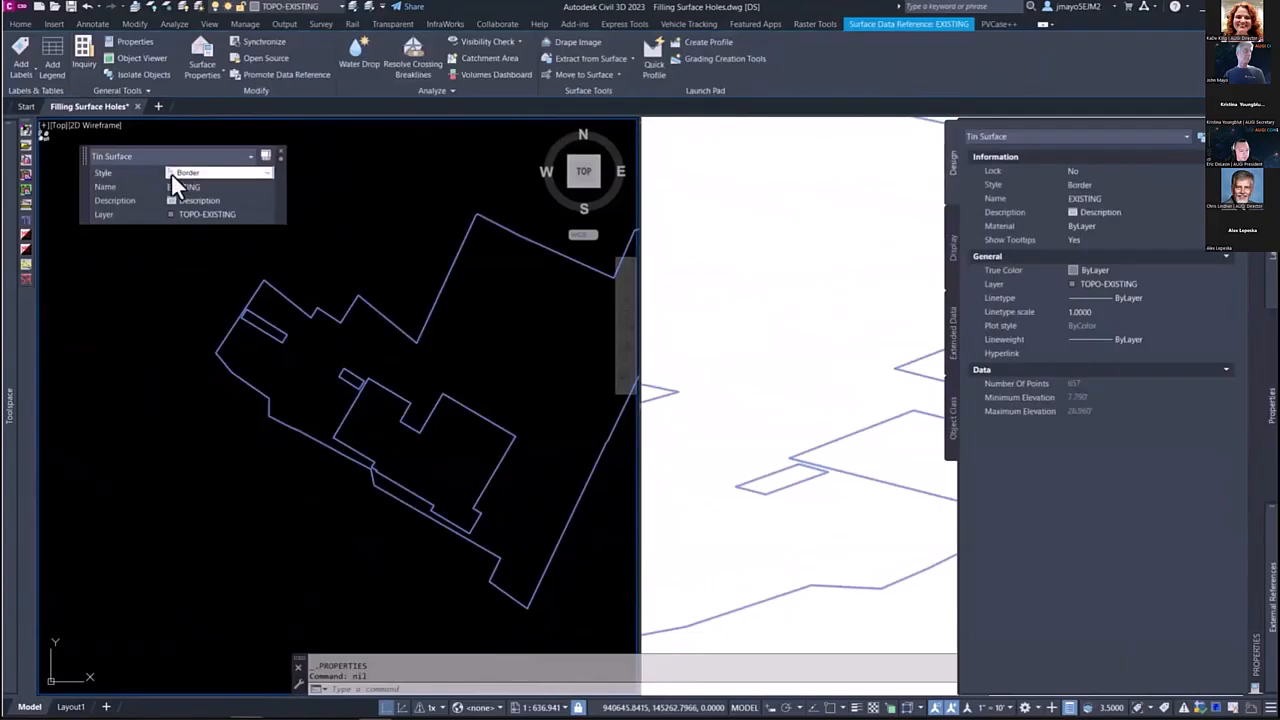
{"action": "left_click", "coordinate": [175, 176]}
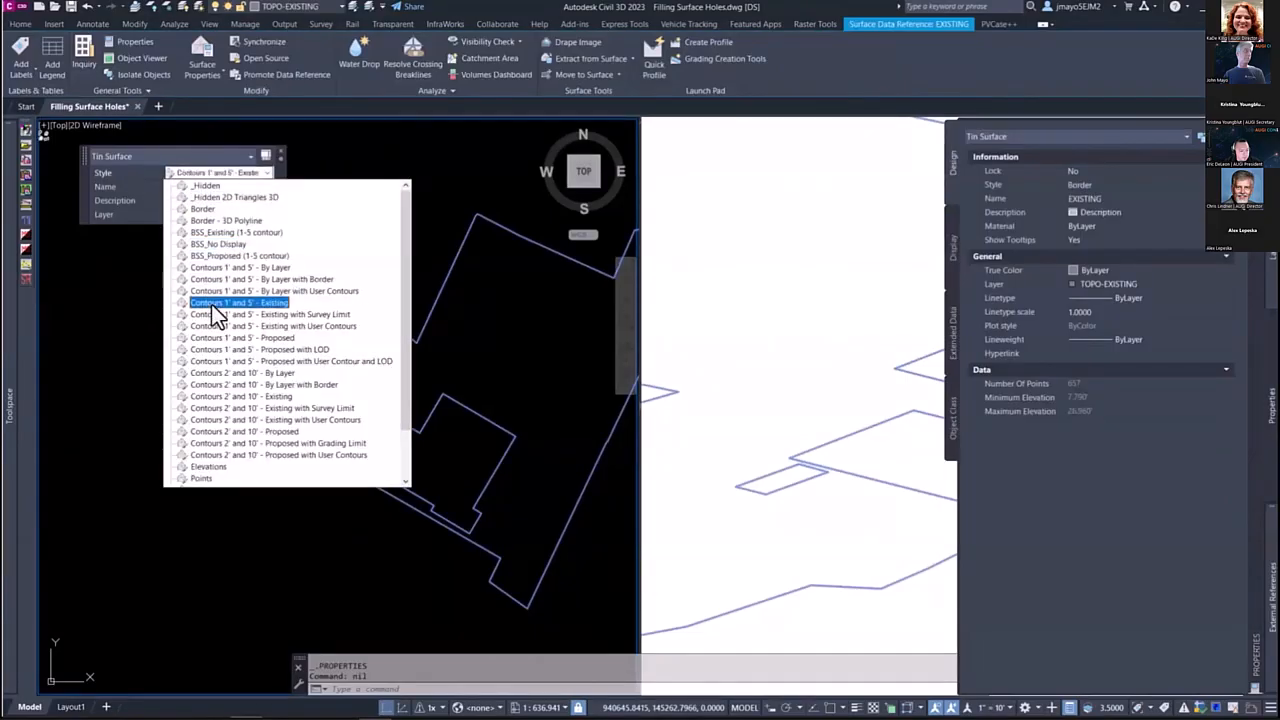
{"action": "left_click", "coordinate": [211, 302]}
{"action": "key", "text": "Escape"}
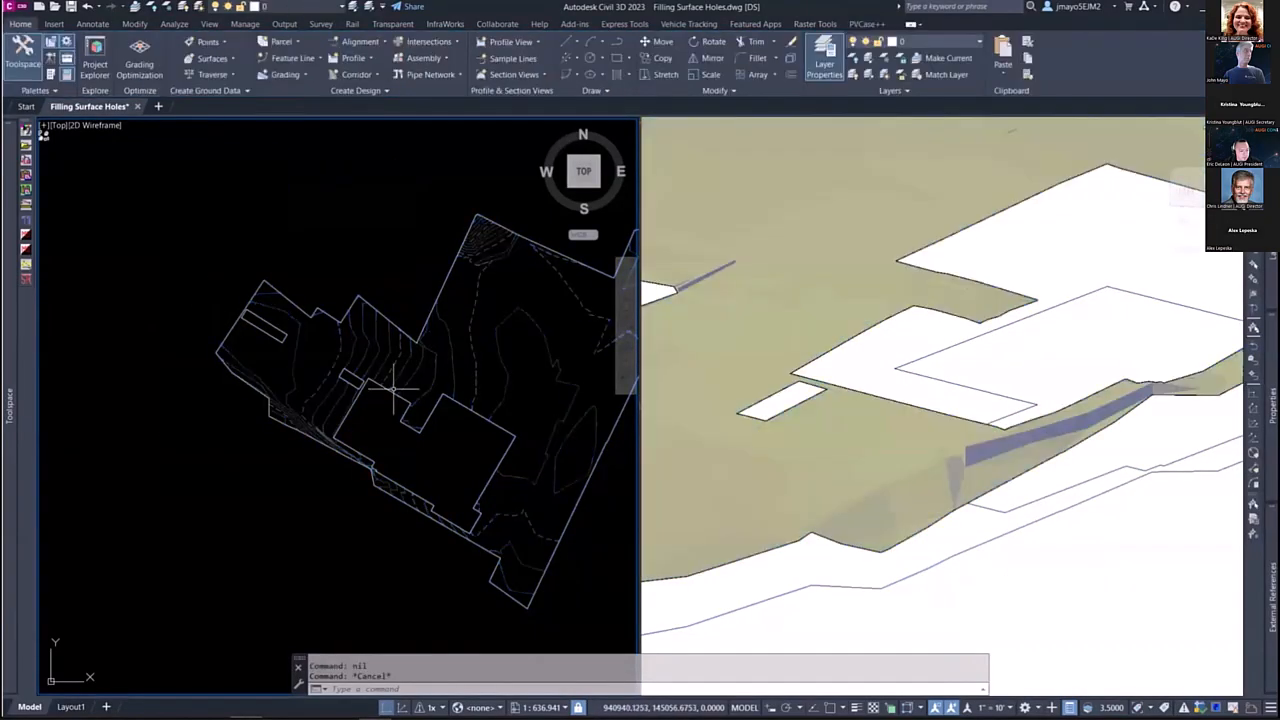
Step: Erase the extracted outer border polyline and keep only the polylines around the surface holes
{"action": "left_click", "coordinate": [397, 326]}
{"action": "key", "text": "Delete"}
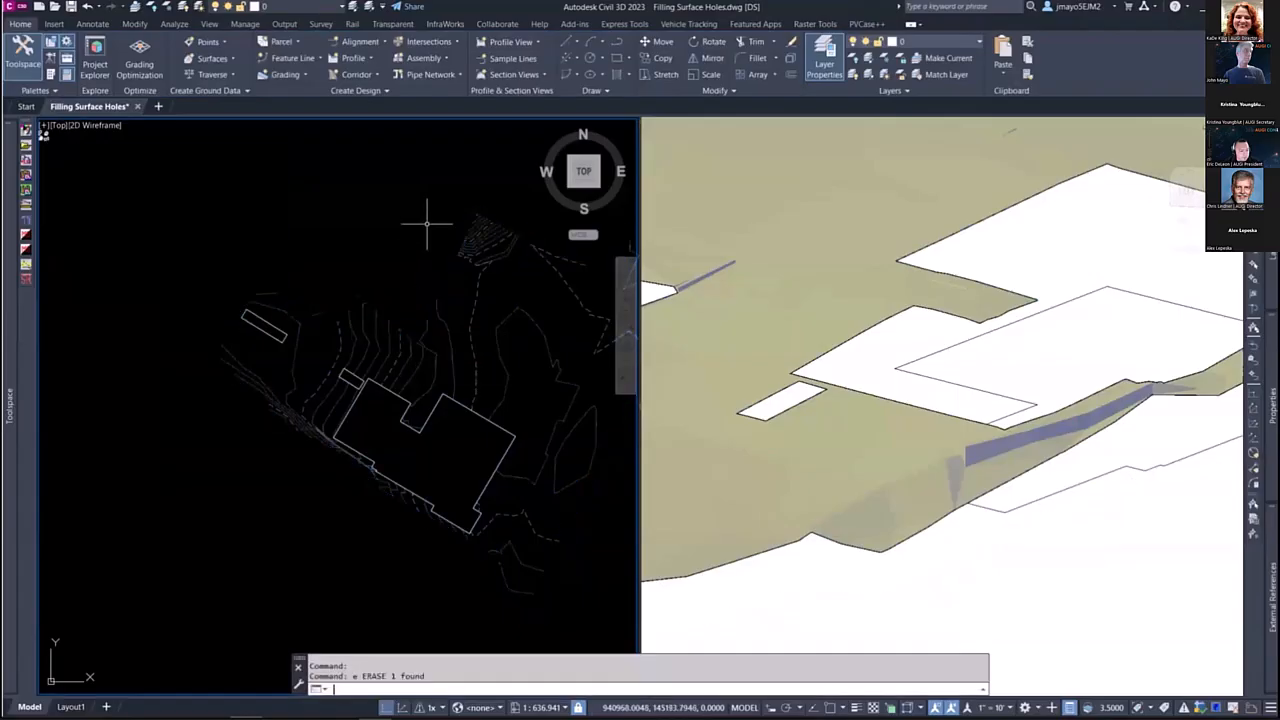
{"action": "left_click", "coordinate": [333, 333]}
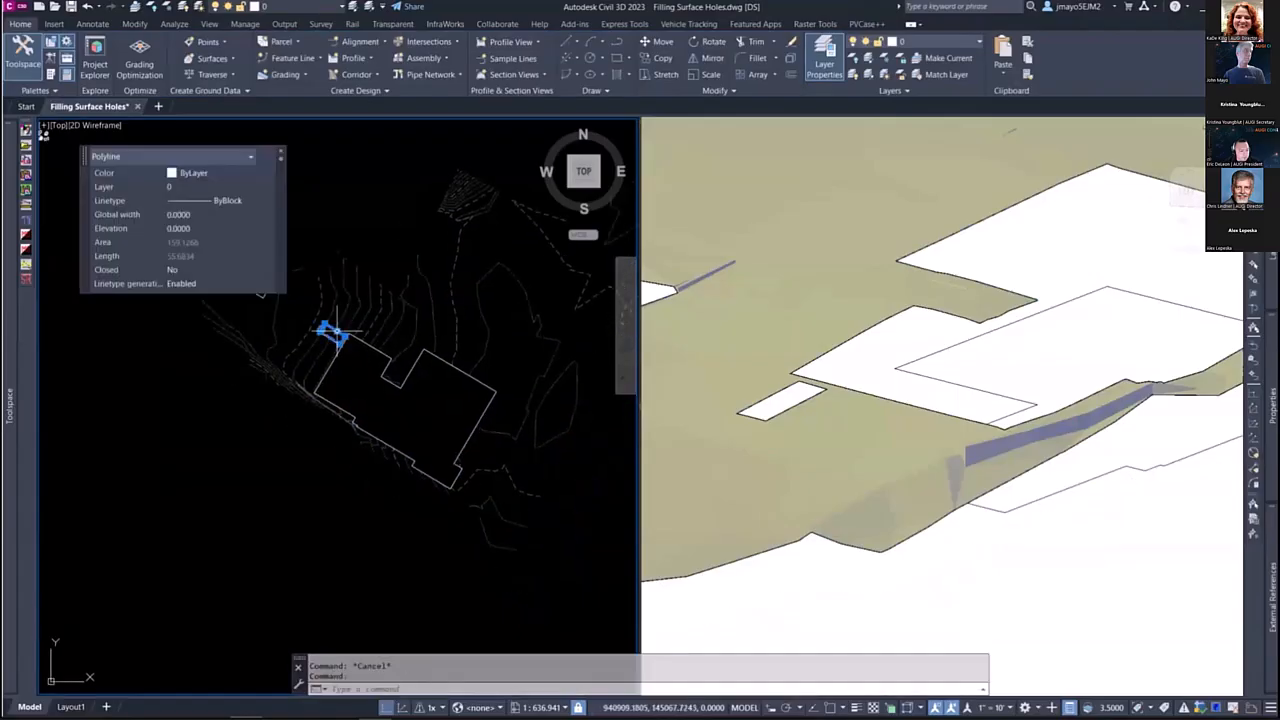
{"action": "right_click", "coordinate": [383, 328]}
{"action": "key", "text": "Escape"}
{"action": "key", "text": "Escape"}
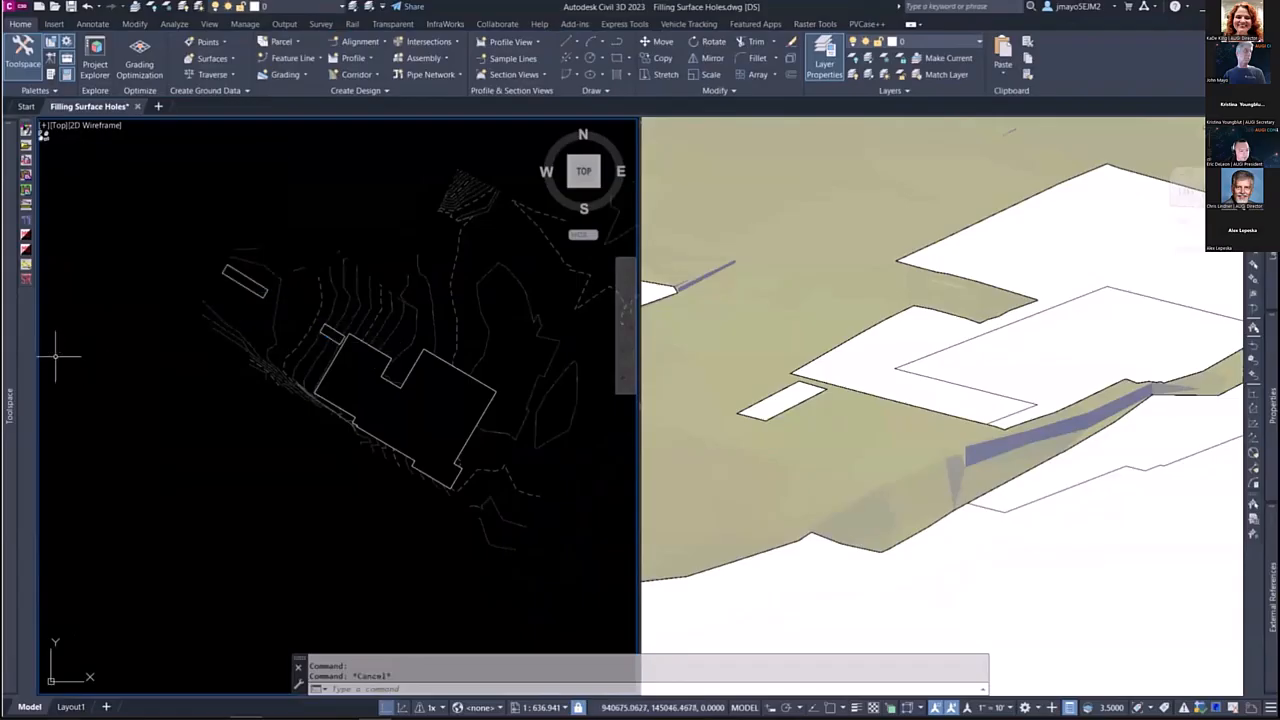
Step: Create a TIN surface named EG DEMO with the style Contours 1' and 5' - Existing
{"action": "mouse_move", "coordinate": [12, 385]}
{"action": "right_click", "coordinate": [102, 200]}
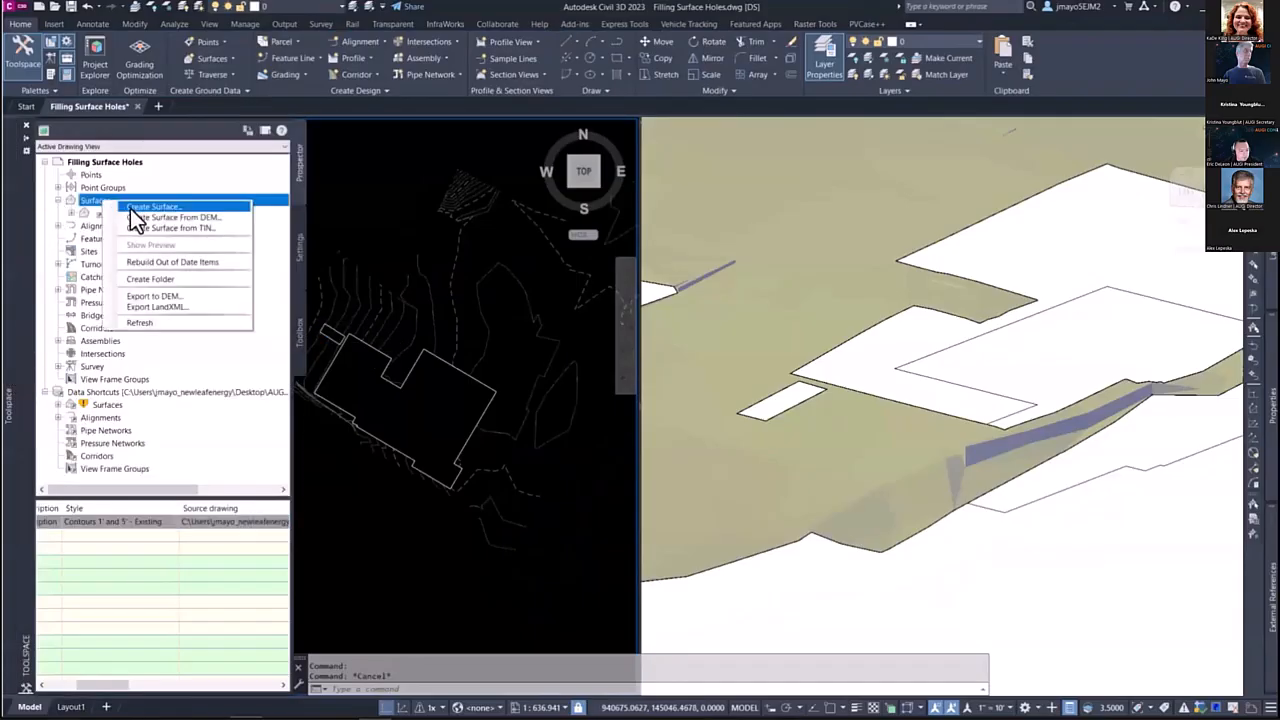
{"action": "left_click", "coordinate": [130, 208]}
{"action": "type", "text": "EG DEMO"}
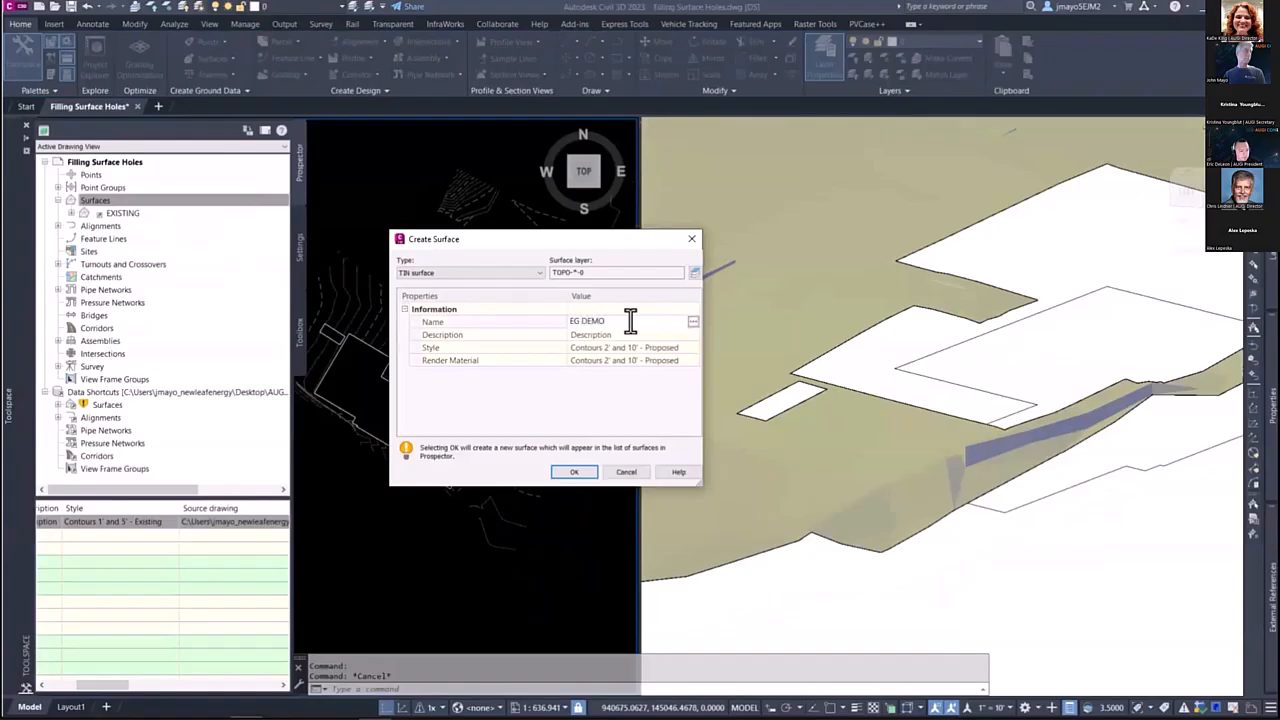
{"action": "left_click", "coordinate": [693, 348]}
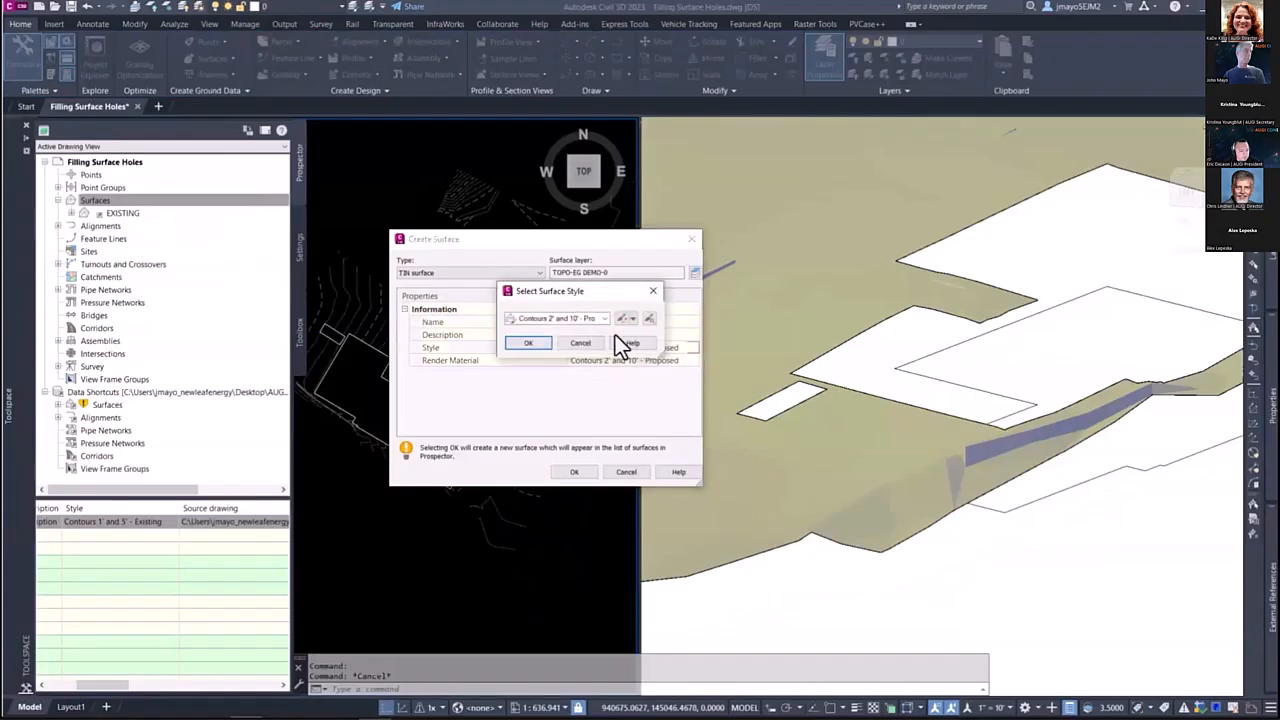
{"action": "left_click", "coordinate": [582, 319]}
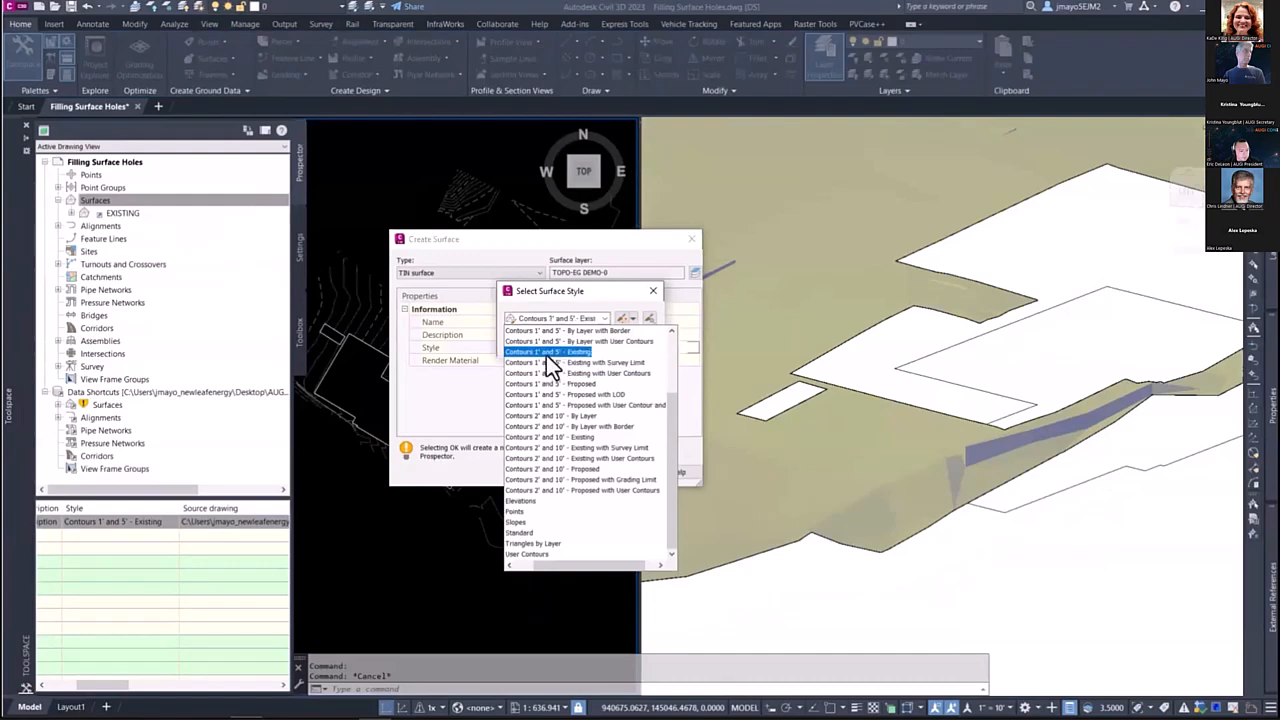
{"action": "left_click", "coordinate": [546, 354]}
{"action": "left_click", "coordinate": [525, 346]}
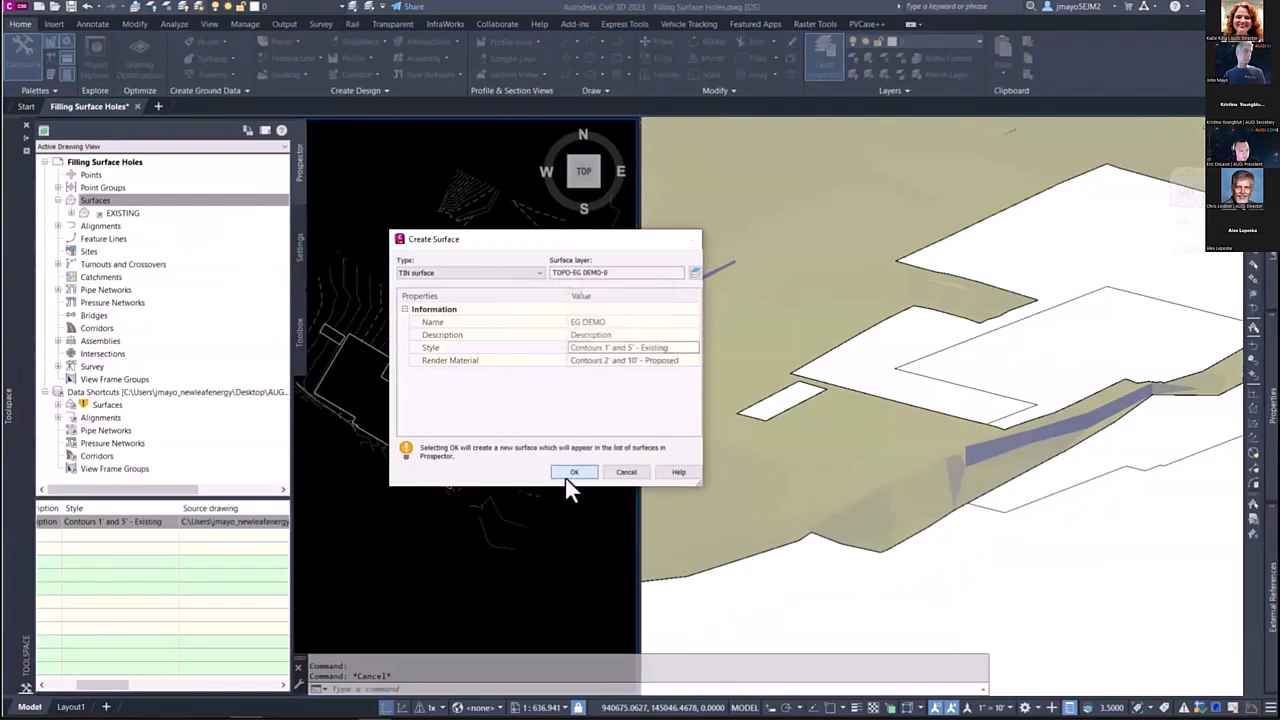
{"action": "left_click", "coordinate": [568, 476]}
Step: Paste the EXISTING surface into the EG DEMO surface as an edit
{"action": "left_click", "coordinate": [70, 214]}
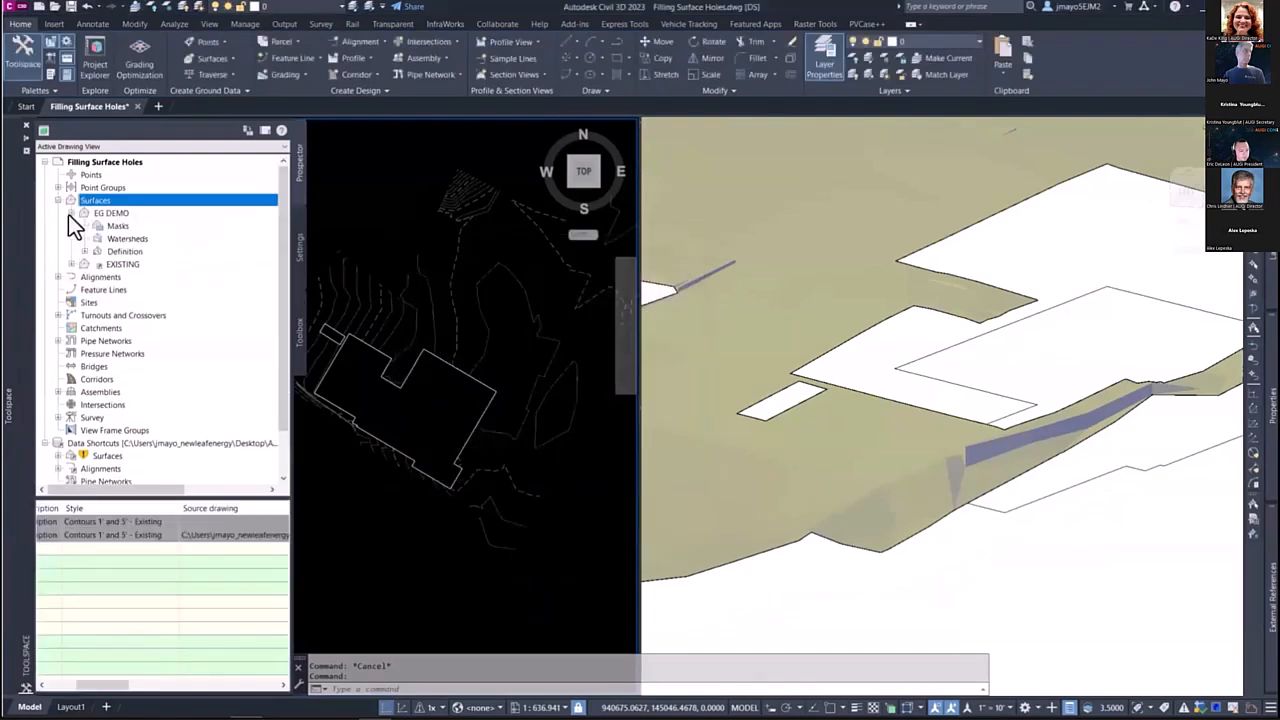
{"action": "left_click", "coordinate": [85, 251]}
{"action": "left_click", "coordinate": [131, 329]}
{"action": "right_click", "coordinate": [131, 330]}
{"action": "left_click", "coordinate": [165, 457]}
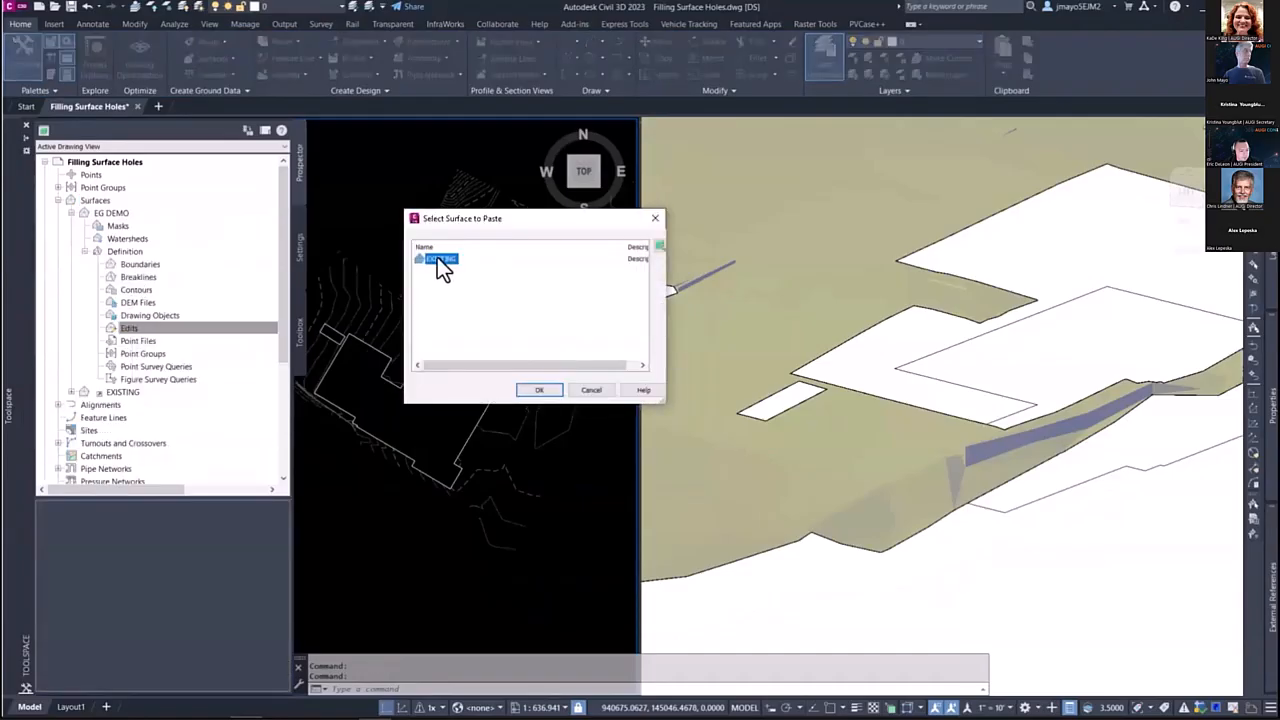
{"action": "left_click", "coordinate": [536, 391]}
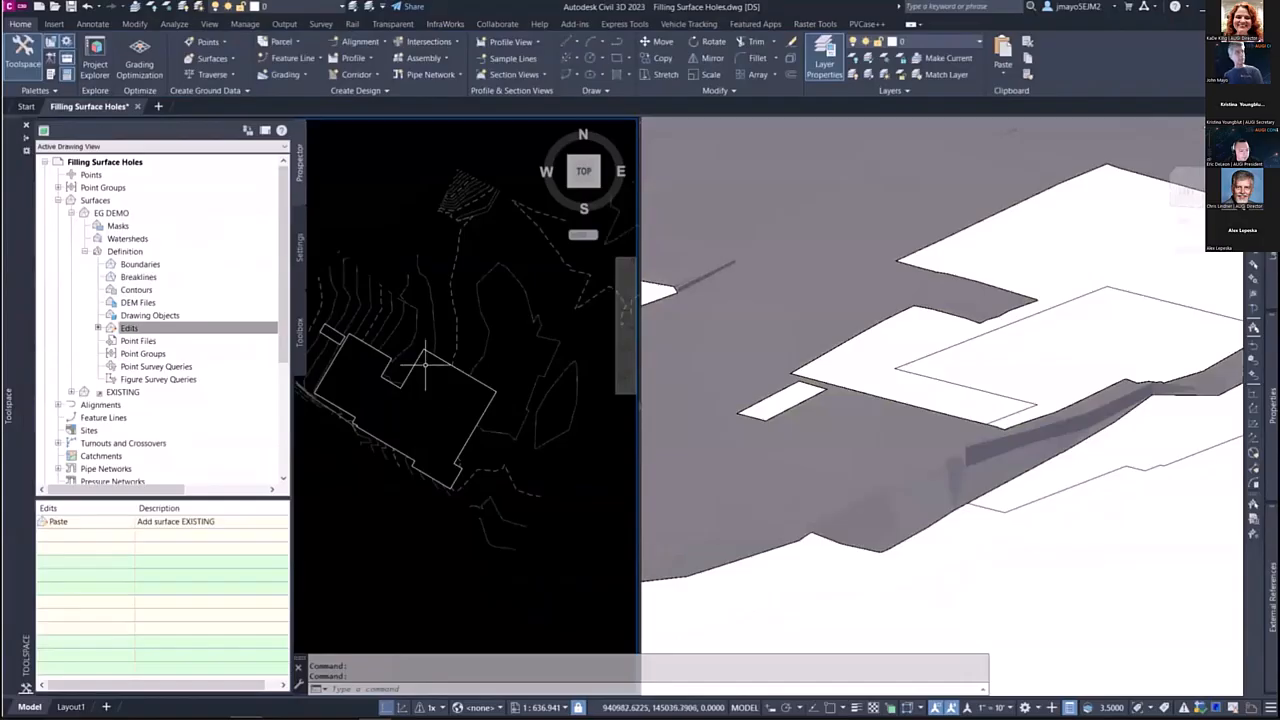
Step: Select all three hole polylines through Select Similar on the building outline and check their position below the surface in 3D
{"action": "left_click", "coordinate": [432, 374]}
{"action": "right_click", "coordinate": [432, 374]}
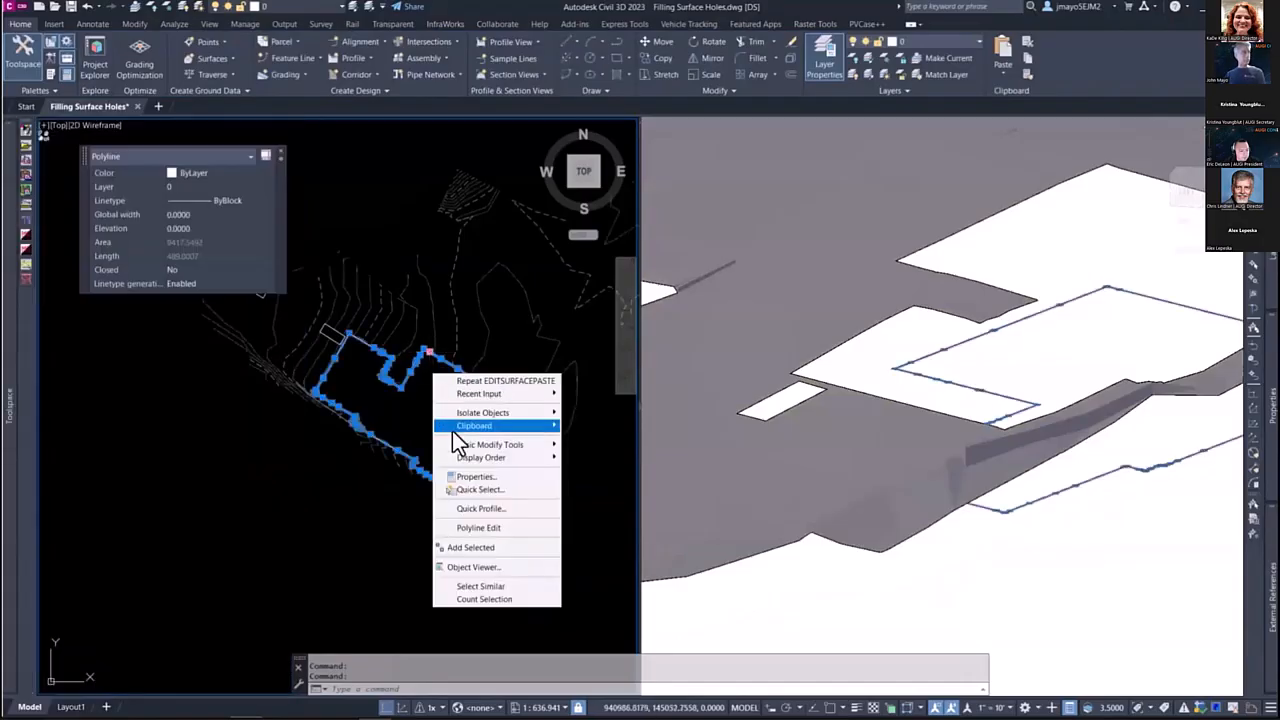
{"action": "left_click", "coordinate": [456, 589]}
{"action": "middle_click_drag", "start_coordinate": [262, 398], "coordinate": [279, 413]}
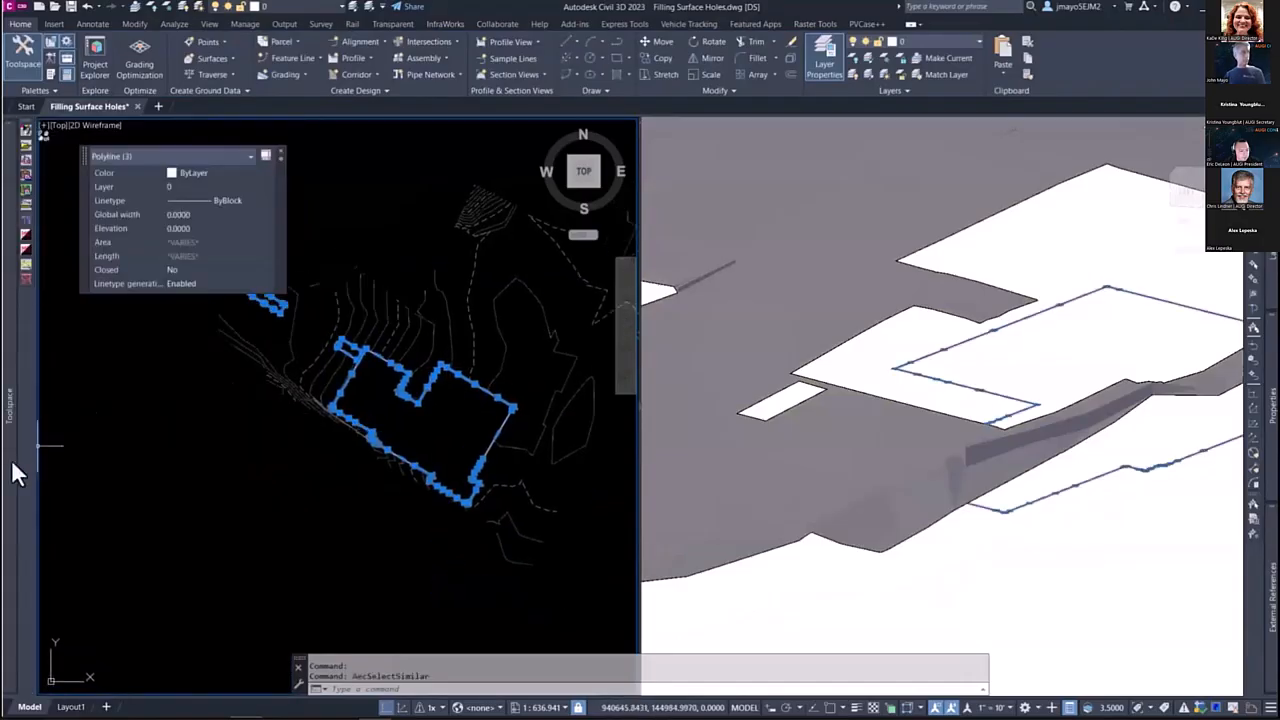
{"action": "mouse_move", "coordinate": [11, 462]}
{"action": "left_click", "coordinate": [125, 329]}
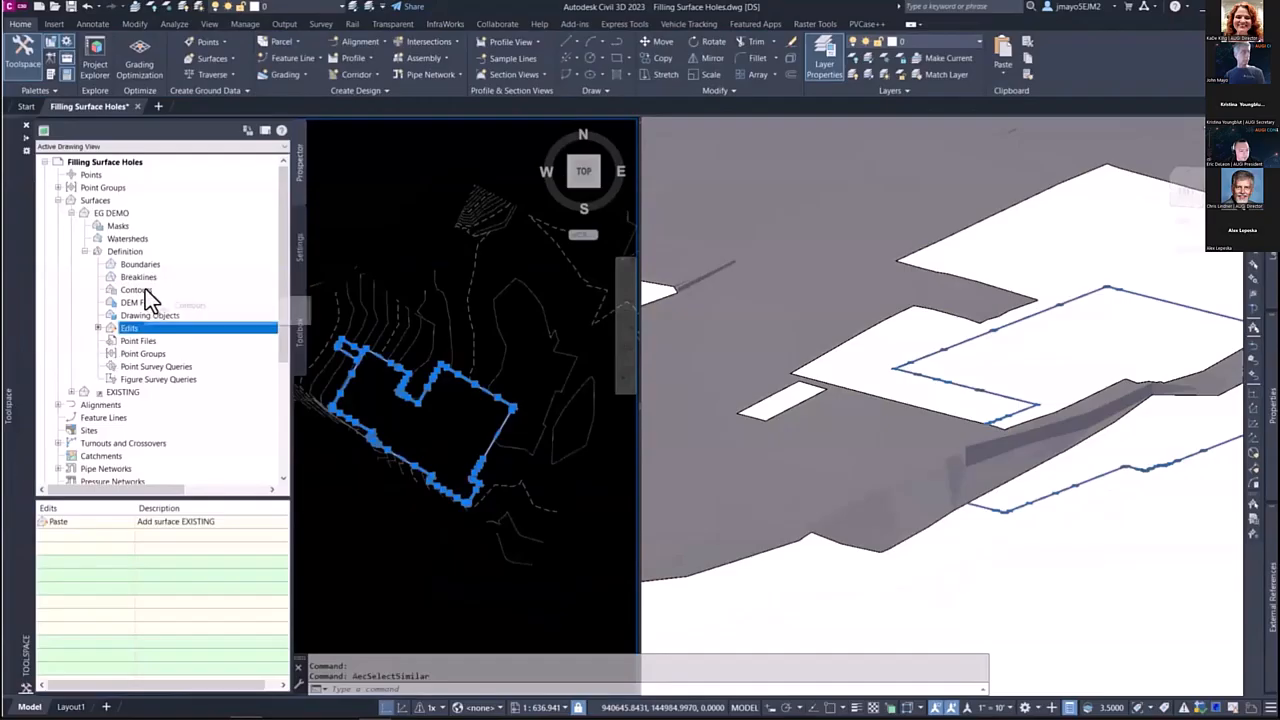
{"action": "left_click", "coordinate": [971, 330]}
{"action": "scroll", "coordinate": [950, 340], "scroll_direction": "down", "scroll_amount": 3}
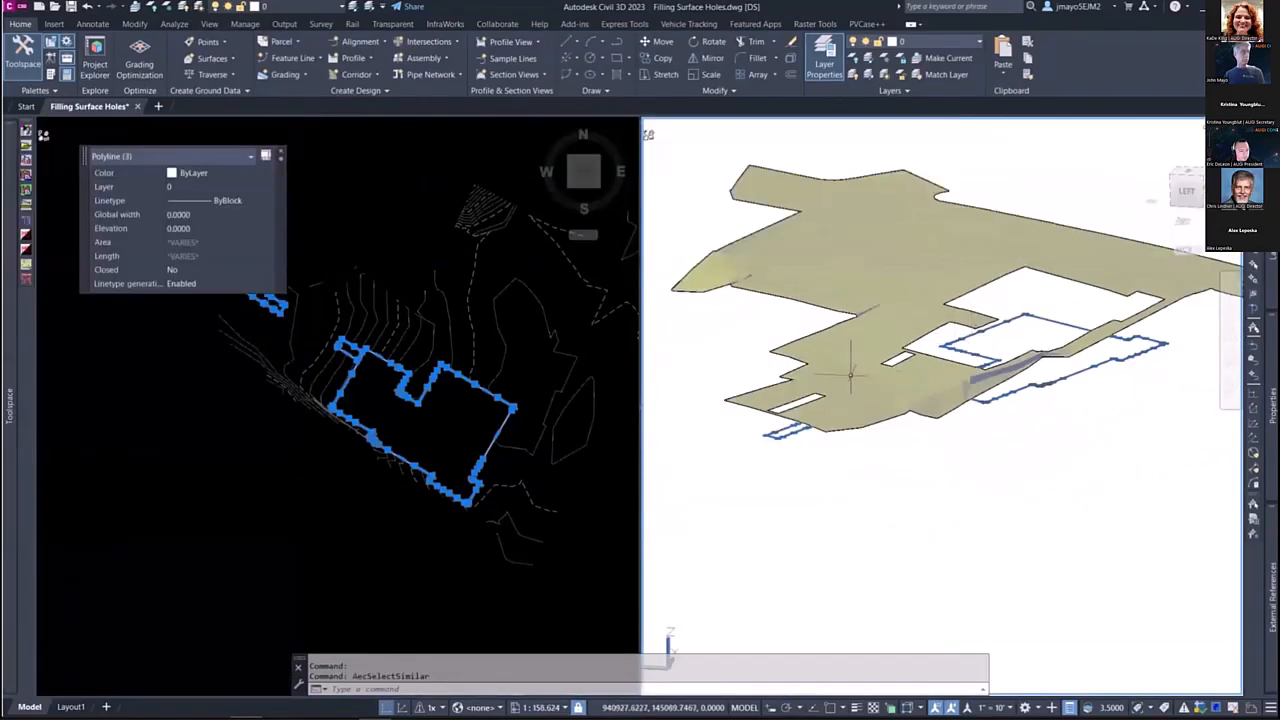
{"action": "middle_click_drag", "start_coordinate": [977, 457], "coordinate": [931, 449], "text": "shift"}
{"action": "left_click", "coordinate": [428, 398]}
{"action": "mouse_move", "coordinate": [5, 453]}
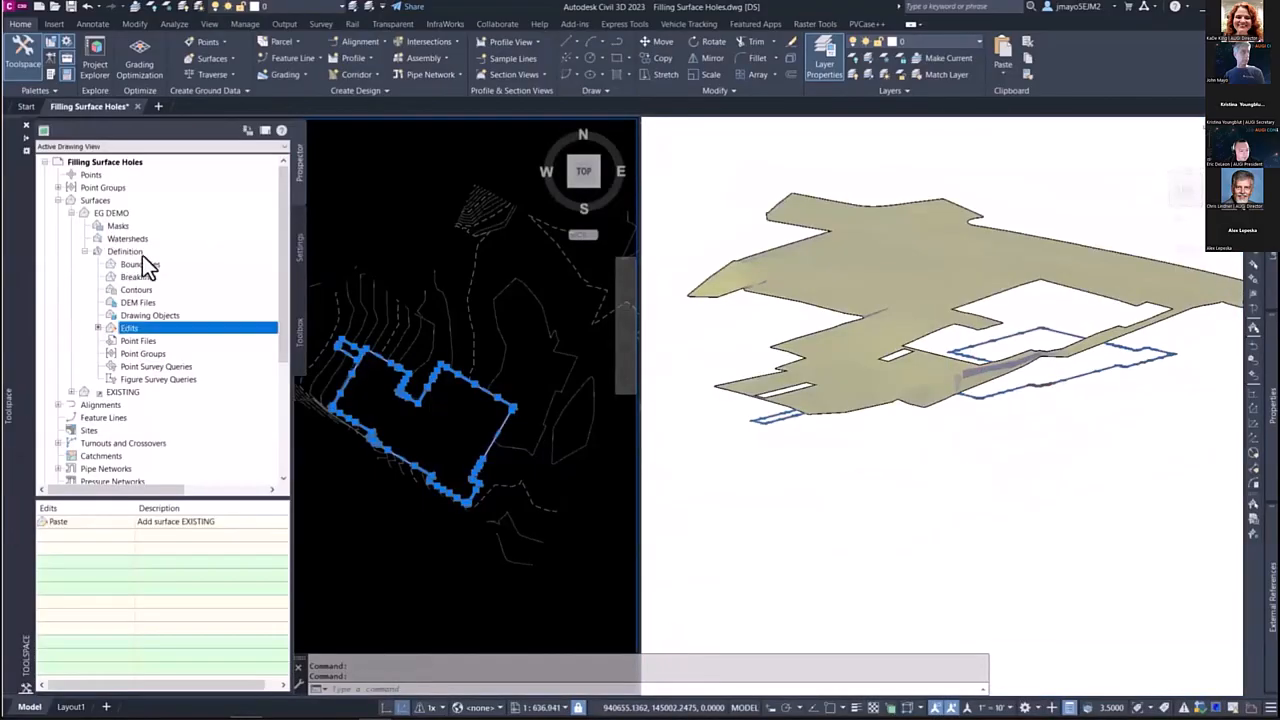
Step: Add the selected hole polylines to EG DEMO as Show boundaries with non-destructive breakline enabled
{"action": "right_click", "coordinate": [162, 263]}
{"action": "left_click", "coordinate": [176, 267]}
{"action": "left_click", "coordinate": [657, 209]}
{"action": "left_click", "coordinate": [645, 231]}
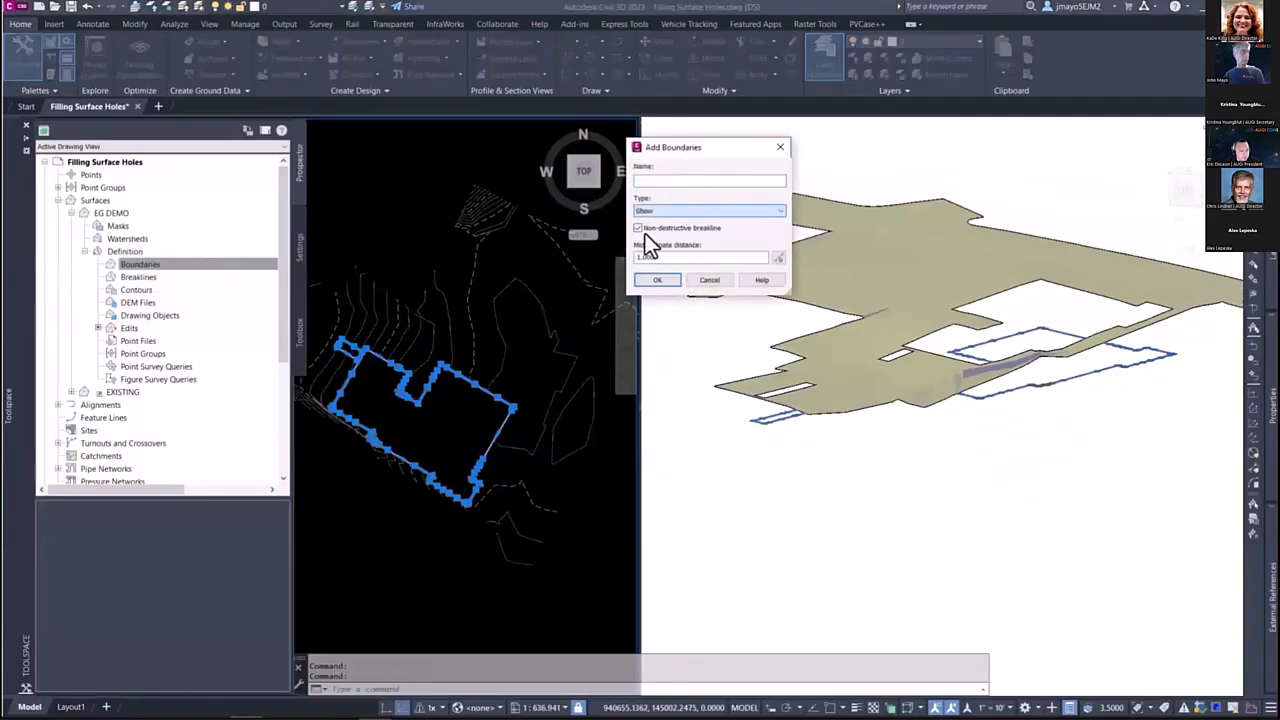
{"action": "left_click", "coordinate": [658, 279]}
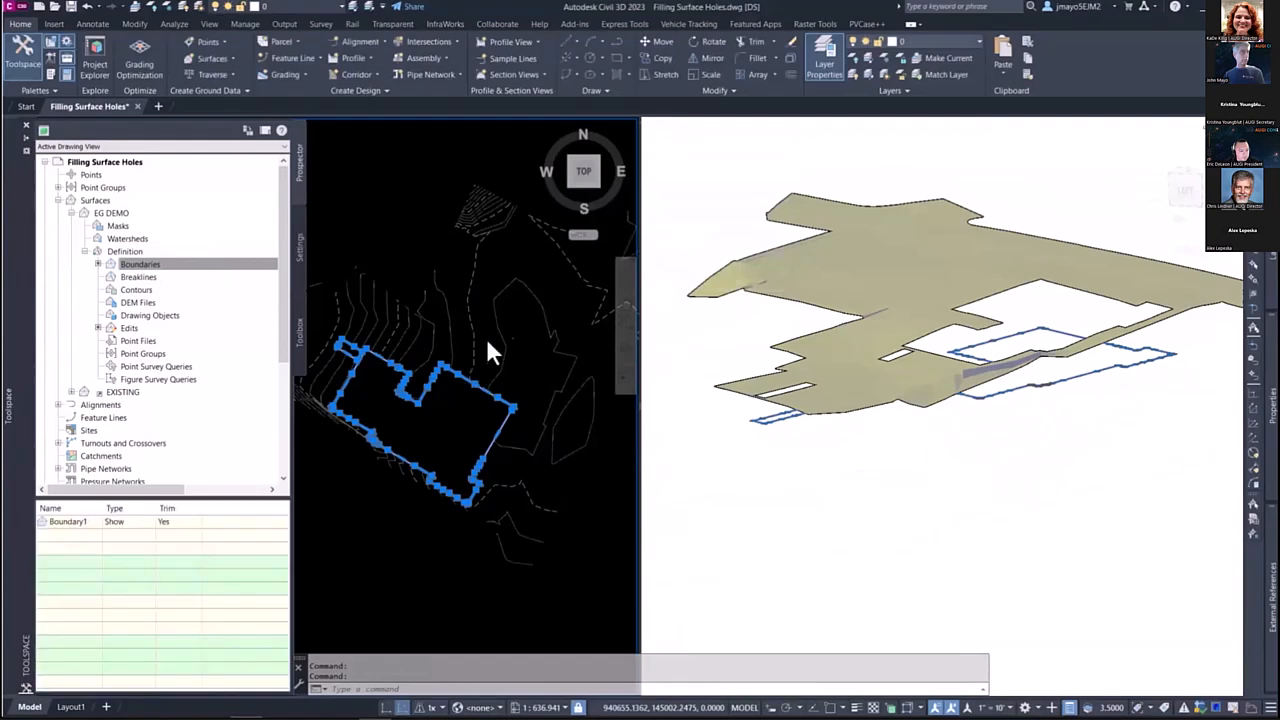
{"action": "key", "text": "Escape"}
Step: Examine the EG DEMO surface in plan and 3D, focusing on the contours and triangles across the former building holes
{"action": "left_click", "coordinate": [445, 420]}
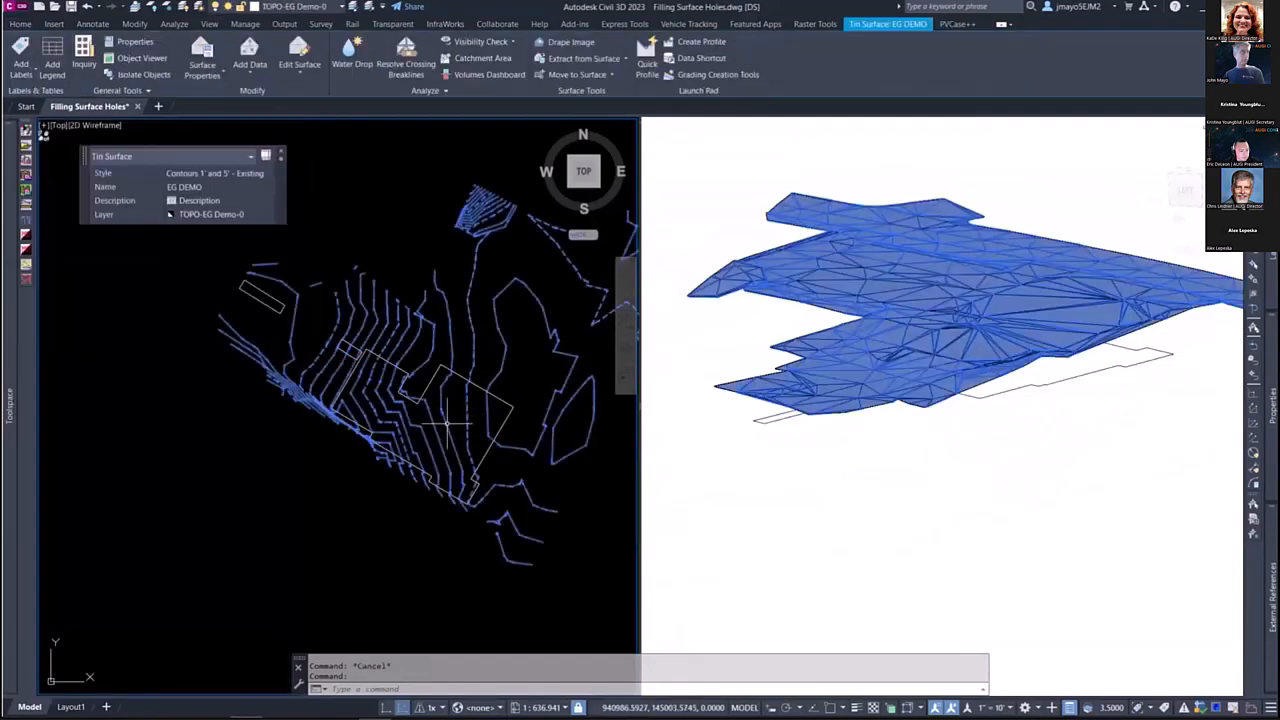
{"action": "key", "text": "Escape"}
{"action": "left_click", "coordinate": [954, 333]}
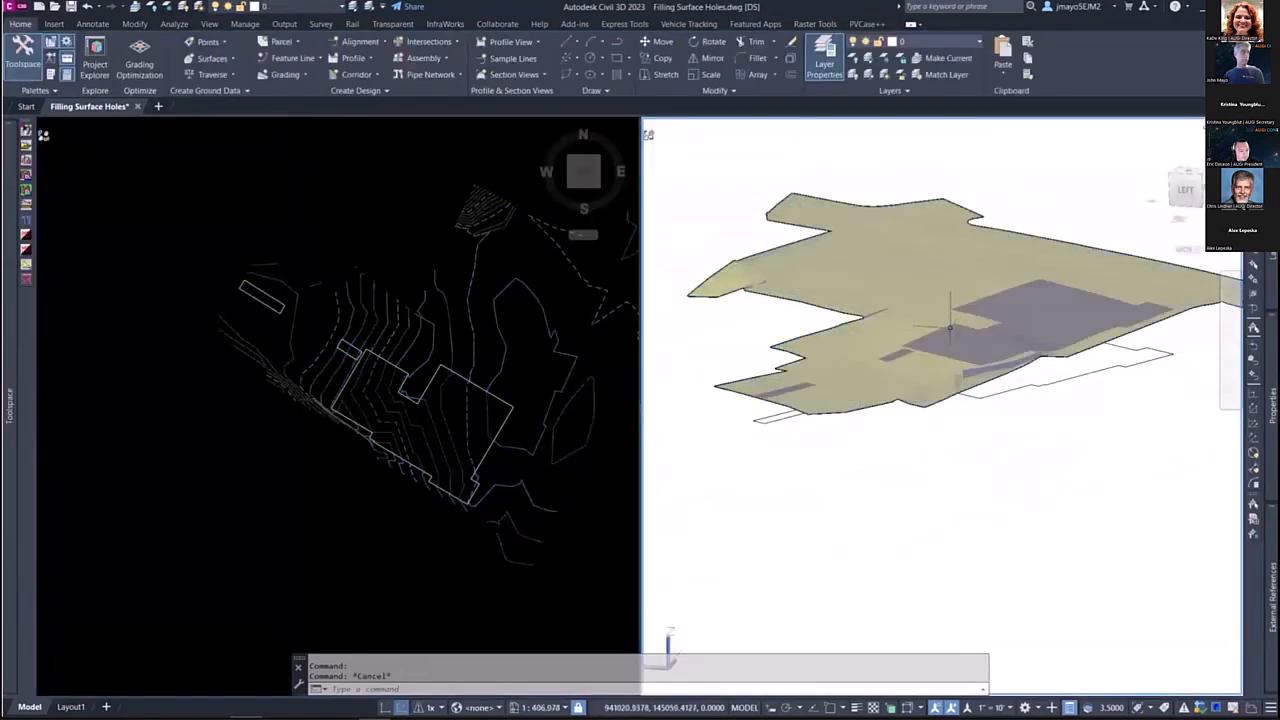
{"action": "left_click", "coordinate": [465, 428]}
{"action": "left_click", "coordinate": [415, 420]}
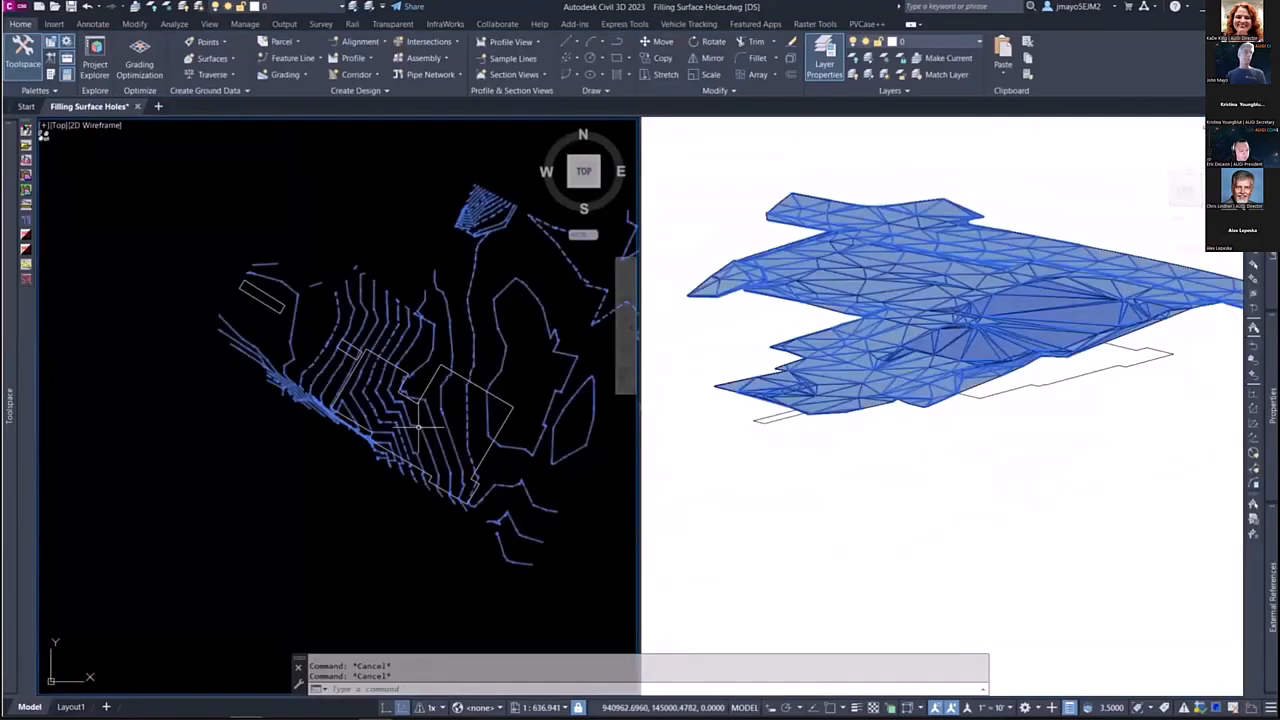
{"action": "key", "text": "Escape"}
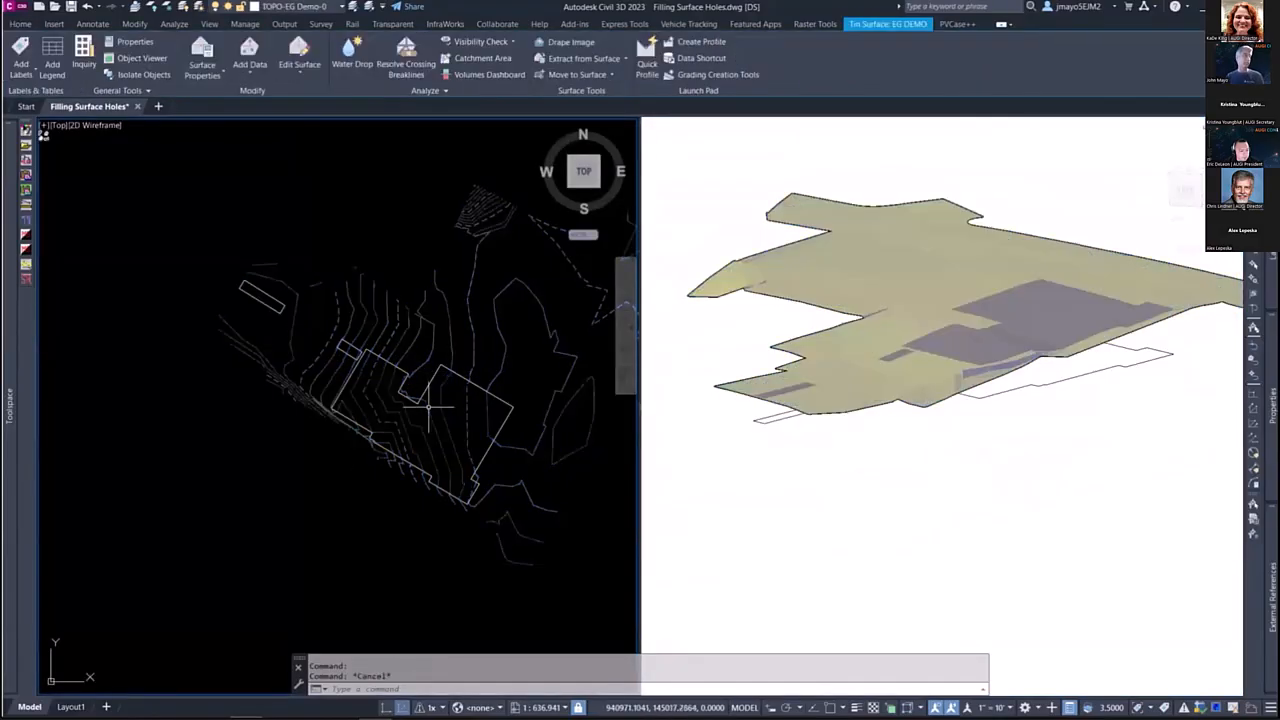
{"action": "scroll", "coordinate": [462, 418], "scroll_direction": "up", "scroll_amount": 5}
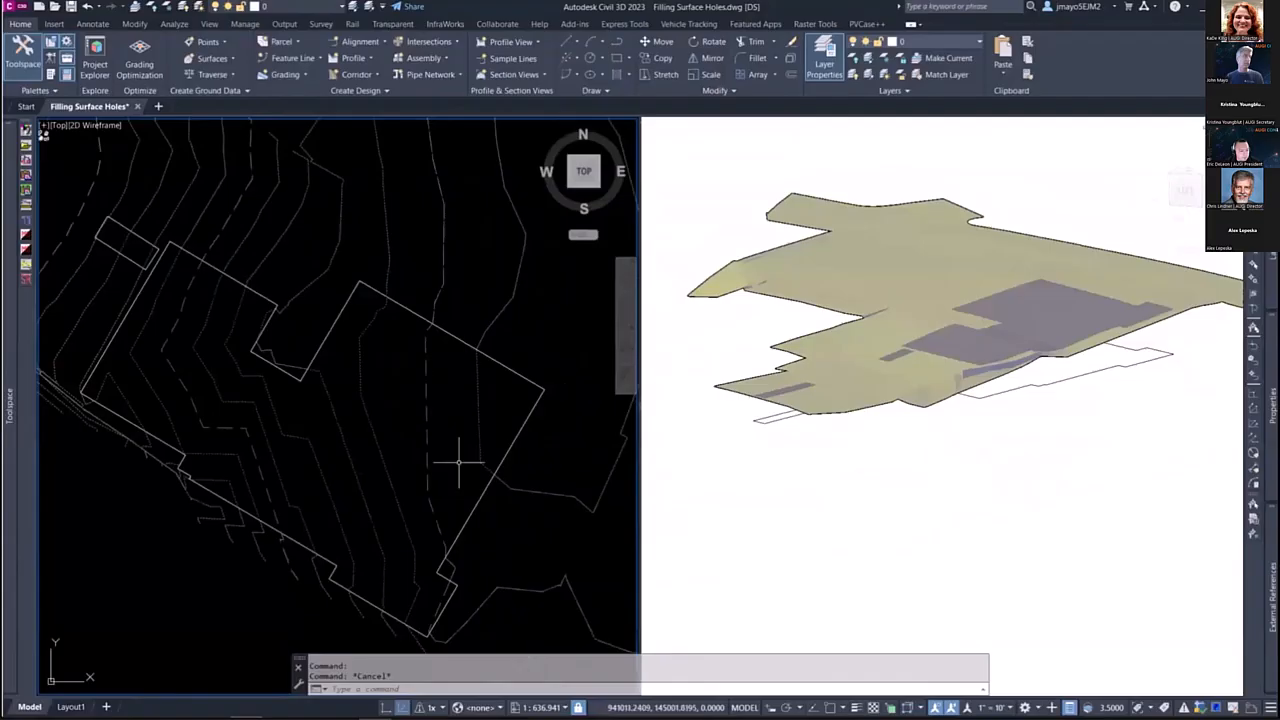
{"action": "middle_click_drag", "start_coordinate": [271, 385], "coordinate": [332, 394]}
{"action": "scroll", "coordinate": [395, 445], "scroll_direction": "down", "scroll_amount": 2}
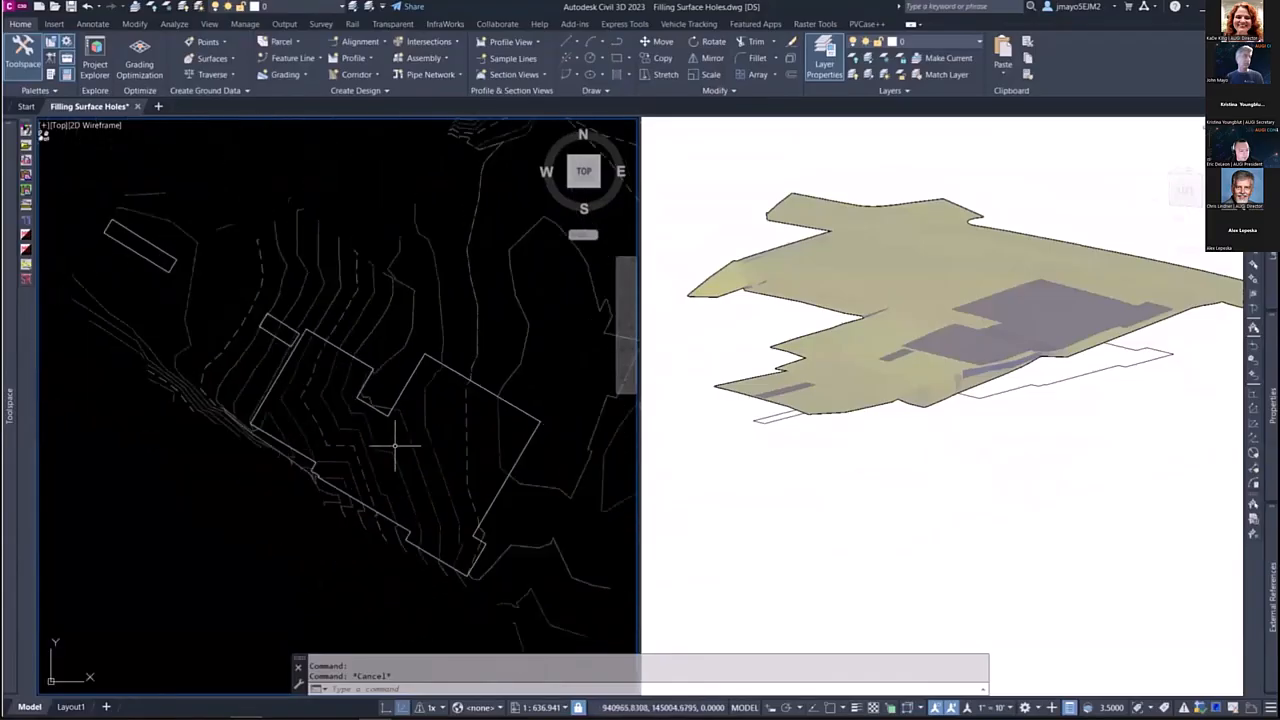
{"action": "middle_click_drag", "start_coordinate": [279, 354], "coordinate": [324, 394]}
{"action": "scroll", "coordinate": [396, 397], "scroll_direction": "down", "scroll_amount": 2}
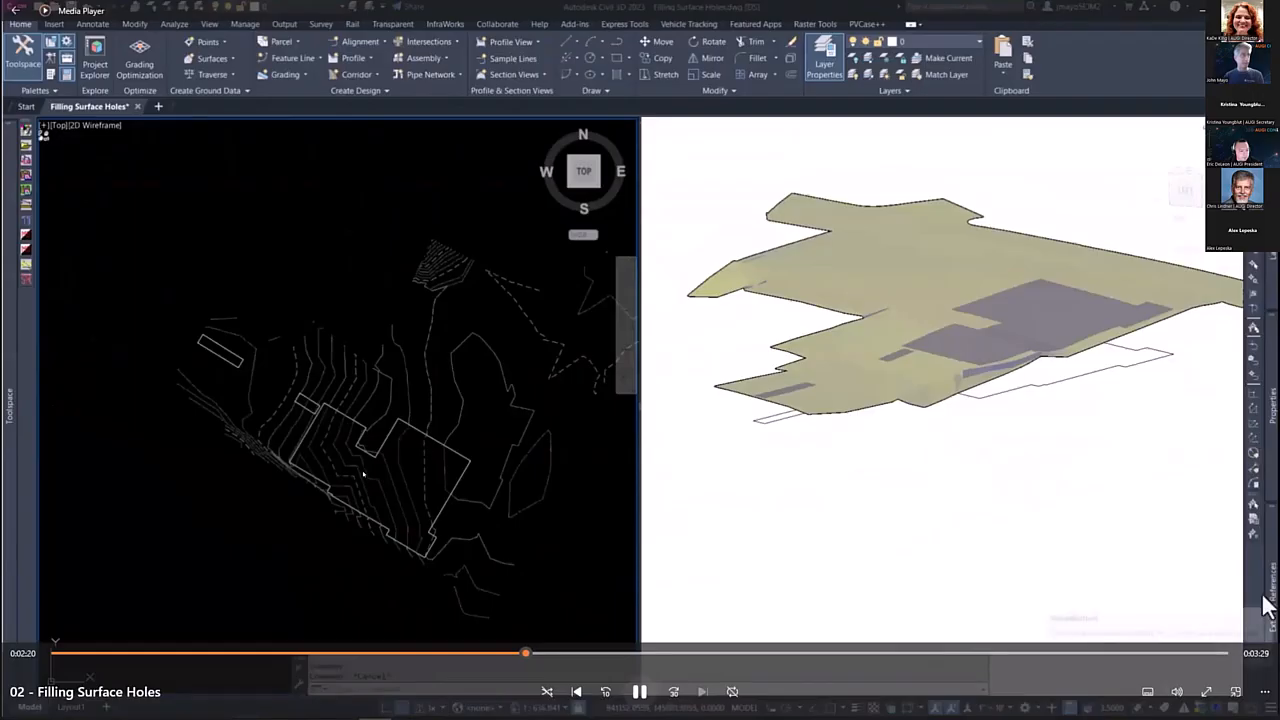
Step: Reload the CivilBase external reference
{"action": "mouse_move", "coordinate": [1272, 588]}
{"action": "right_click", "coordinate": [1141, 200]}
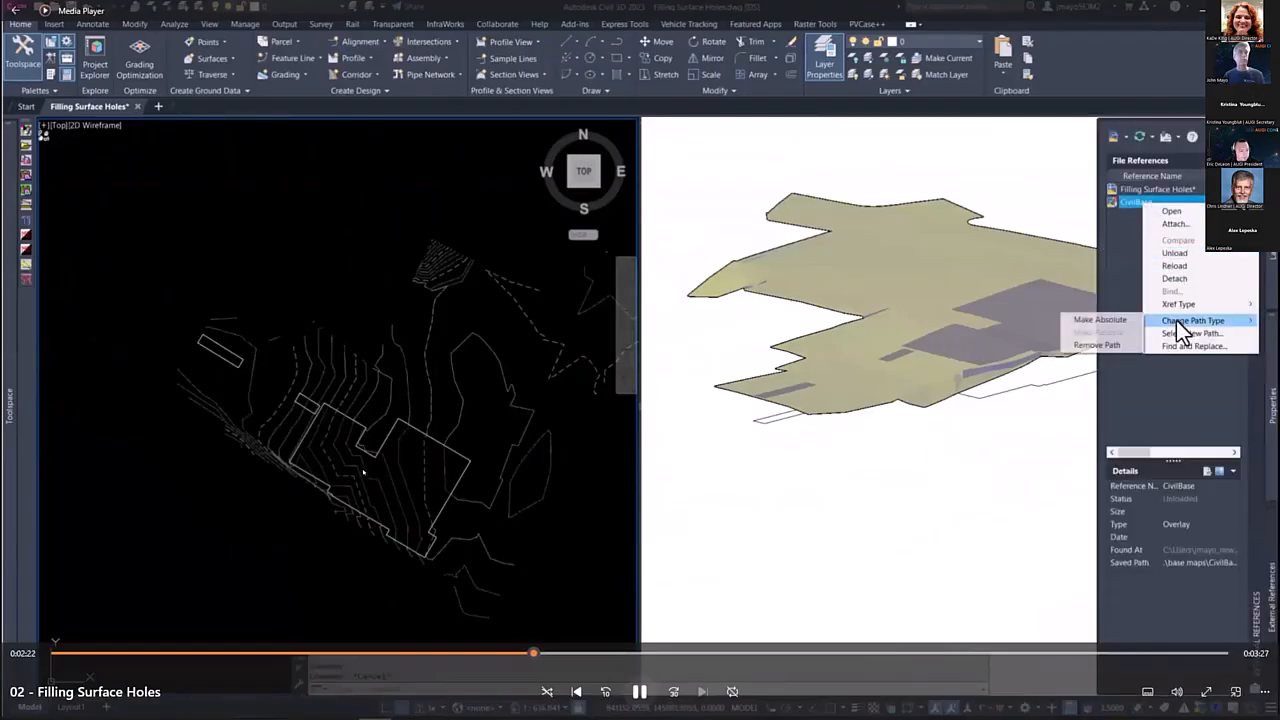
{"action": "left_click", "coordinate": [1175, 267]}
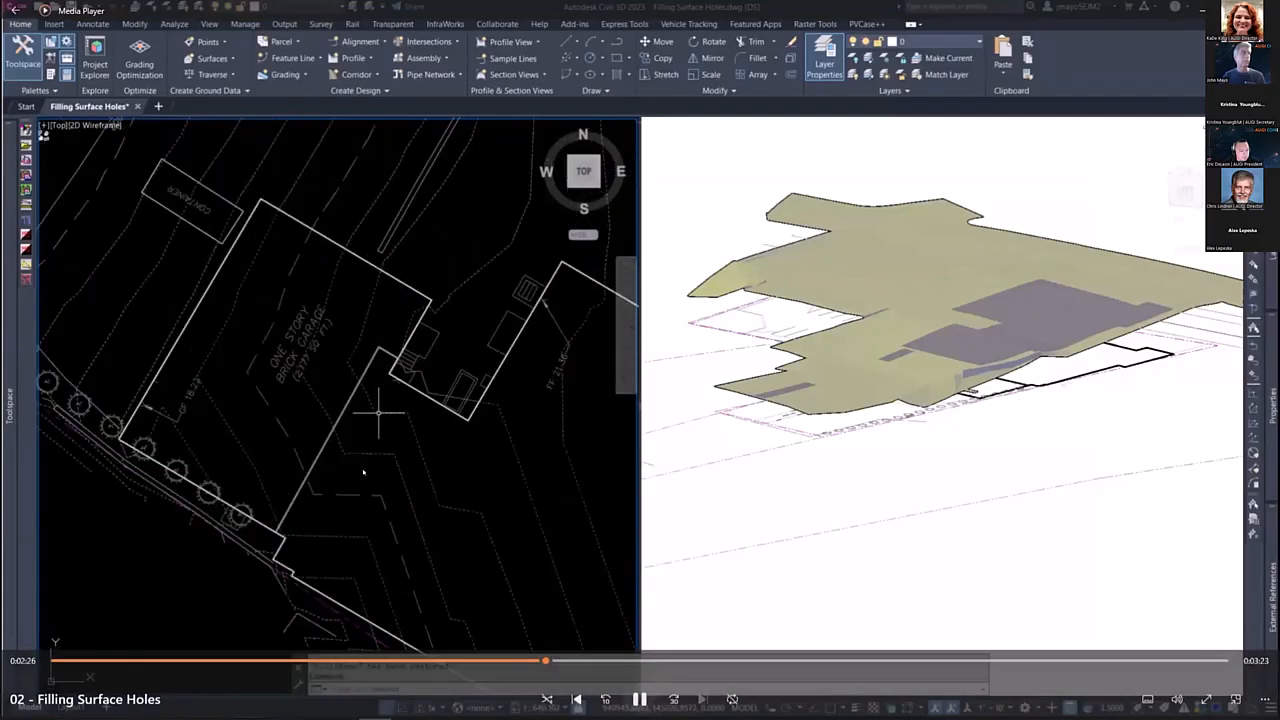
Step: Examine the brick garage and adjoining building footprints of the base map against the surface contours
{"action": "left_click", "coordinate": [228, 416]}
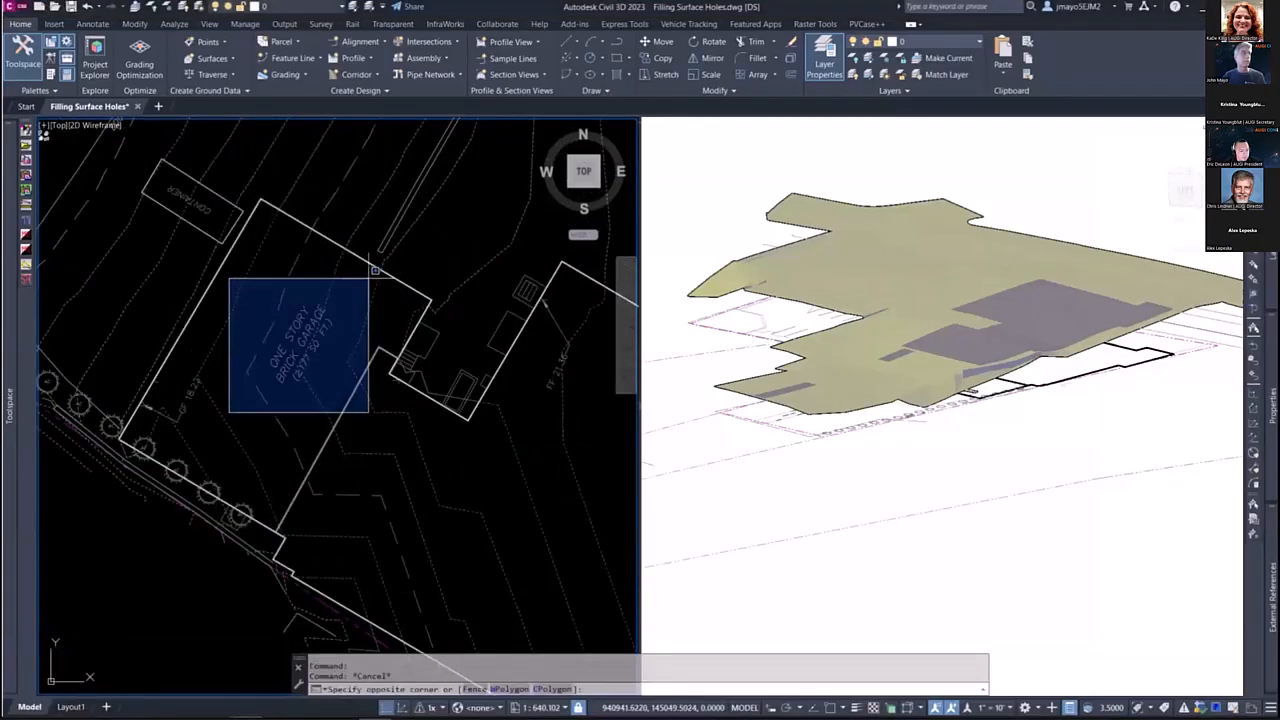
{"action": "key", "text": "Escape"}
{"action": "key", "text": "Escape"}
{"action": "scroll", "coordinate": [357, 414], "scroll_direction": "down", "scroll_amount": 2}
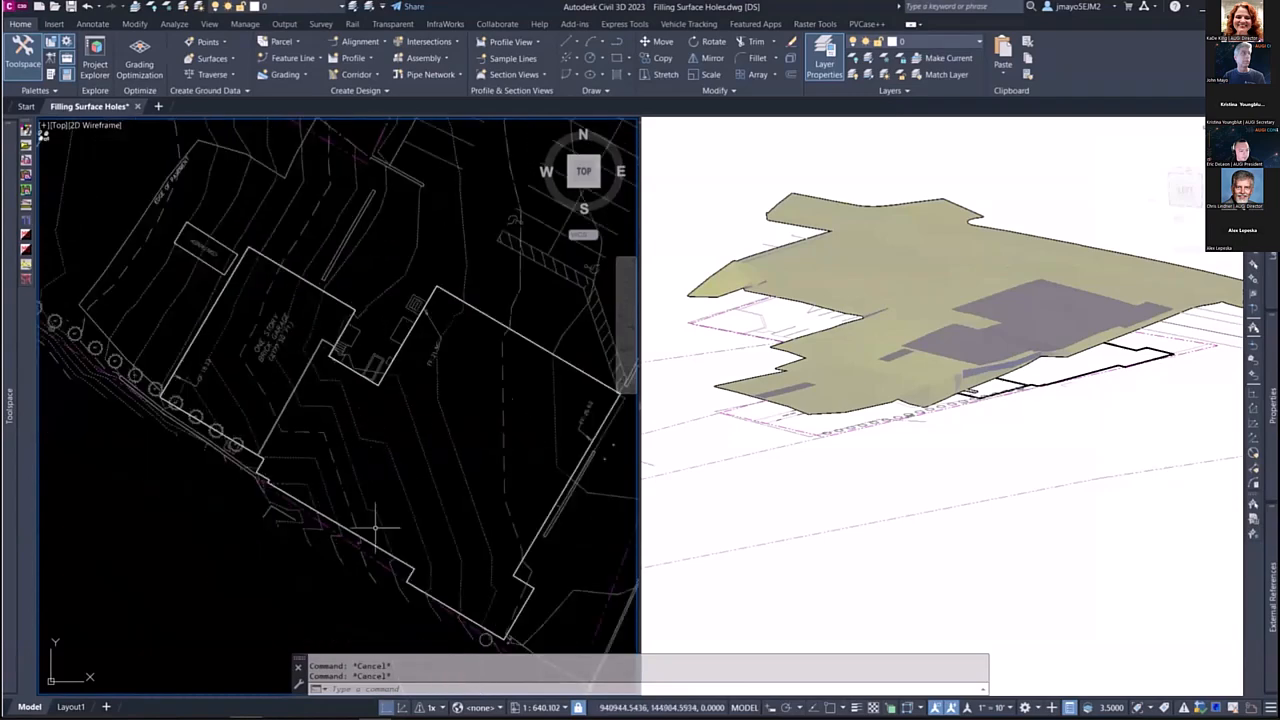
{"action": "middle_click_drag", "start_coordinate": [517, 446], "coordinate": [438, 434]}
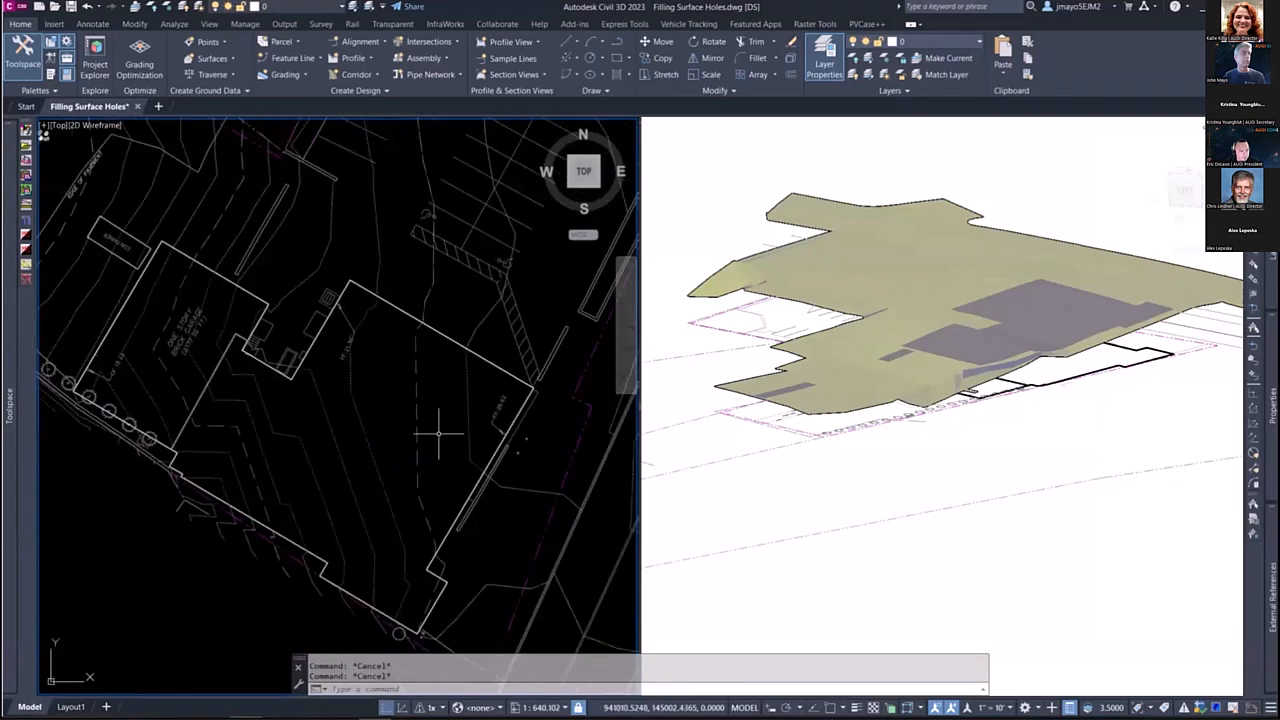
Step: Examine the outline corners and shared wall where the brick garage meets the main building in the base map
{"action": "scroll", "coordinate": [471, 423], "scroll_direction": "up", "scroll_amount": 4}
{"action": "scroll", "coordinate": [500, 420], "scroll_direction": "down", "scroll_amount": 1}
{"action": "scroll", "coordinate": [461, 488], "scroll_direction": "up", "scroll_amount": 2}
{"action": "scroll", "coordinate": [493, 463], "scroll_direction": "down", "scroll_amount": 4}
{"action": "middle_click_drag", "start_coordinate": [200, 407], "coordinate": [396, 437]}
{"action": "scroll", "coordinate": [300, 373], "scroll_direction": "up", "scroll_amount": 2}
{"action": "scroll", "coordinate": [299, 375], "scroll_direction": "up", "scroll_amount": 2}
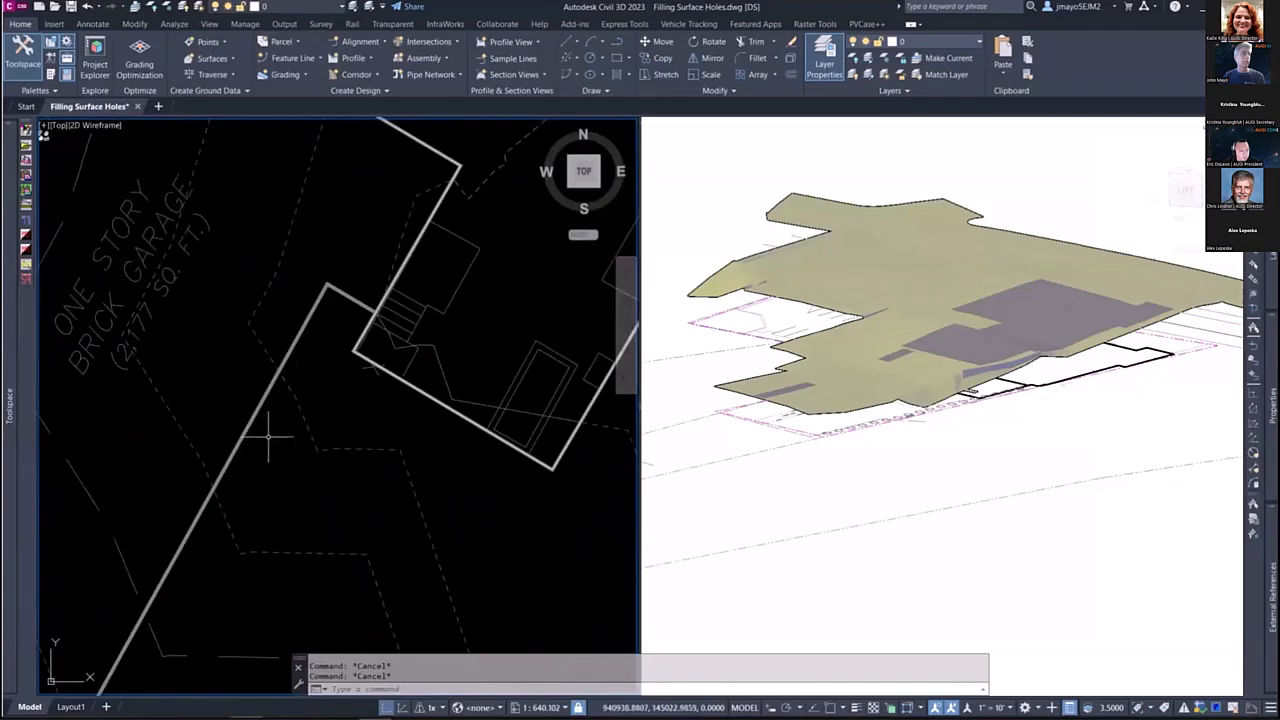
{"action": "middle_click_drag", "start_coordinate": [270, 440], "coordinate": [338, 398]}
{"action": "middle_click_drag", "start_coordinate": [600, 422], "coordinate": [231, 457]}
{"action": "middle_click_drag", "start_coordinate": [356, 328], "coordinate": [308, 470]}
Step: Copy the garage and main building outlines in place out of the base map external reference as nested objects
{"action": "type", "text": "m"}
{"action": "key", "text": "Escape"}
{"action": "key", "text": "Escape"}
{"action": "type", "text": "nc"}
{"action": "key", "text": "Return"}
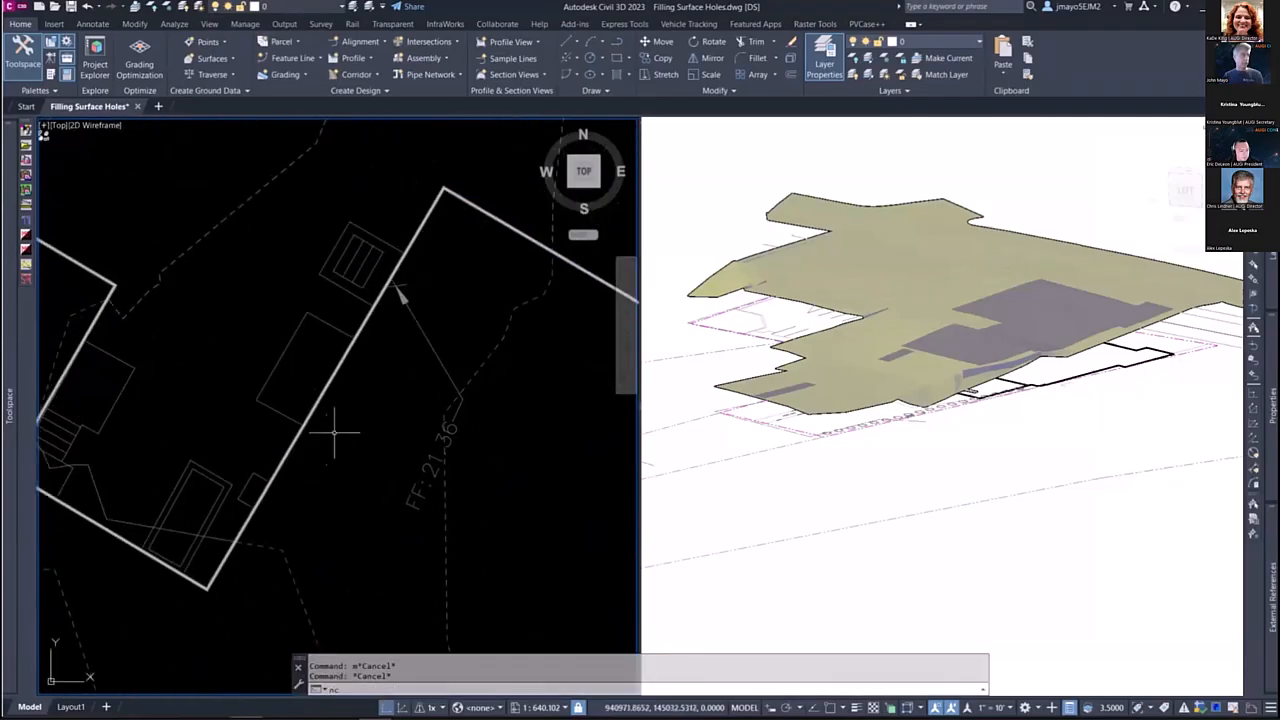
{"action": "left_click", "coordinate": [365, 323]}
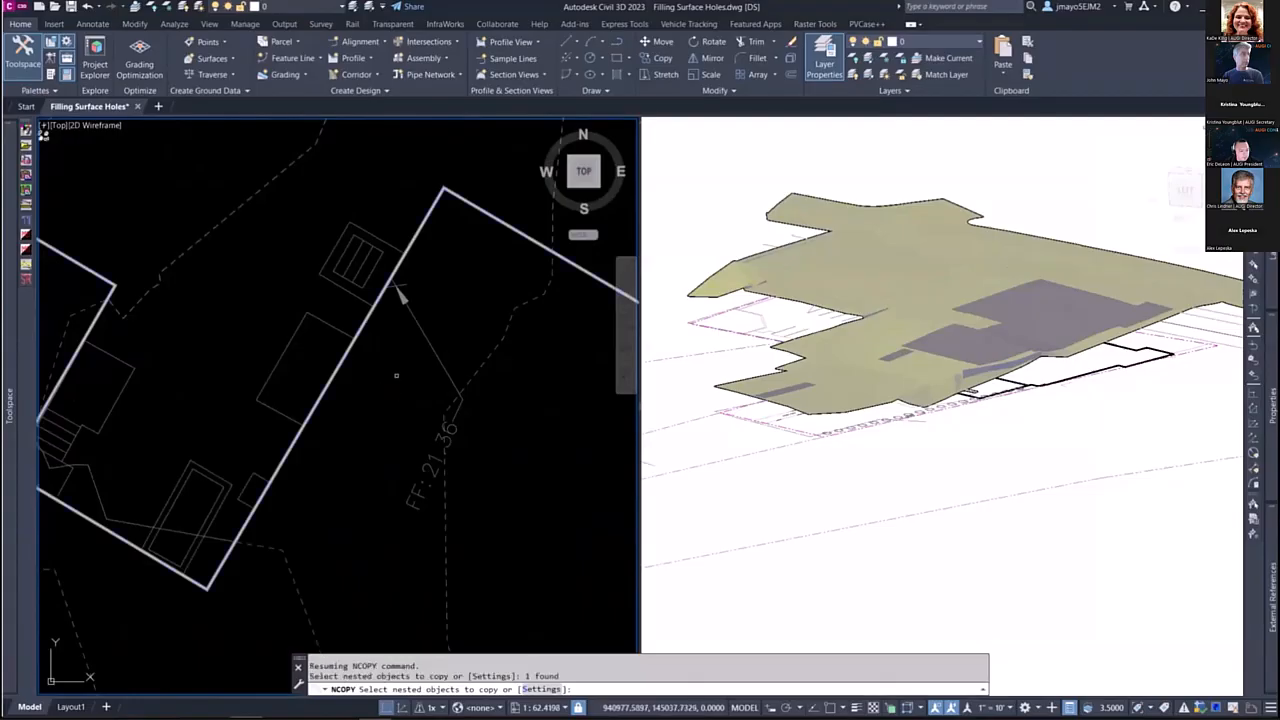
{"action": "scroll", "coordinate": [409, 391], "scroll_direction": "down", "scroll_amount": 4}
{"action": "scroll", "coordinate": [228, 405], "scroll_direction": "up", "scroll_amount": 6}
{"action": "left_click", "coordinate": [227, 405]}
{"action": "scroll", "coordinate": [268, 403], "scroll_direction": "down", "scroll_amount": 3}
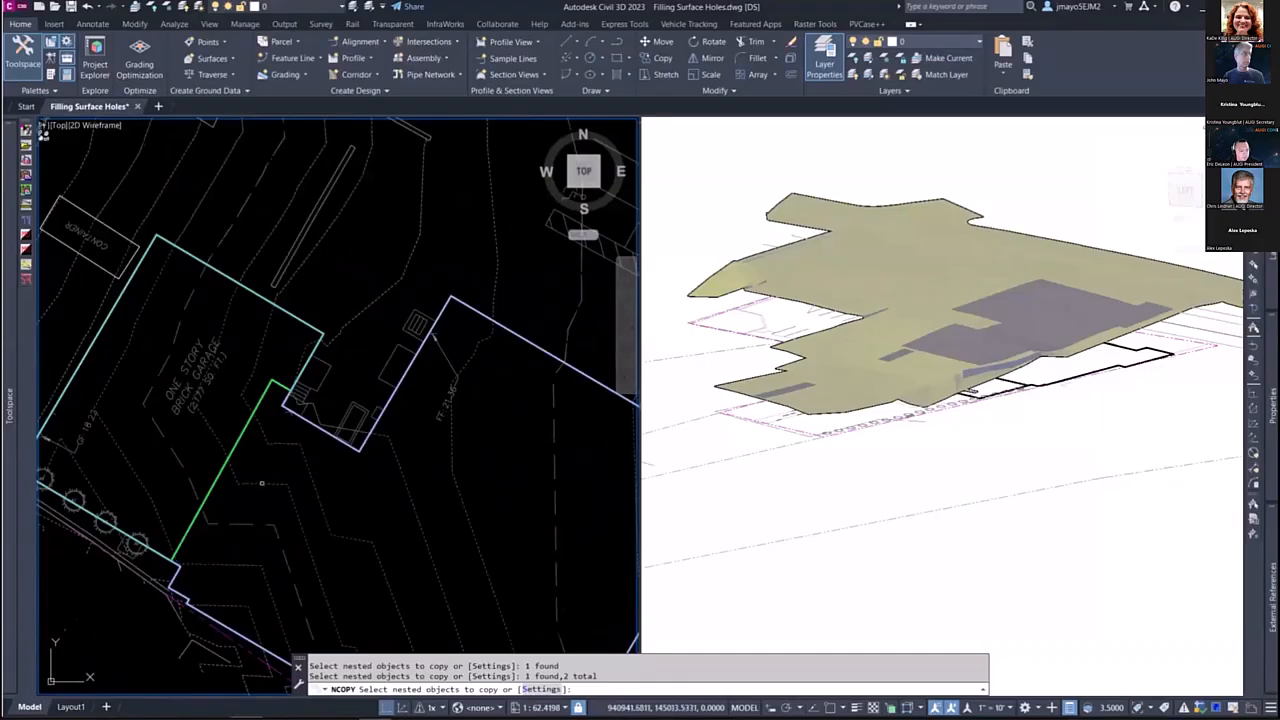
{"action": "middle_click_drag", "start_coordinate": [261, 483], "coordinate": [311, 433]}
{"action": "key", "text": "Return"}
{"action": "key", "text": "Return"}
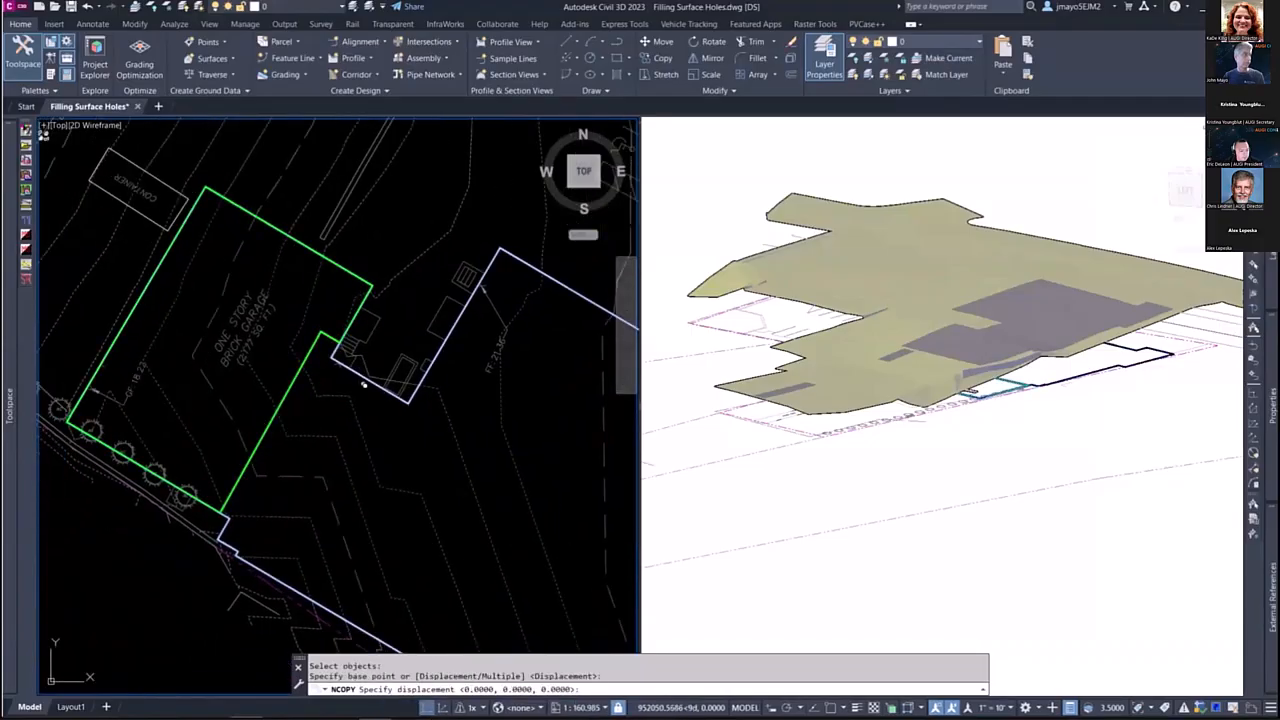
{"action": "mouse_move", "coordinate": [8, 588]}
{"action": "key", "text": "Escape"}
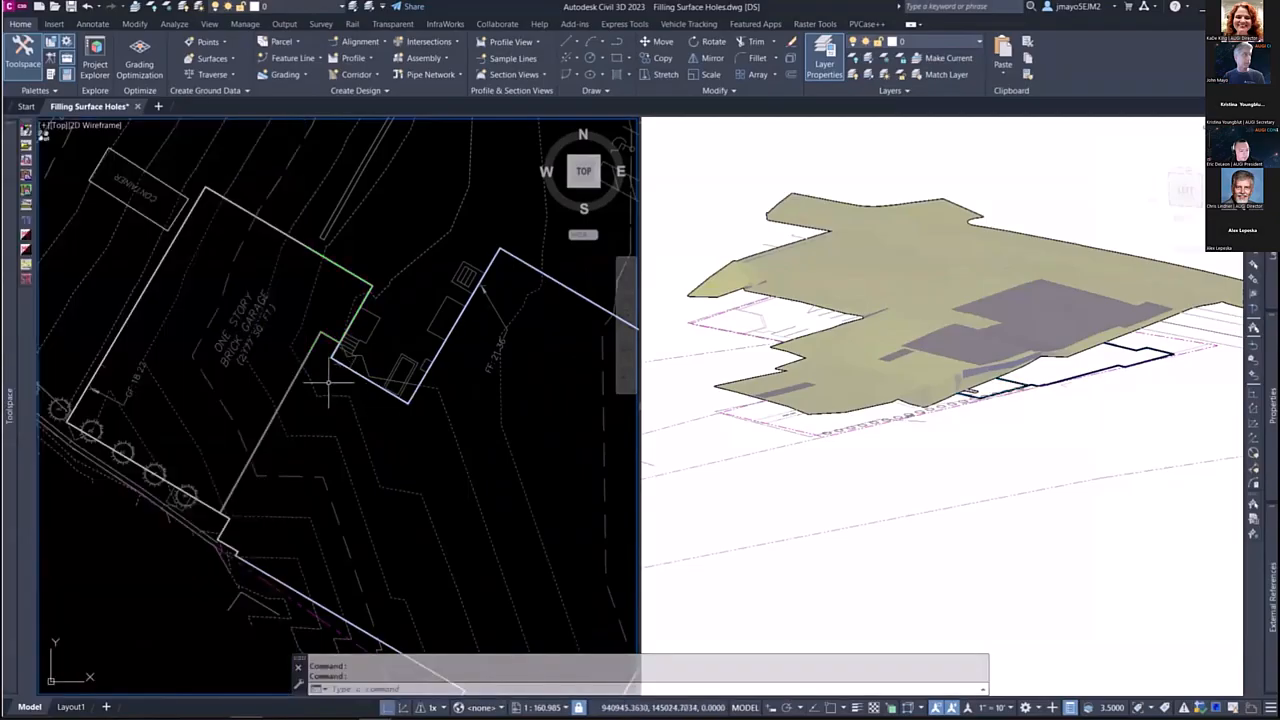
Step: Draw a polyline along the dividing wall between garage and main building, from the jog at the entrance stairs to the lower wall corner
{"action": "left_click", "coordinate": [344, 368]}
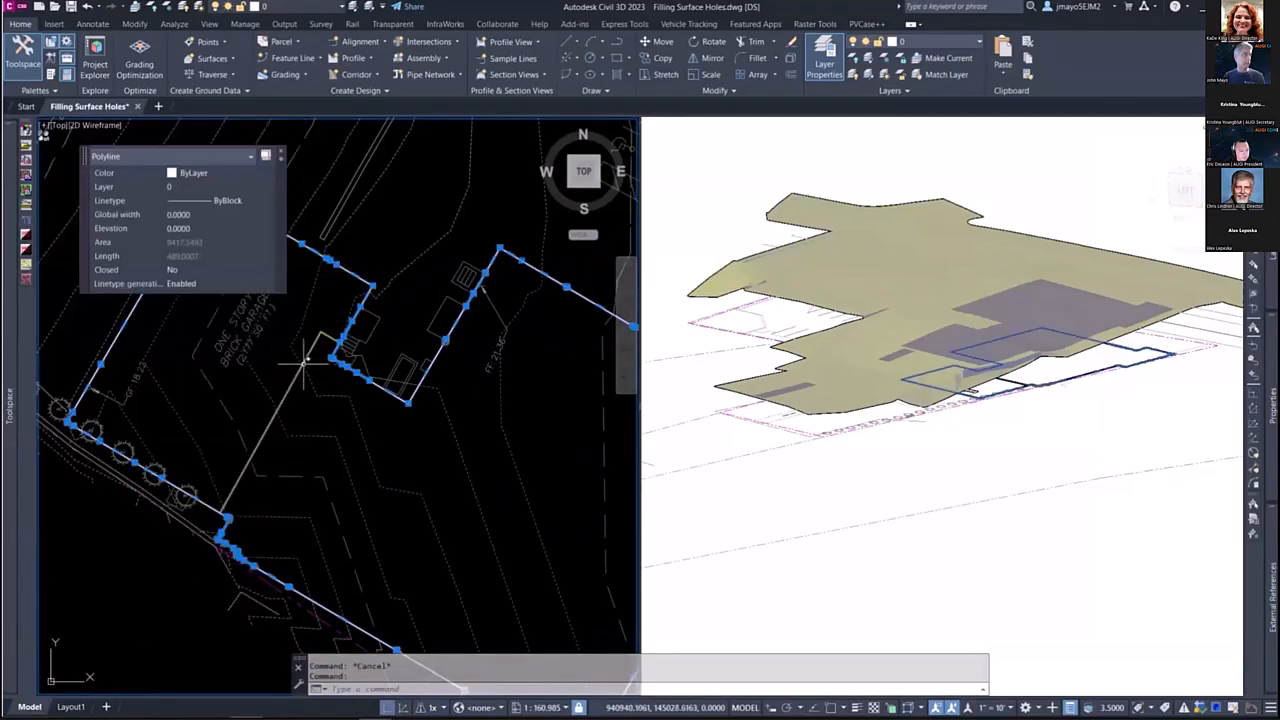
{"action": "key", "text": "Escape"}
{"action": "left_click", "coordinate": [305, 360]}
{"action": "key", "text": "Escape"}
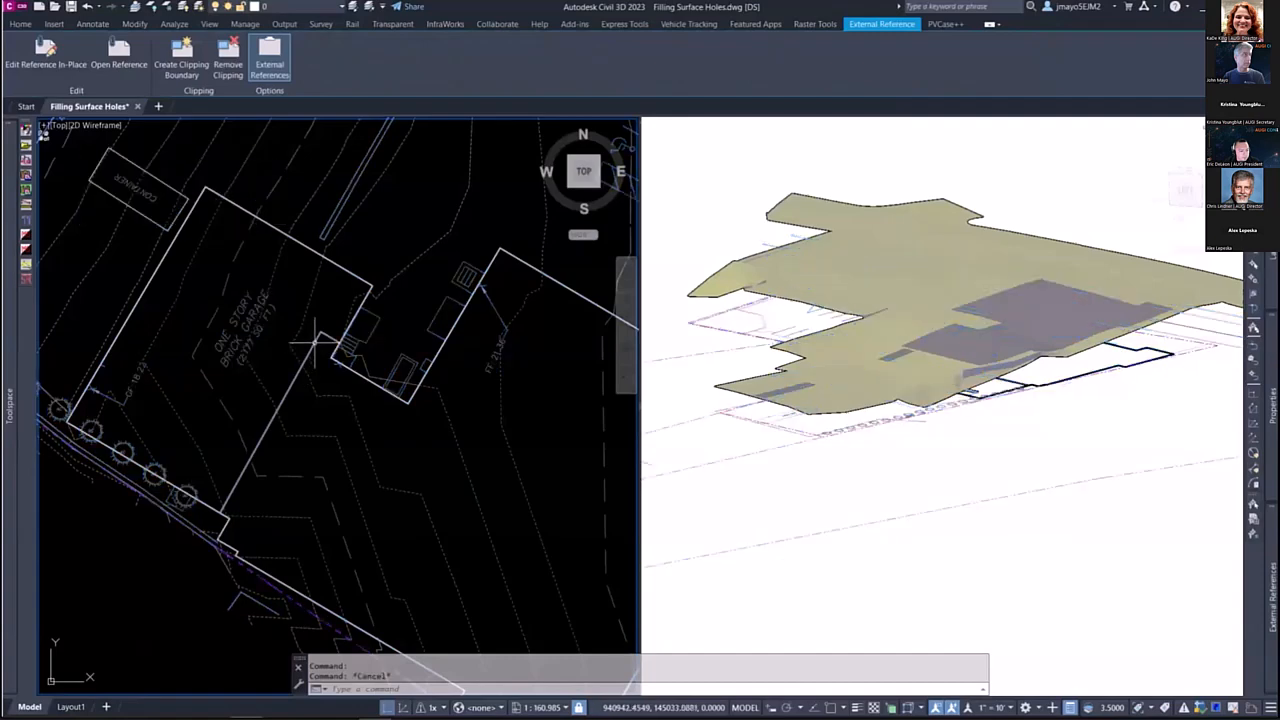
{"action": "type", "text": "pl"}
{"action": "key", "text": "Return"}
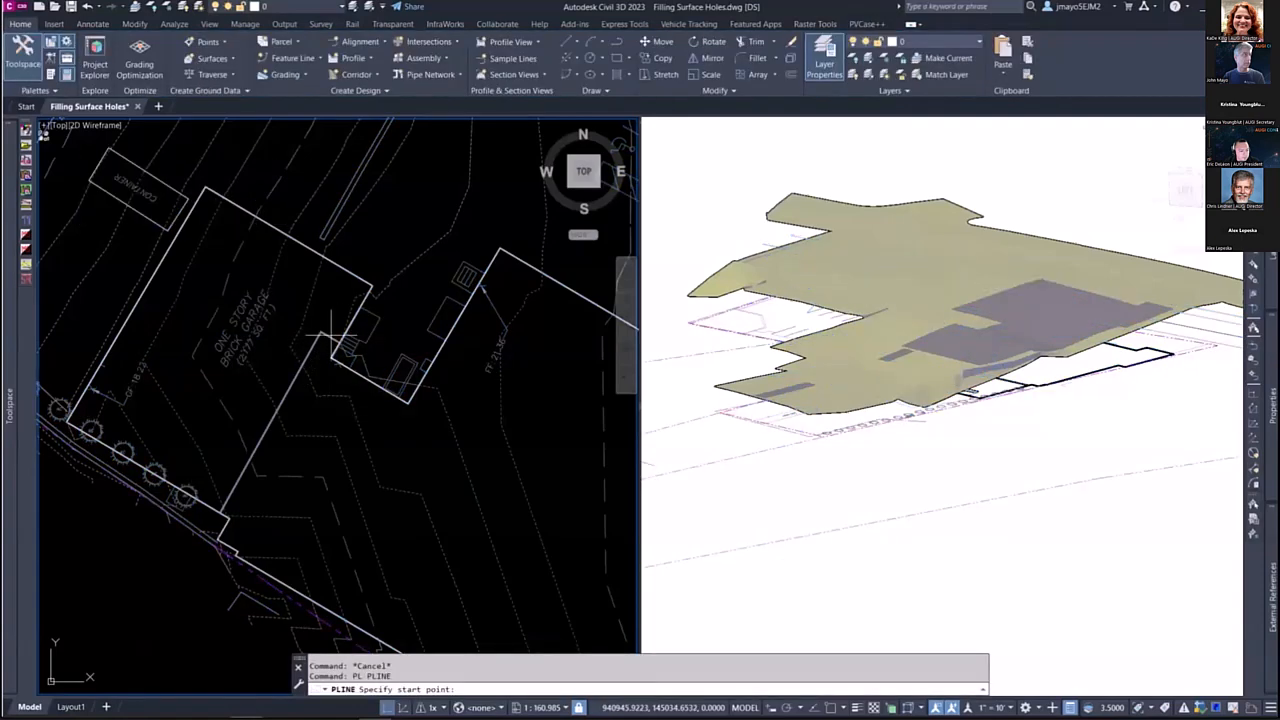
{"action": "scroll", "coordinate": [336, 338], "scroll_direction": "up", "scroll_amount": 3}
{"action": "left_click", "coordinate": [287, 322]}
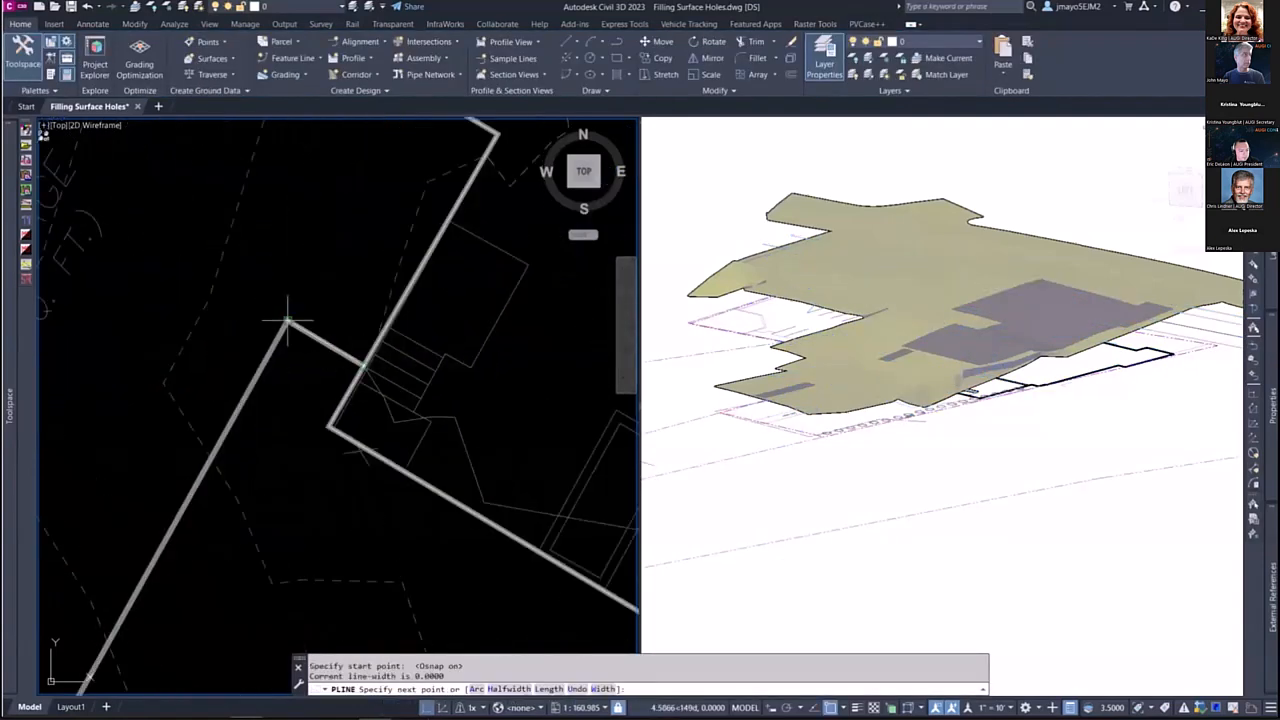
{"action": "scroll", "coordinate": [287, 322], "scroll_direction": "down", "scroll_amount": 3}
{"action": "key", "text": "Escape"}
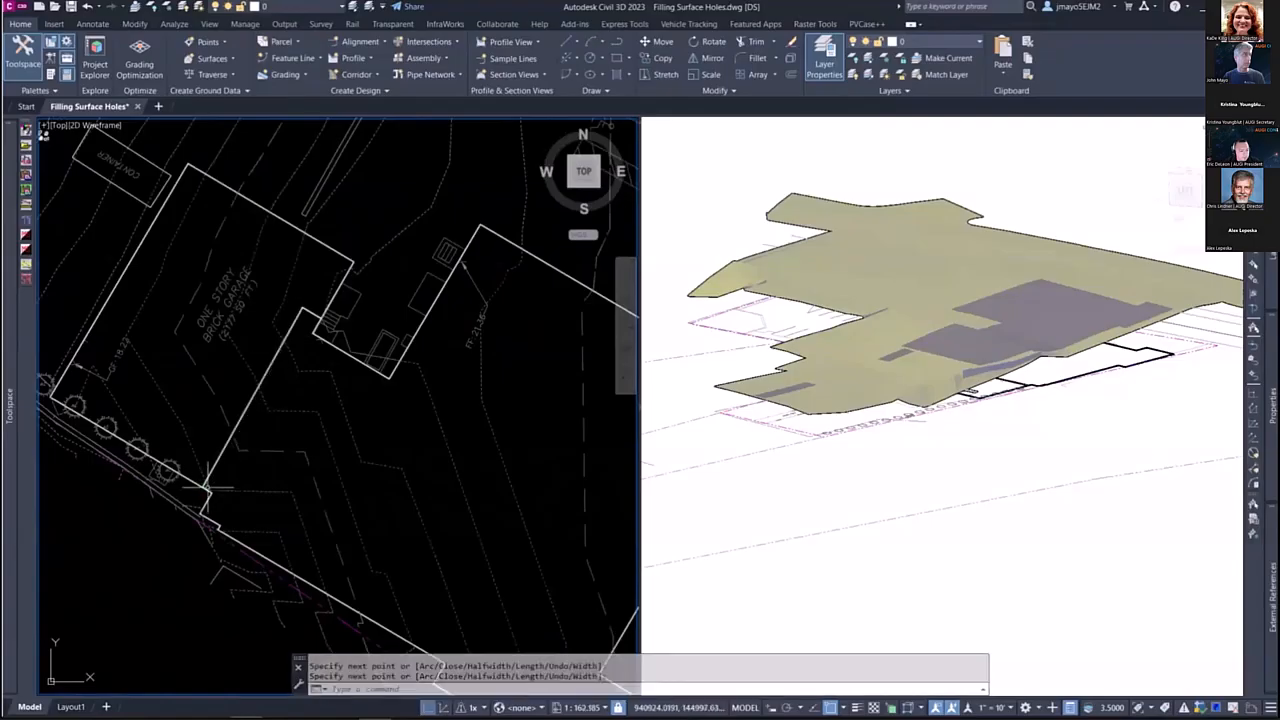
Step: Isolate the layer of the new dividing wall polyline
{"action": "left_click", "coordinate": [217, 461]}
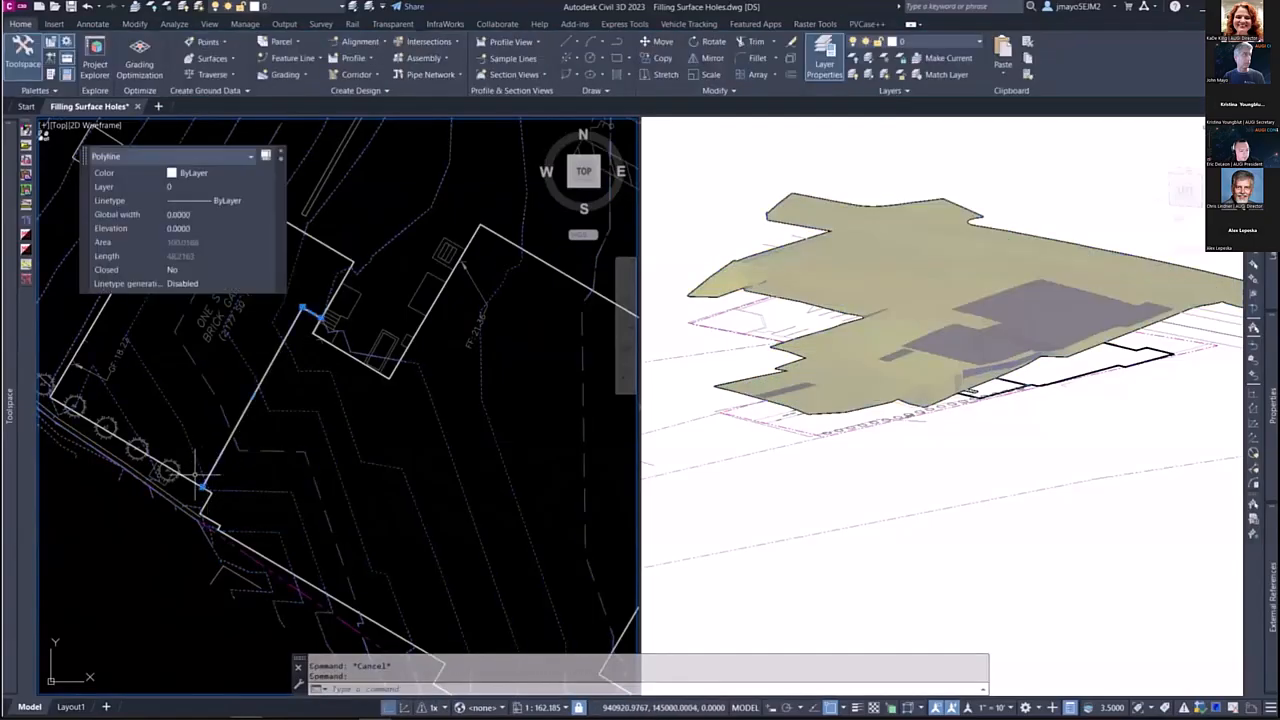
{"action": "left_click", "coordinate": [190, 481]}
{"action": "left_click", "coordinate": [351, 7]}
{"action": "key", "text": "Escape"}
{"action": "key", "text": "Escape"}
{"action": "scroll", "coordinate": [346, 322], "scroll_direction": "down", "scroll_amount": 4}
Step: Weed the excess vertices from the outer polyline around the garage and main building
{"action": "left_click", "coordinate": [384, 320]}
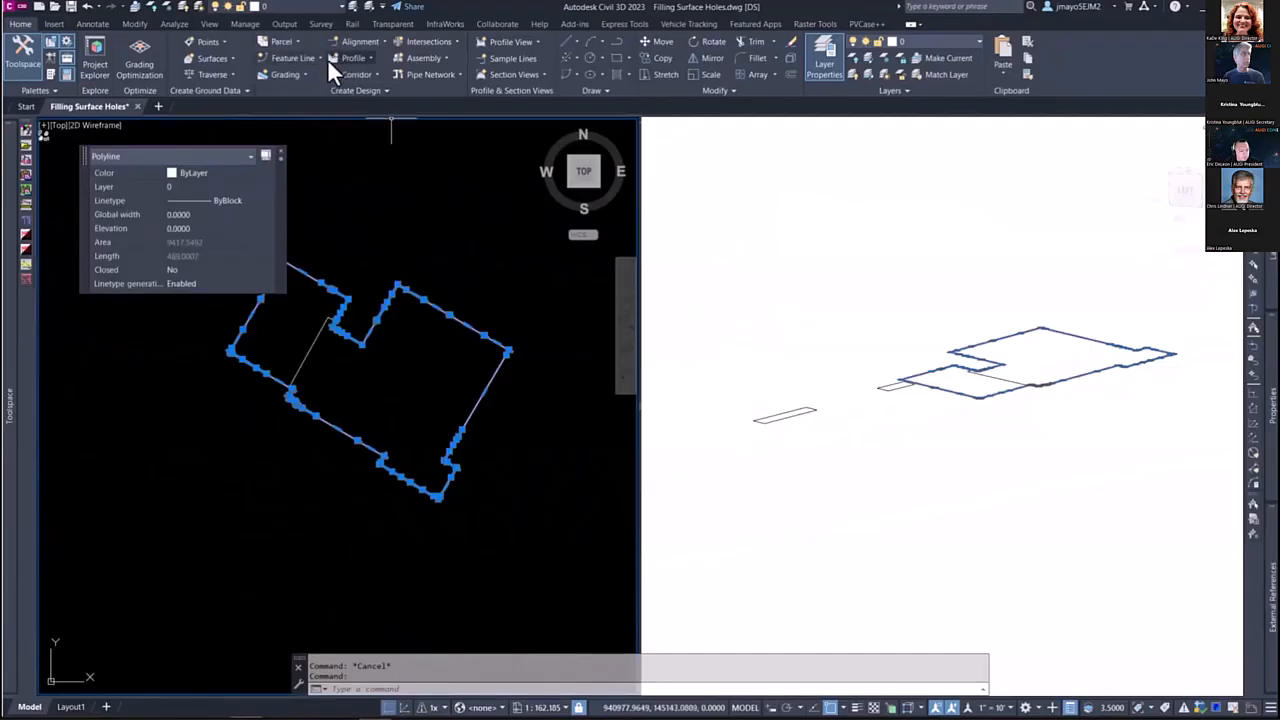
{"action": "left_click", "coordinate": [131, 25]}
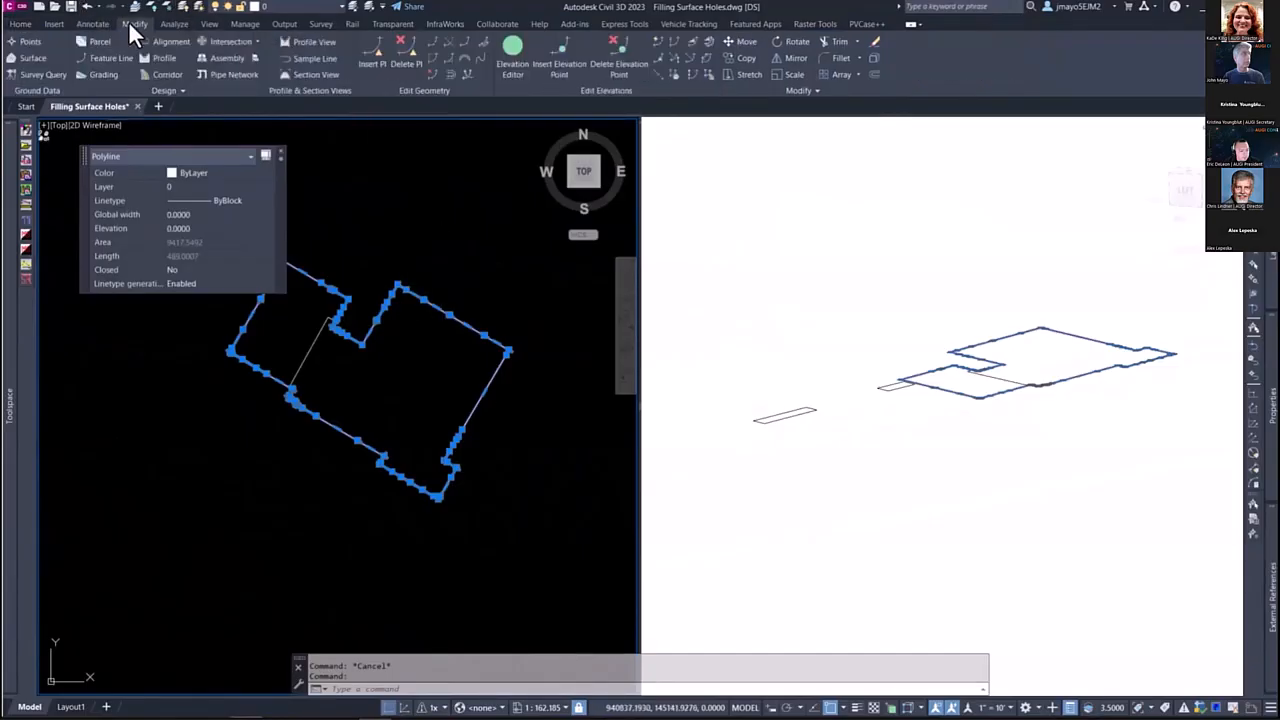
{"action": "left_click", "coordinate": [430, 75]}
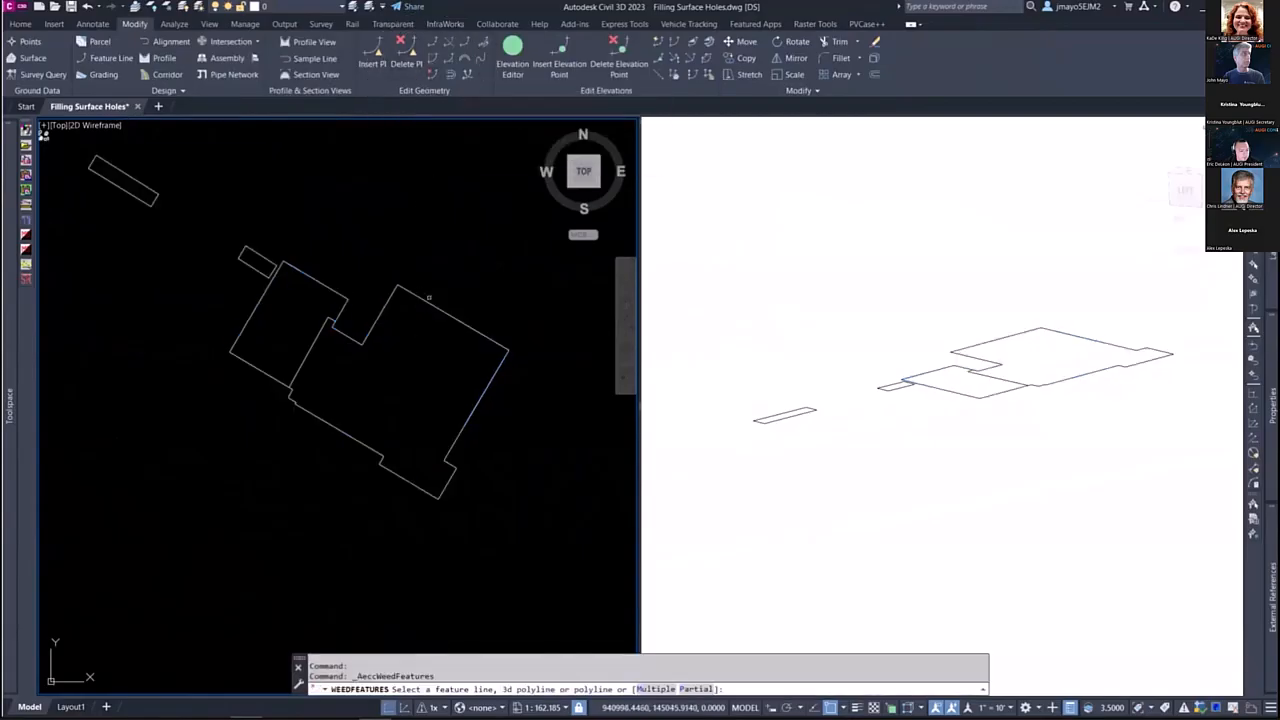
{"action": "left_click", "coordinate": [412, 292]}
{"action": "left_click", "coordinate": [290, 251]}
{"action": "left_click", "coordinate": [291, 303]}
{"action": "left_click", "coordinate": [303, 354]}
{"action": "left_click", "coordinate": [363, 341]}
{"action": "left_click", "coordinate": [349, 352]}
{"action": "key", "text": "Escape"}
{"action": "left_click", "coordinate": [336, 349]}
{"action": "left_click", "coordinate": [318, 345]}
{"action": "key", "text": "Escape"}
Step: Create a boundary polyline from an internal point in the main building area
{"action": "type", "text": "bo"}
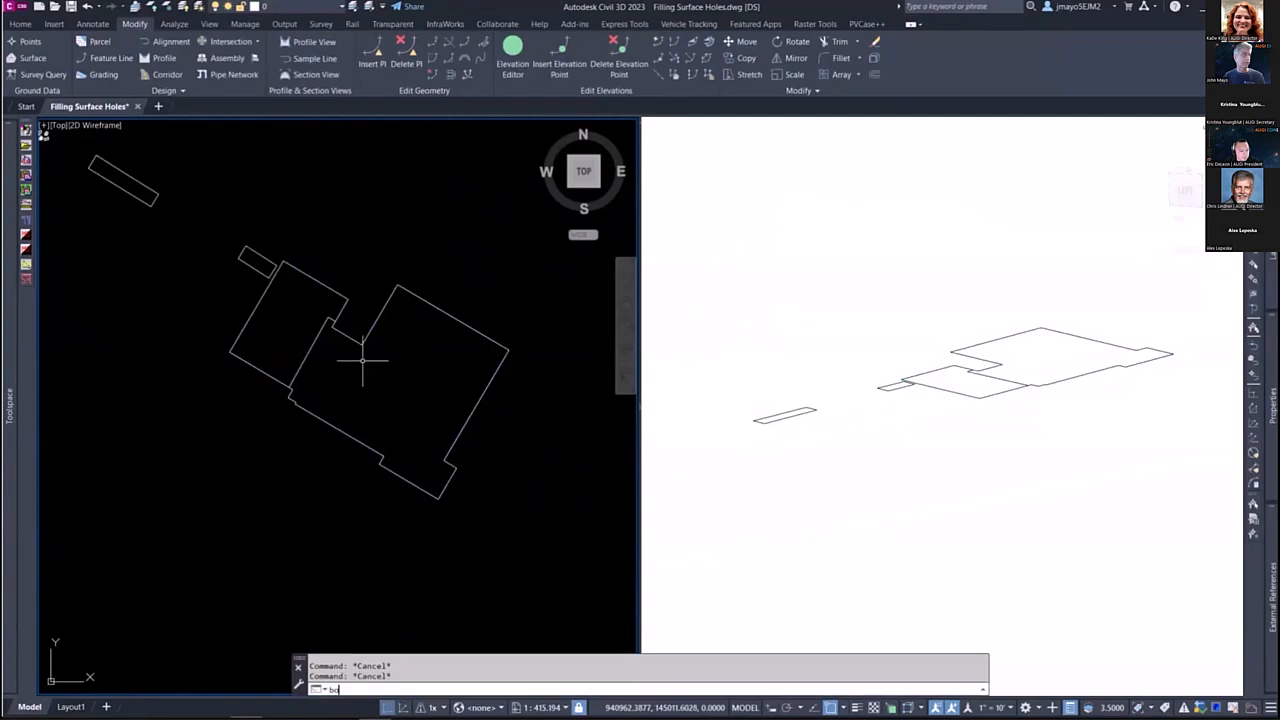
{"action": "key", "text": "Return"}
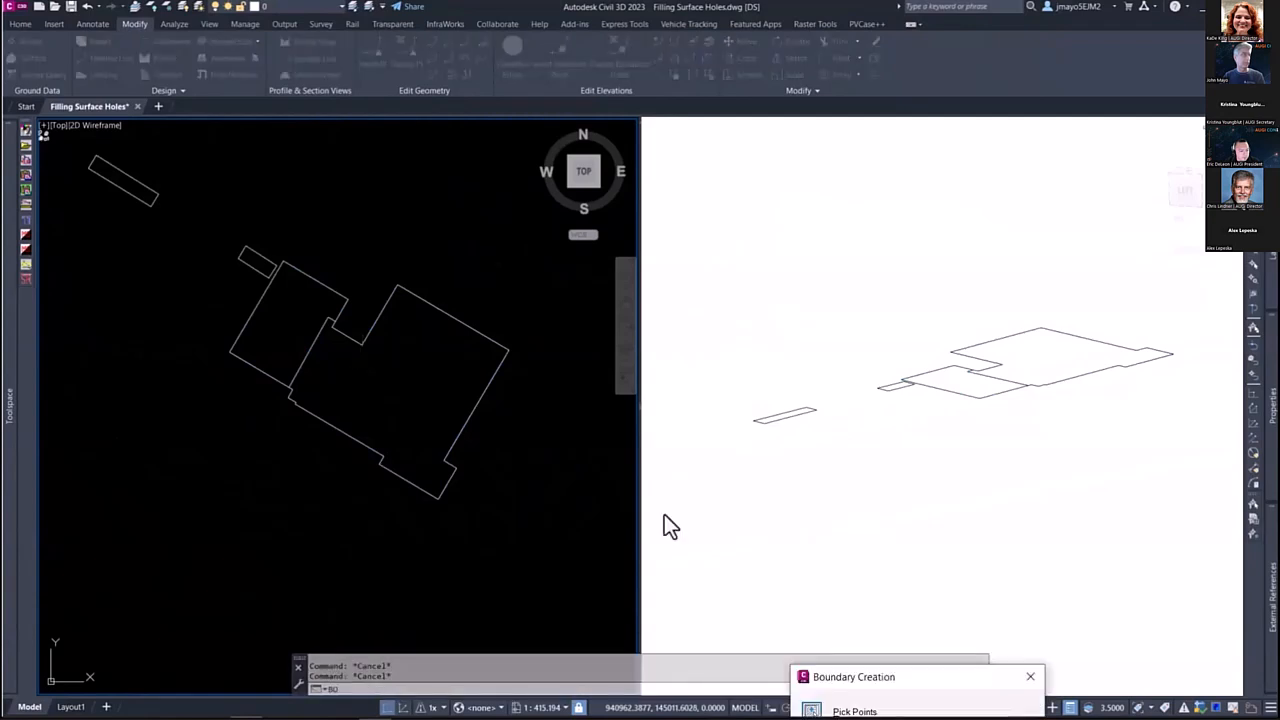
{"action": "left_click", "coordinate": [440, 278]}
{"action": "left_click", "coordinate": [398, 383]}
{"action": "key", "text": "Return"}
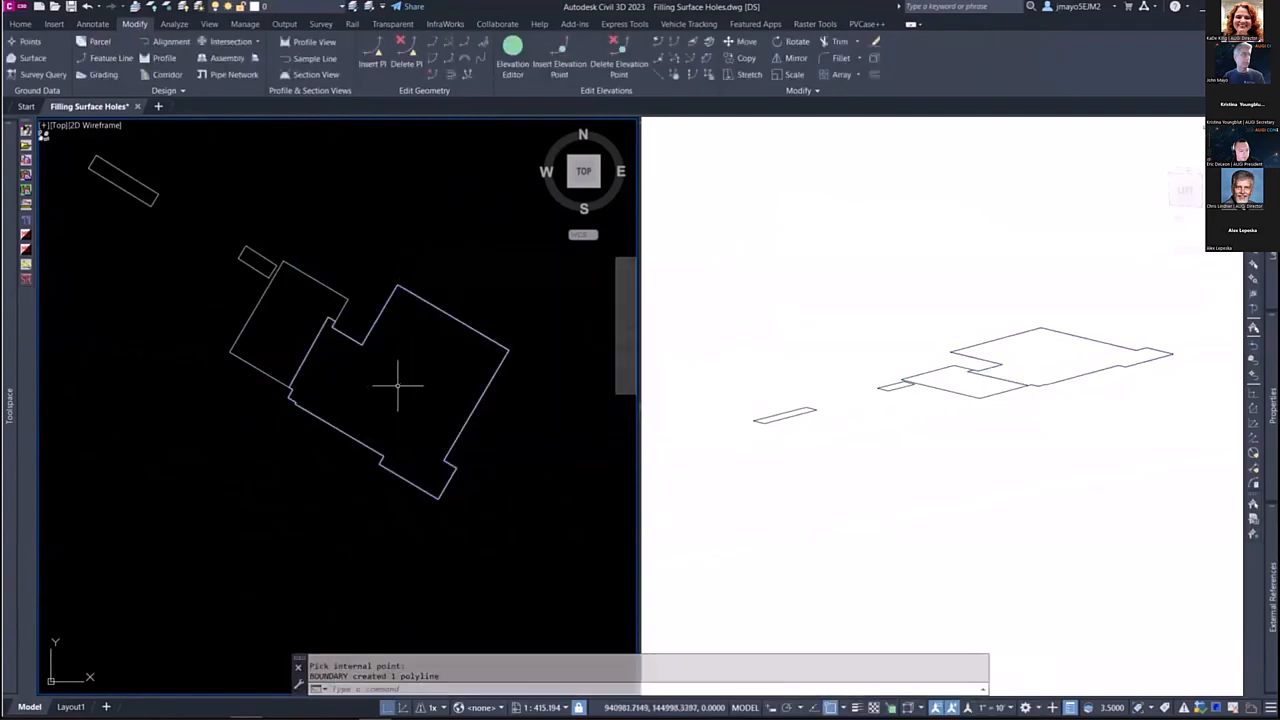
Step: Offset the main building boundary polyline .05 toward its inside
{"action": "type", "text": "o"}
{"action": "key", "text": "Return"}
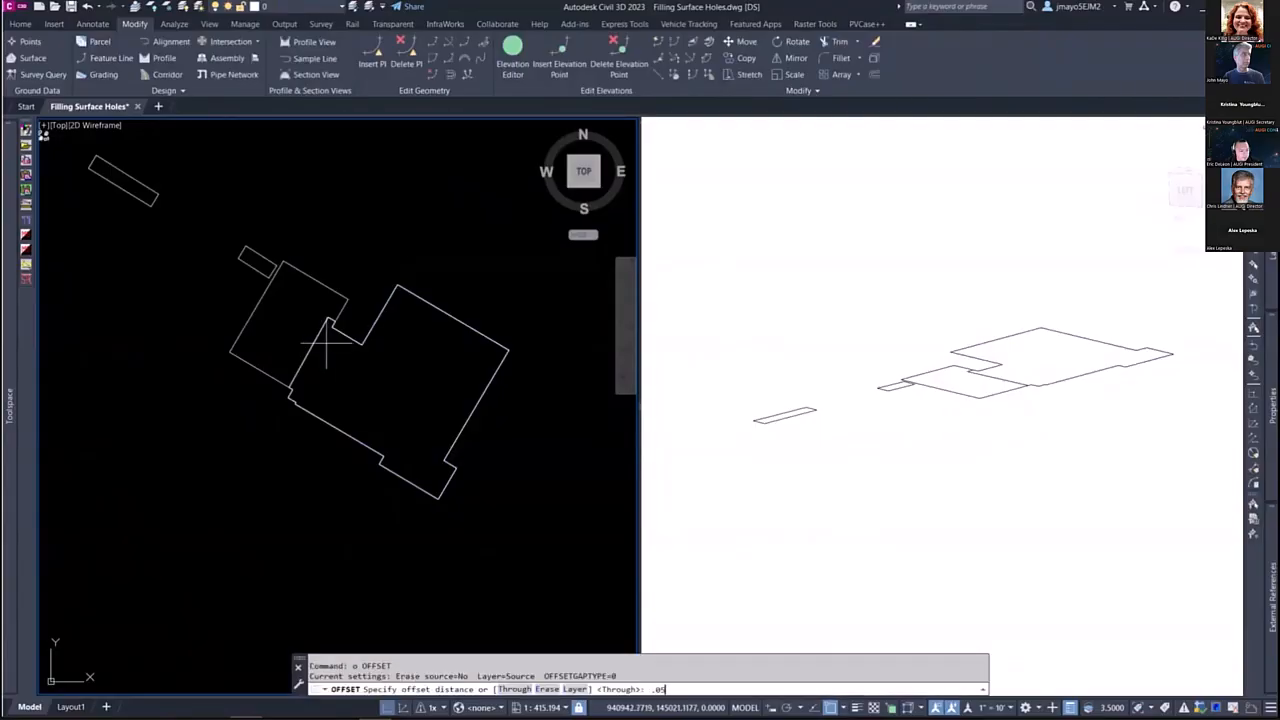
{"action": "key", "text": "Return"}
{"action": "left_click", "coordinate": [313, 343]}
{"action": "left_click", "coordinate": [343, 371]}
{"action": "scroll", "coordinate": [329, 306], "scroll_direction": "up", "scroll_amount": 10}
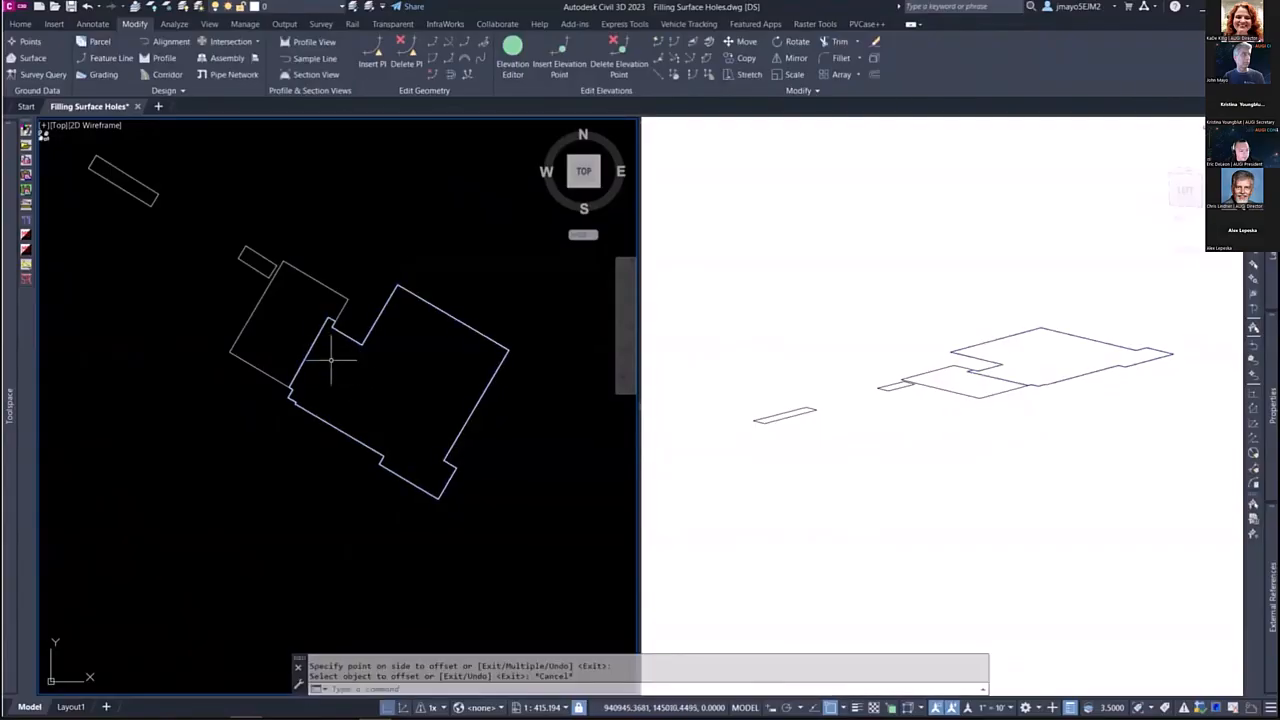
{"action": "key", "text": "Escape"}
{"action": "key", "text": "Escape"}
Step: Erase the original main building boundary polyline that was used as the source of the offset
{"action": "scroll", "coordinate": [560, 362], "scroll_direction": "down", "scroll_amount": 3}
{"action": "left_click", "coordinate": [394, 366]}
{"action": "scroll", "coordinate": [352, 415], "scroll_direction": "down", "scroll_amount": 3}
{"action": "scroll", "coordinate": [461, 489], "scroll_direction": "up", "scroll_amount": 5}
{"action": "key", "text": "Delete"}
Step: Check the closely spaced polylines around the dividing wall and garage corner by selecting them one at a time
{"action": "left_click", "coordinate": [495, 312]}
{"action": "scroll", "coordinate": [430, 300], "scroll_direction": "down", "scroll_amount": 5}
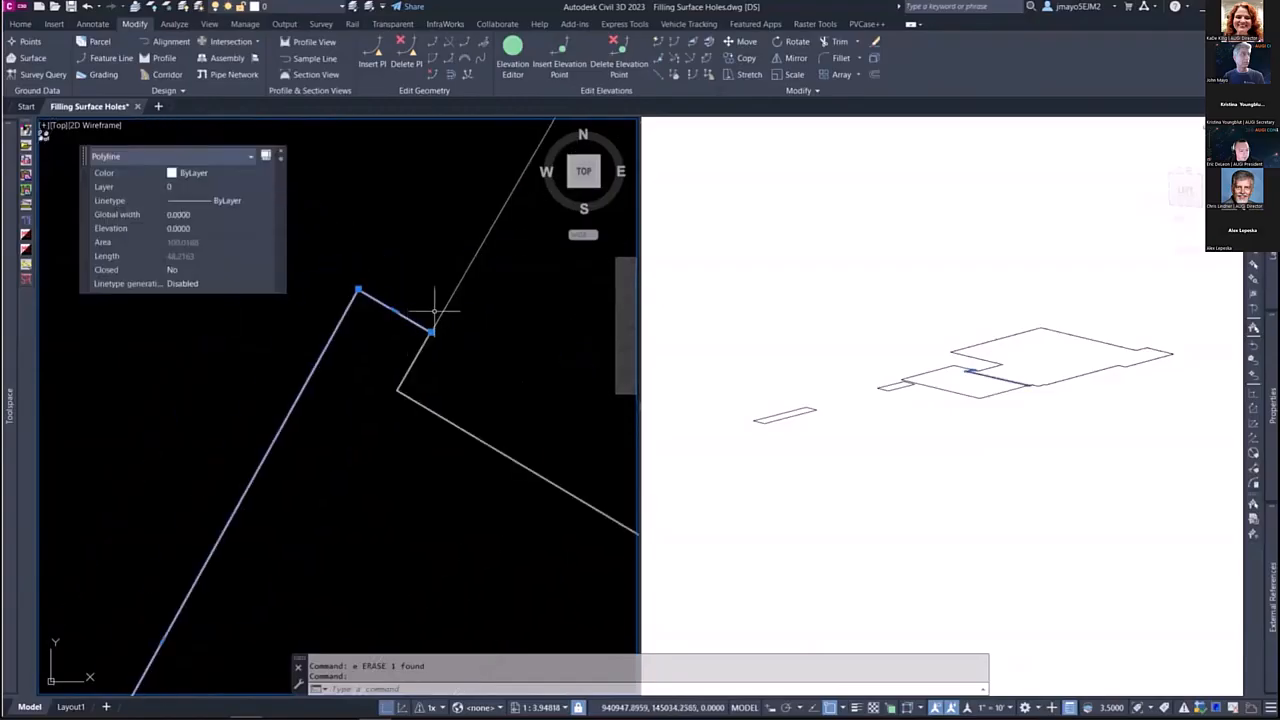
{"action": "key", "text": "Escape"}
{"action": "left_click", "coordinate": [445, 315]}
{"action": "scroll", "coordinate": [425, 350], "scroll_direction": "down", "scroll_amount": 4}
{"action": "scroll", "coordinate": [430, 350], "scroll_direction": "up", "scroll_amount": 6}
{"action": "key", "text": "Escape"}
{"action": "left_click", "coordinate": [456, 342]}
{"action": "key", "text": "Escape"}
{"action": "scroll", "coordinate": [430, 378], "scroll_direction": "up", "scroll_amount": 3}
{"action": "left_click", "coordinate": [435, 378]}
{"action": "key", "text": "Escape"}
{"action": "key", "text": "Escape"}
{"action": "left_click", "coordinate": [495, 348]}
{"action": "scroll", "coordinate": [431, 380], "scroll_direction": "down", "scroll_amount": 6}
{"action": "key", "text": "Escape"}
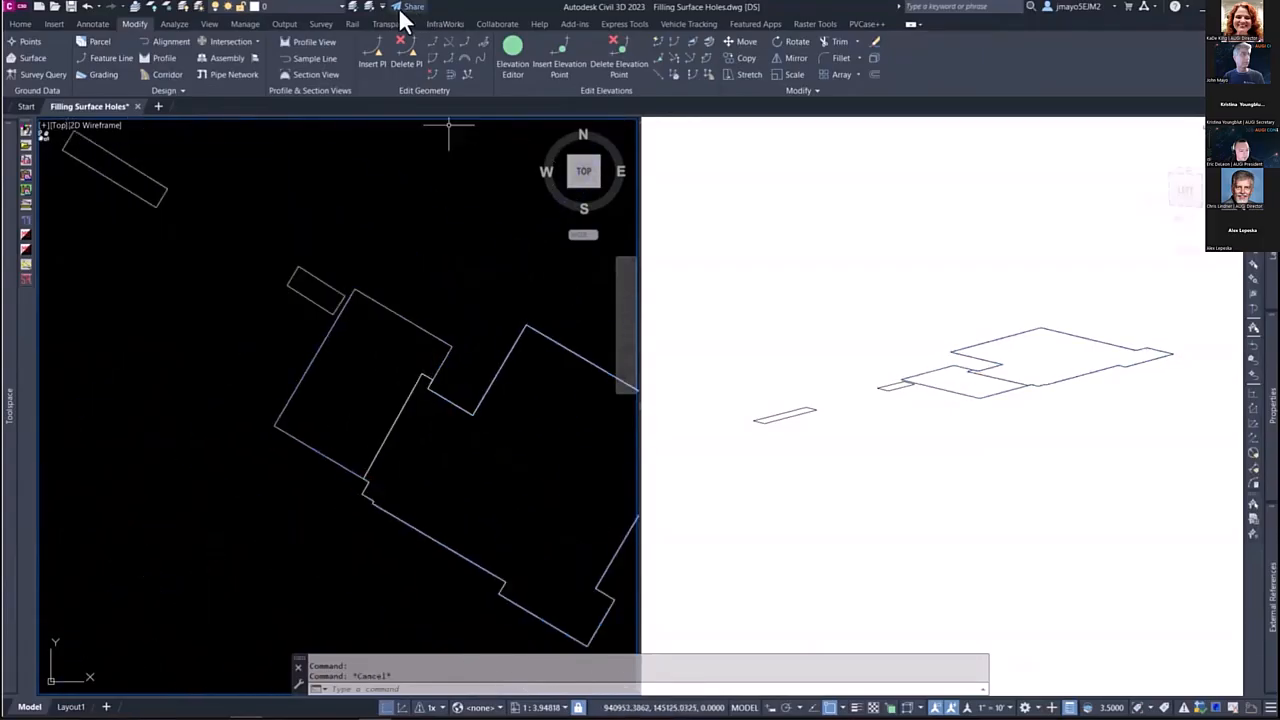
Step: Restore the isolated layers and unload the CivilBase external reference
{"action": "left_click", "coordinate": [374, 8]}
{"action": "scroll", "coordinate": [436, 343], "scroll_direction": "up", "scroll_amount": 5}
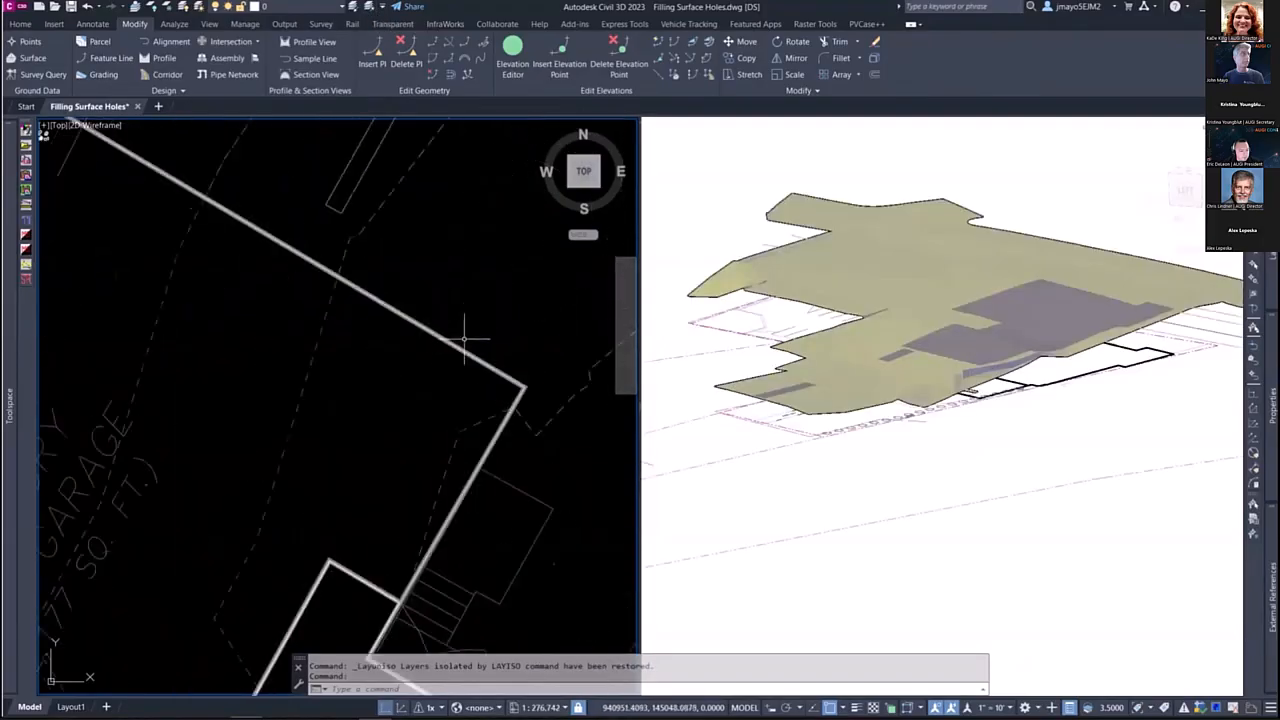
{"action": "left_click", "coordinate": [466, 337]}
{"action": "right_click", "coordinate": [462, 346]}
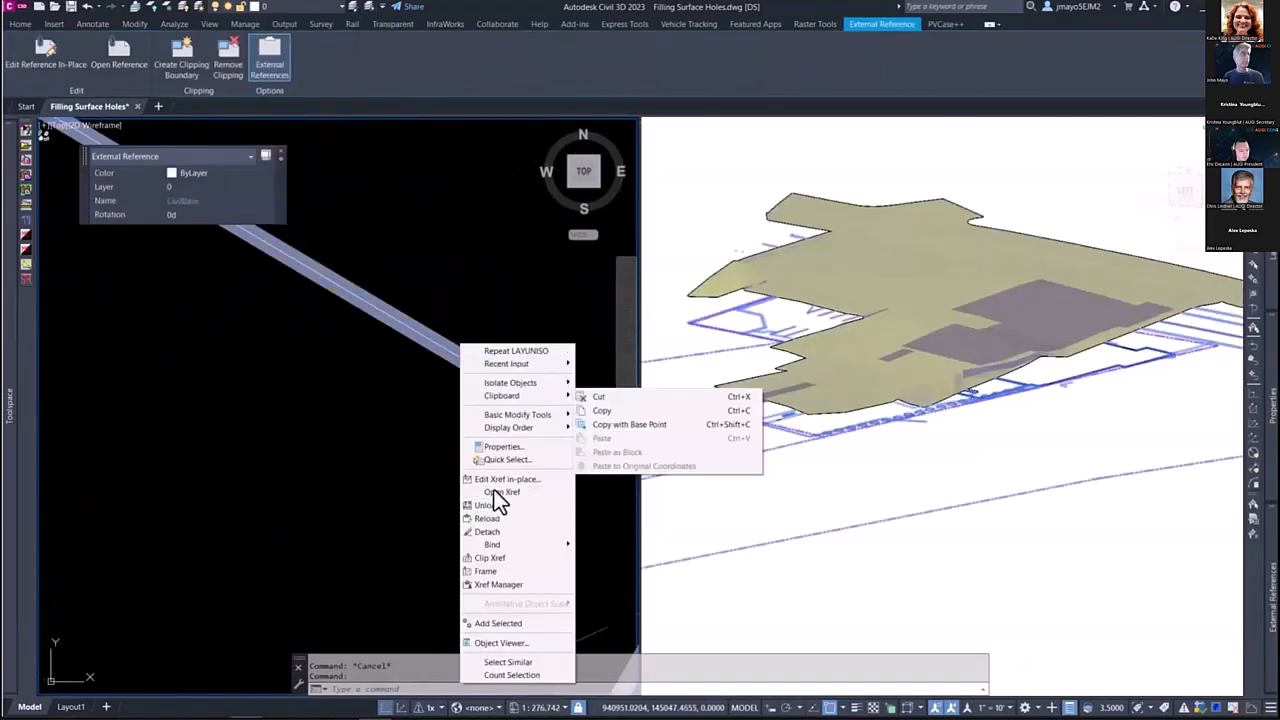
{"action": "left_click", "coordinate": [493, 504]}
{"action": "left_click", "coordinate": [479, 364]}
{"action": "key", "text": "Escape"}
{"action": "scroll", "coordinate": [429, 344], "scroll_direction": "down", "scroll_amount": 10}
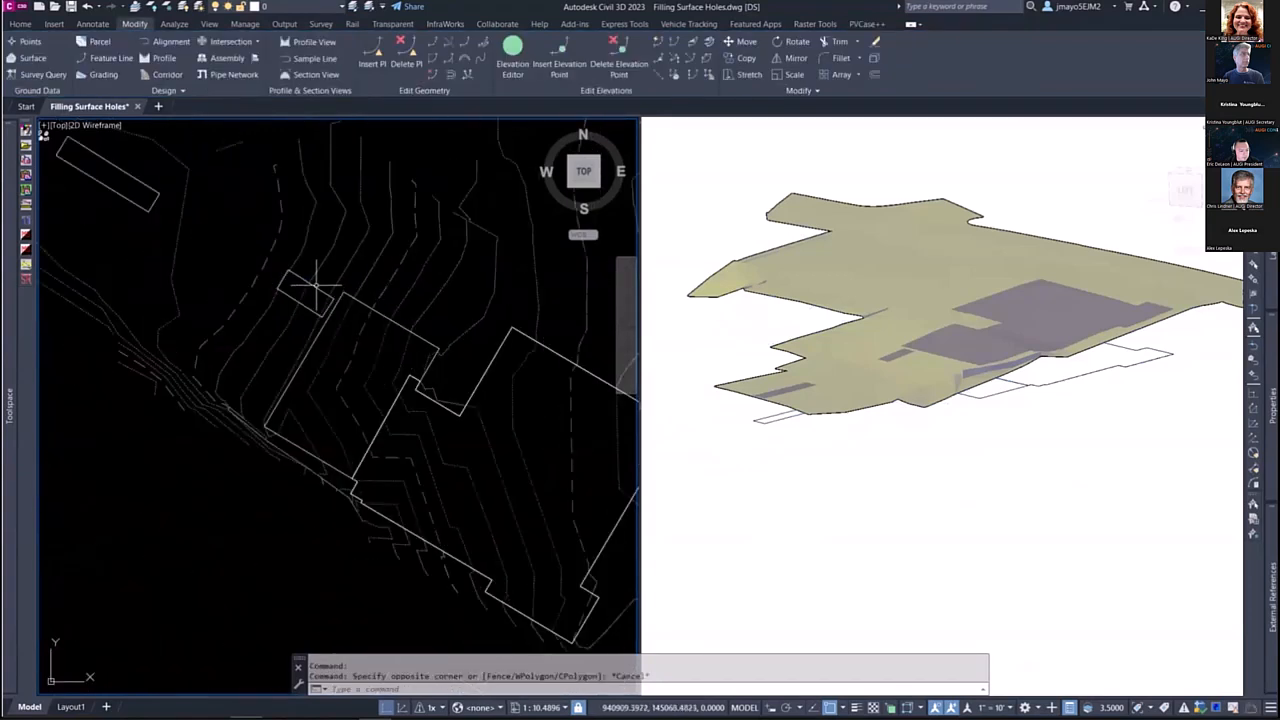
{"action": "left_click", "coordinate": [316, 286]}
{"action": "right_click", "coordinate": [331, 288]}
{"action": "left_click", "coordinate": [355, 501]}
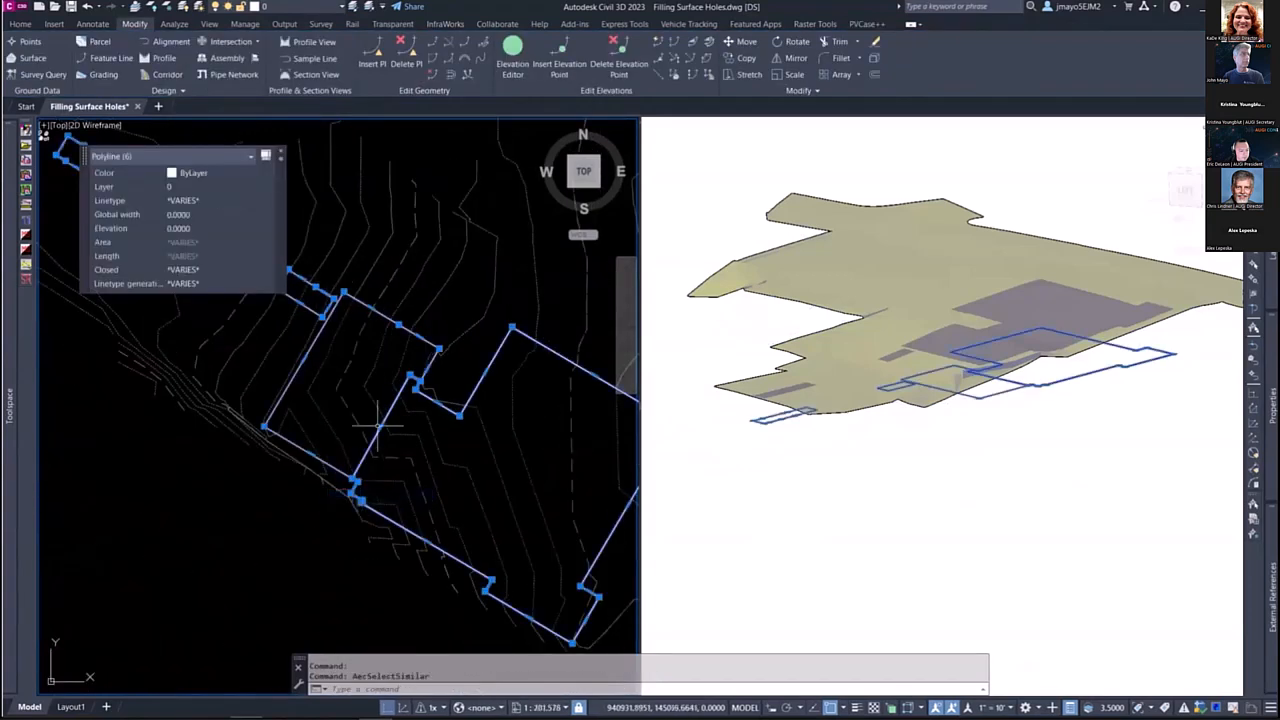
{"action": "mouse_move", "coordinate": [10, 408]}
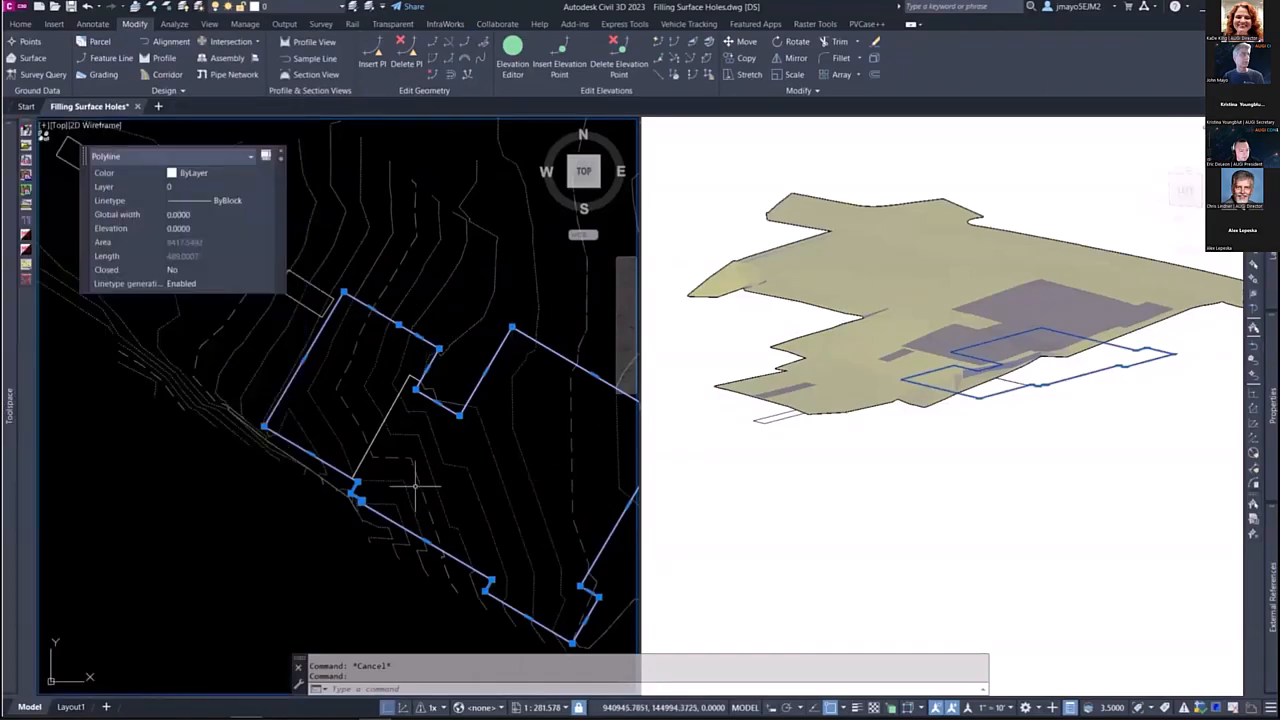
{"action": "mouse_move", "coordinate": [10, 440]}
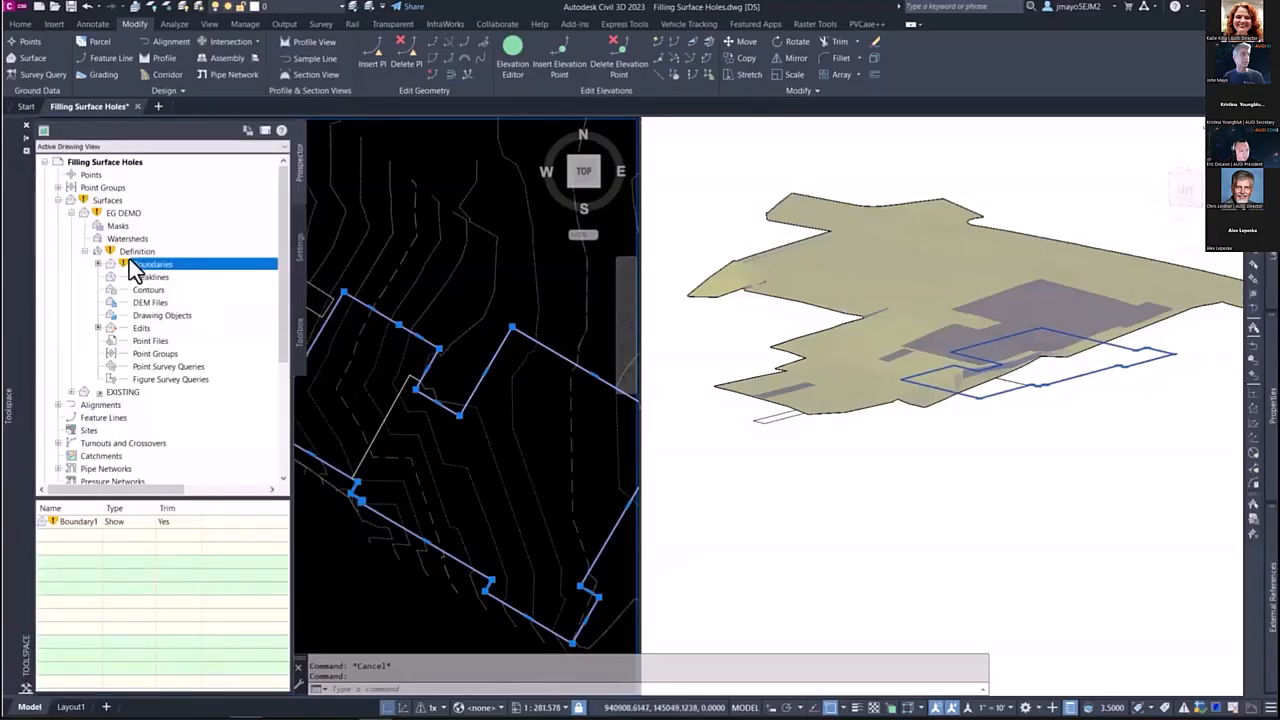
{"action": "right_click", "coordinate": [122, 215]}
{"action": "key", "text": "Escape"}
Step: Set the dividing wall polyline's elevations from the EG DEMO surface, inserting intermediate grade break points
{"action": "key", "text": "Escape"}
{"action": "scroll", "coordinate": [397, 397], "scroll_direction": "up", "scroll_amount": 8}
{"action": "left_click", "coordinate": [417, 388]}
{"action": "key", "text": "Escape"}
{"action": "left_click", "coordinate": [427, 381]}
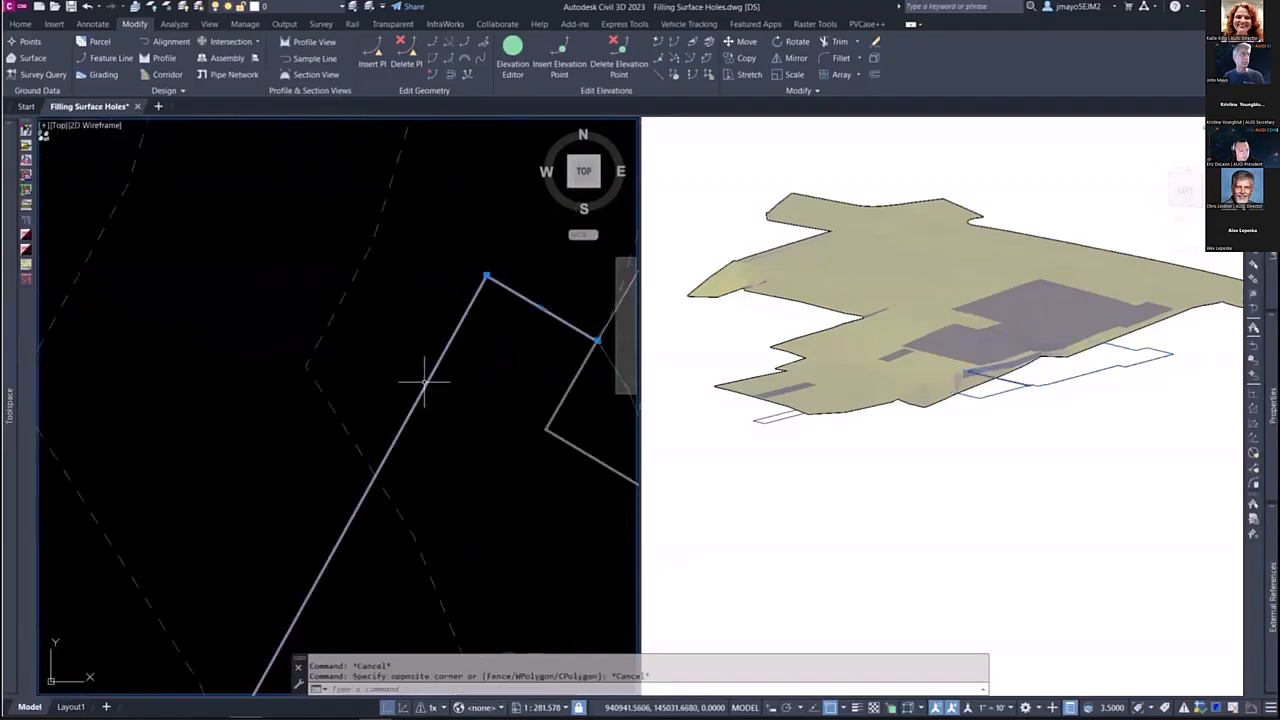
{"action": "scroll", "coordinate": [499, 311], "scroll_direction": "down", "scroll_amount": 6}
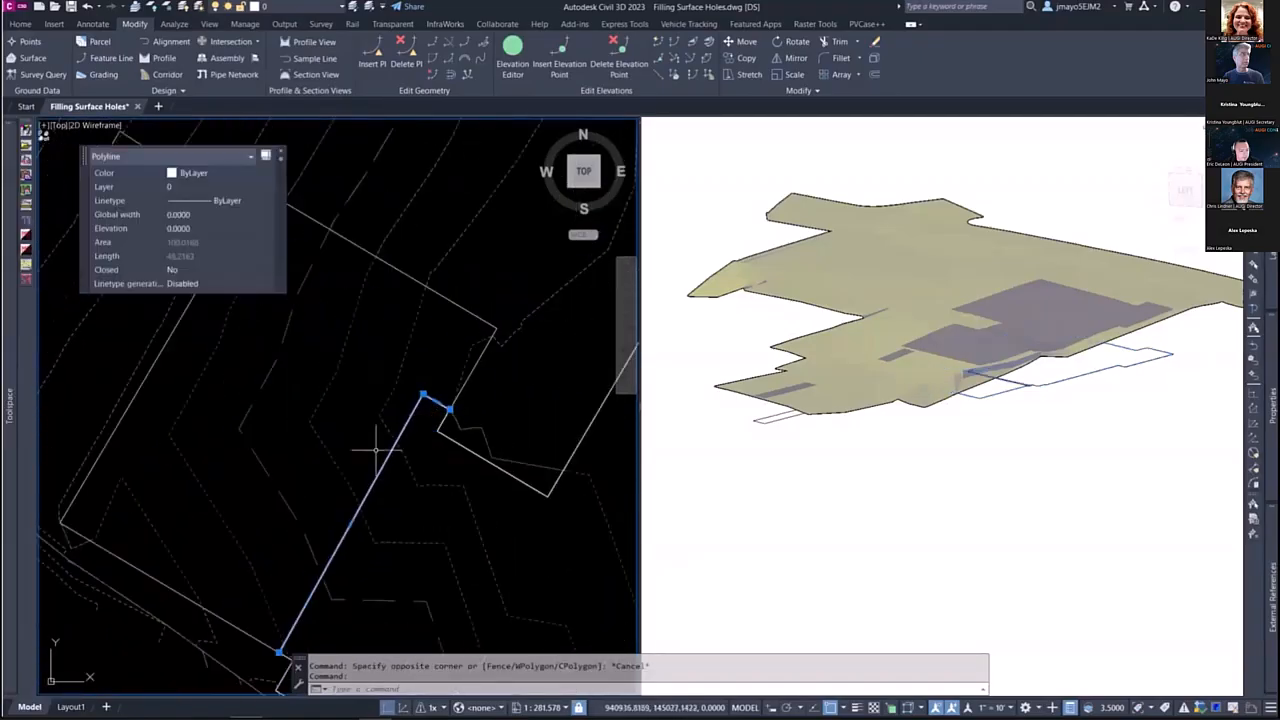
{"action": "left_click", "coordinate": [676, 74]}
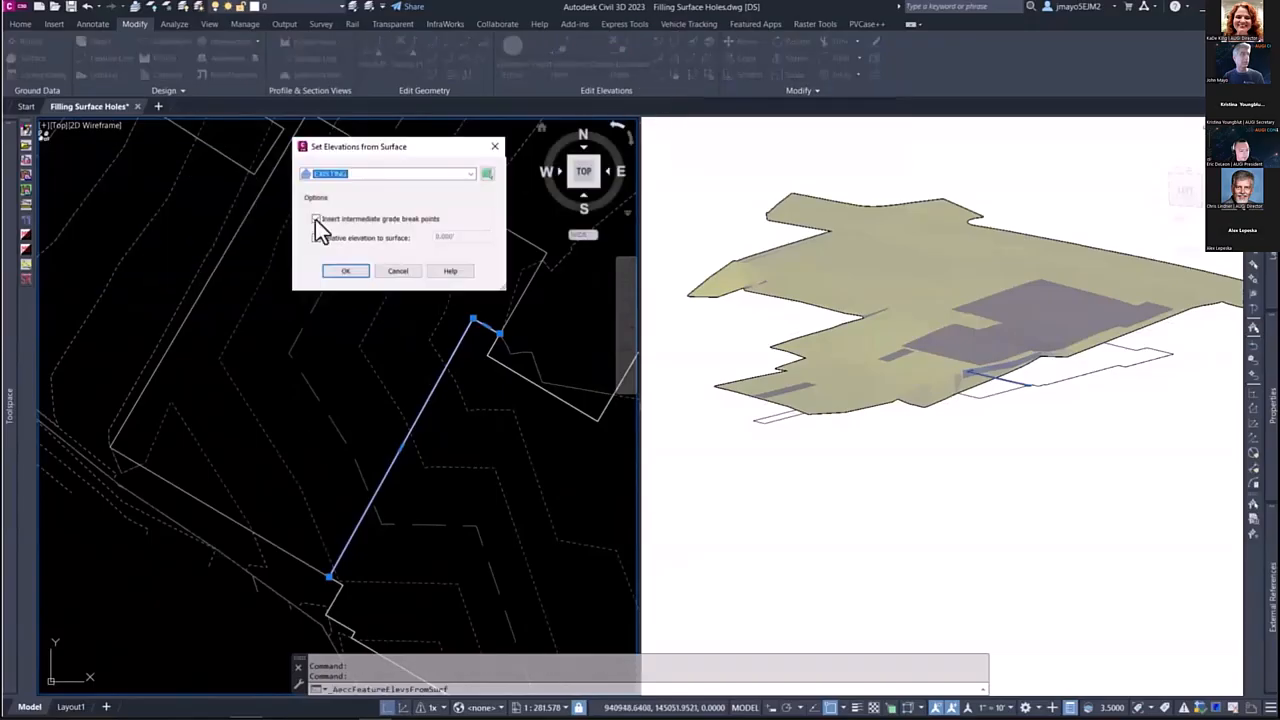
{"action": "left_click", "coordinate": [330, 174]}
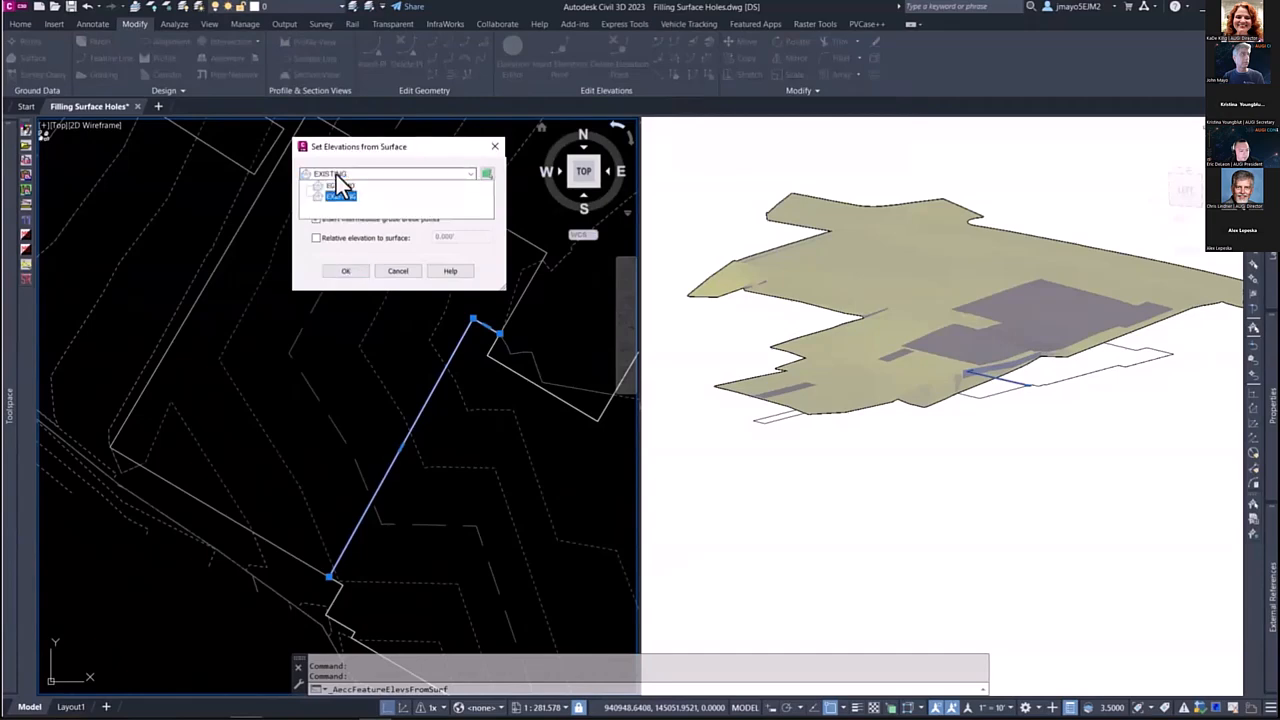
{"action": "left_click", "coordinate": [331, 187]}
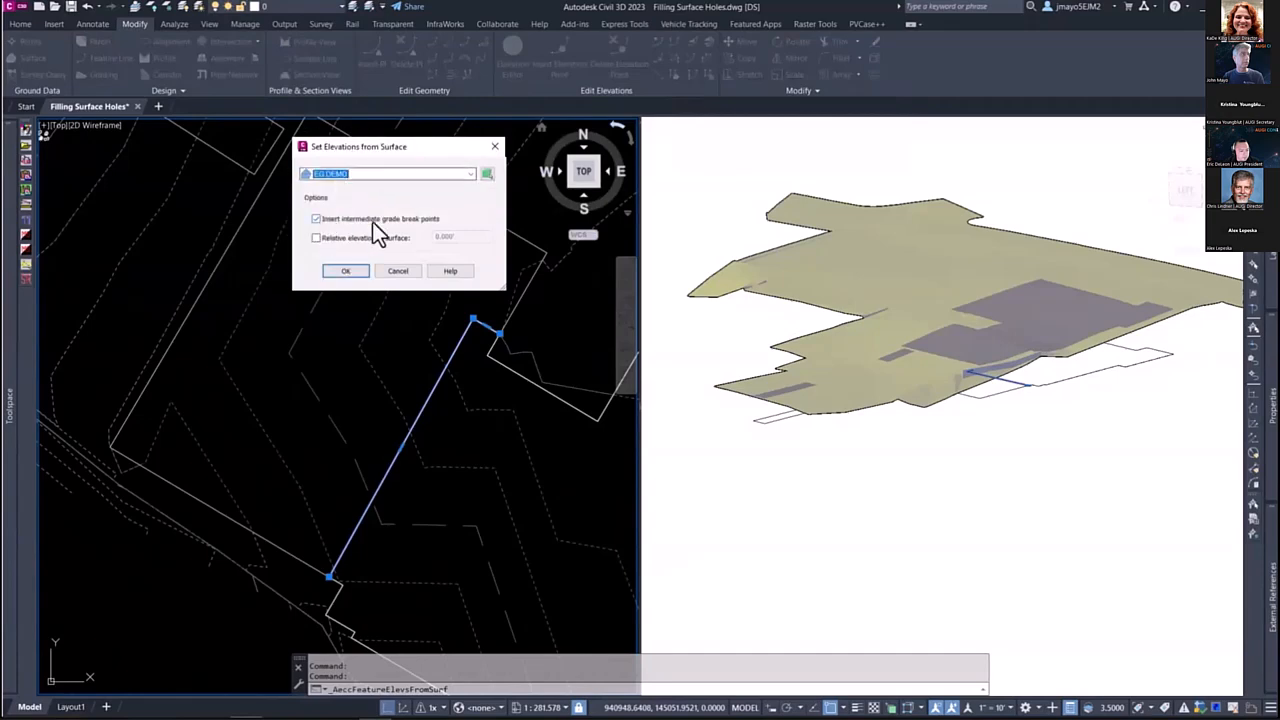
{"action": "left_click", "coordinate": [334, 271]}
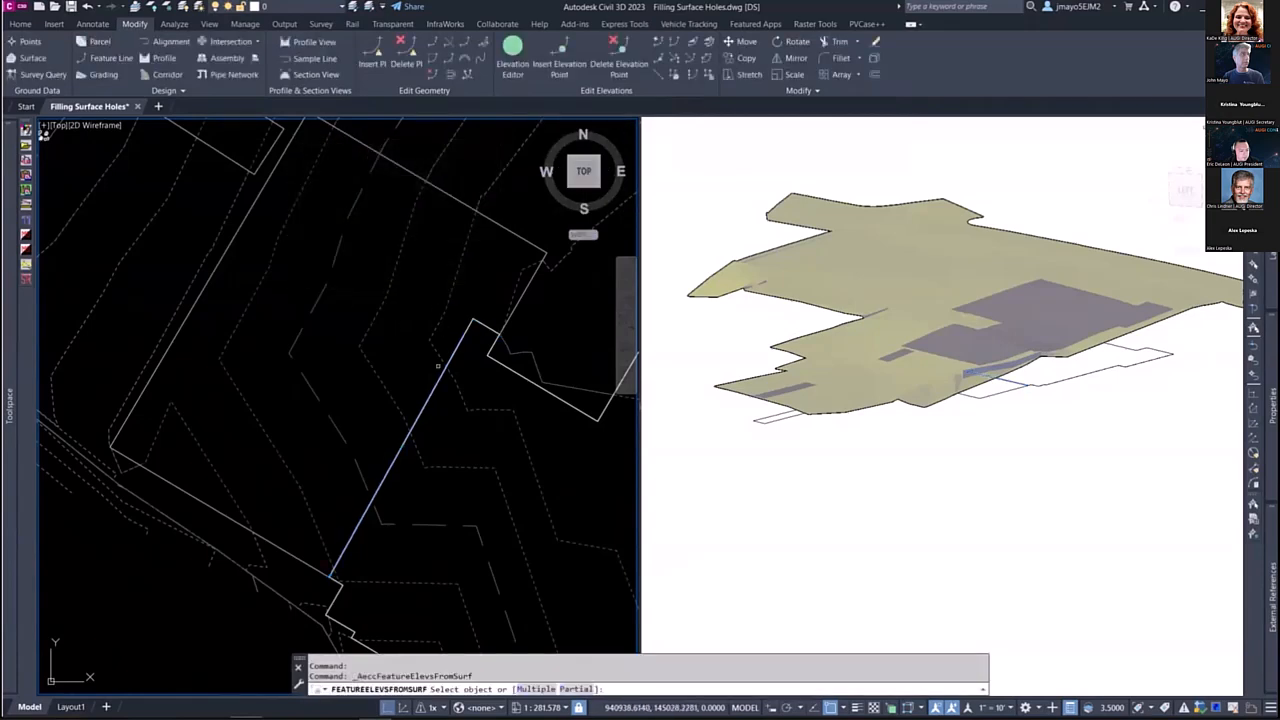
{"action": "scroll", "coordinate": [445, 346], "scroll_direction": "up", "scroll_amount": 3}
{"action": "left_click", "coordinate": [462, 350]}
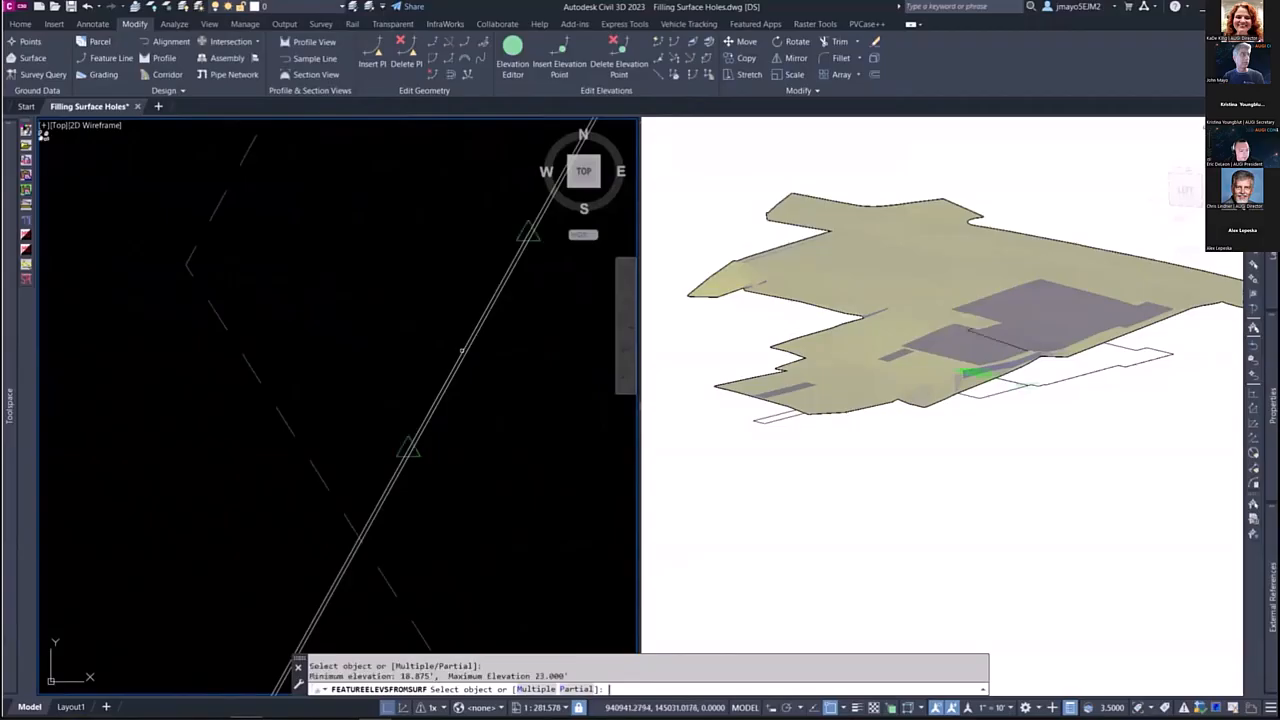
Step: Select the dividing wall 3D polyline and check how it sits against the surface in the 3D view
{"action": "key", "text": "Escape"}
{"action": "left_click", "coordinate": [469, 347]}
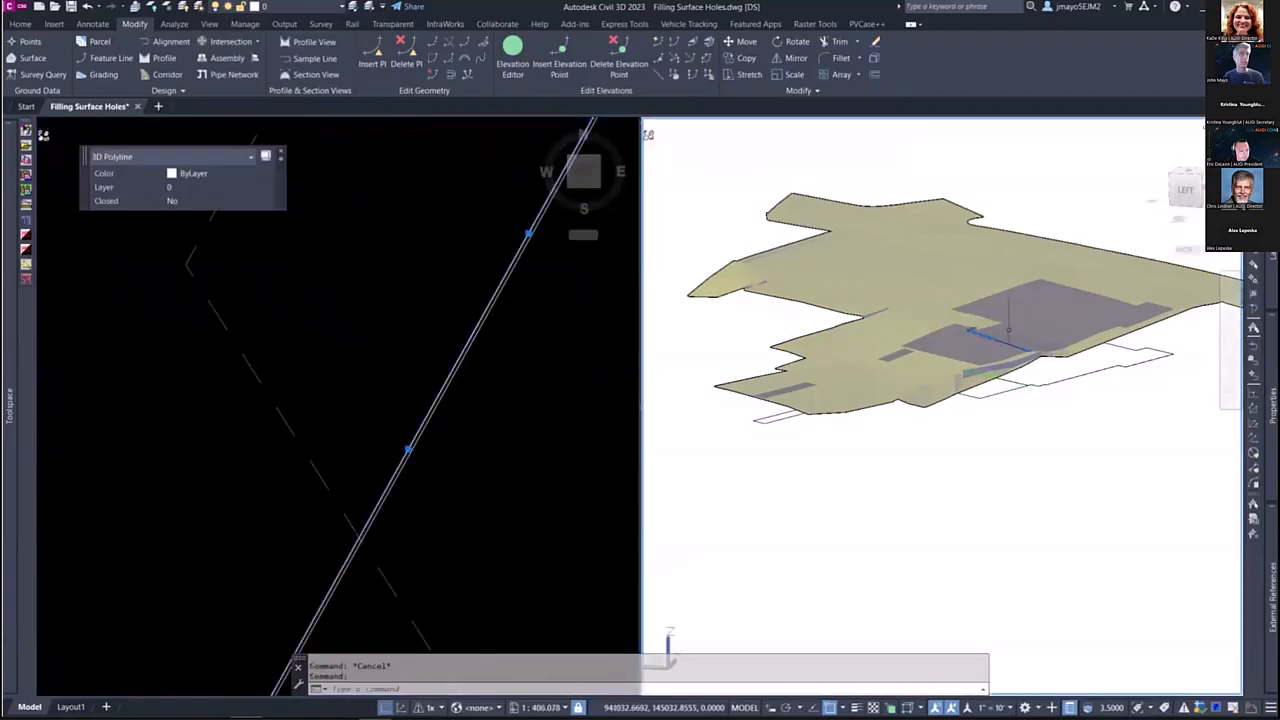
{"action": "scroll", "coordinate": [1008, 335], "scroll_direction": "up", "scroll_amount": 6}
{"action": "scroll", "coordinate": [957, 360], "scroll_direction": "down", "scroll_amount": 1}
{"action": "middle_click_drag", "start_coordinate": [957, 360], "coordinate": [917, 414], "text": "shift"}
{"action": "scroll", "coordinate": [919, 384], "scroll_direction": "down", "scroll_amount": 2}
Step: Set the elevation of the closed offset polyline around the main building, beside the dividing wall, to 26.62
{"action": "key", "text": "Escape"}
{"action": "left_click", "coordinate": [517, 380]}
{"action": "left_click", "coordinate": [470, 347]}
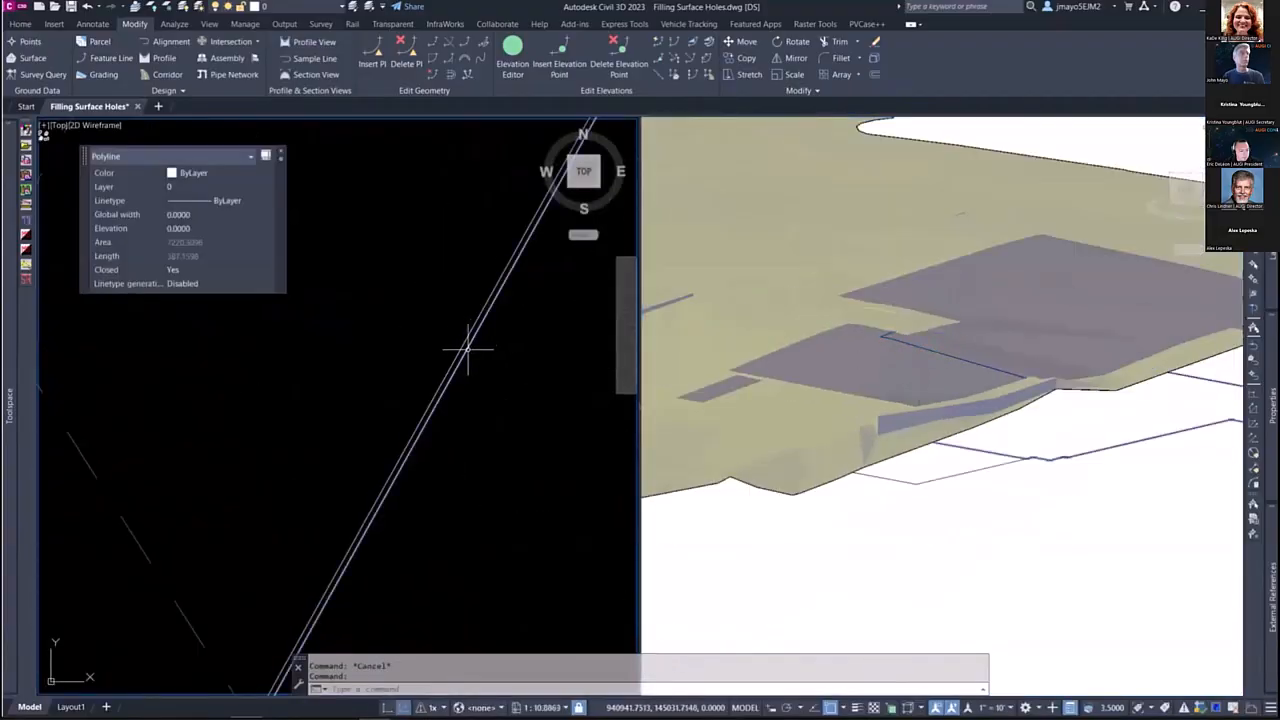
{"action": "scroll", "coordinate": [470, 347], "scroll_direction": "down", "scroll_amount": 3}
{"action": "type", "text": "26.62"}
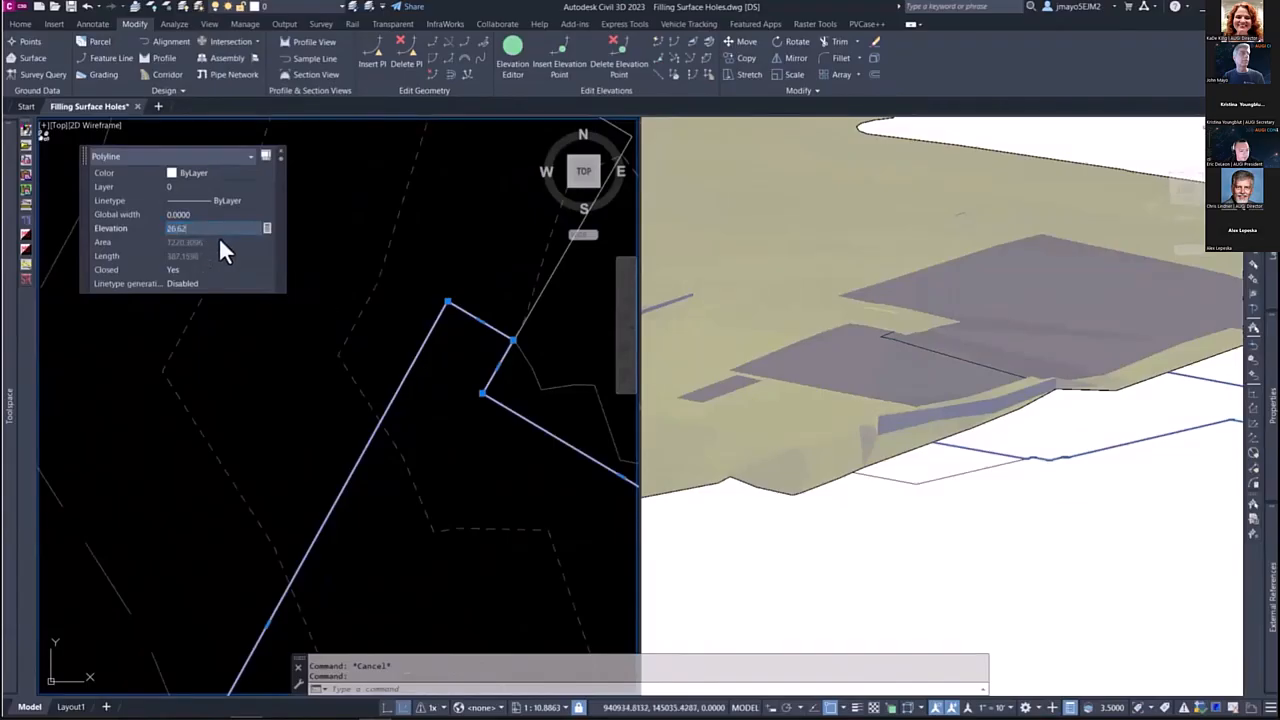
{"action": "key", "text": "Return"}
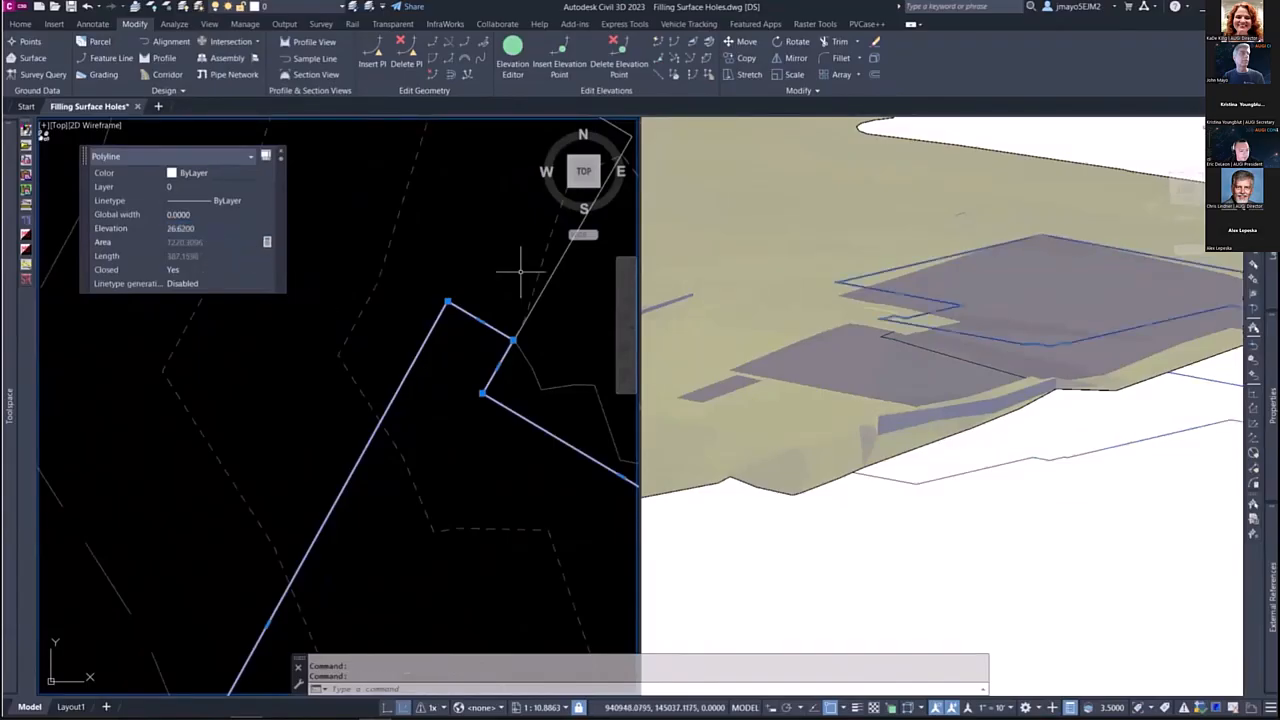
{"action": "key", "text": "Escape"}
Step: Set the outer building outline's elevations from the EXISTING surface, inserting intermediate grade break points
{"action": "middle_click_drag", "start_coordinate": [474, 290], "coordinate": [343, 400]}
{"action": "left_click", "coordinate": [468, 306]}
{"action": "key", "text": "Escape"}
{"action": "left_click", "coordinate": [465, 302]}
{"action": "scroll", "coordinate": [471, 331], "scroll_direction": "down", "scroll_amount": 4}
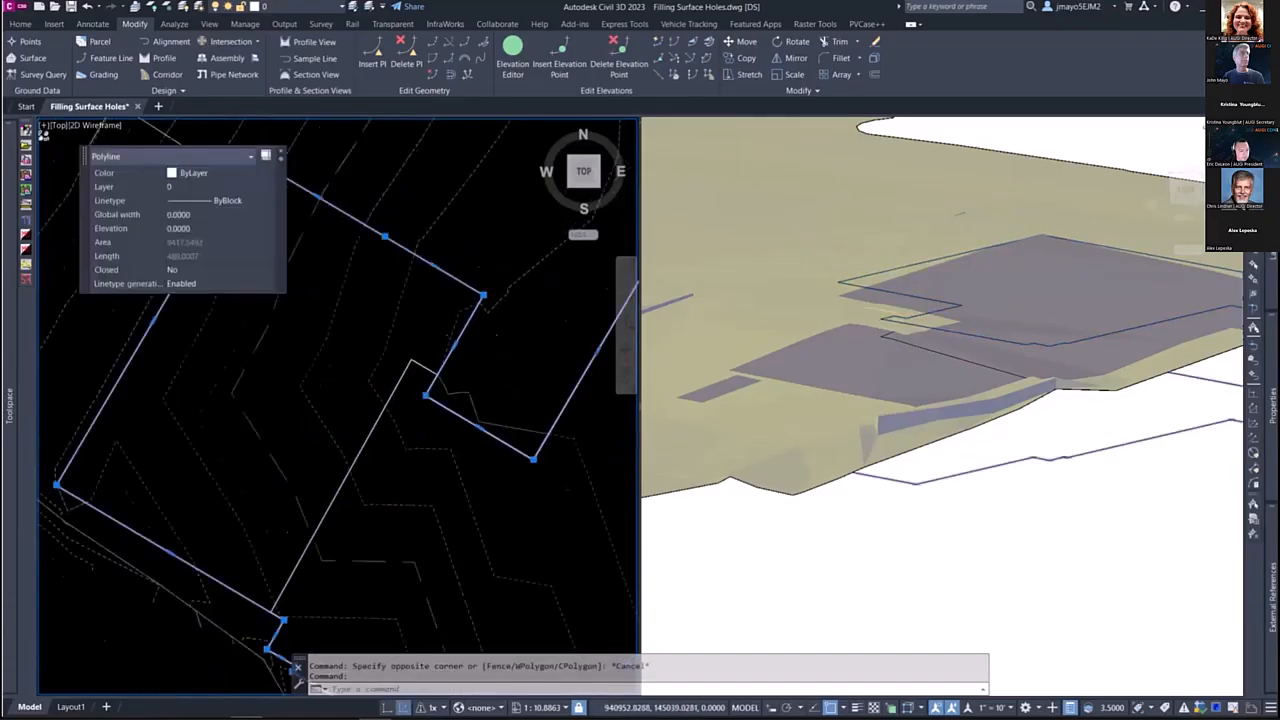
{"action": "left_click", "coordinate": [672, 73]}
{"action": "left_click", "coordinate": [349, 174]}
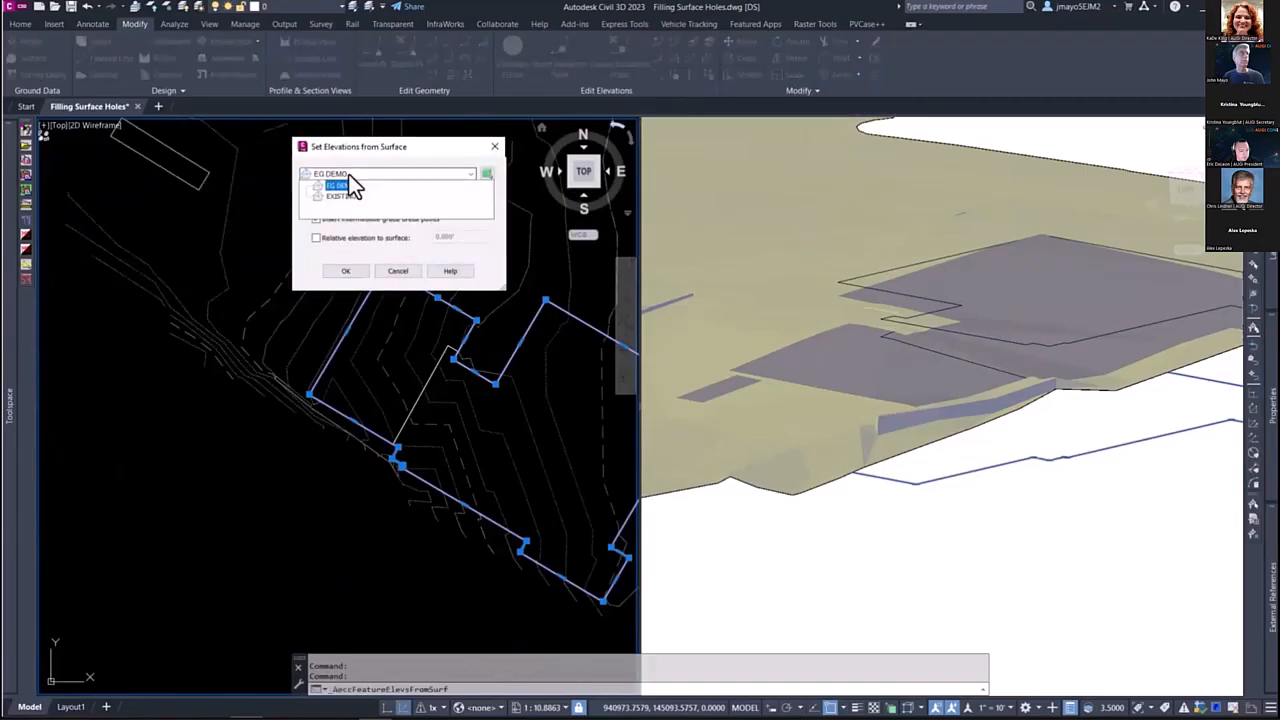
{"action": "left_click", "coordinate": [338, 198]}
{"action": "left_click", "coordinate": [345, 271]}
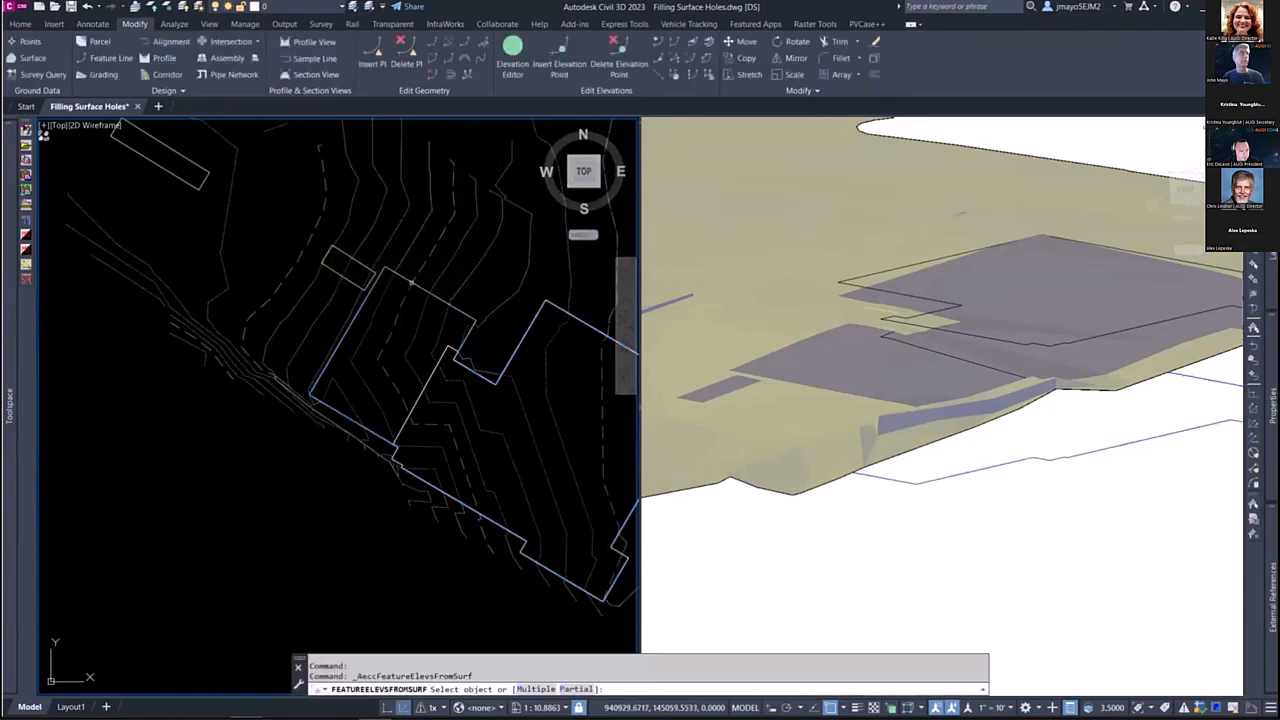
{"action": "key", "text": "Escape"}
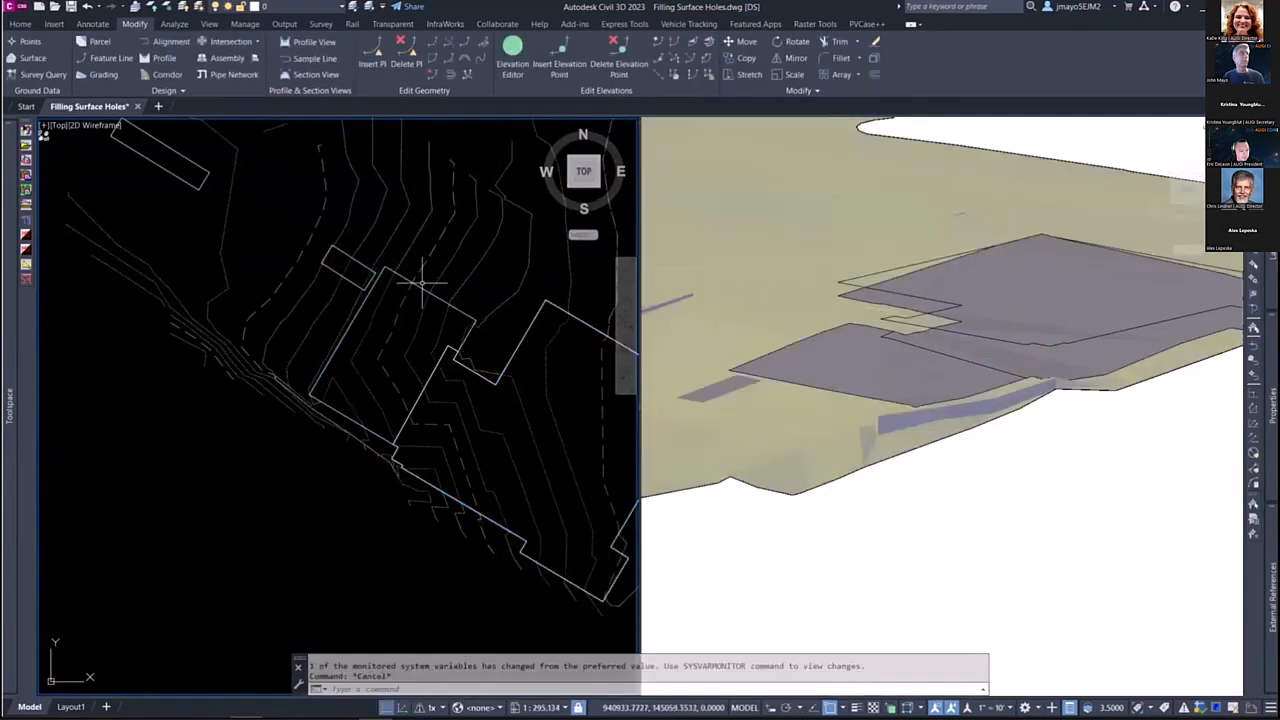
Step: Add the building outline, the dividing wall line and the raised closed polyline to the EG DEMO surface as standard breaklines
{"action": "left_click", "coordinate": [421, 290]}
{"action": "scroll", "coordinate": [445, 340], "scroll_direction": "up", "scroll_amount": 5}
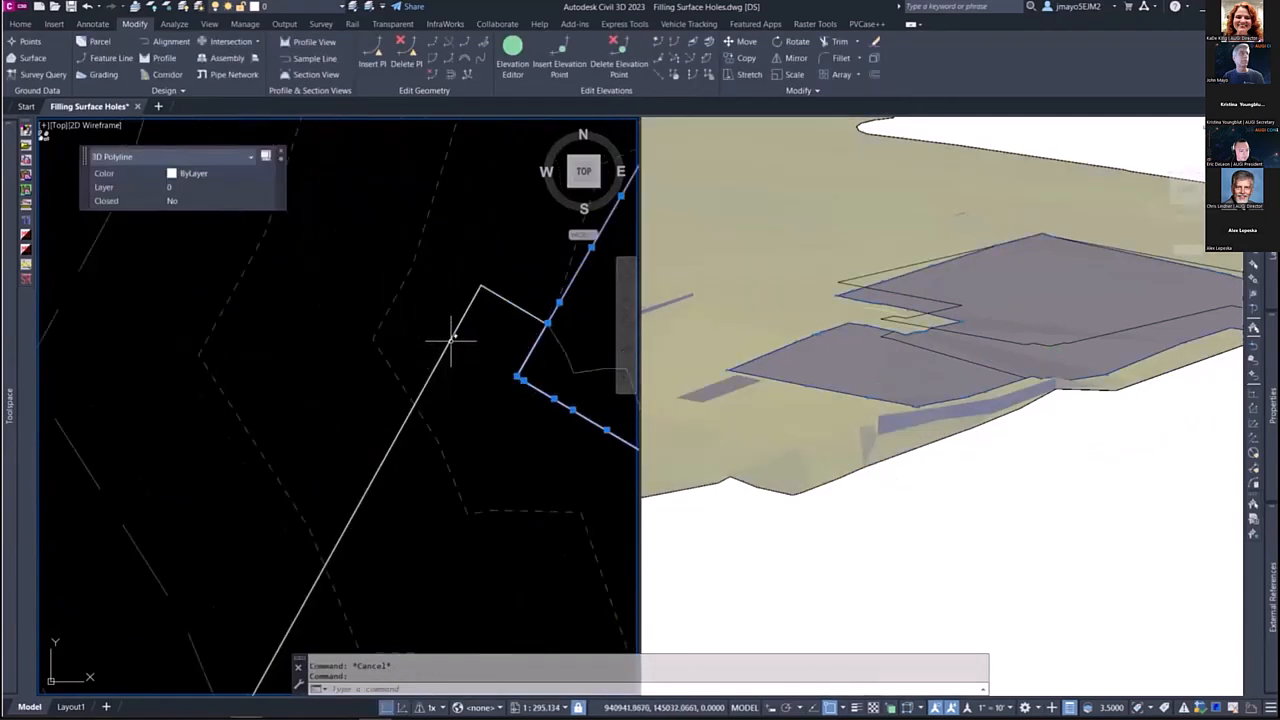
{"action": "left_click", "coordinate": [452, 334]}
{"action": "left_click", "coordinate": [445, 335]}
{"action": "scroll", "coordinate": [448, 332], "scroll_direction": "down", "scroll_amount": 7}
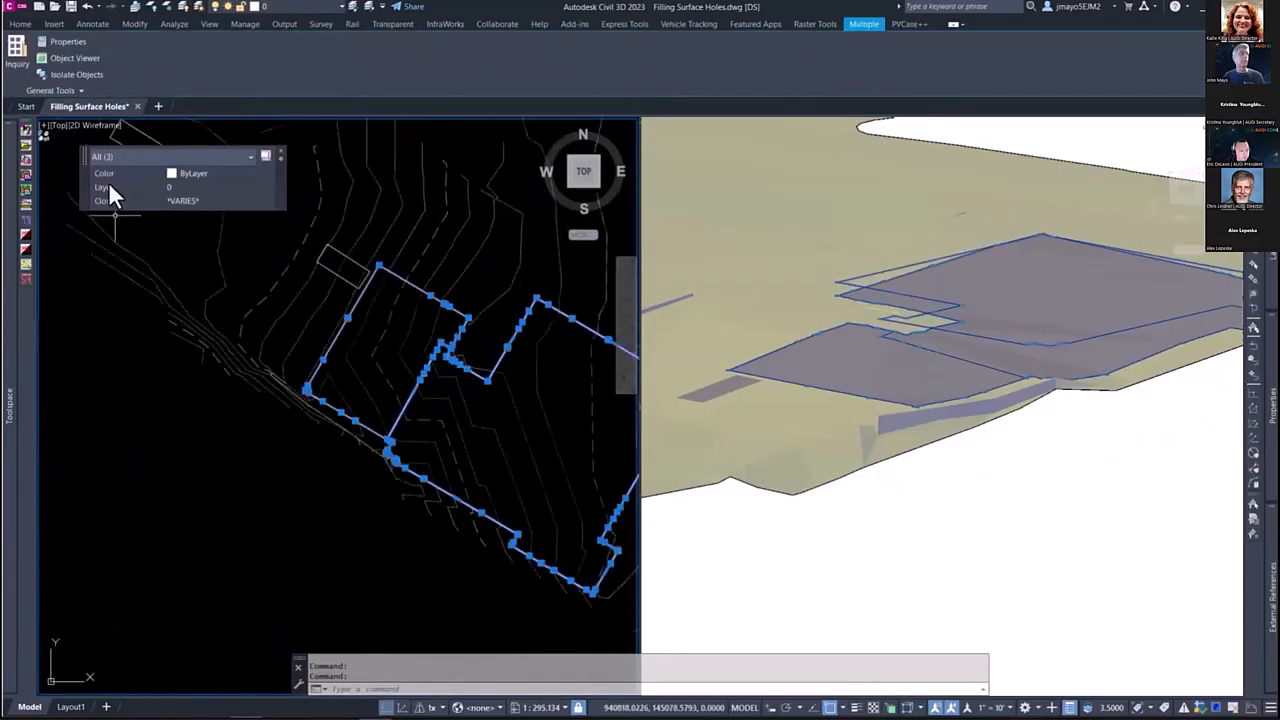
{"action": "mouse_move", "coordinate": [9, 286]}
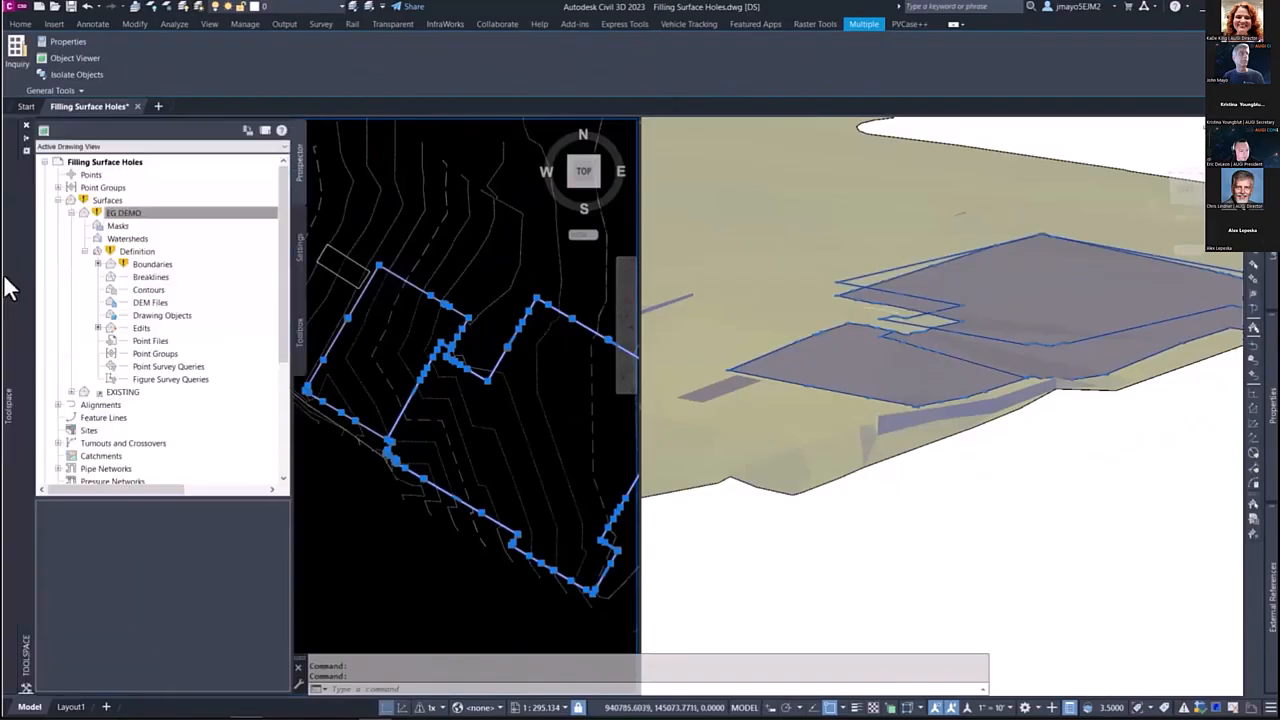
{"action": "right_click", "coordinate": [160, 284]}
{"action": "left_click", "coordinate": [228, 272]}
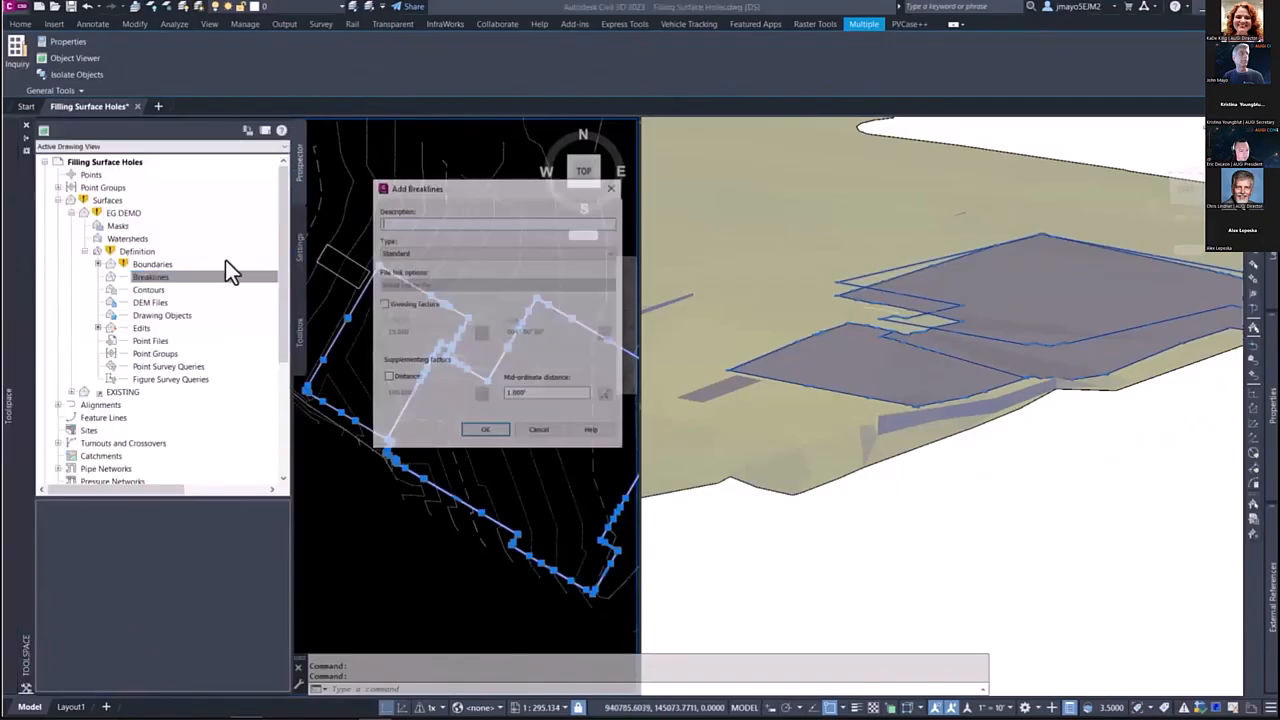
{"action": "left_click_drag", "start_coordinate": [563, 396], "coordinate": [458, 396]}
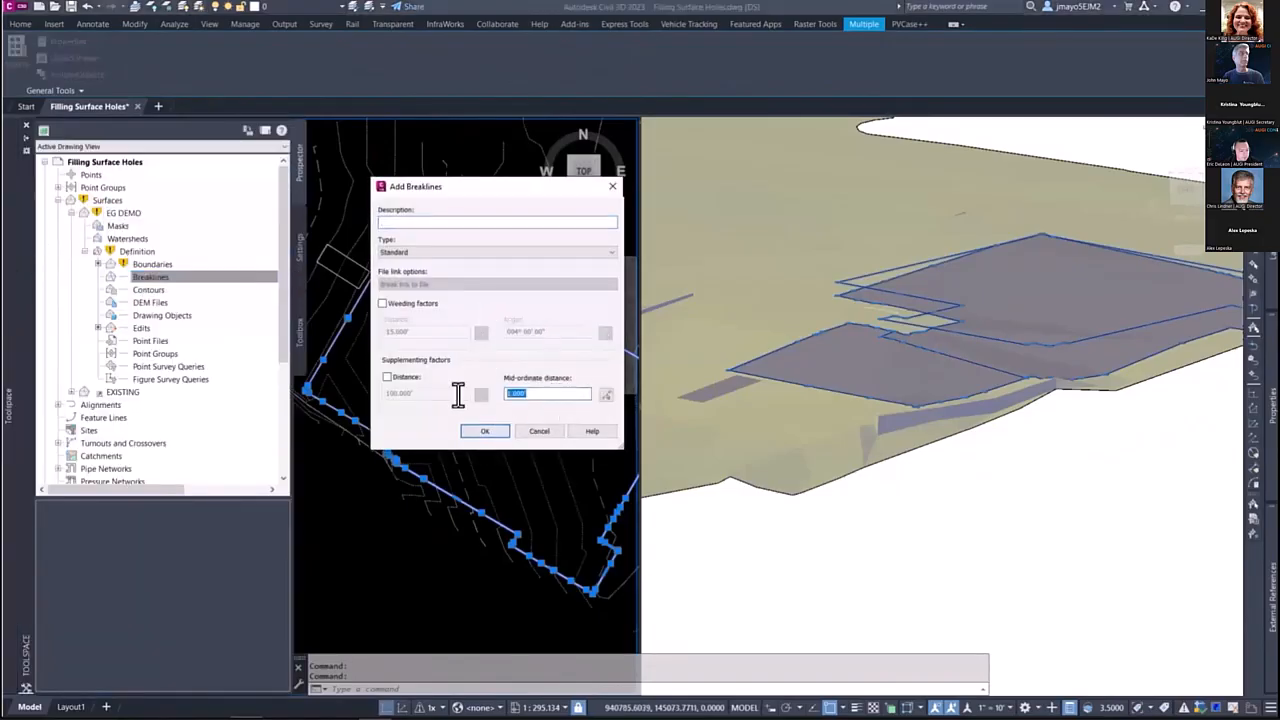
{"action": "left_click", "coordinate": [484, 431]}
{"action": "left_click", "coordinate": [497, 410]}
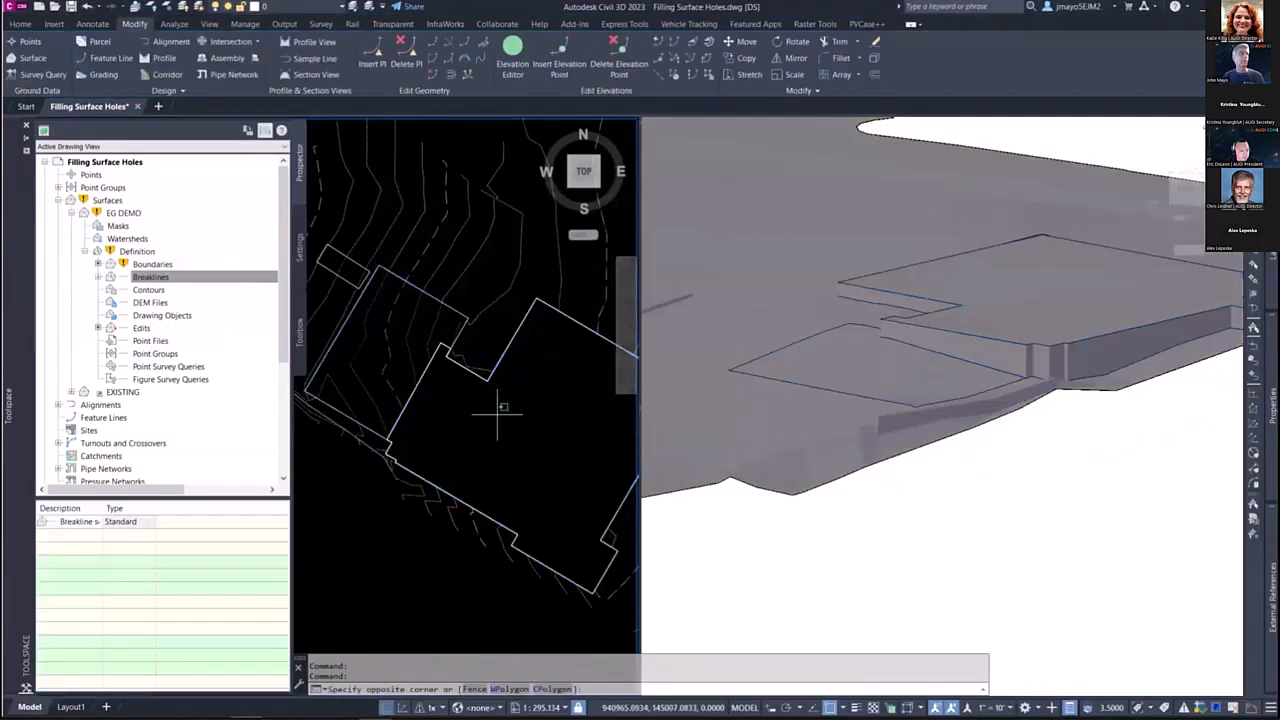
{"action": "left_click", "coordinate": [937, 323]}
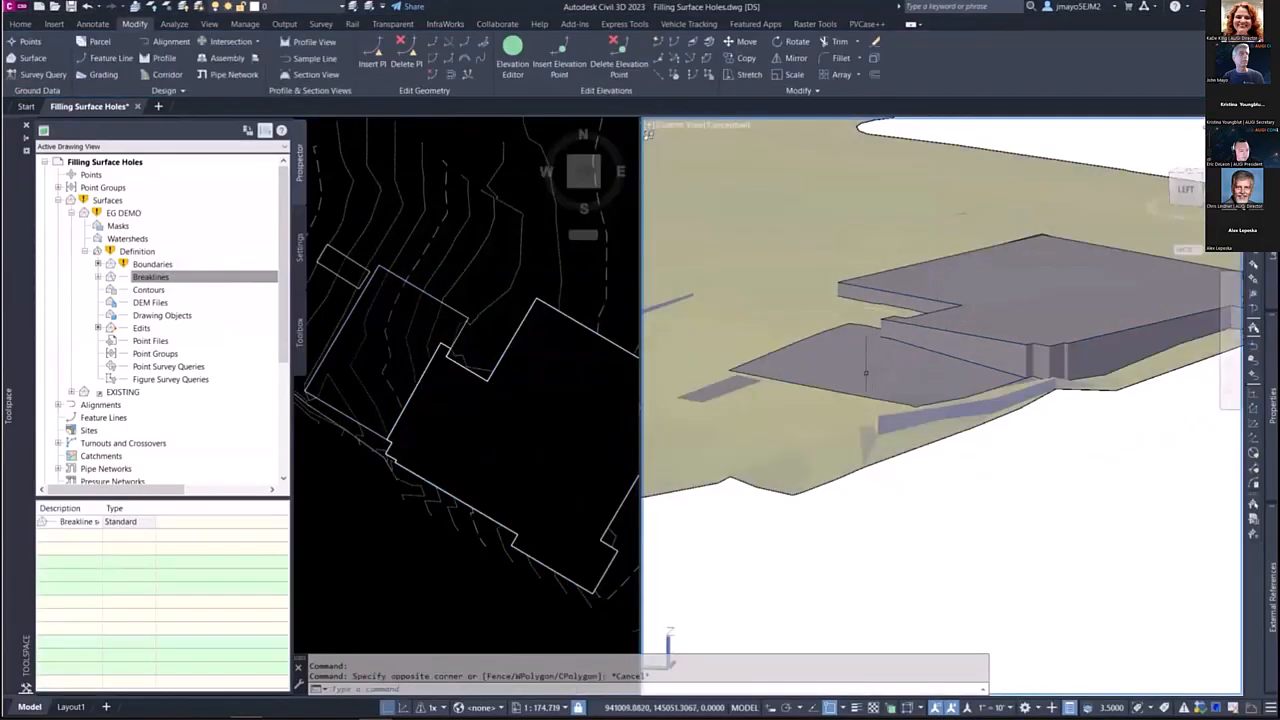
{"action": "mouse_move", "coordinate": [853, 375]}
{"action": "middle_mouse_down", "text": "shift"}
{"action": "mouse_move", "coordinate": [1066, 374]}
{"action": "mouse_move", "coordinate": [860, 371]}
{"action": "mouse_move", "coordinate": [822, 390]}
{"action": "mouse_move", "coordinate": [691, 371]}
{"action": "mouse_move", "coordinate": [870, 372]}
{"action": "middle_mouse_up", "text": "shift"}
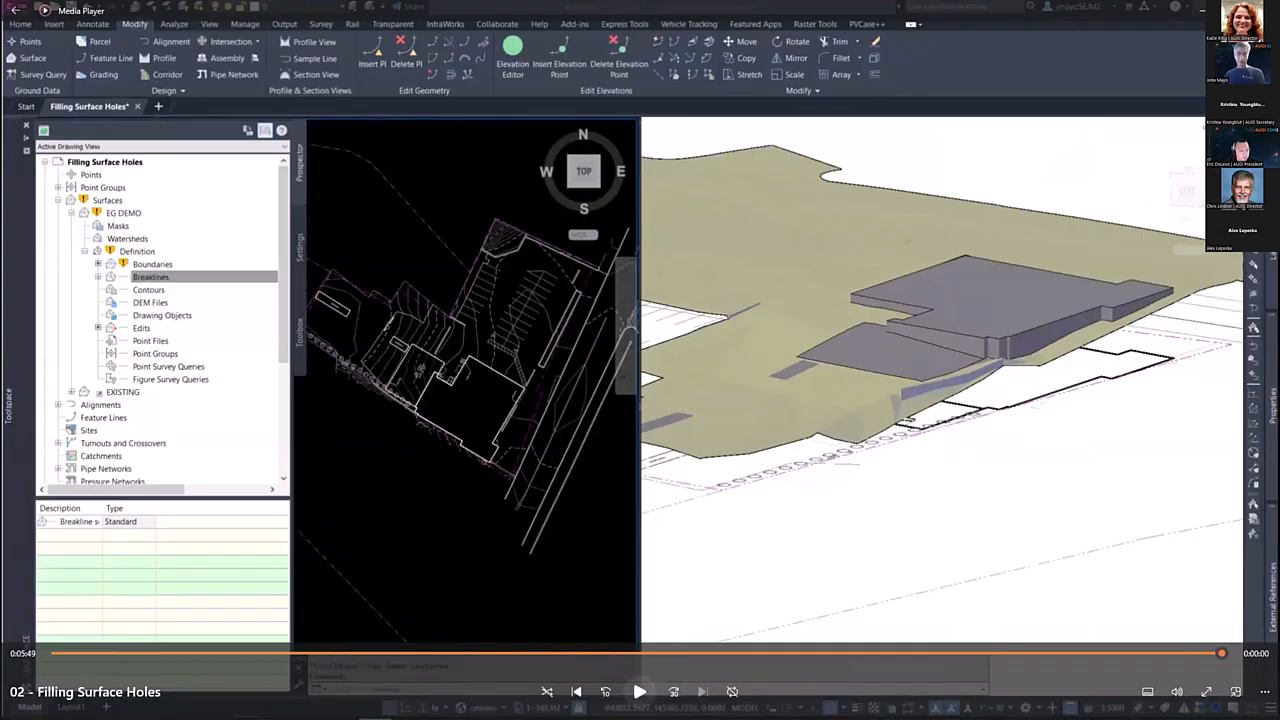
Step: Switch to the PowerPoint presentation and display the Simple Surface Uses slide
{"action": "key", "text": "alt+Tab"}
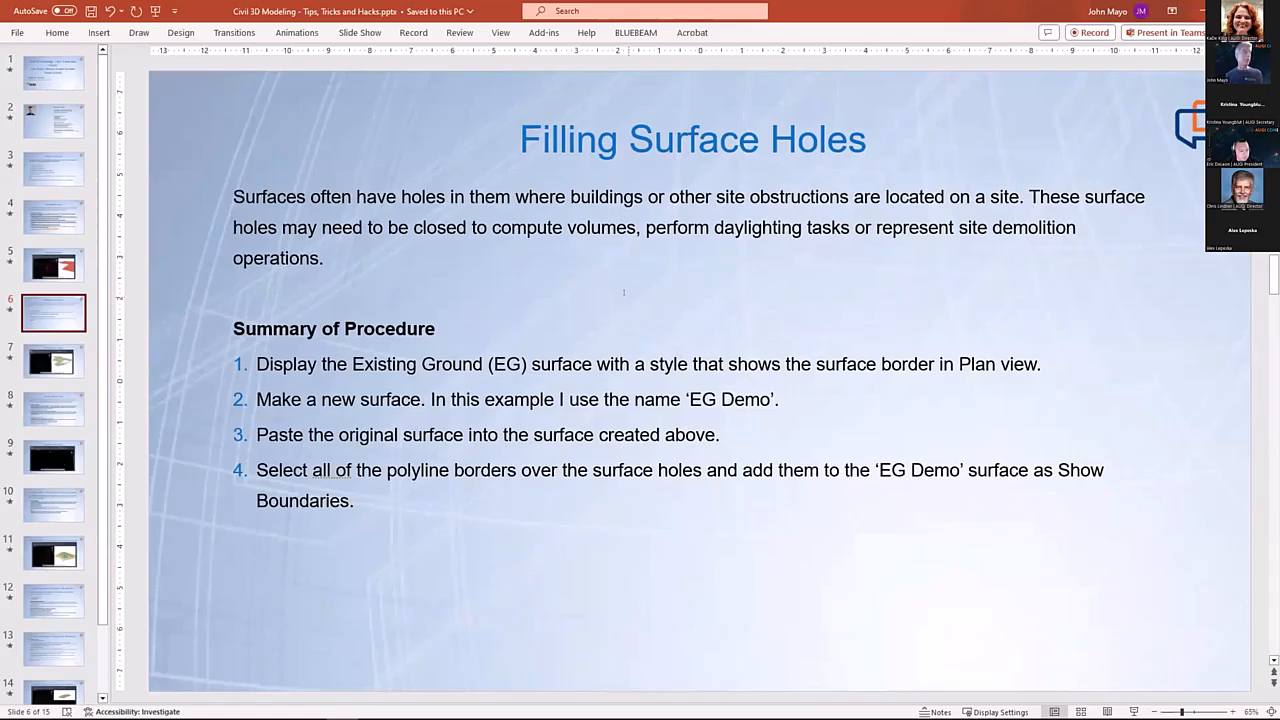
{"action": "left_click", "coordinate": [75, 356]}
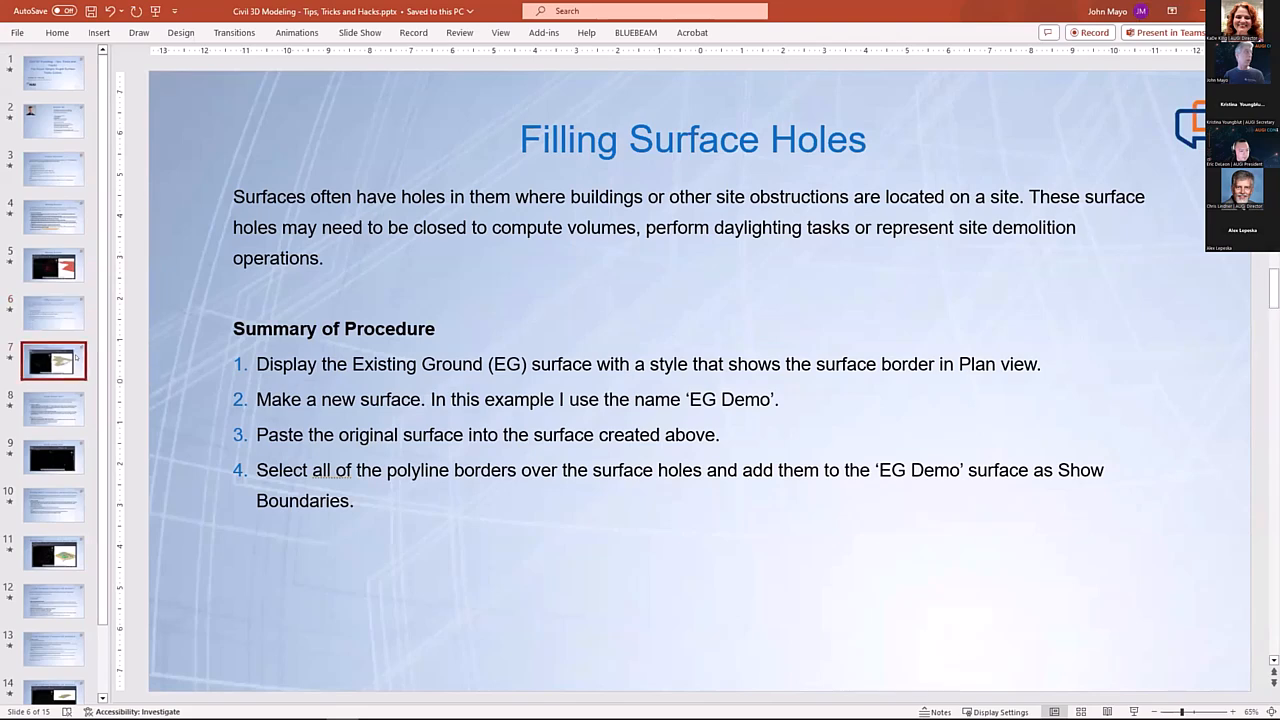
{"action": "left_click", "coordinate": [66, 397]}
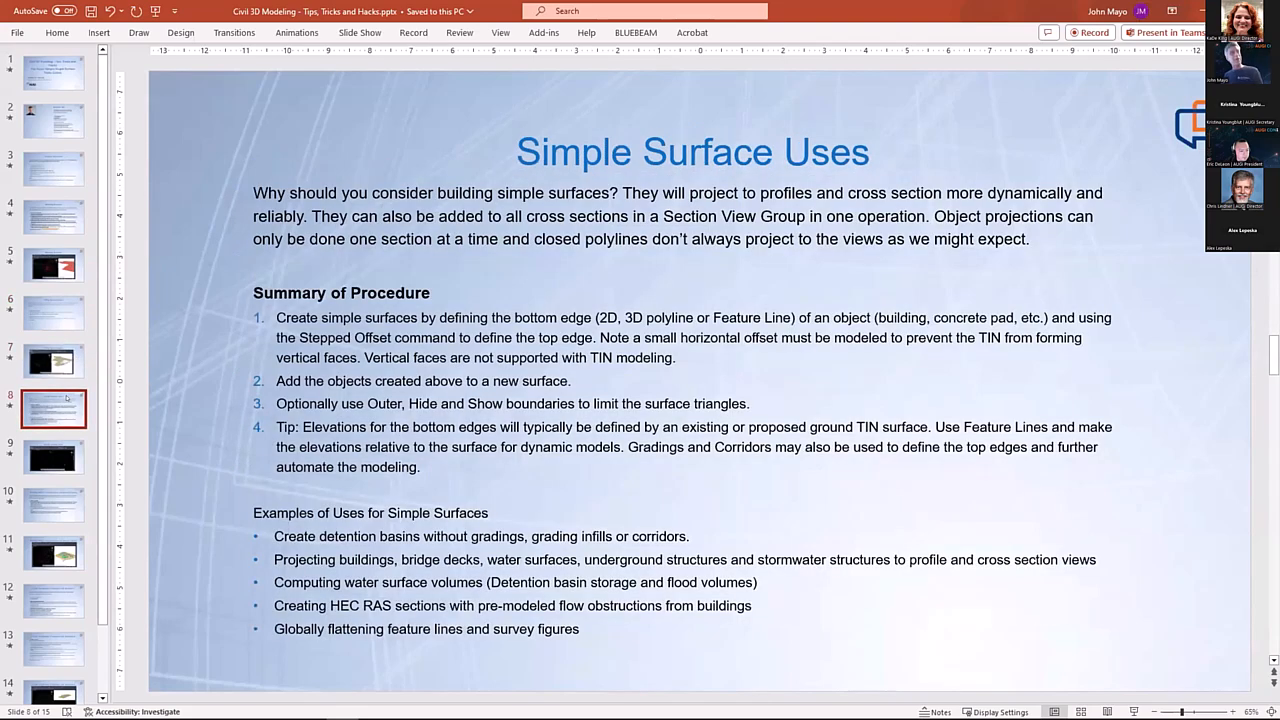
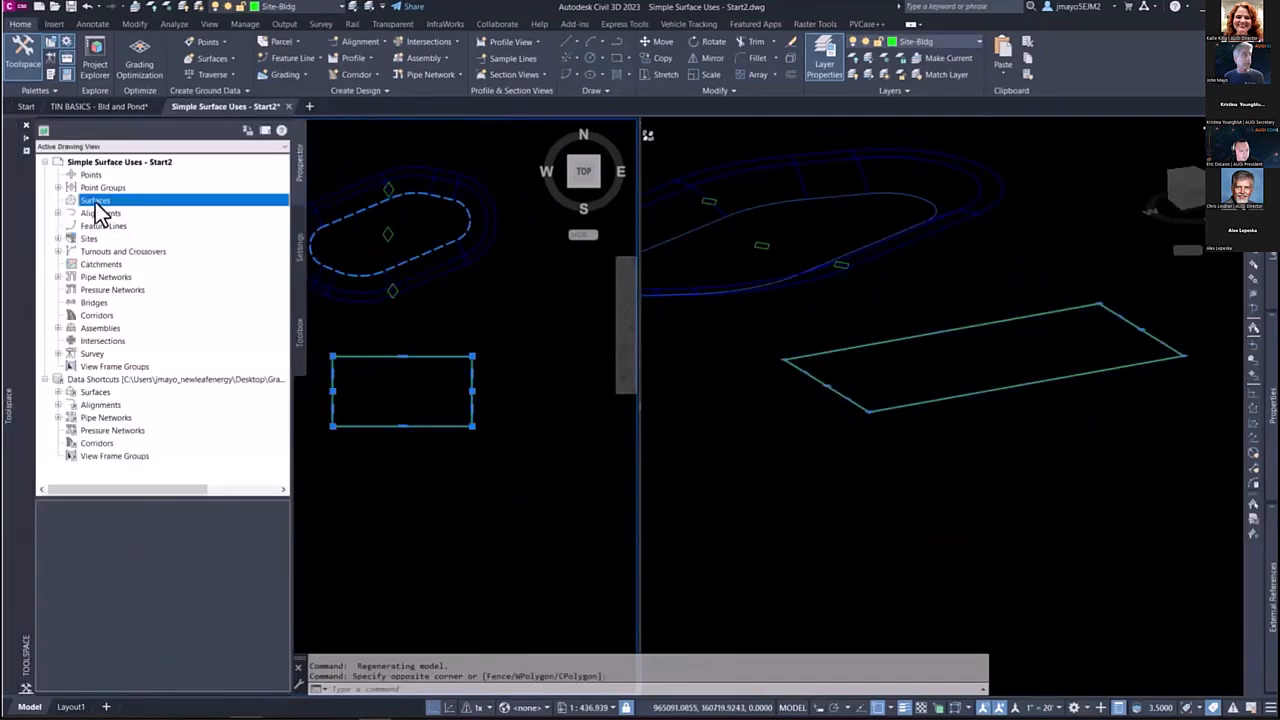
Step: Create a new TIN surface with the default name and the Contours 2' and 10' - Proposed style
{"action": "right_click", "coordinate": [117, 201]}
{"action": "left_click", "coordinate": [127, 206]}
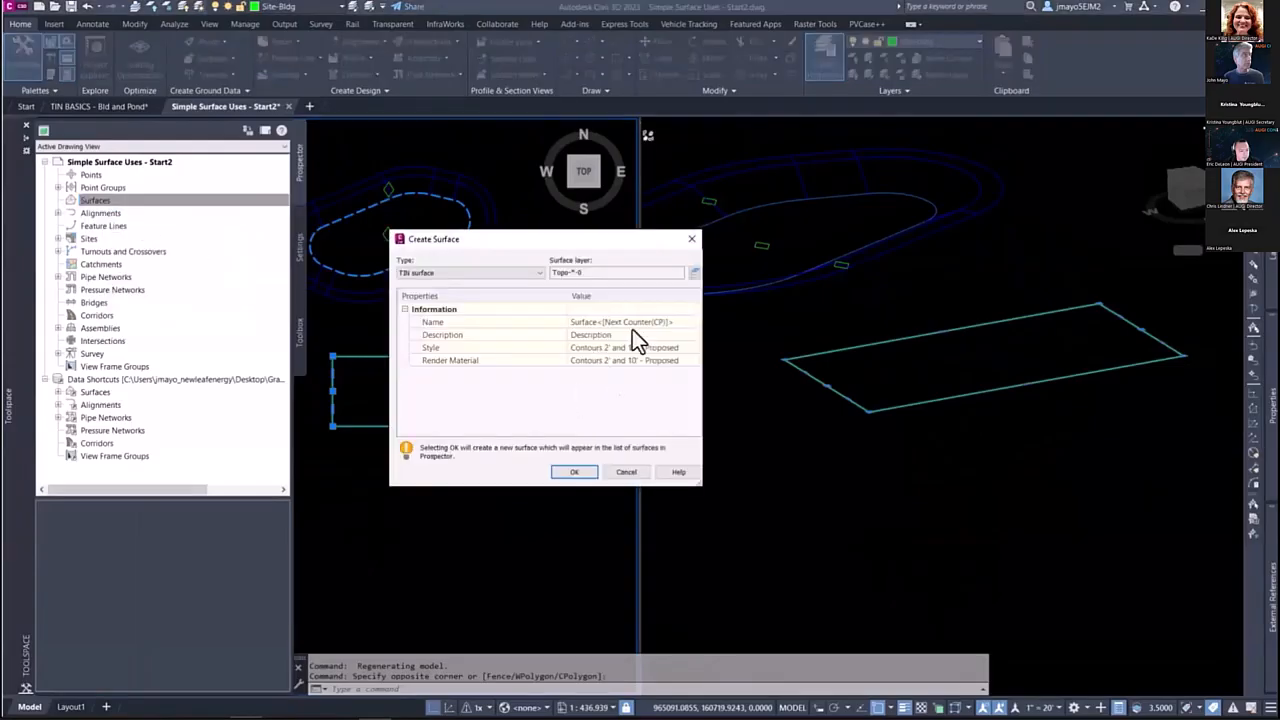
{"action": "left_click", "coordinate": [570, 468]}
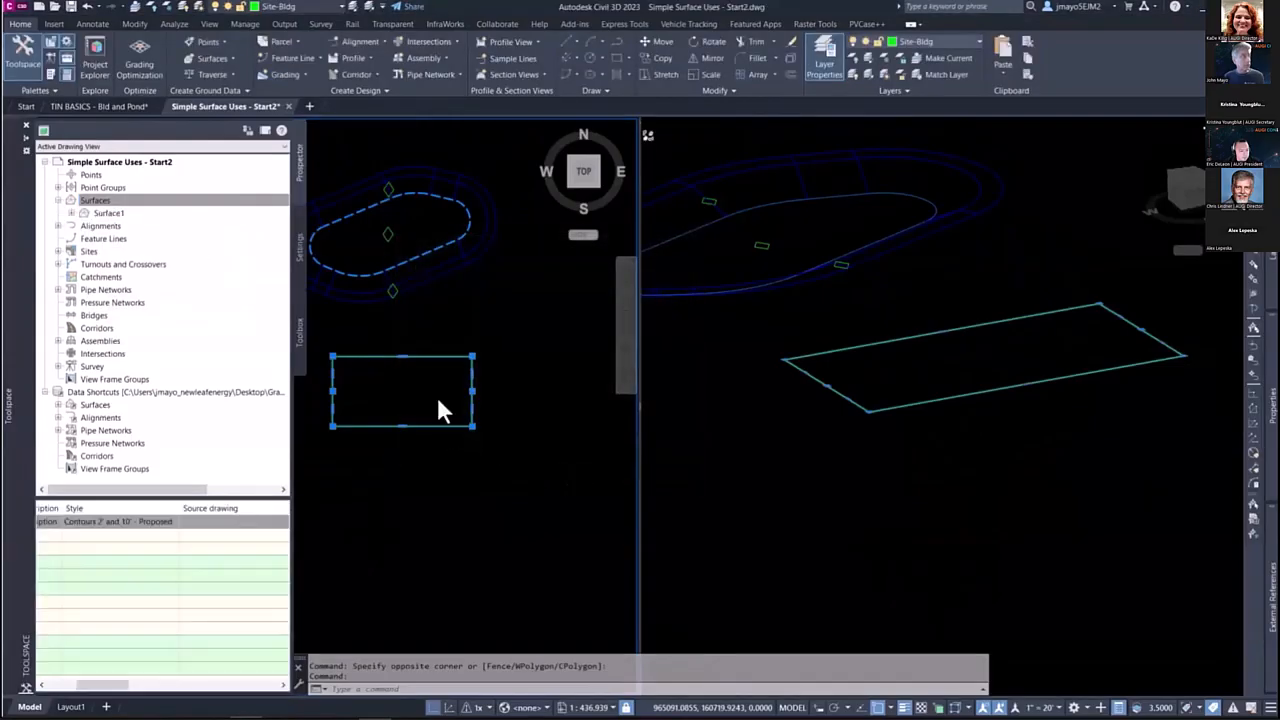
Step: Add the selected rectangular building polyline to the new surface as a standard breakline
{"action": "left_click", "coordinate": [71, 213]}
{"action": "left_click", "coordinate": [85, 251]}
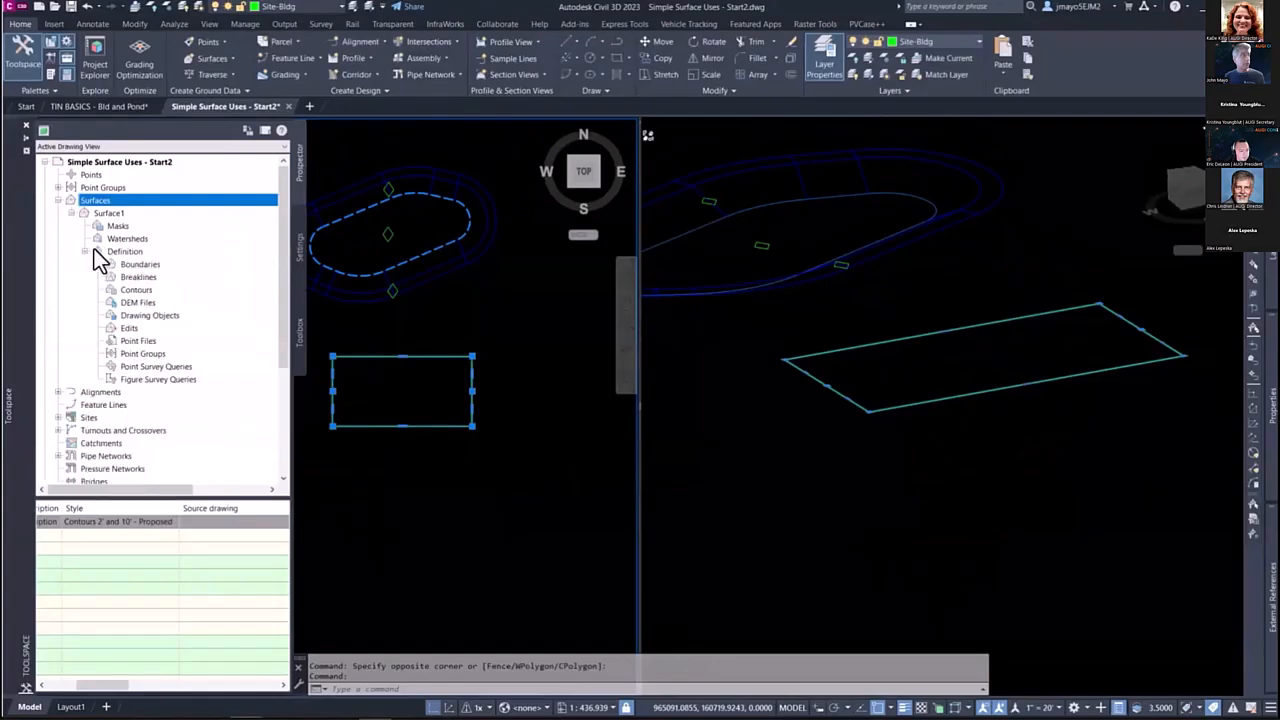
{"action": "right_click", "coordinate": [129, 271]}
{"action": "left_click", "coordinate": [199, 282]}
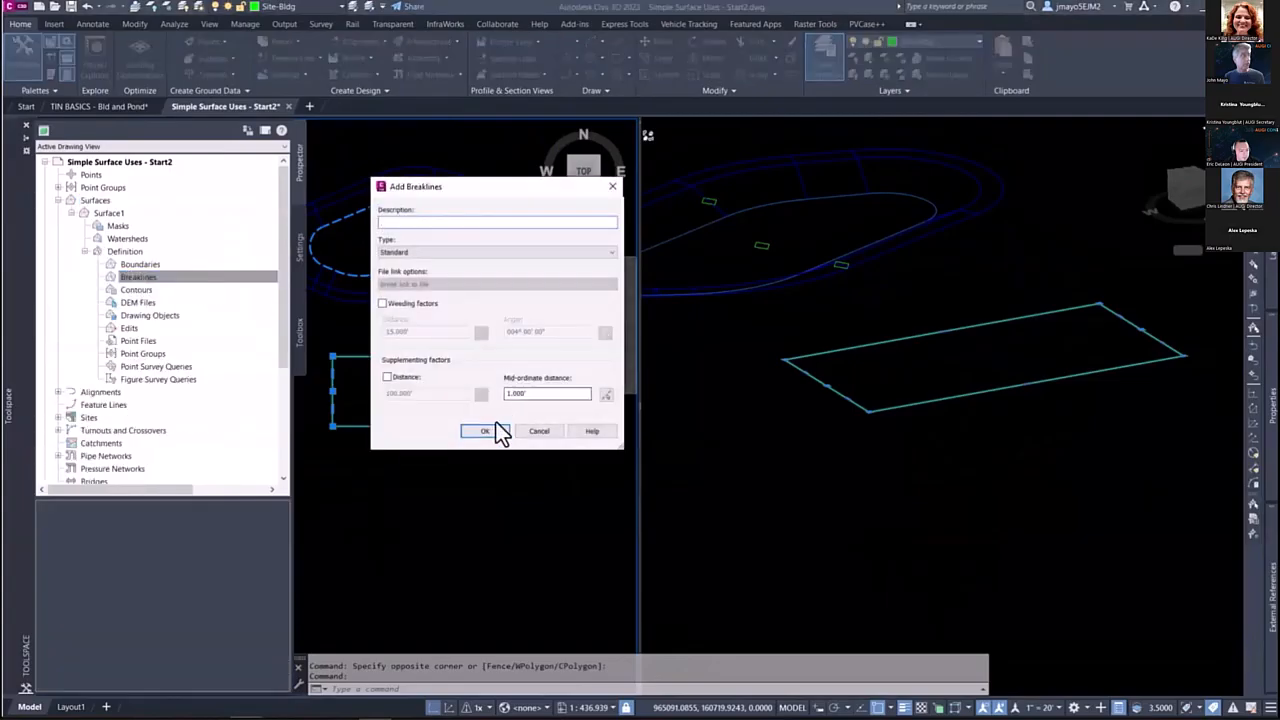
{"action": "left_click", "coordinate": [485, 431]}
{"action": "key", "text": "Return"}
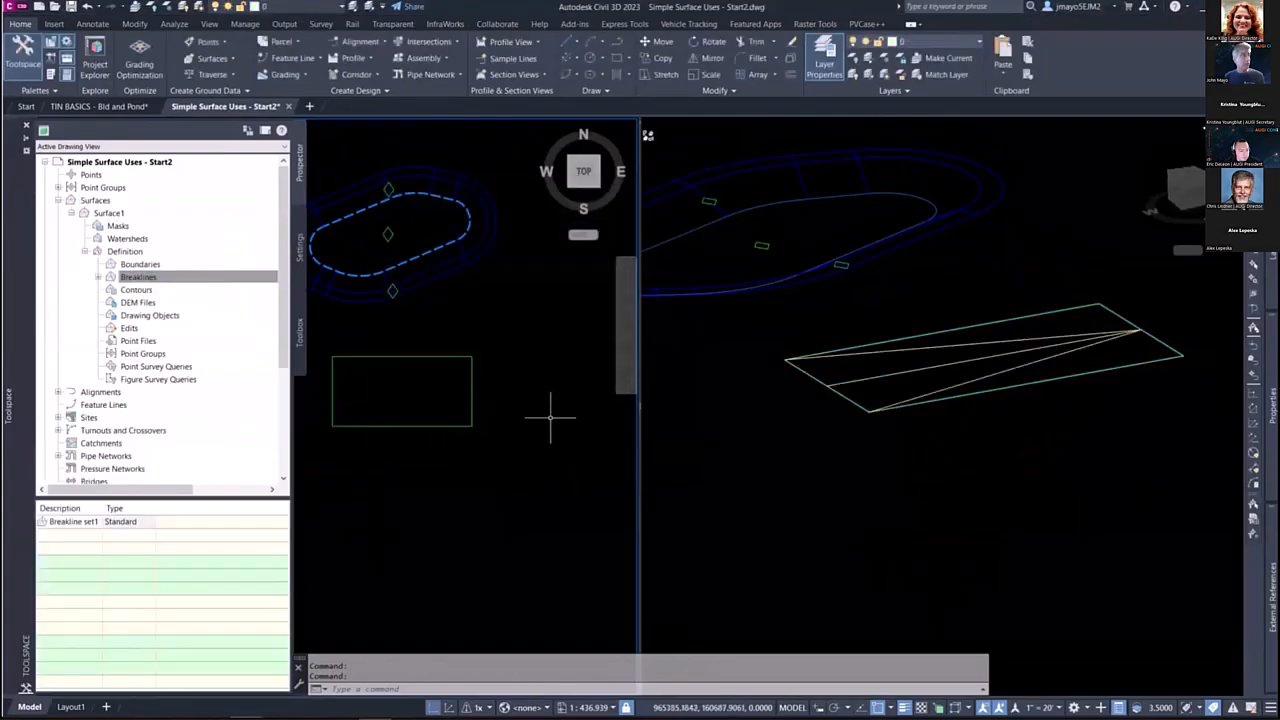
{"action": "left_click", "coordinate": [472, 399]}
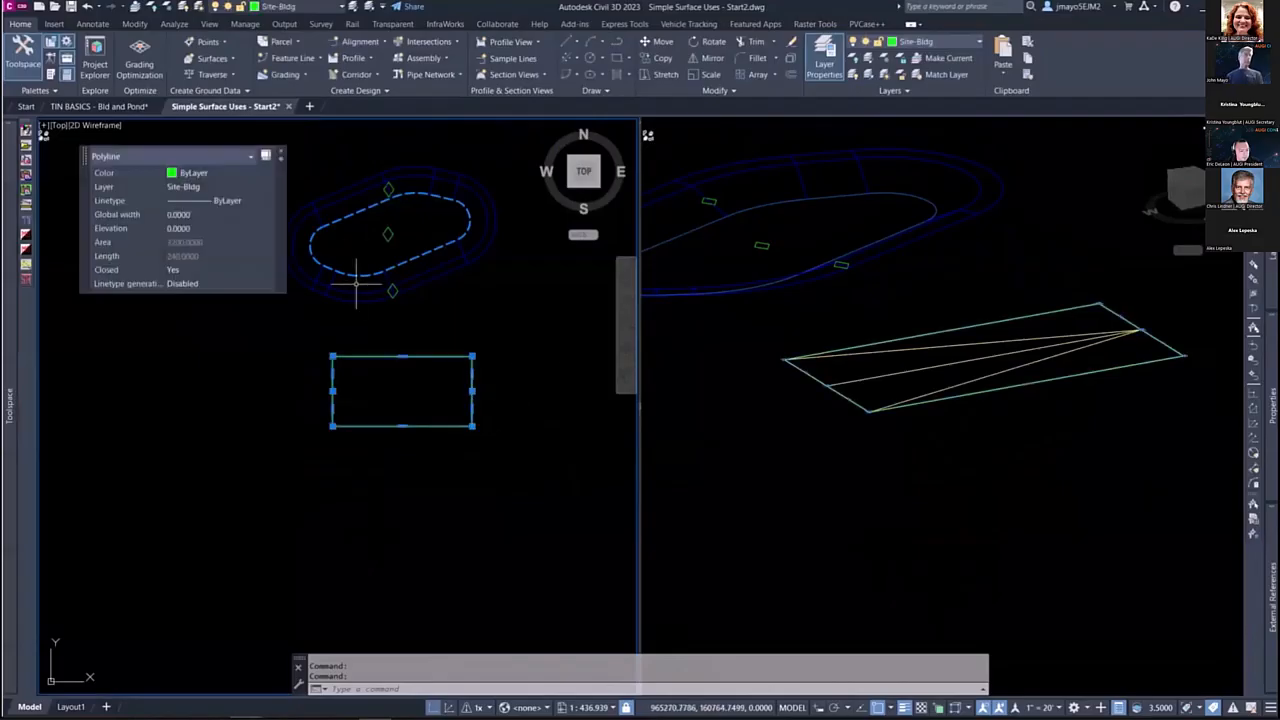
{"action": "left_click", "coordinate": [873, 219]}
{"action": "middle_click_drag", "start_coordinate": [785, 210], "coordinate": [843, 235]}
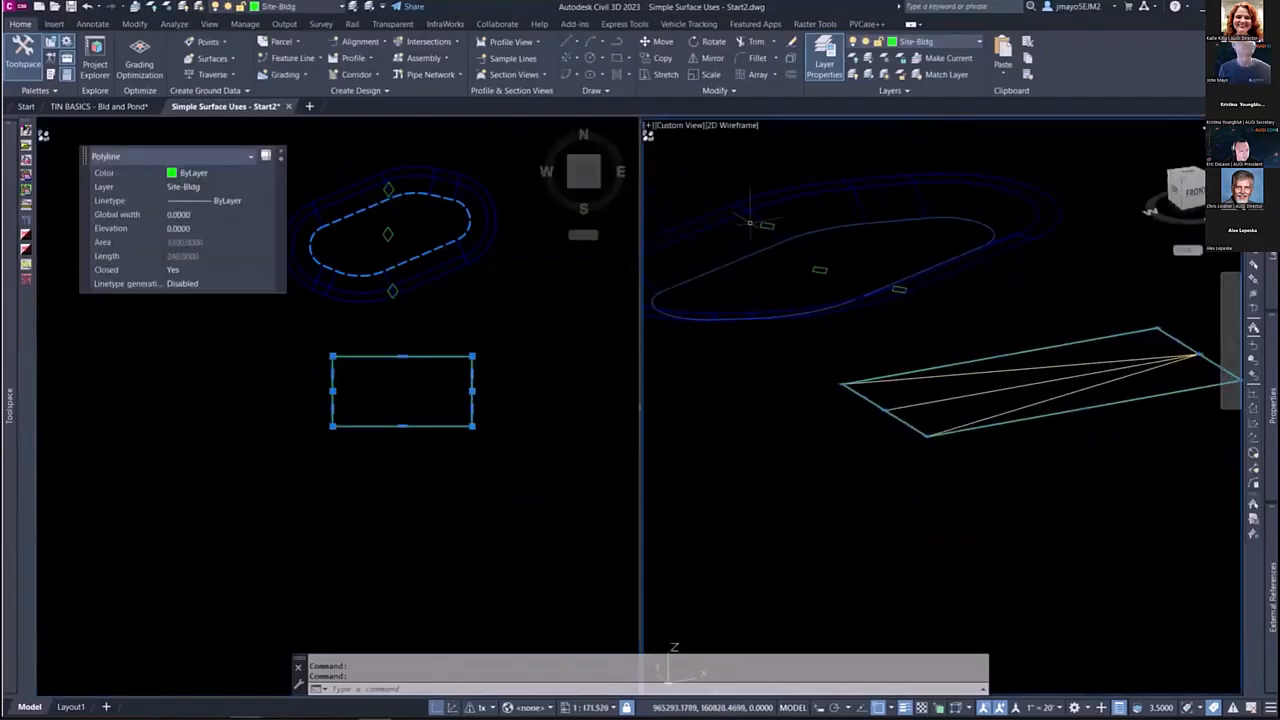
{"action": "left_click", "coordinate": [434, 406]}
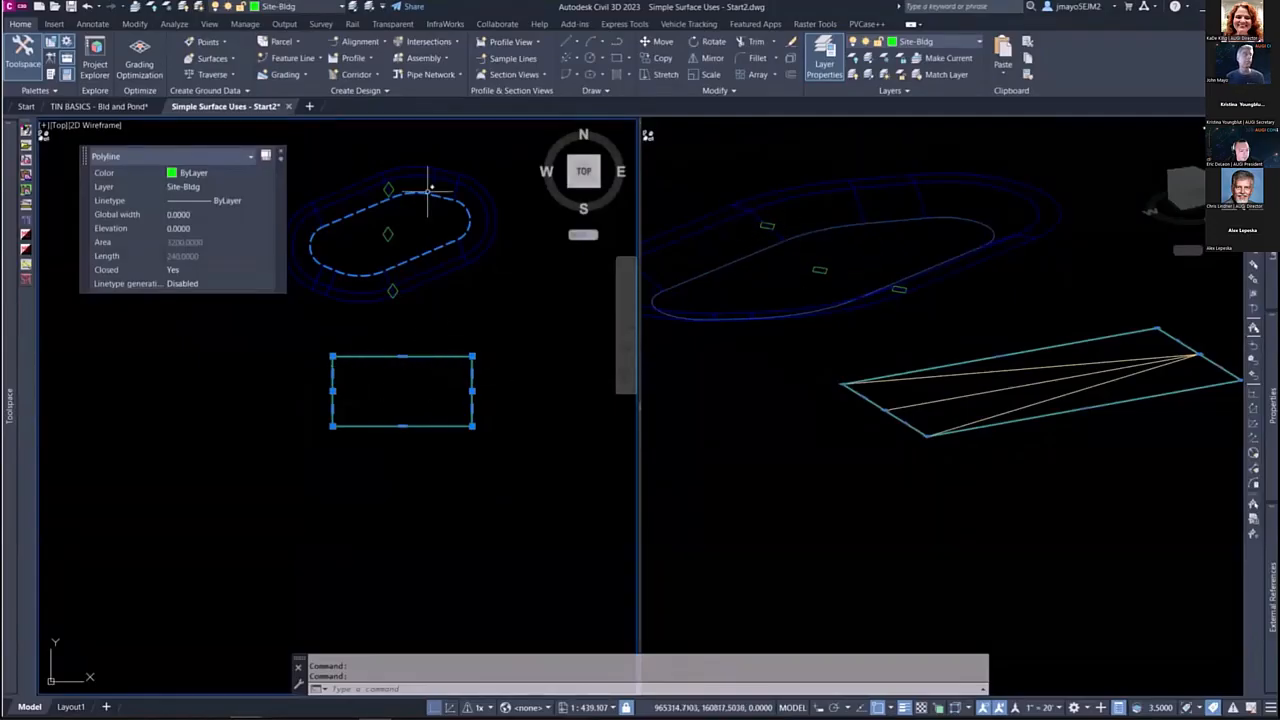
{"action": "key", "text": "Escape"}
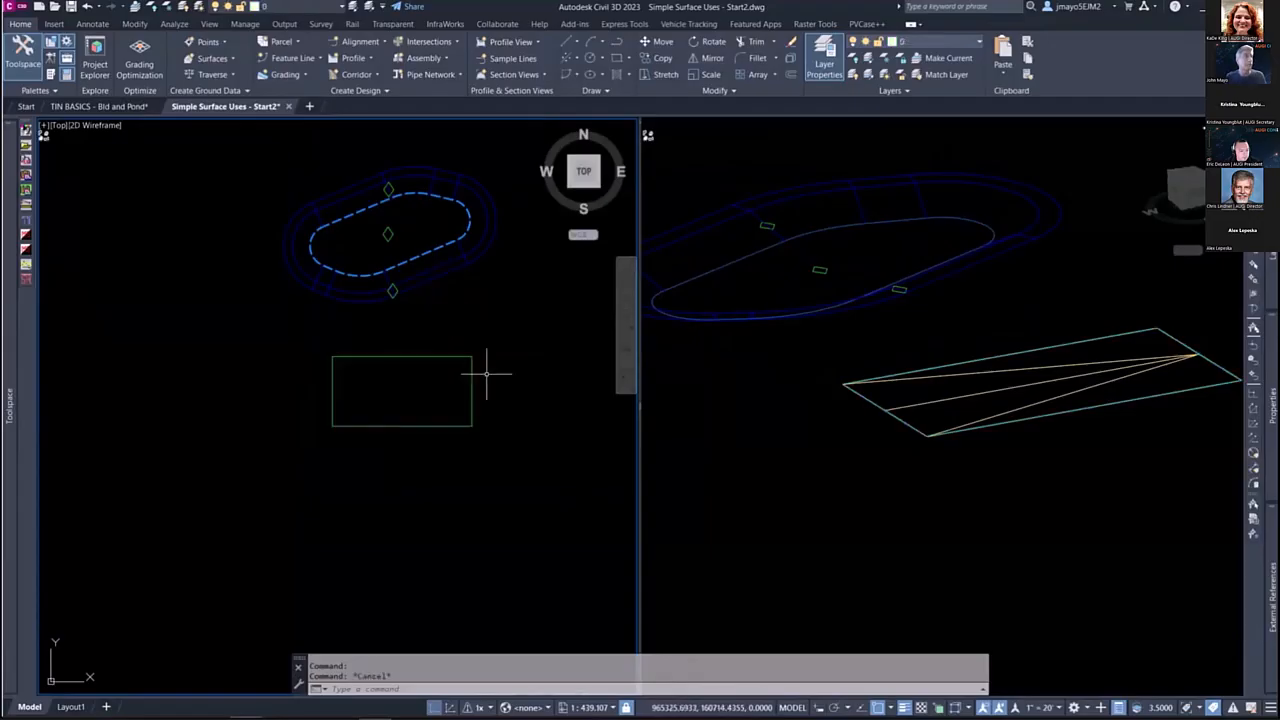
Step: Set the visual style of the 3D viewport to Conceptual
{"action": "left_click", "coordinate": [955, 393]}
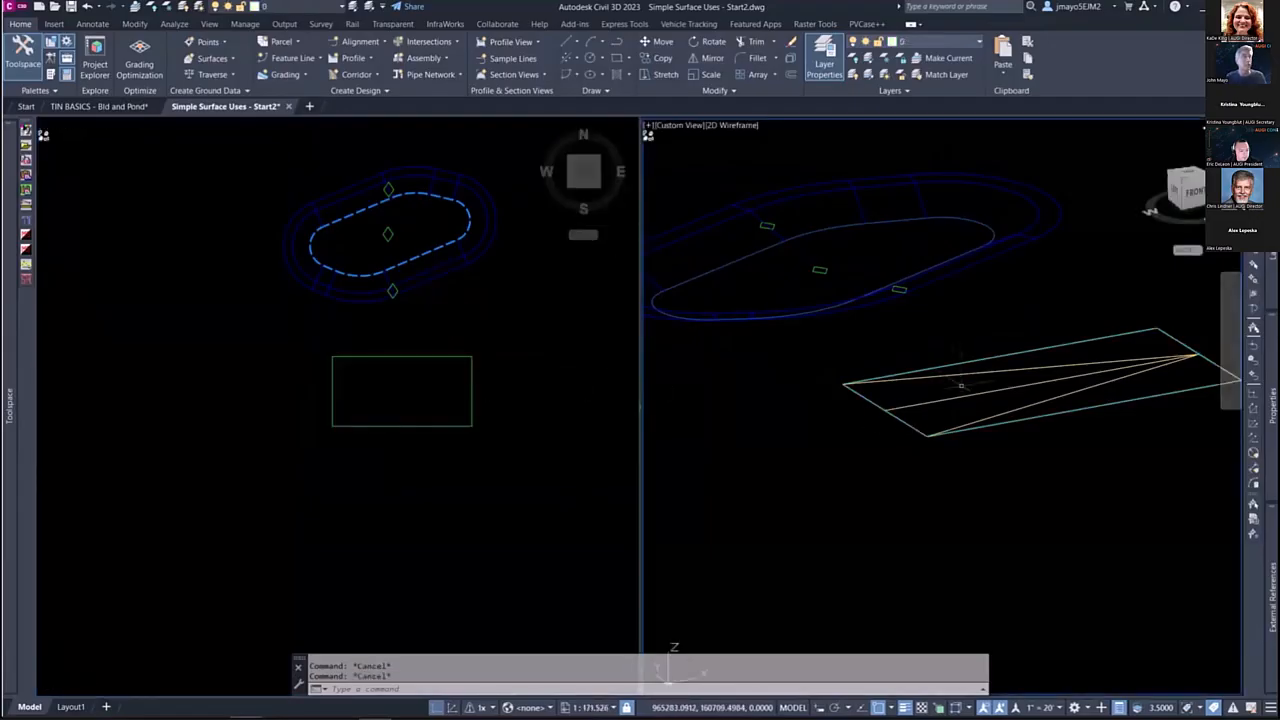
{"action": "mouse_move", "coordinate": [950, 400]}
{"action": "middle_mouse_down", "text": "shift"}
{"action": "mouse_move", "coordinate": [951, 423]}
{"action": "mouse_move", "coordinate": [960, 408]}
{"action": "middle_mouse_up", "text": "shift"}
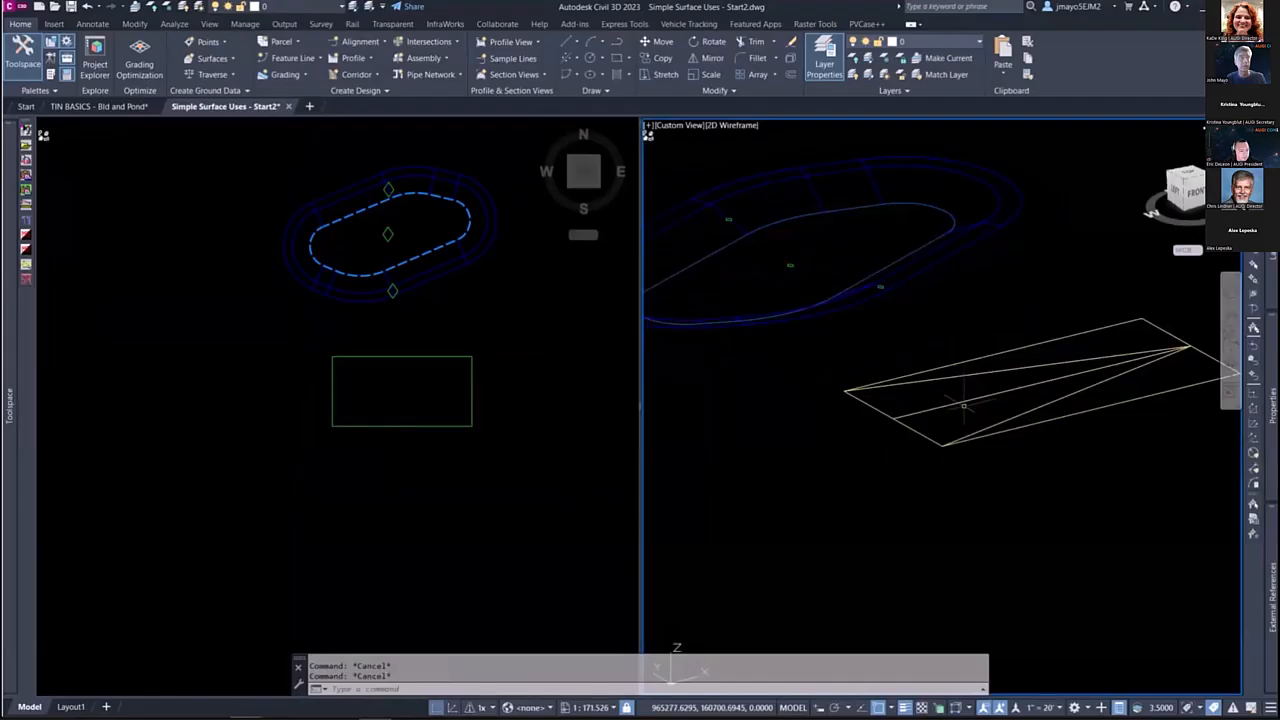
{"action": "type", "text": "vs"}
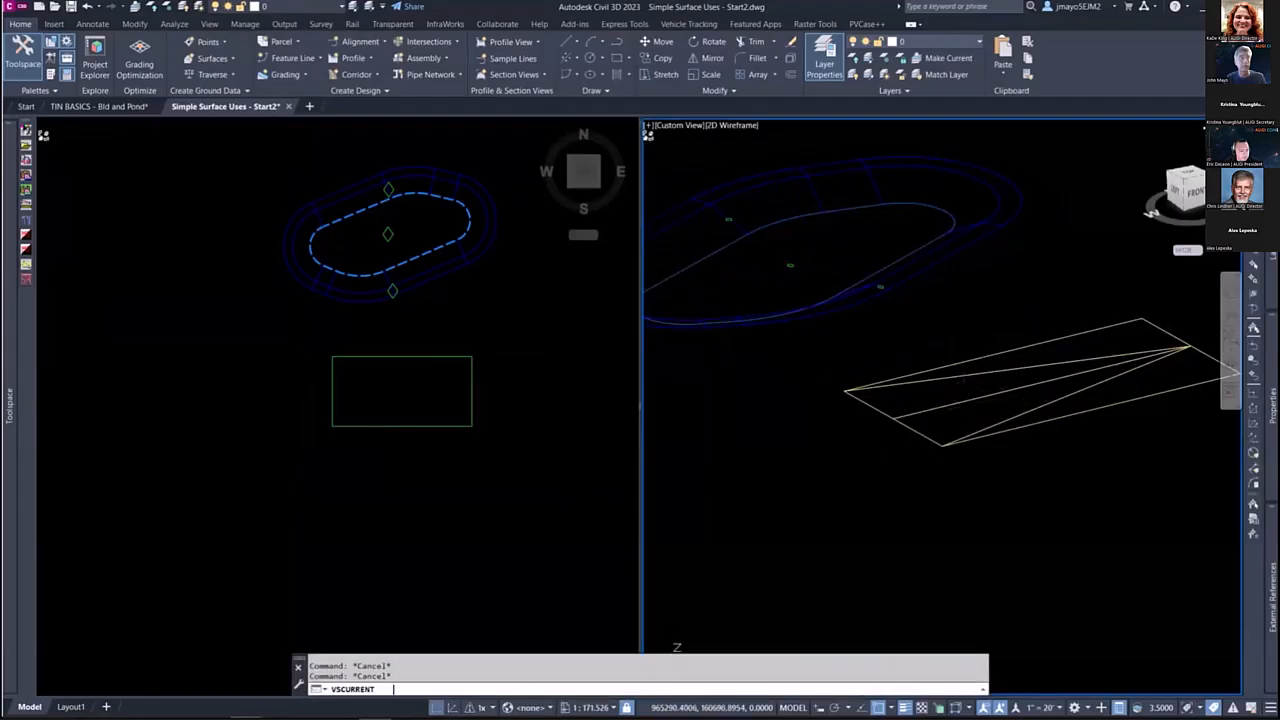
{"action": "key", "text": "Return"}
{"action": "type", "text": "c"}
{"action": "key", "text": "Return"}
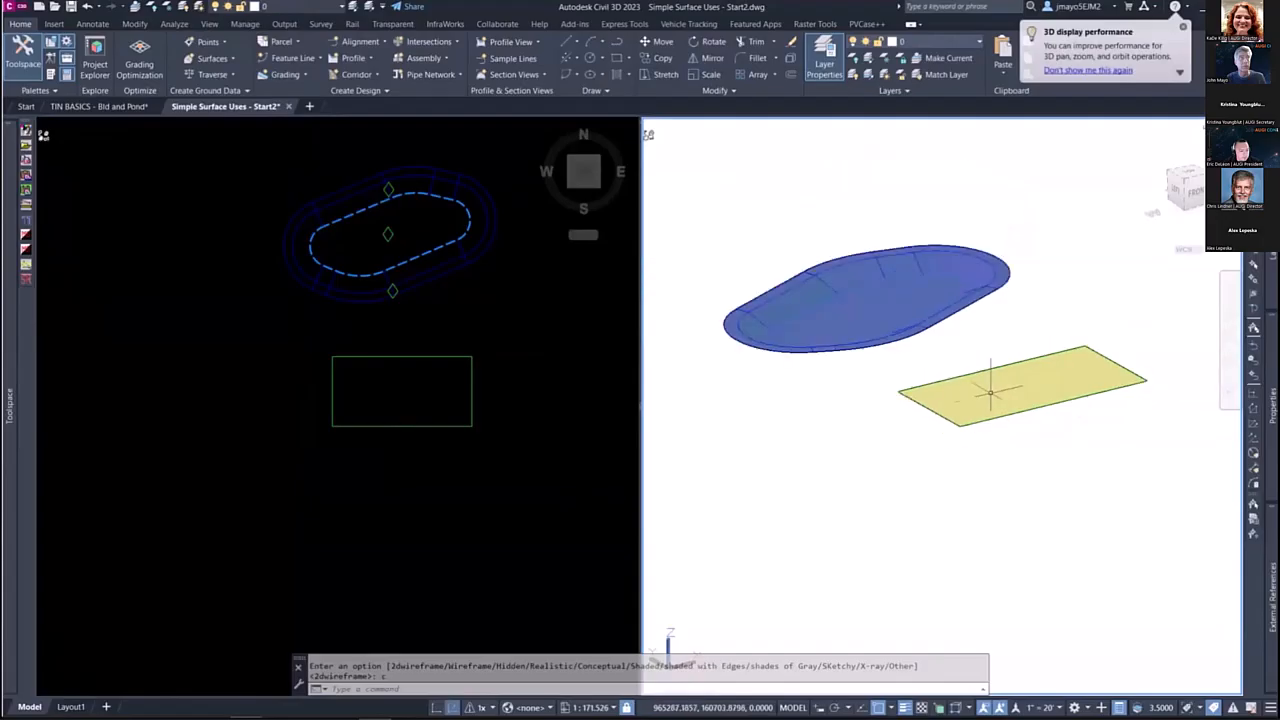
{"action": "scroll", "coordinate": [988, 392], "scroll_direction": "up", "scroll_amount": 5}
Step: Offset the building rectangle in the plan view 0.05 to the inside
{"action": "left_click", "coordinate": [398, 385]}
{"action": "scroll", "coordinate": [398, 385], "scroll_direction": "up", "scroll_amount": 4}
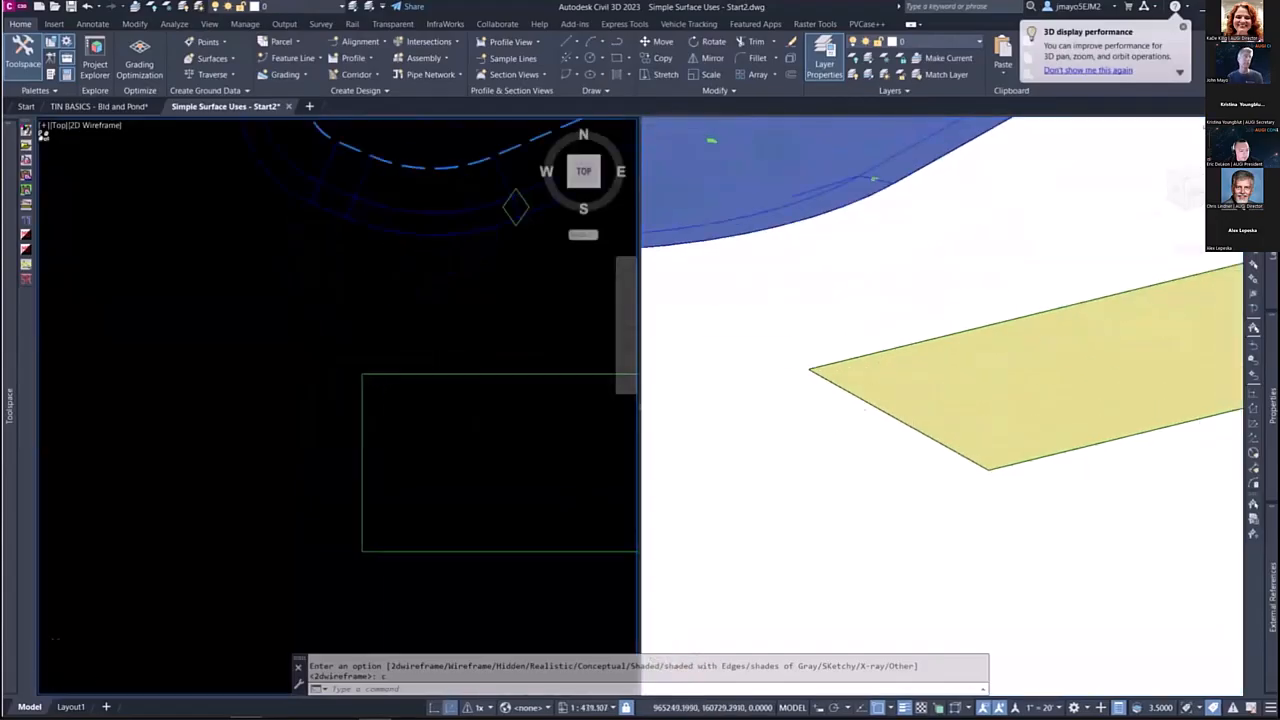
{"action": "scroll", "coordinate": [243, 363], "scroll_direction": "down", "scroll_amount": 4}
{"action": "left_click", "coordinate": [337, 336]}
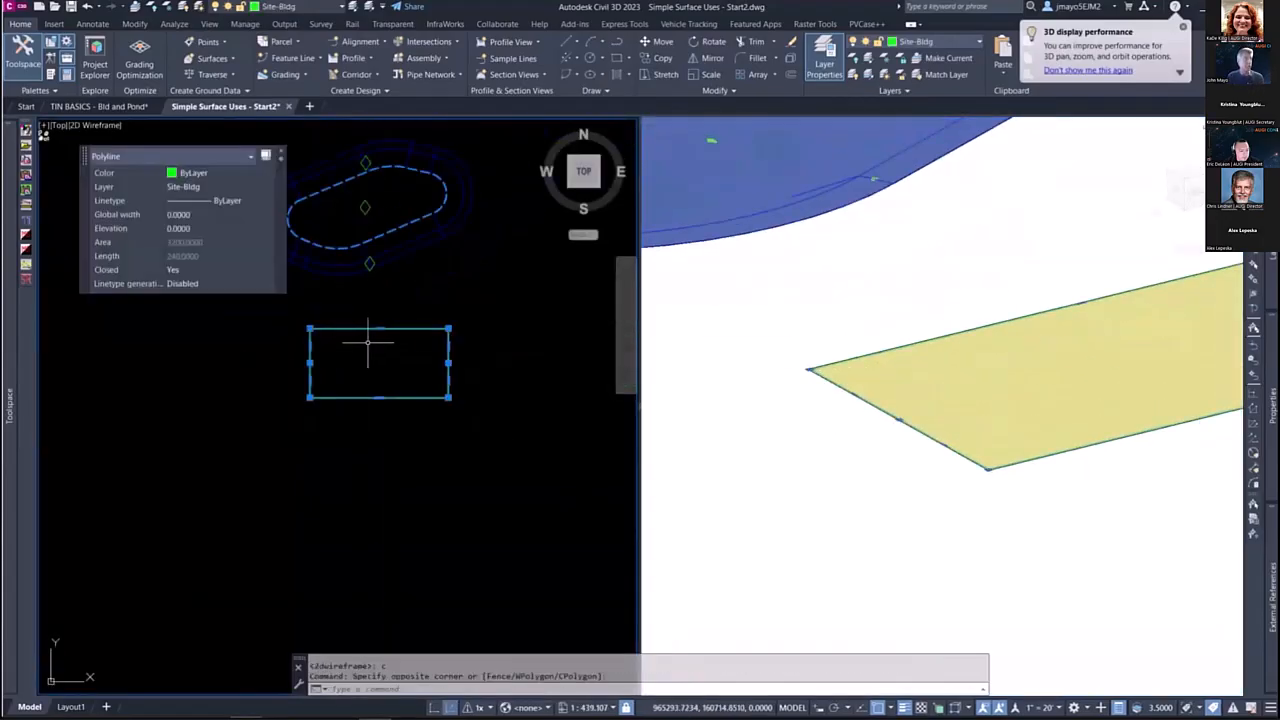
{"action": "middle_click_drag", "start_coordinate": [362, 357], "coordinate": [426, 366]}
{"action": "key", "text": "Escape"}
{"action": "key", "text": "Escape"}
{"action": "type", "text": "o"}
{"action": "key", "text": "Return"}
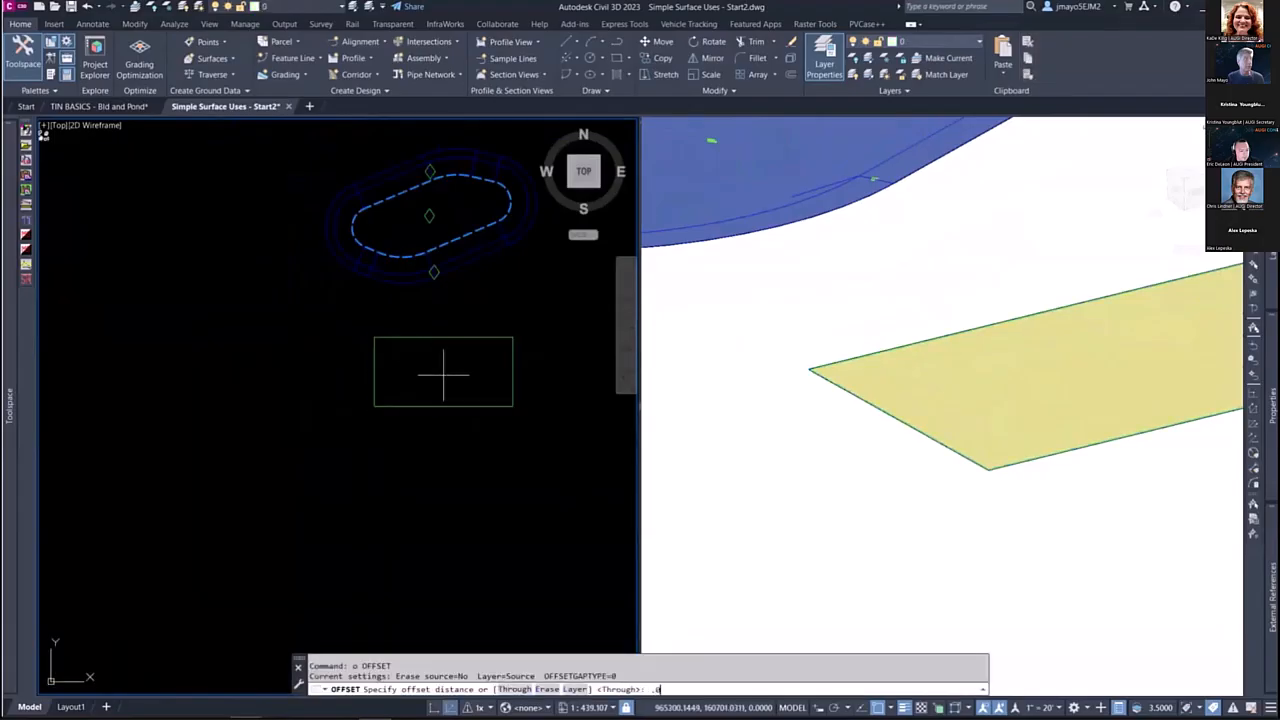
{"action": "key", "text": "Return"}
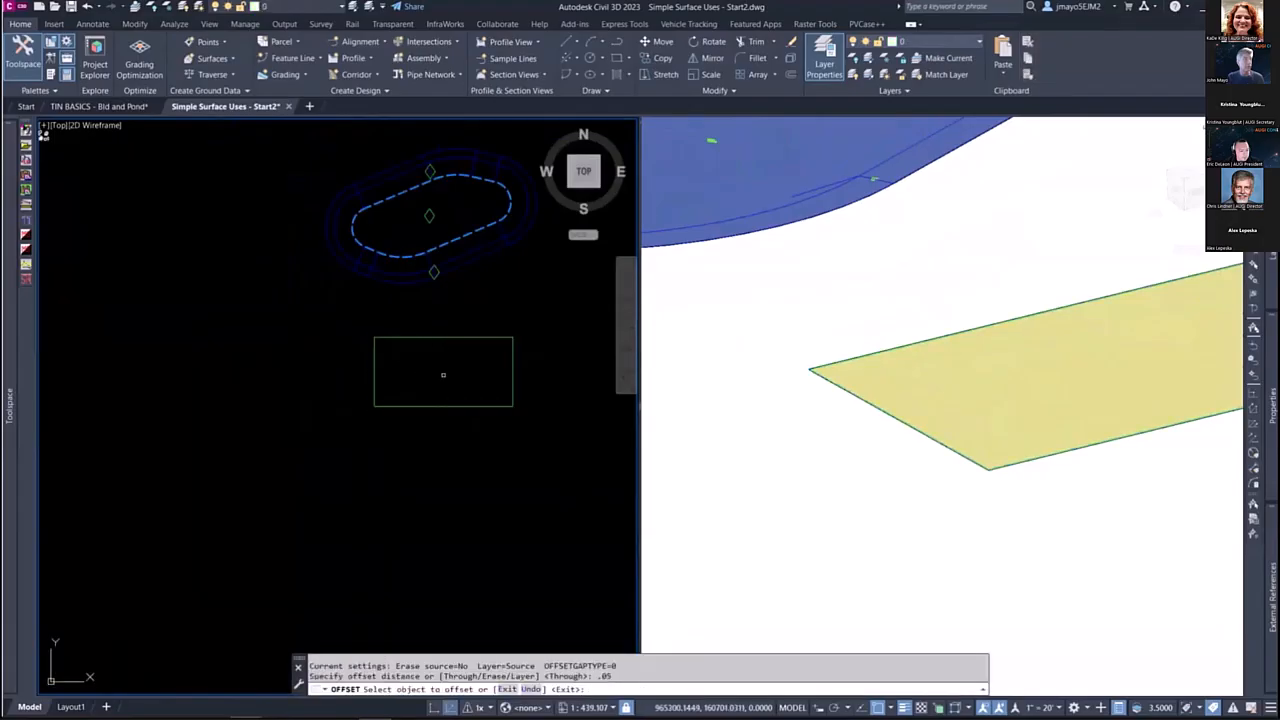
{"action": "scroll", "coordinate": [430, 350], "scroll_direction": "up", "scroll_amount": 4}
{"action": "left_click", "coordinate": [394, 314]}
{"action": "left_click", "coordinate": [389, 343]}
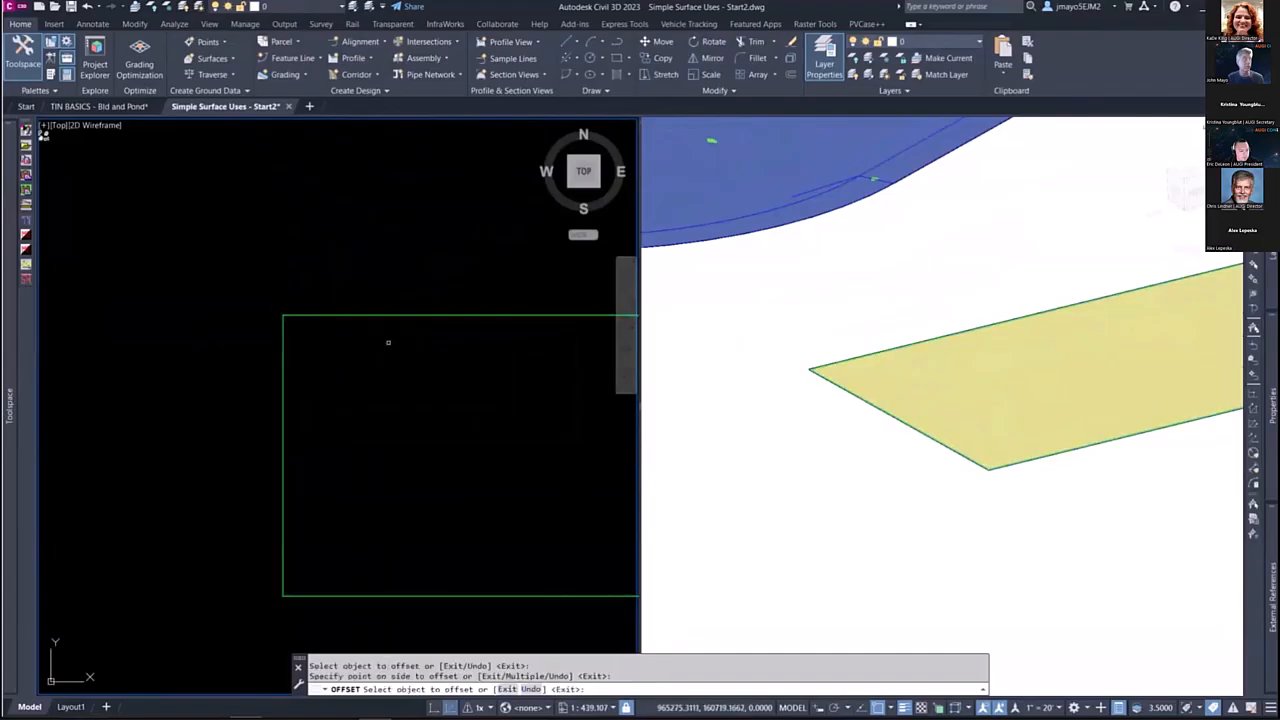
{"action": "key", "text": "Return"}
Step: Set the elevation of the inner offset rectangle to 0.5
{"action": "scroll", "coordinate": [289, 310], "scroll_direction": "up", "scroll_amount": 2}
{"action": "scroll", "coordinate": [289, 310], "scroll_direction": "up", "scroll_amount": 3}
{"action": "left_click", "coordinate": [283, 376]}
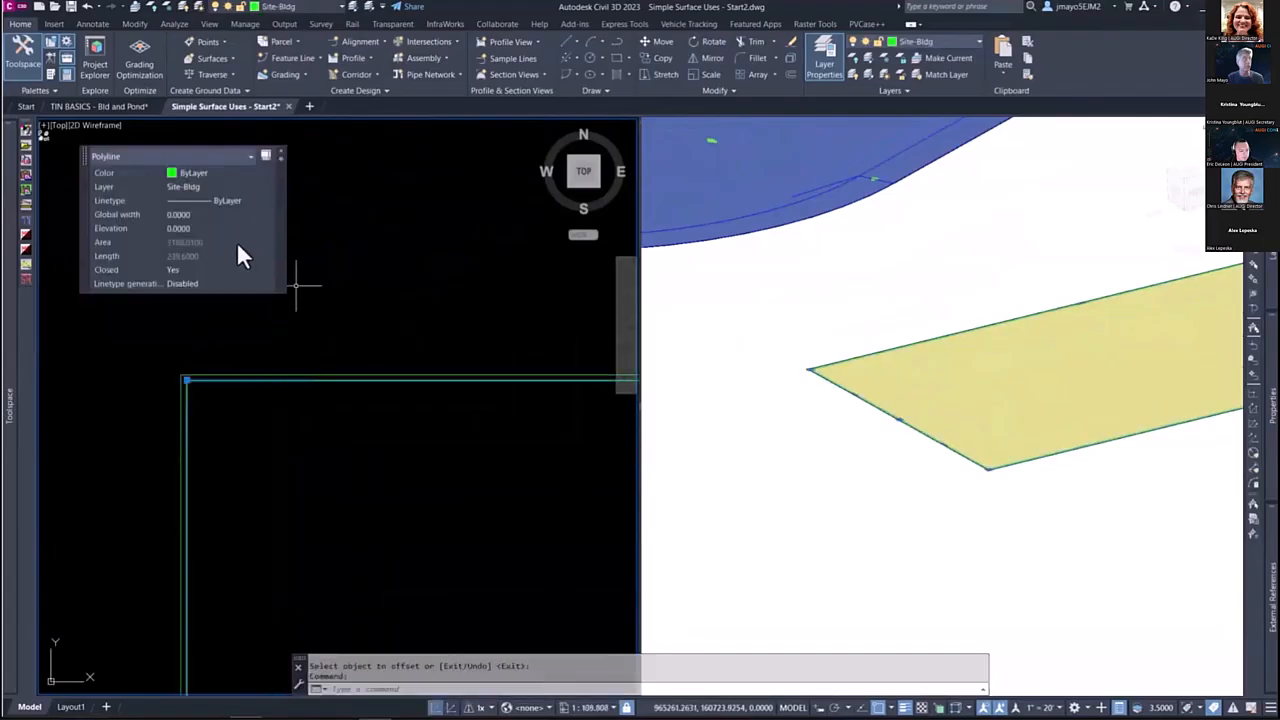
{"action": "left_click", "coordinate": [197, 229]}
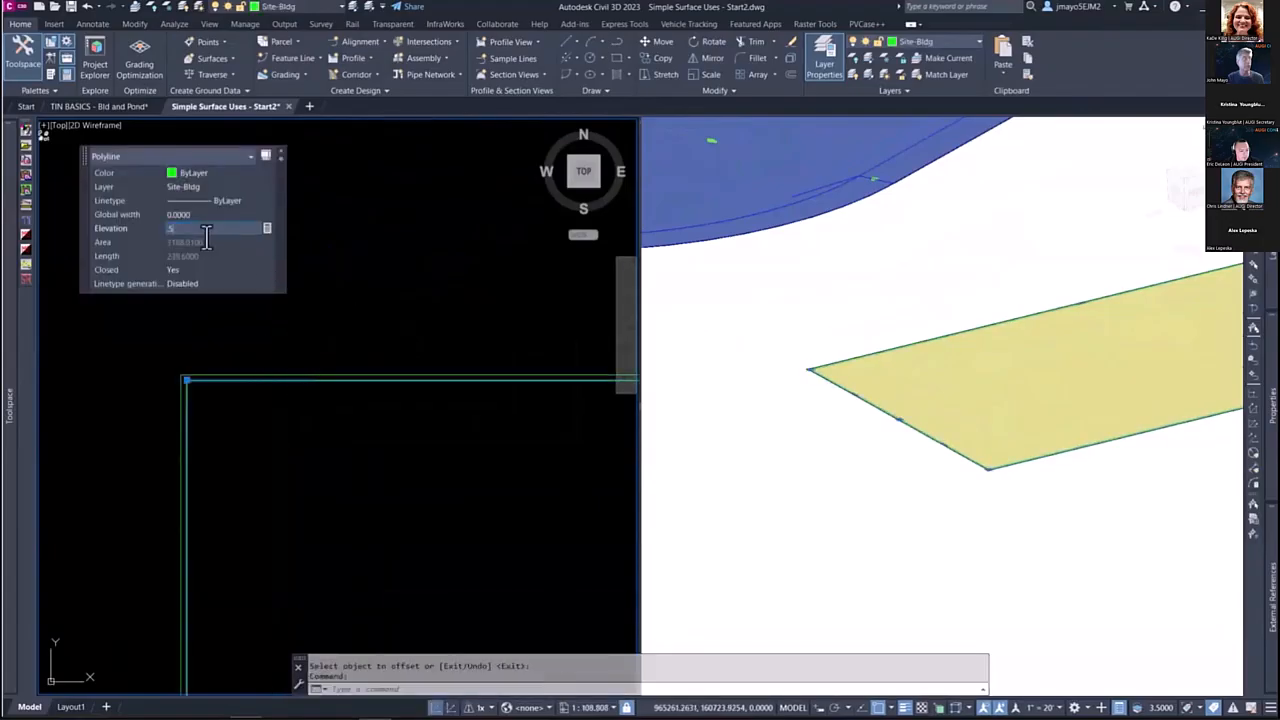
{"action": "type", "text": ".5"}
{"action": "key", "text": "Return"}
Step: Add the raised inner rectangle to the building surface as a standard breakline and inspect the slab in the 3D view
{"action": "mouse_move", "coordinate": [13, 341]}
{"action": "left_click", "coordinate": [127, 277]}
{"action": "left_click", "coordinate": [155, 288]}
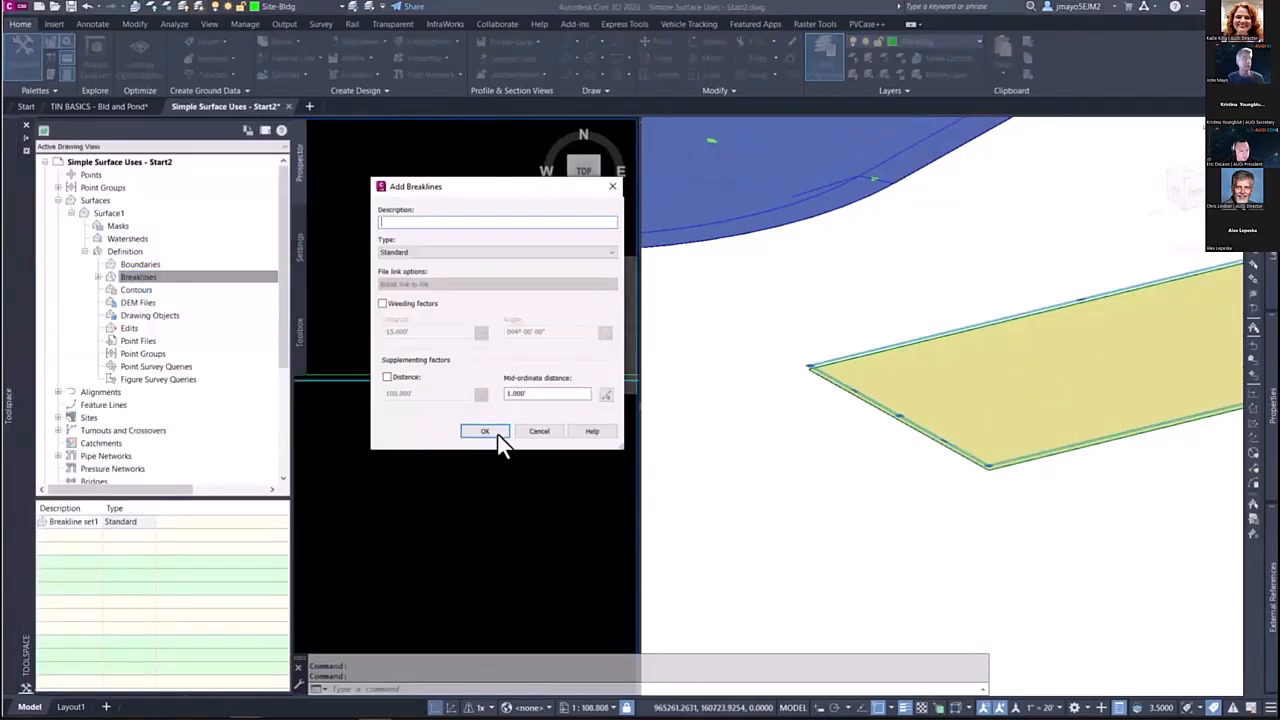
{"action": "left_click", "coordinate": [502, 434]}
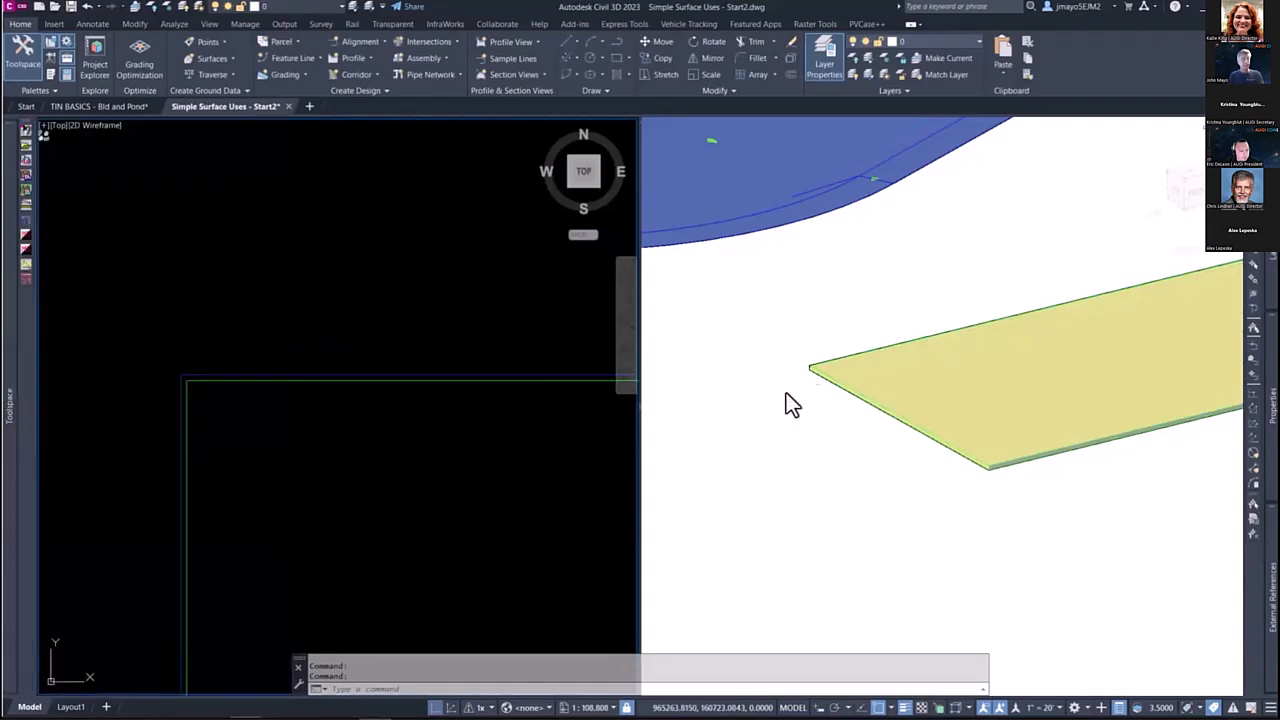
{"action": "left_click", "coordinate": [886, 443]}
{"action": "middle_click_drag", "start_coordinate": [879, 457], "coordinate": [920, 454], "text": "shift"}
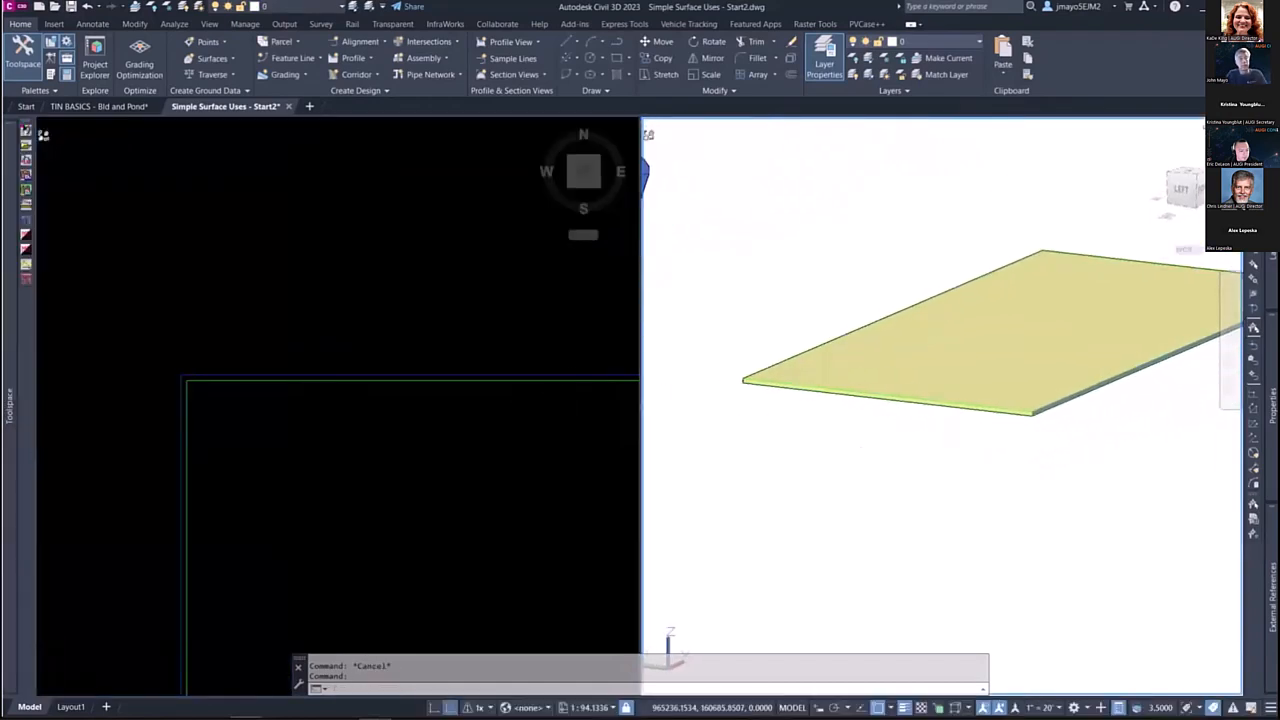
{"action": "scroll", "coordinate": [961, 433], "scroll_direction": "down", "scroll_amount": 2}
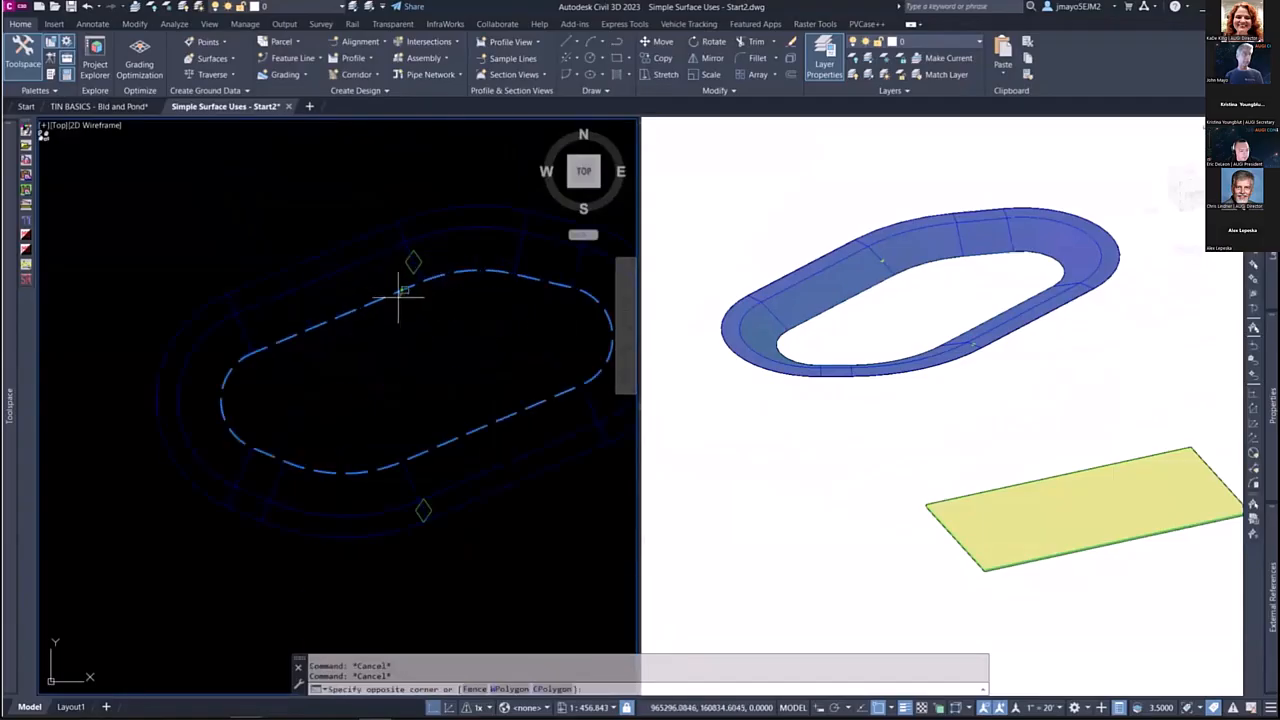
Step: Start adding the three basin feature lines to a surface as breaklines, creating a new TIN surface named BASIN as the target
{"action": "left_click", "coordinate": [401, 290]}
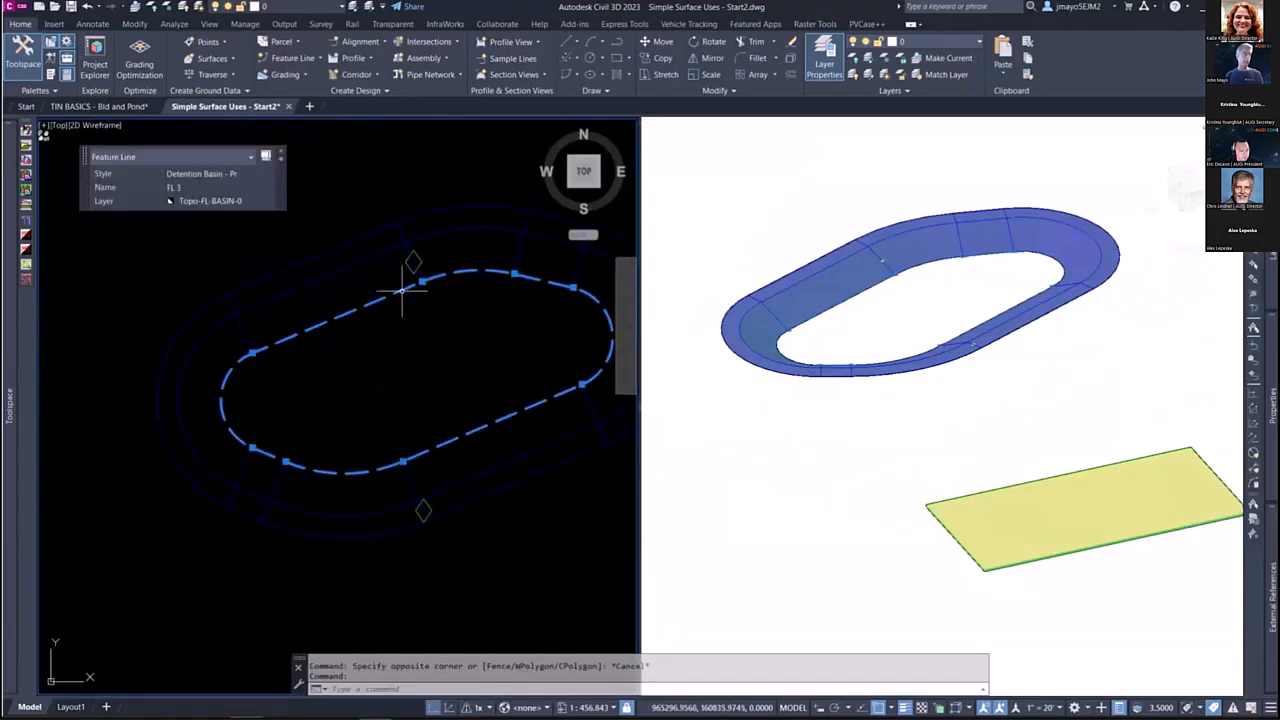
{"action": "left_click", "coordinate": [356, 244]}
{"action": "left_click", "coordinate": [355, 245]}
{"action": "right_click", "coordinate": [390, 344]}
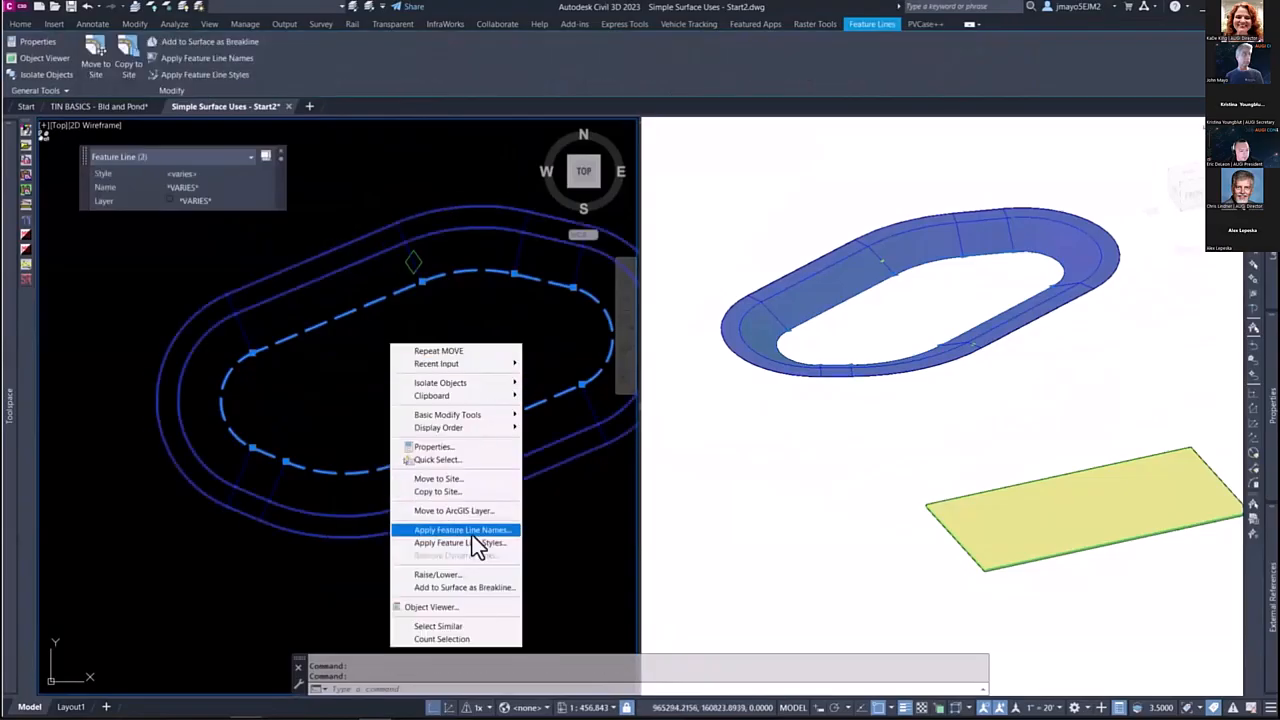
{"action": "left_click", "coordinate": [466, 588]}
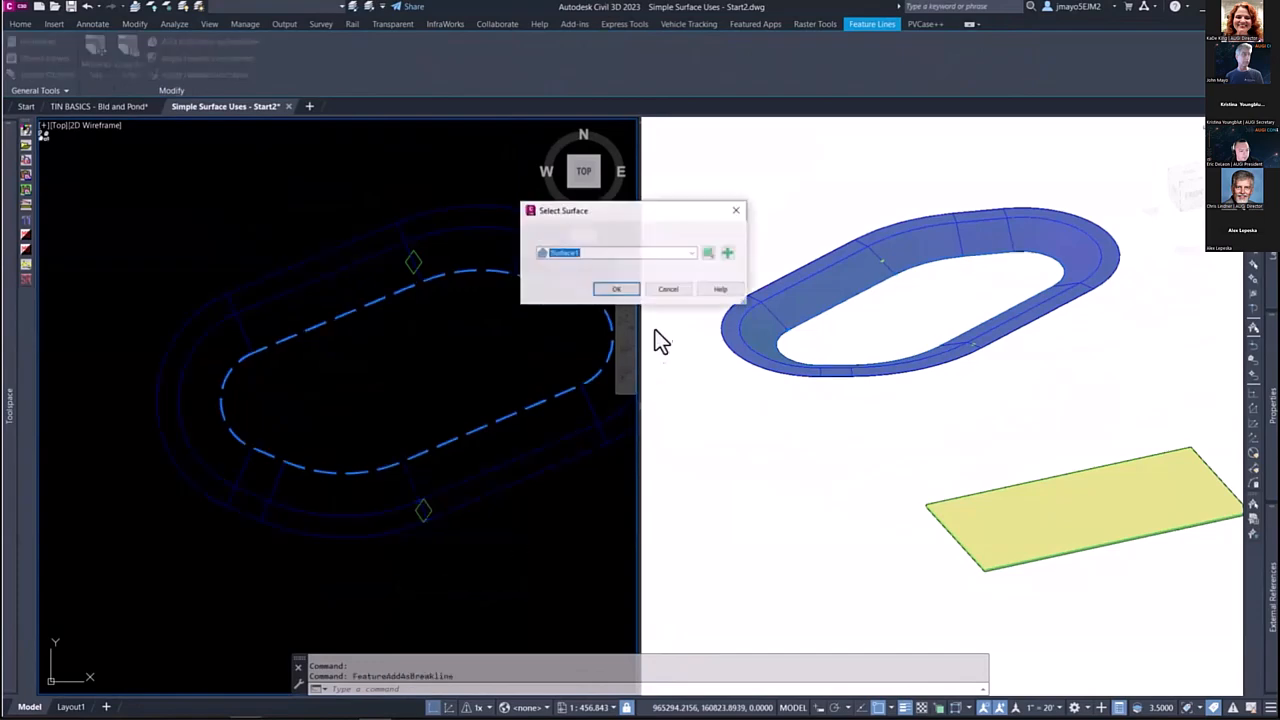
{"action": "left_click", "coordinate": [556, 252]}
{"action": "left_click", "coordinate": [663, 237]}
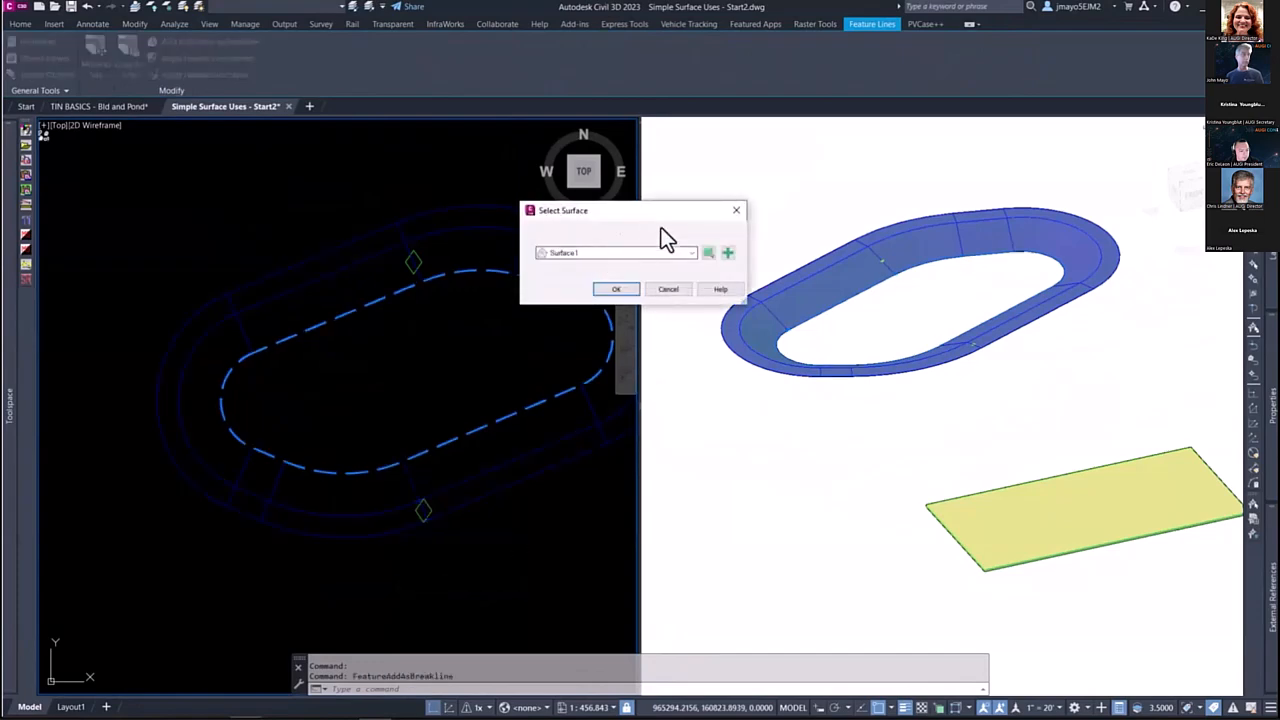
{"action": "left_click", "coordinate": [727, 252]}
{"action": "type", "text": "BASIN"}
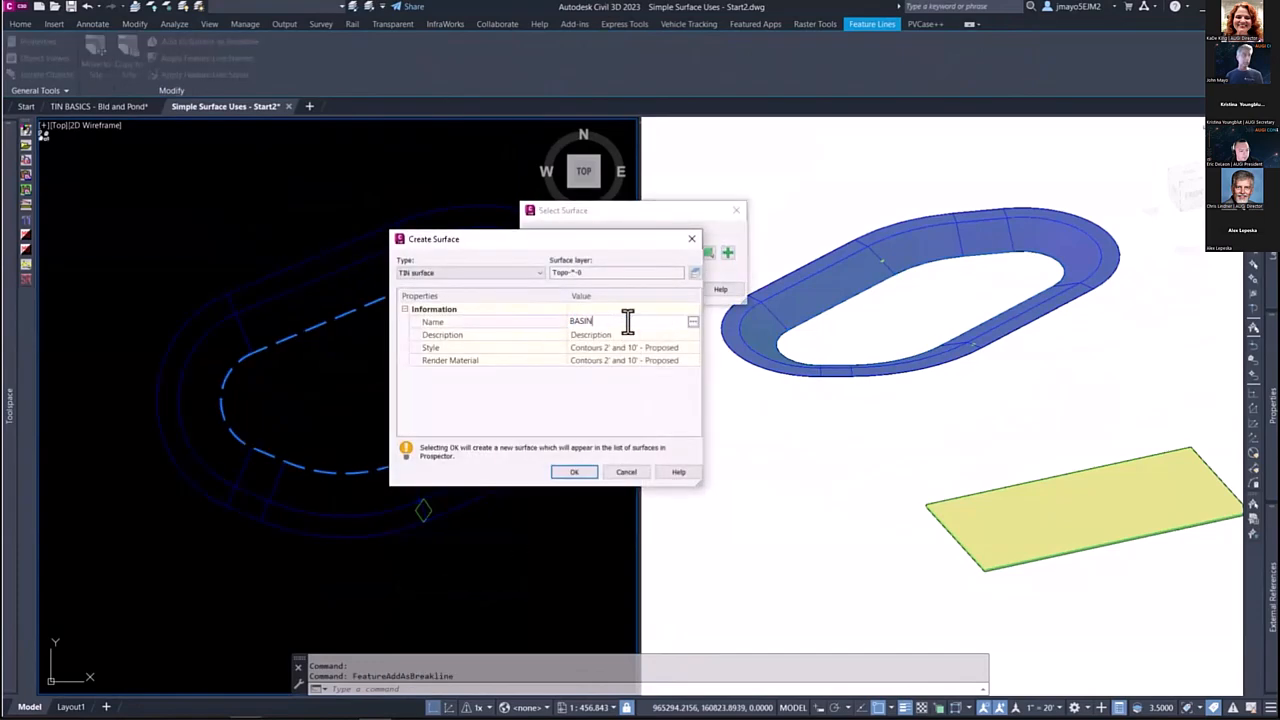
{"action": "key", "text": "Return"}
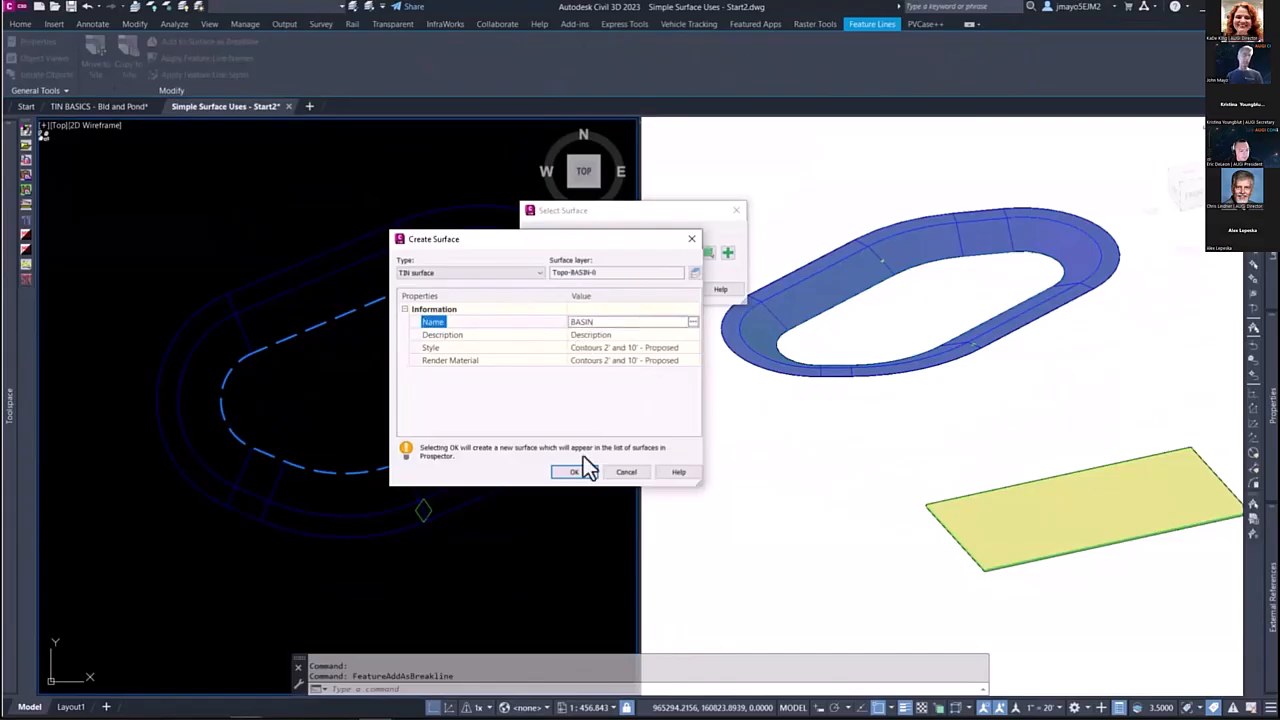
{"action": "left_click", "coordinate": [573, 472]}
Step: Add the basin feature lines to the BASIN surface as breaklines with a mid-ordinate distance of 0.1
{"action": "left_click", "coordinate": [633, 290]}
{"action": "left_click_drag", "start_coordinate": [550, 394], "coordinate": [444, 381]}
{"action": "type", "text": ".1"}
{"action": "key", "text": "Return"}
{"action": "key", "text": "Escape"}
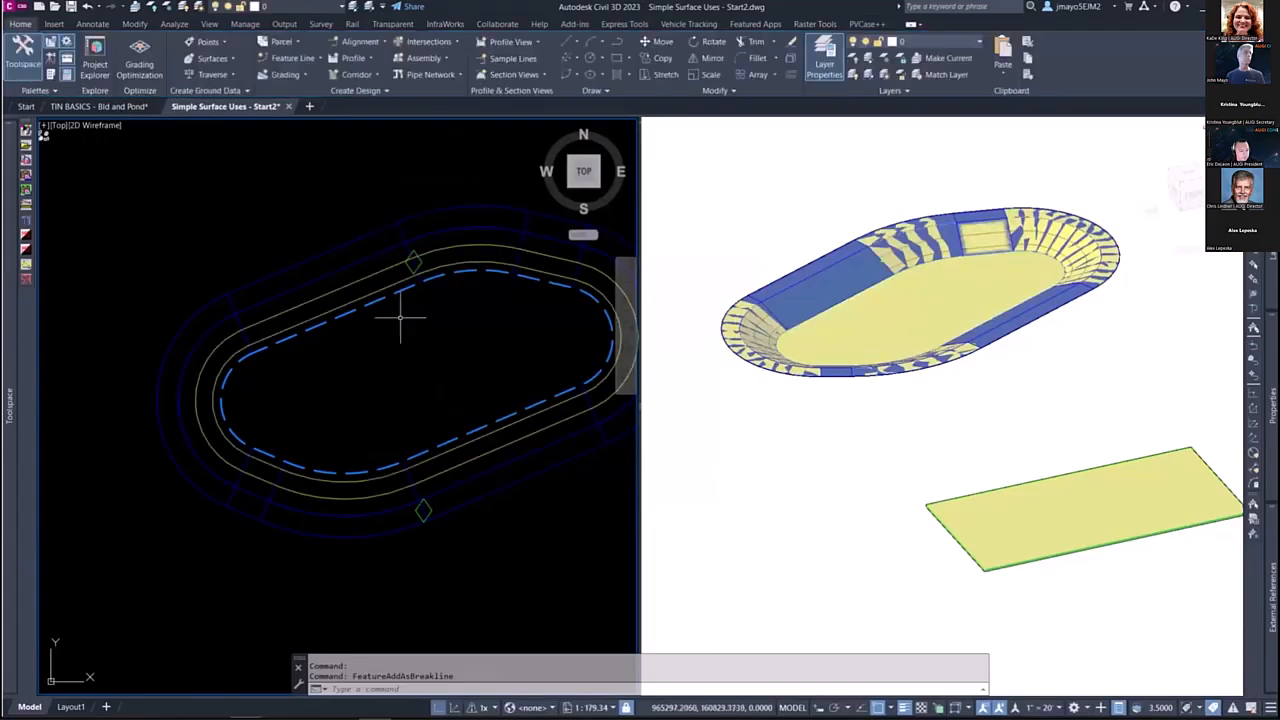
Step: Turn on automatic rebuilding for the BASIN surface
{"action": "mouse_move", "coordinate": [8, 460]}
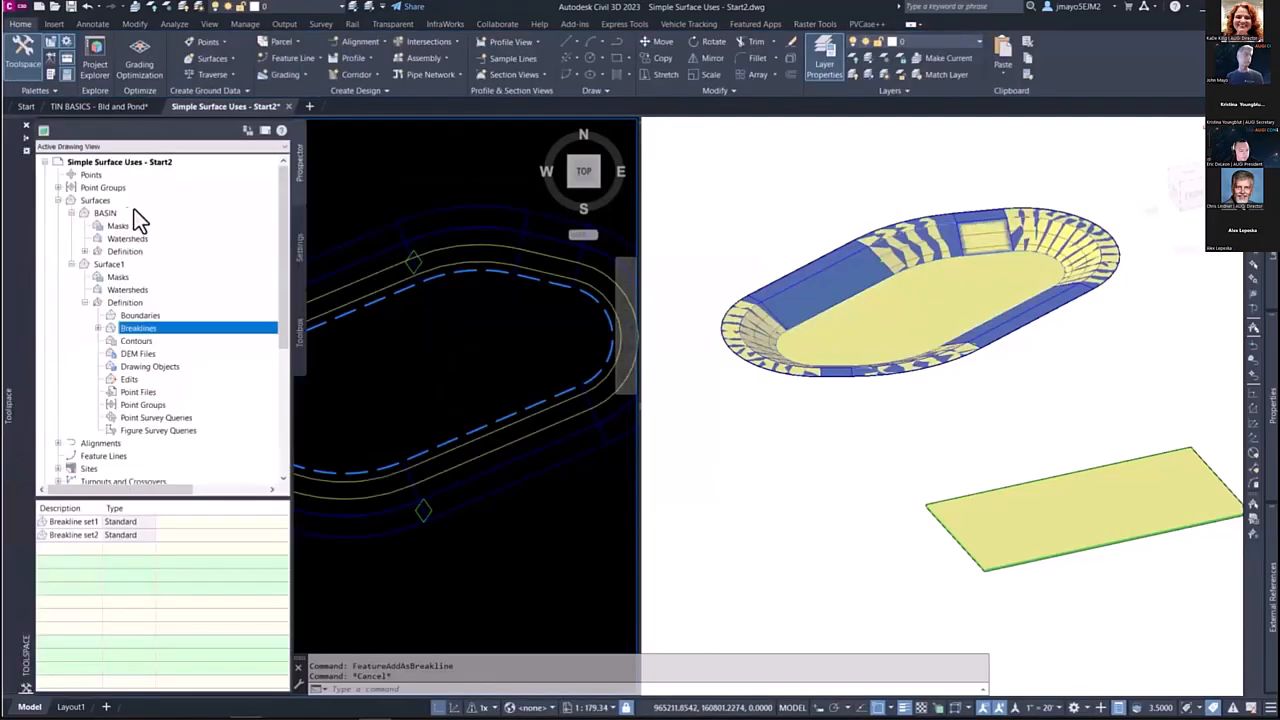
{"action": "right_click", "coordinate": [114, 215]}
{"action": "left_click", "coordinate": [159, 268]}
Step: Move the basin's dashed inner feature line farther east in the plan view, away from the building rectangle
{"action": "left_click", "coordinate": [455, 310]}
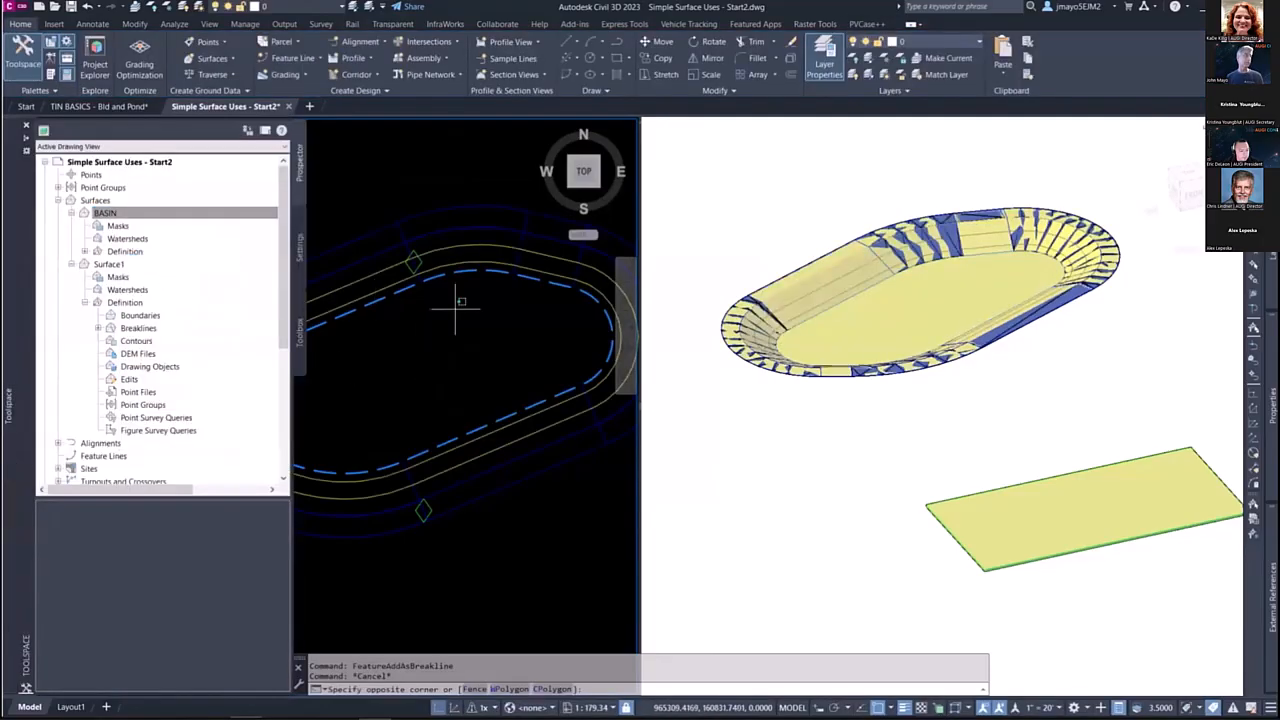
{"action": "scroll", "coordinate": [455, 310], "scroll_direction": "down", "scroll_amount": 5}
{"action": "key", "text": "Escape"}
{"action": "type", "text": "m"}
{"action": "key", "text": "Return"}
{"action": "left_click", "coordinate": [406, 314]}
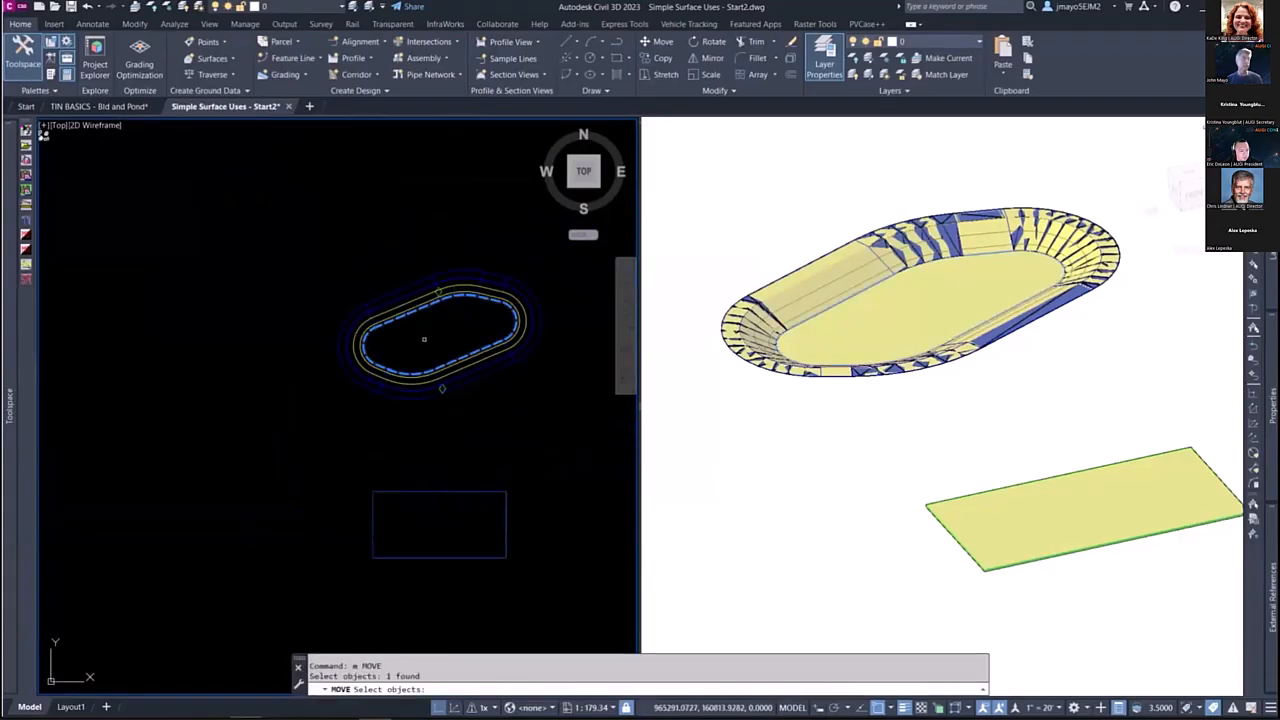
{"action": "key", "text": "Return"}
{"action": "left_click", "coordinate": [426, 338]}
{"action": "scroll", "coordinate": [390, 350], "scroll_direction": "down", "scroll_amount": 4}
{"action": "left_click", "coordinate": [481, 352]}
{"action": "middle_click_drag", "start_coordinate": [482, 348], "coordinate": [396, 361]}
{"action": "left_click", "coordinate": [929, 360]}
{"action": "scroll", "coordinate": [929, 360], "scroll_direction": "down", "scroll_amount": 3}
{"action": "left_click", "coordinate": [392, 358]}
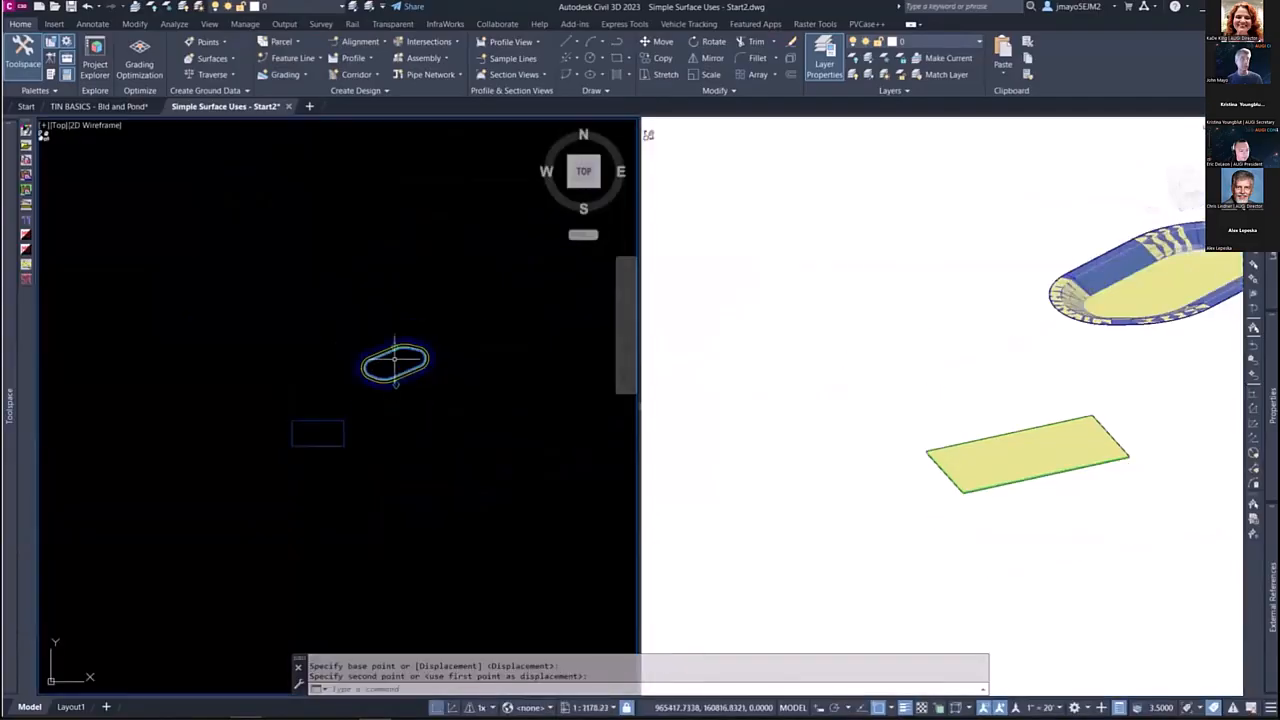
Step: Rotate the moved basin feature line in the plan view about a point inside the basin
{"action": "scroll", "coordinate": [395, 360], "scroll_direction": "up", "scroll_amount": 2}
{"action": "type", "text": "ro"}
{"action": "key", "text": "Return"}
{"action": "left_click", "coordinate": [379, 352]}
{"action": "key", "text": "Return"}
{"action": "left_click", "coordinate": [391, 358]}
{"action": "left_click", "coordinate": [441, 338]}
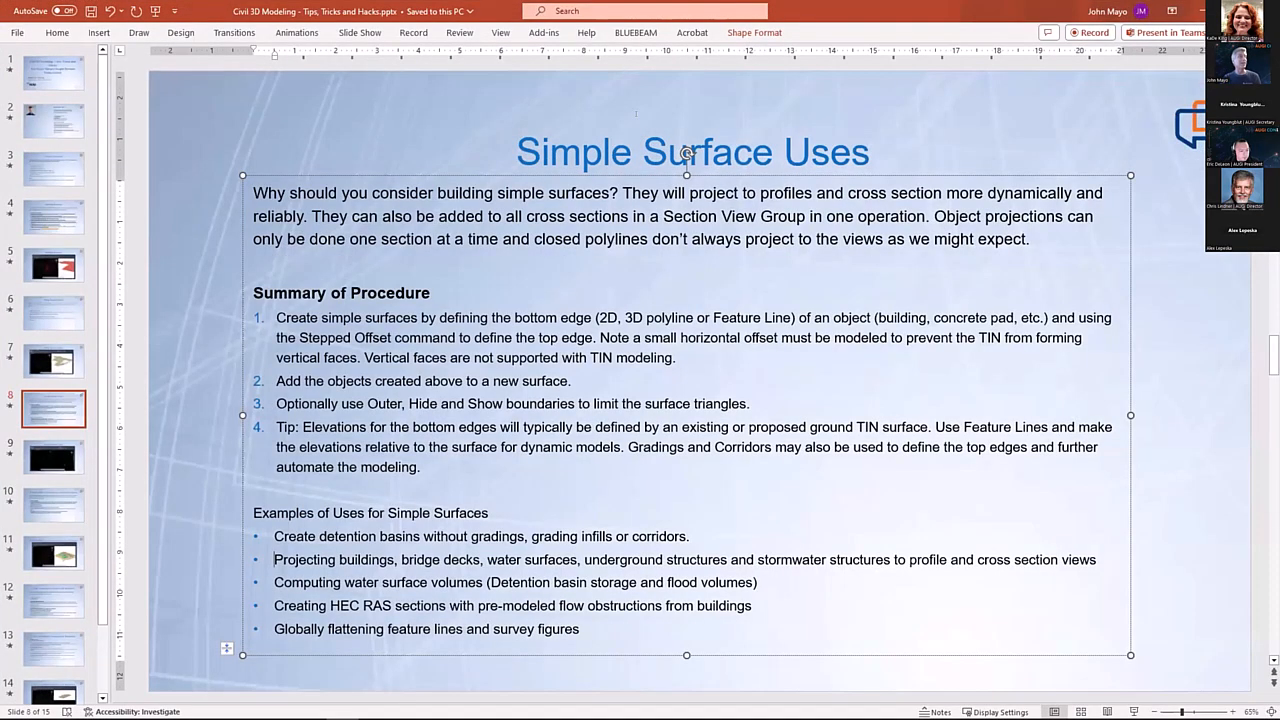
{"action": "left_click", "coordinate": [611, 152]}
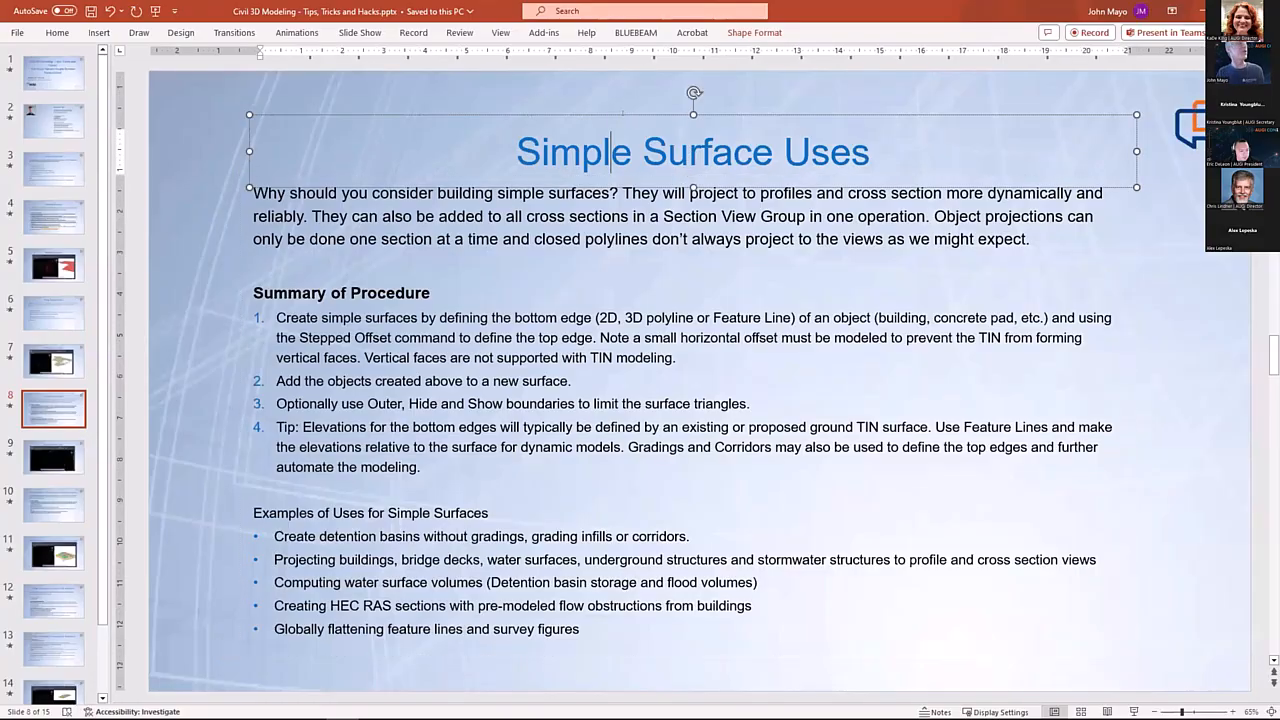
{"action": "left_click", "coordinate": [603, 91]}
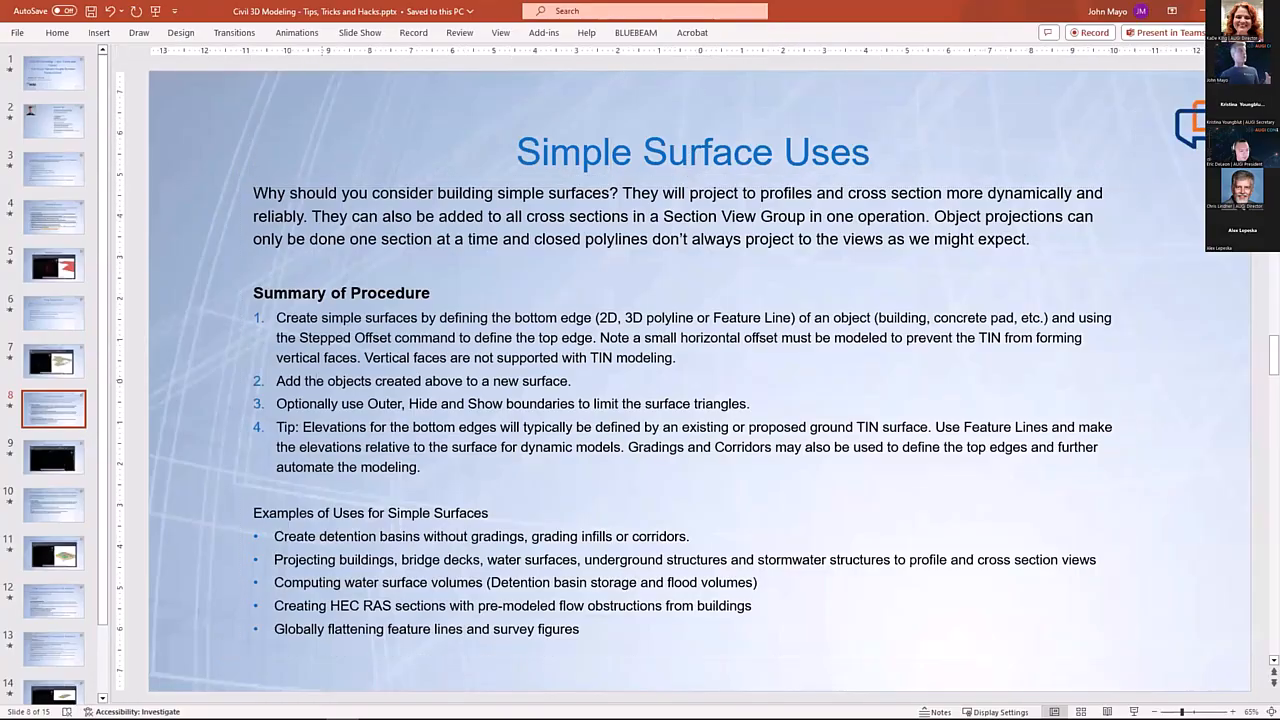
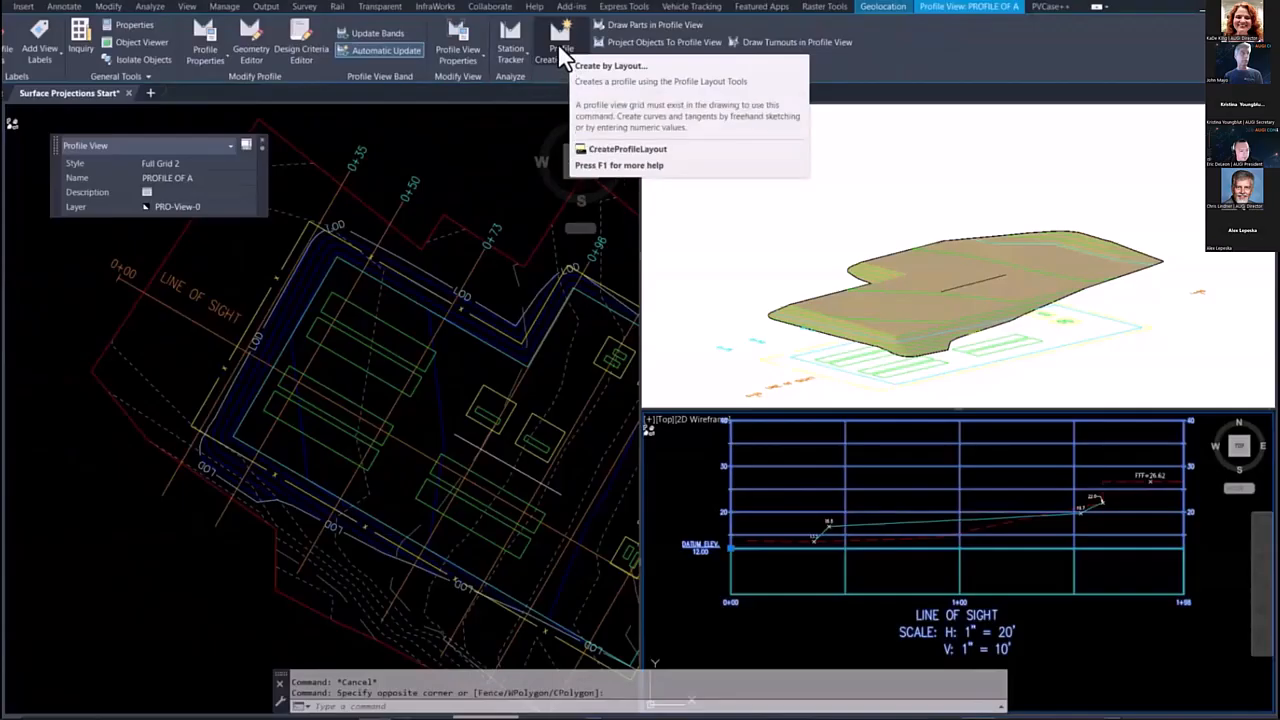
Step: Project the 3D polyline beside the equipment pads onto the line-of-sight profile view, using the By Layer projection style and its own object elevations
{"action": "left_click", "coordinate": [621, 46]}
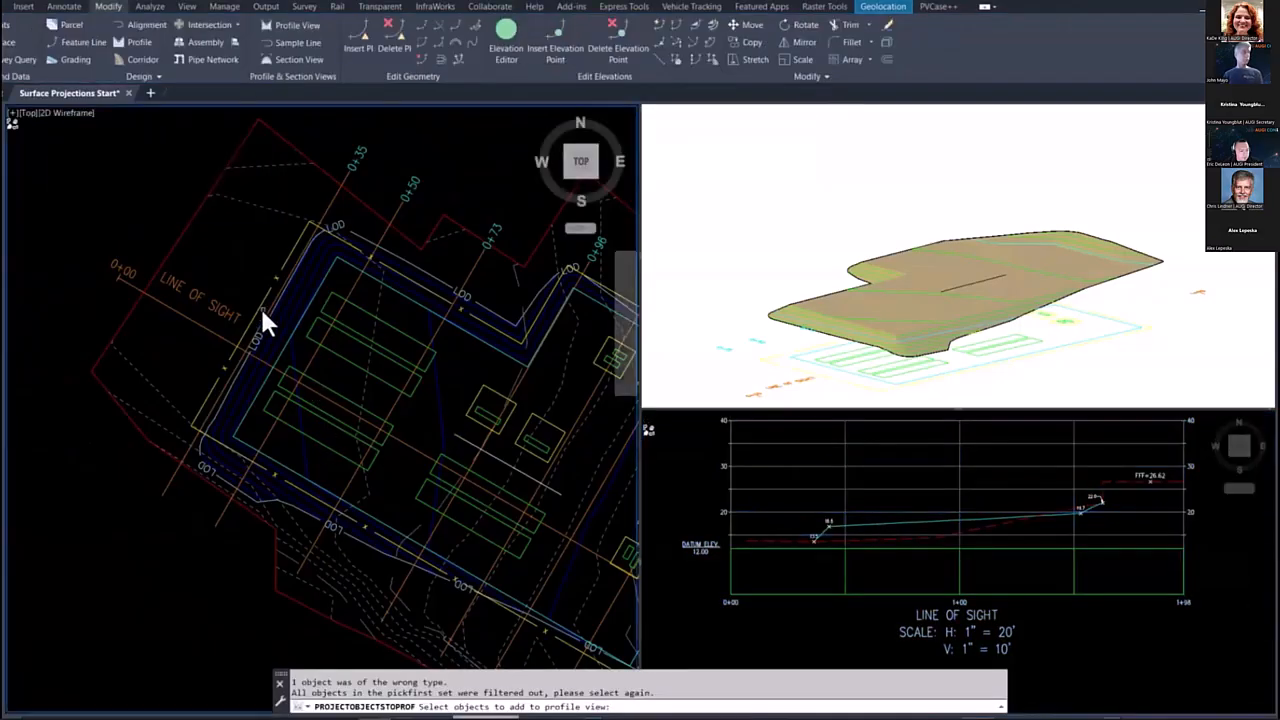
{"action": "left_click", "coordinate": [471, 445]}
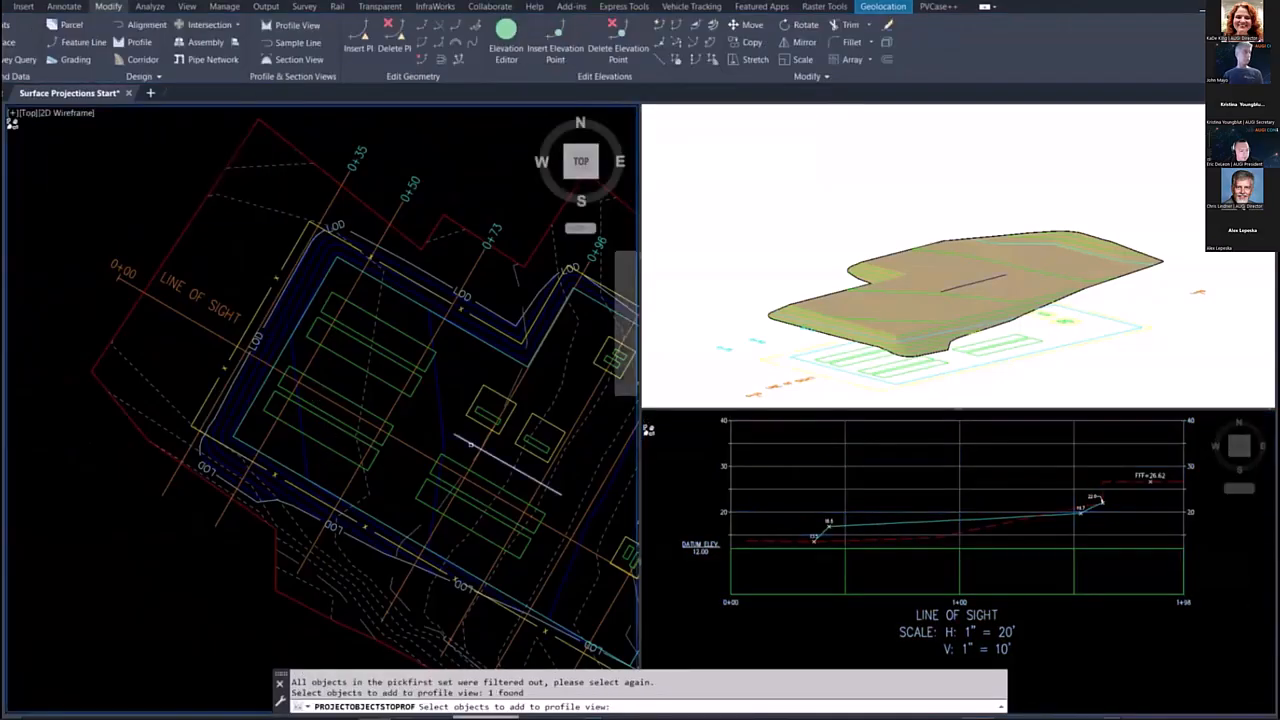
{"action": "left_click", "coordinate": [794, 490]}
{"action": "left_click", "coordinate": [794, 488]}
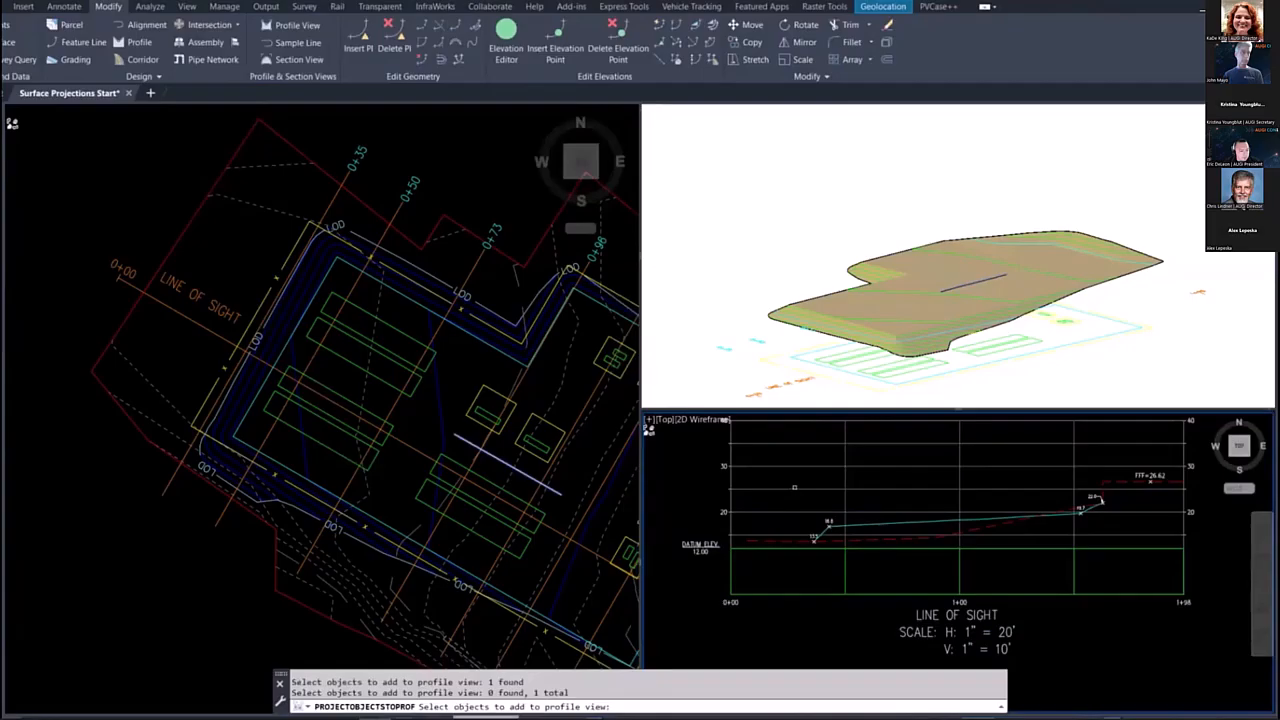
{"action": "key", "text": "Return"}
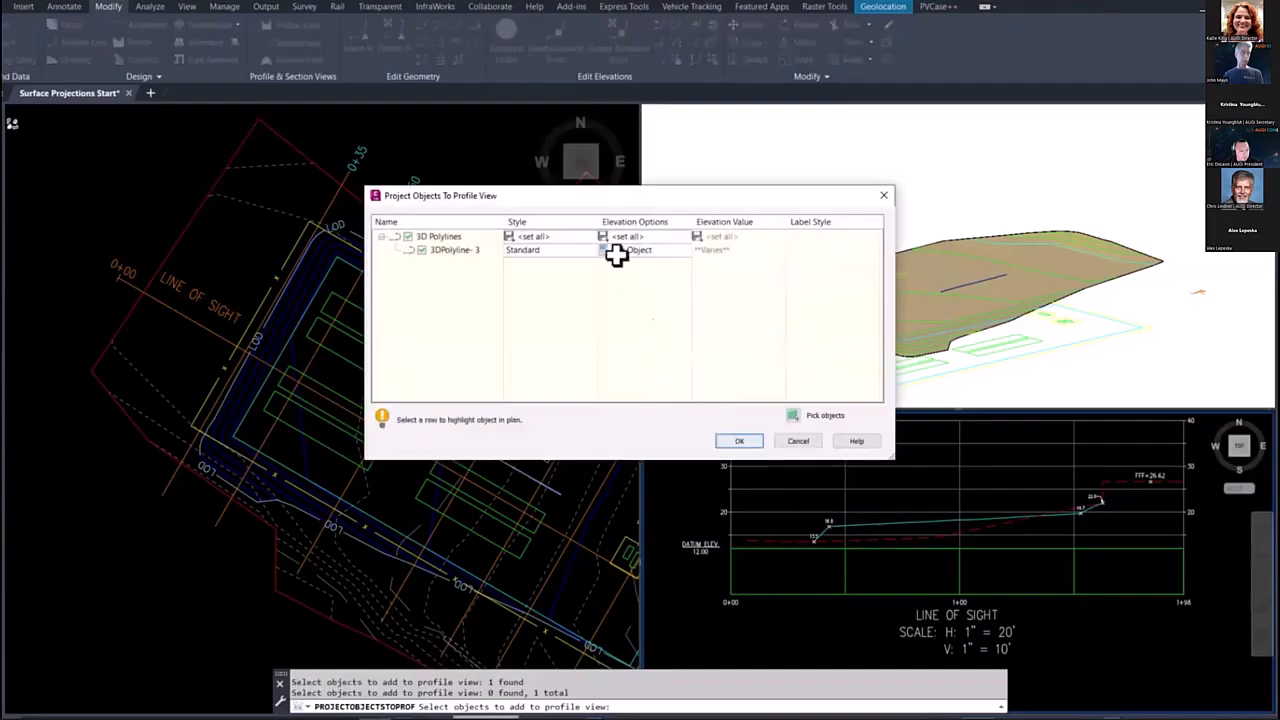
{"action": "left_click", "coordinate": [528, 250]}
{"action": "left_click", "coordinate": [552, 315]}
{"action": "left_click", "coordinate": [538, 329]}
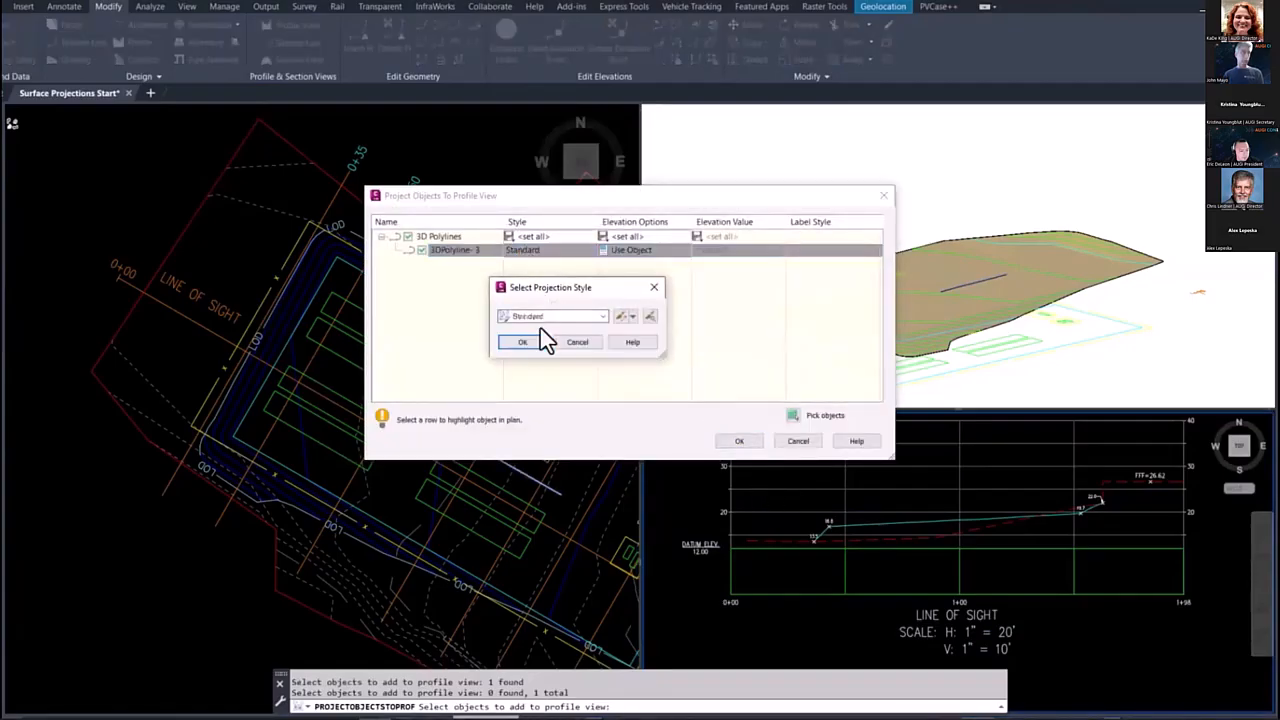
{"action": "left_click", "coordinate": [540, 340]}
{"action": "left_click", "coordinate": [738, 442]}
{"action": "scroll", "coordinate": [977, 537], "scroll_direction": "up", "scroll_amount": 6}
{"action": "key", "text": "Escape"}
{"action": "scroll", "coordinate": [867, 462], "scroll_direction": "up", "scroll_amount": 7}
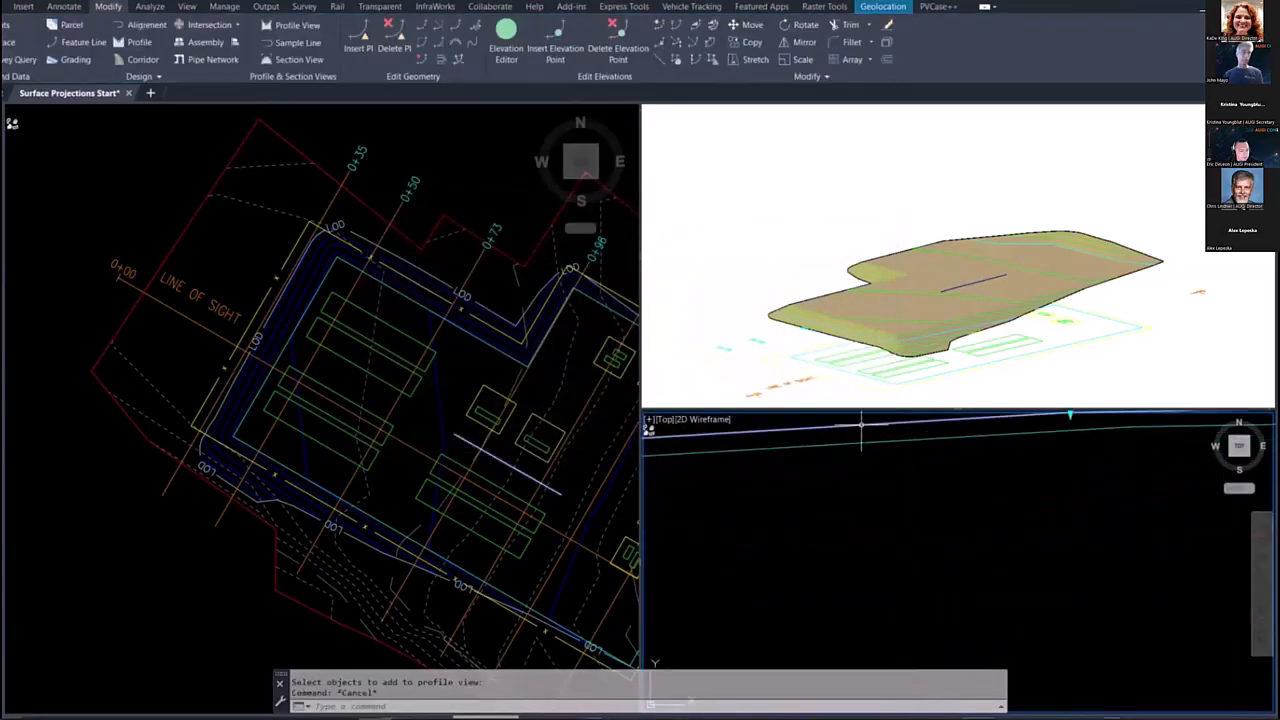
{"action": "left_click", "coordinate": [866, 450]}
{"action": "scroll", "coordinate": [900, 515], "scroll_direction": "down", "scroll_amount": 5}
Step: Move the 3D polyline beside the equipment pads straight up by 5 units in the plan view with displacement @0,0,5
{"action": "left_click", "coordinate": [449, 420]}
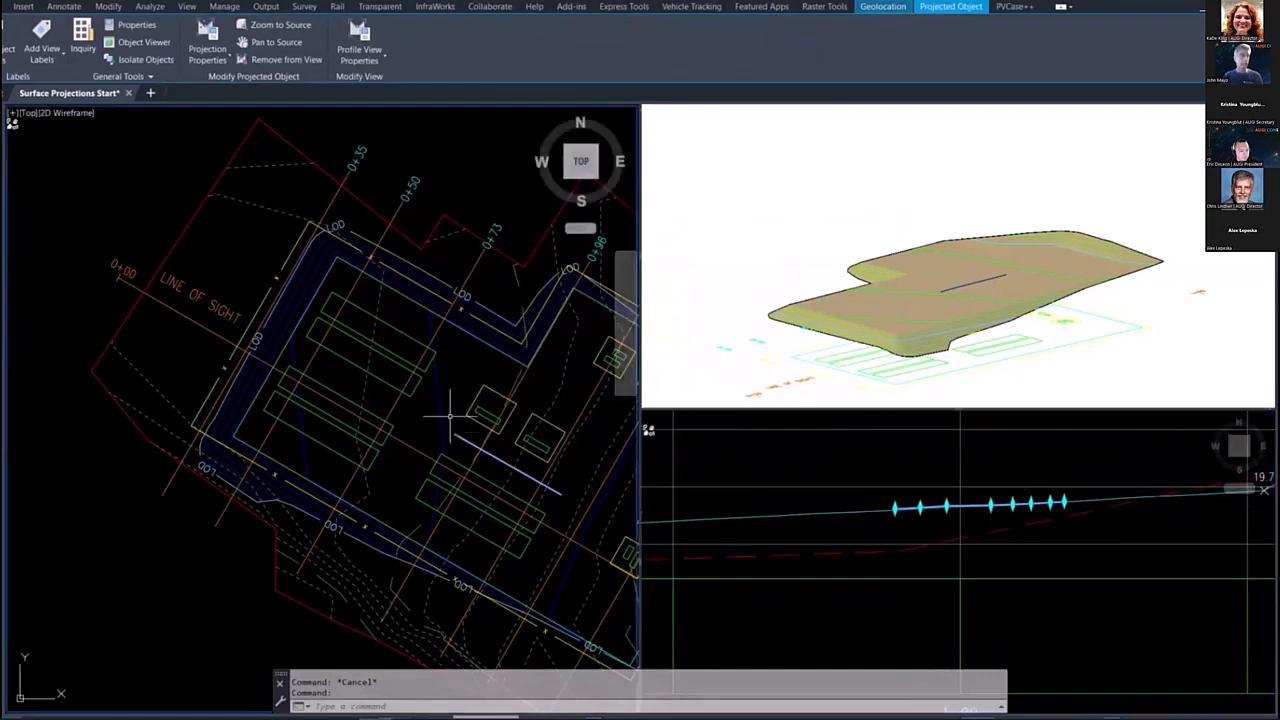
{"action": "type", "text": "m"}
{"action": "key", "text": "Return"}
{"action": "left_click", "coordinate": [462, 385]}
{"action": "type", "text": "@0,0,5"}
{"action": "key", "text": "Return"}
{"action": "key", "text": "Return"}
{"action": "left_click", "coordinate": [464, 441]}
{"action": "key", "text": "Return"}
{"action": "left_click", "coordinate": [465, 383]}
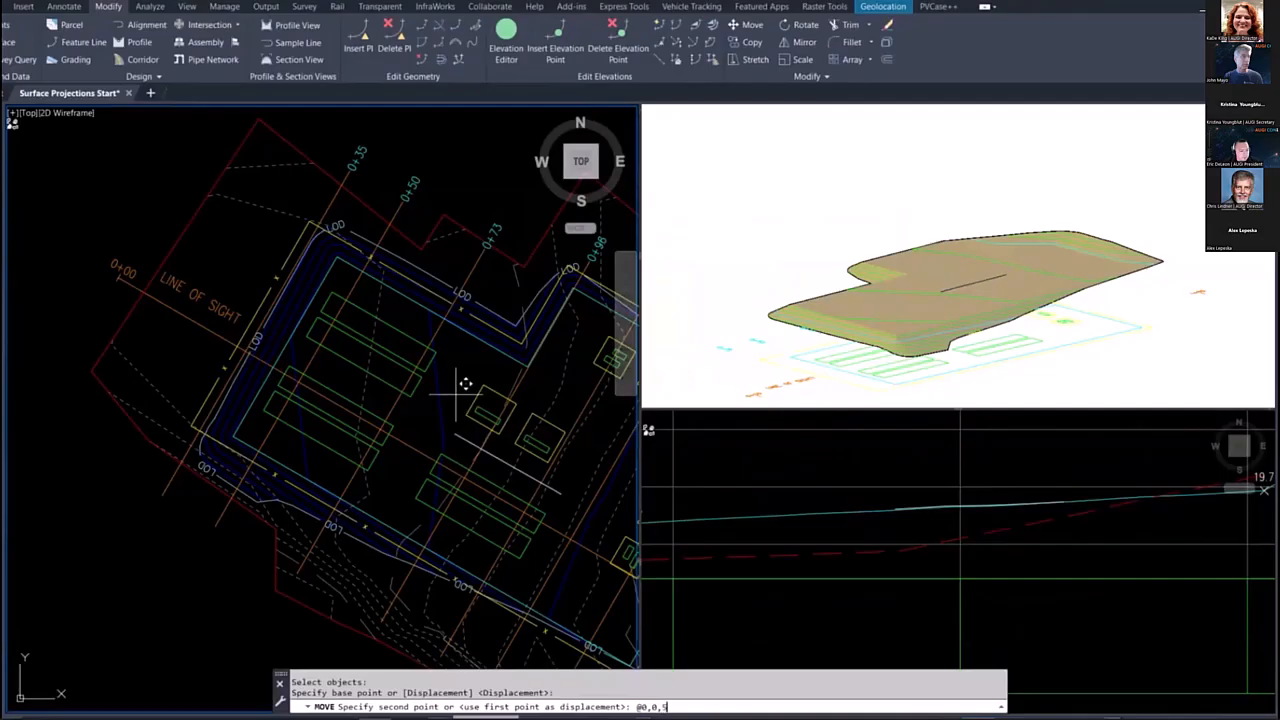
{"action": "key", "text": "Return"}
Step: Delete the projected 3D polyline from the line-of-sight profile view, keeping the source polyline in plan
{"action": "left_click", "coordinate": [844, 475]}
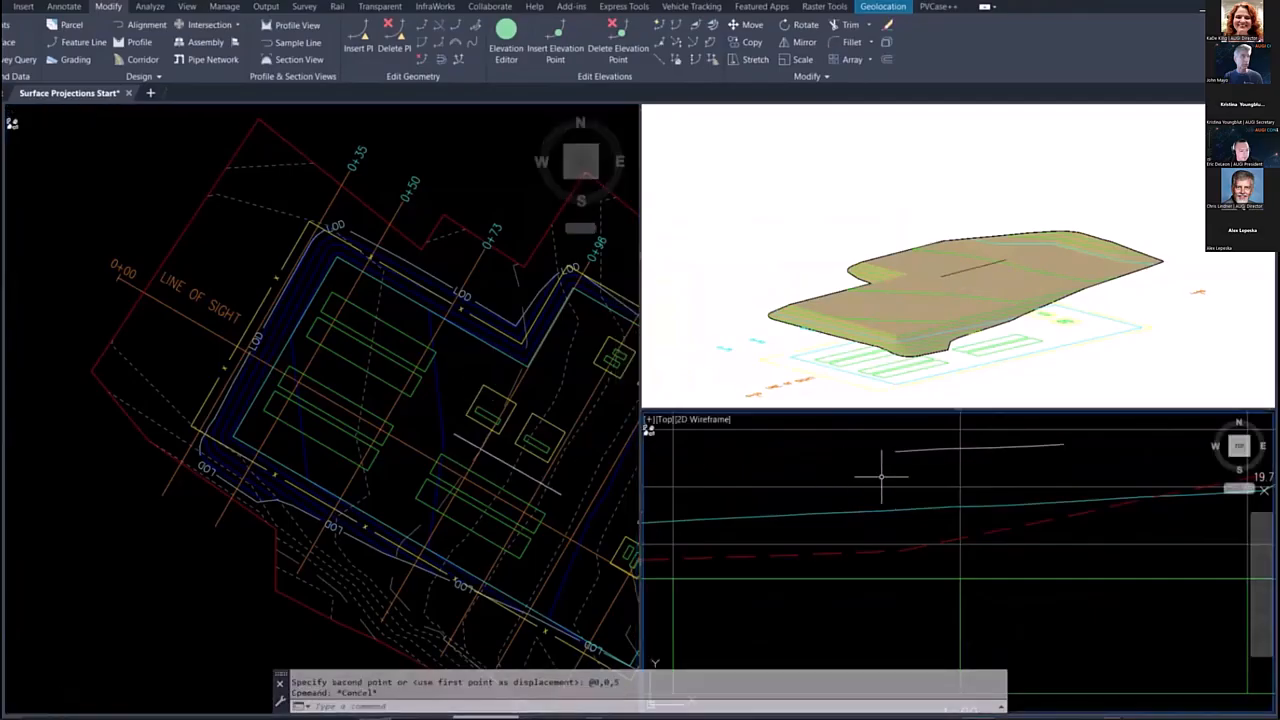
{"action": "scroll", "coordinate": [883, 502], "scroll_direction": "down", "scroll_amount": 2}
{"action": "left_click", "coordinate": [905, 474]}
{"action": "key", "text": "Delete"}
Step: Set the SITE-FENC fence polyline's elevations from the EXISTING surface, inserting intermediate grade break points
{"action": "left_click", "coordinate": [268, 280]}
{"action": "left_click", "coordinate": [268, 280]}
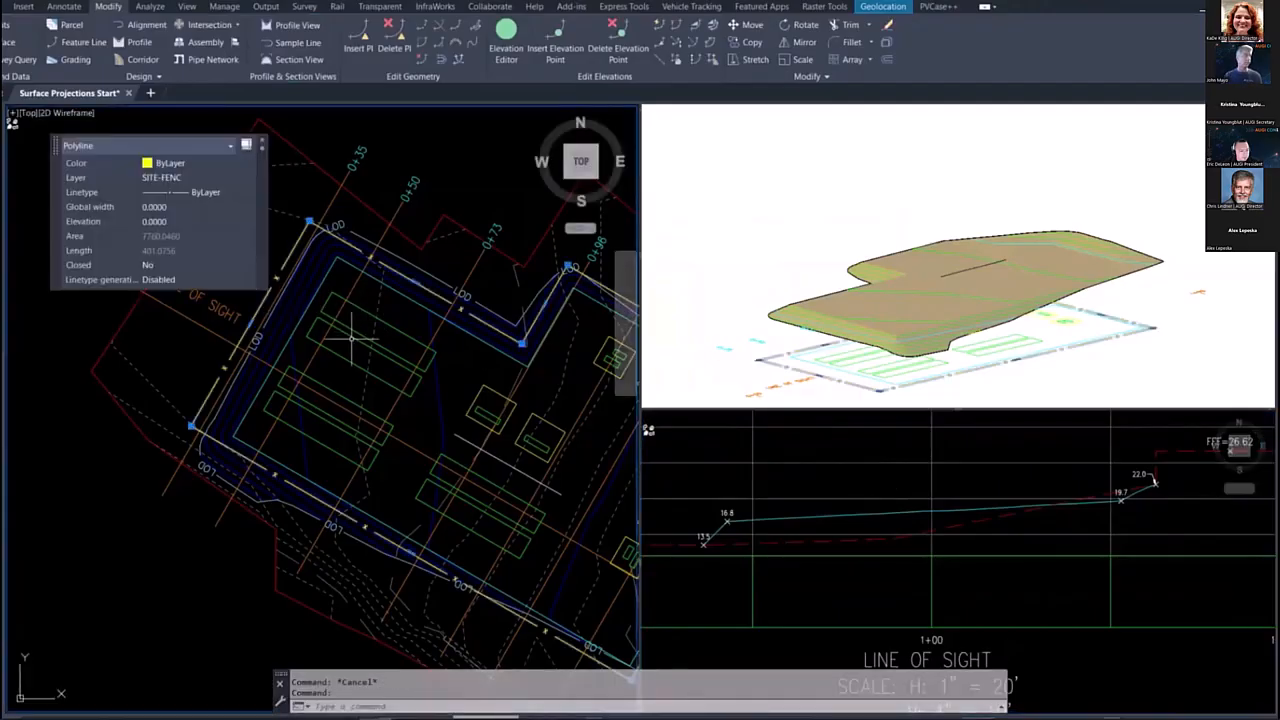
{"action": "scroll", "coordinate": [342, 380], "scroll_direction": "down", "scroll_amount": 3}
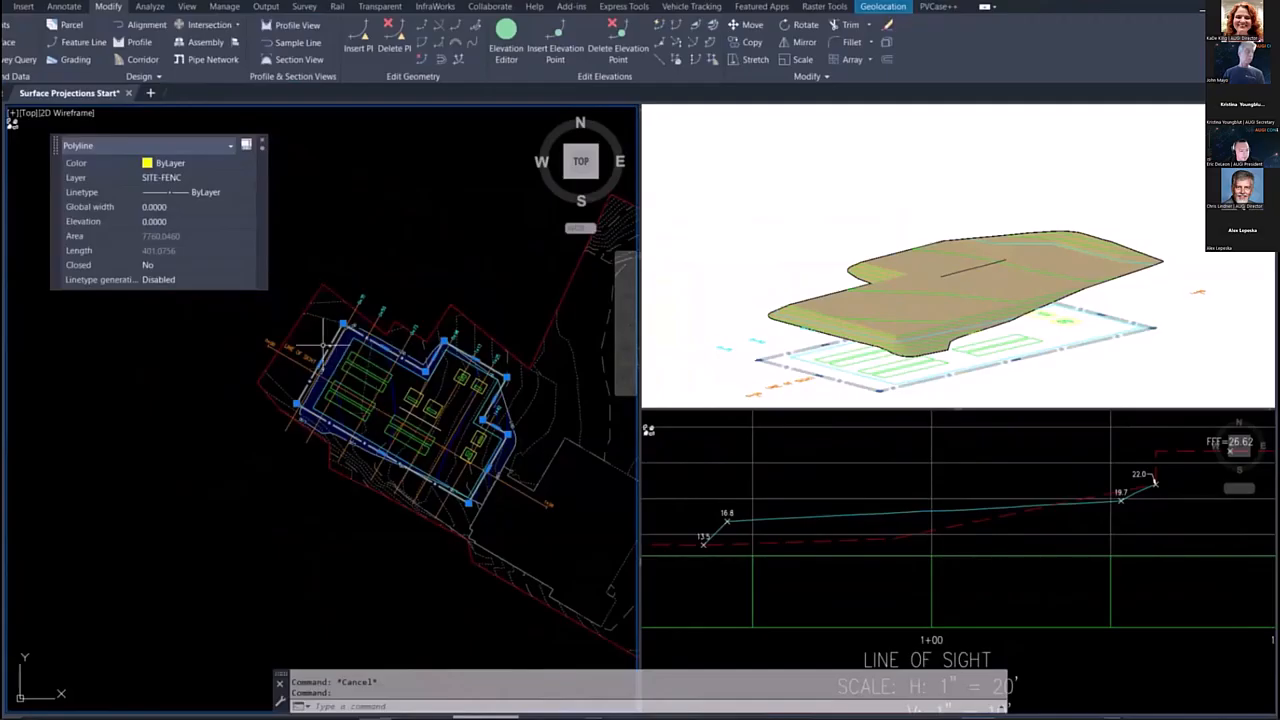
{"action": "left_click", "coordinate": [676, 58]}
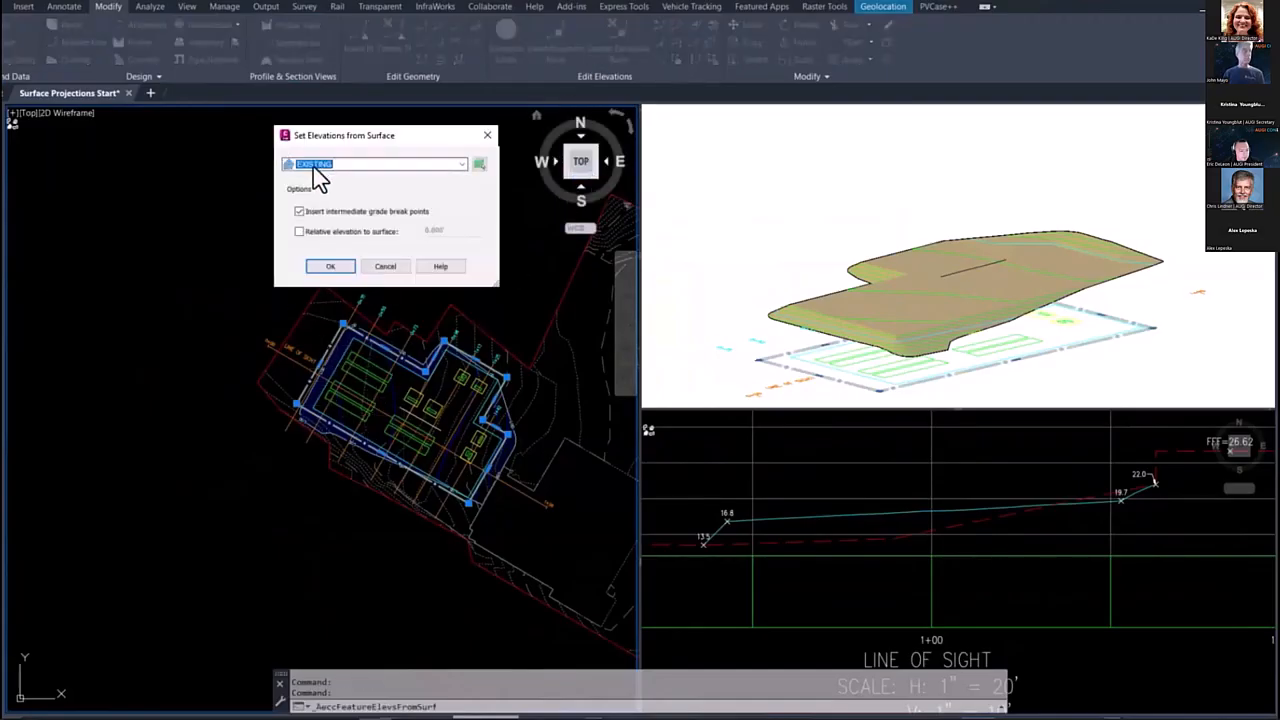
{"action": "left_click", "coordinate": [318, 170]}
{"action": "left_click", "coordinate": [313, 167]}
{"action": "left_click", "coordinate": [313, 167]}
{"action": "left_click", "coordinate": [320, 188]}
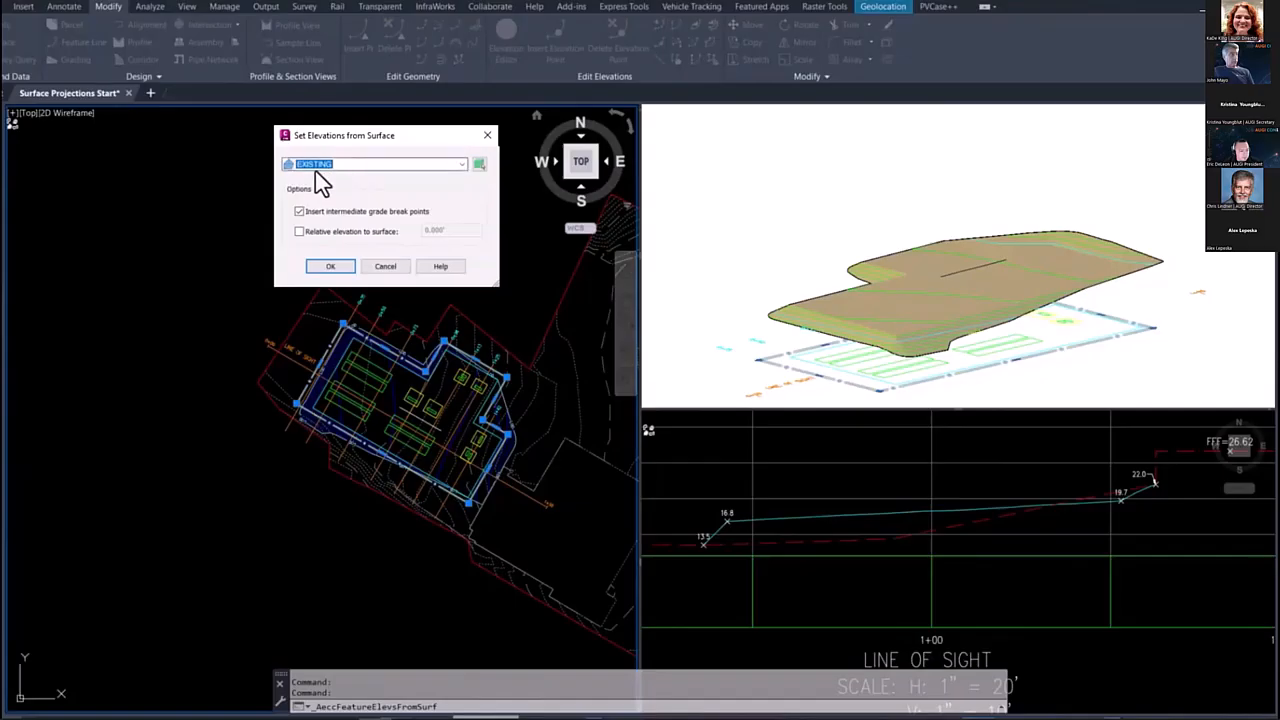
{"action": "left_click", "coordinate": [329, 268]}
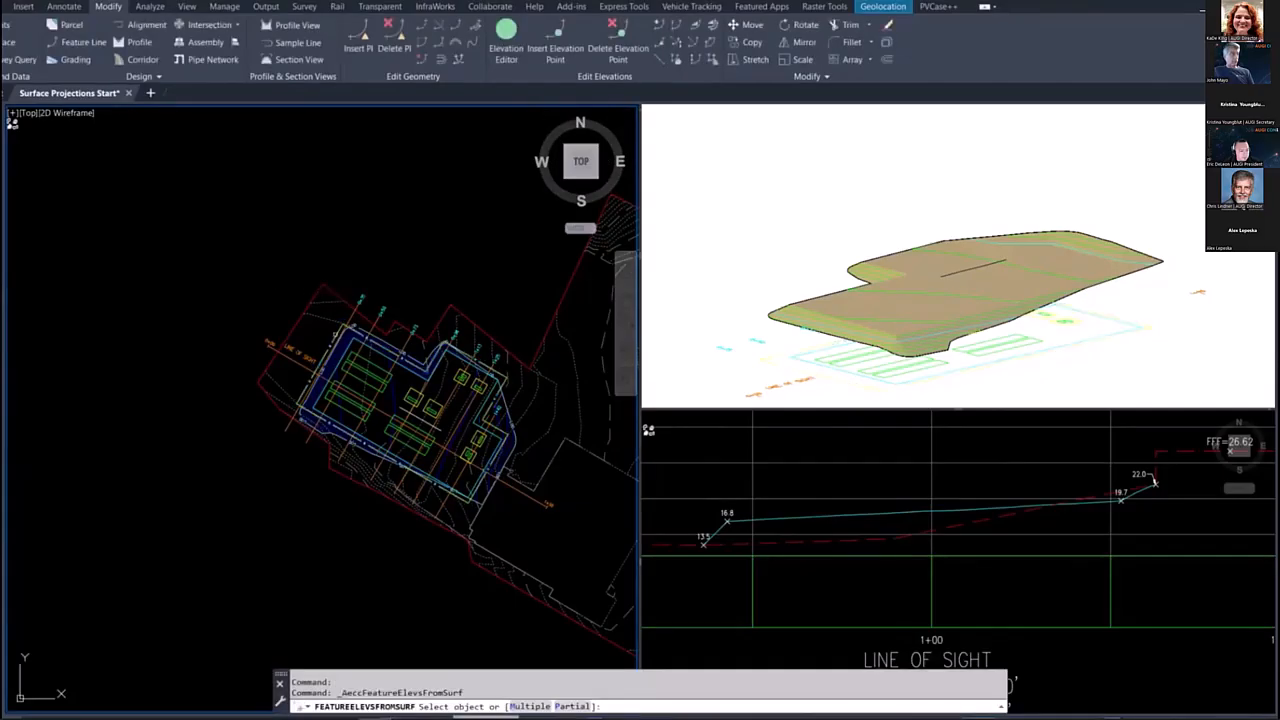
{"action": "left_click", "coordinate": [335, 334]}
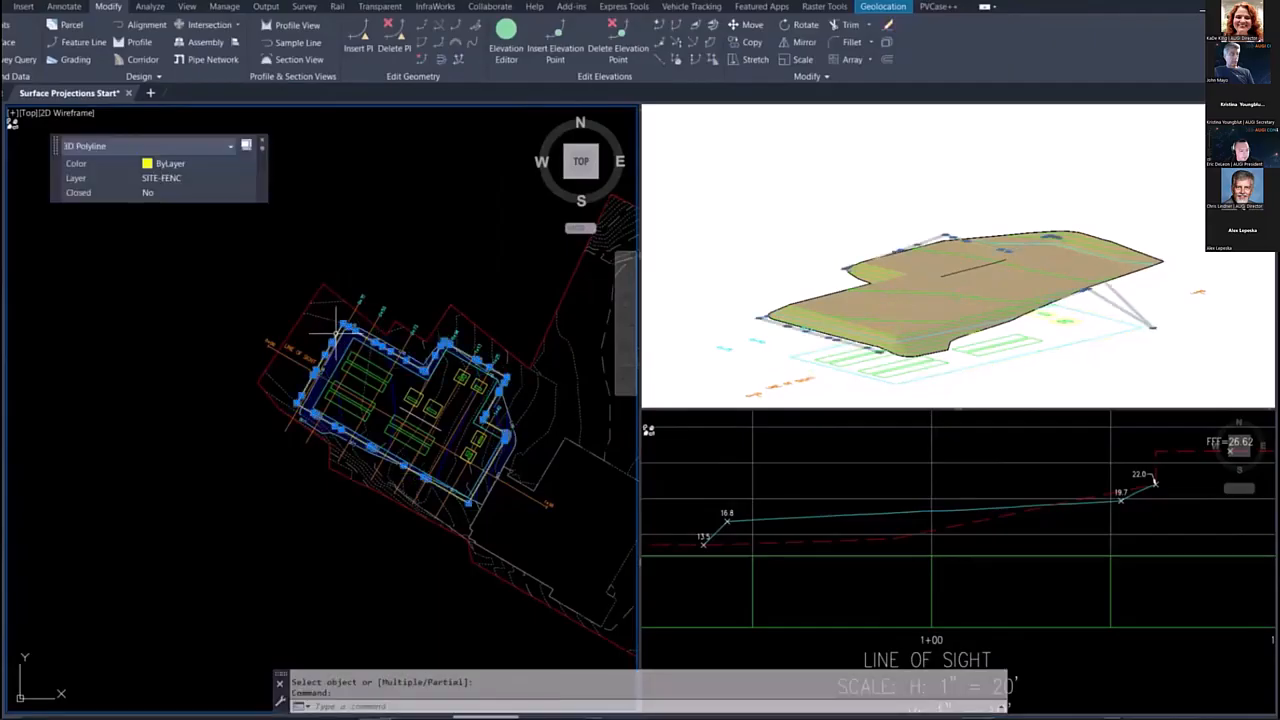
{"action": "key", "text": "Escape"}
Step: Reapply the EXISTING surface elevations to the fence 3D polyline with intermediate grade break points
{"action": "key", "text": "Return"}
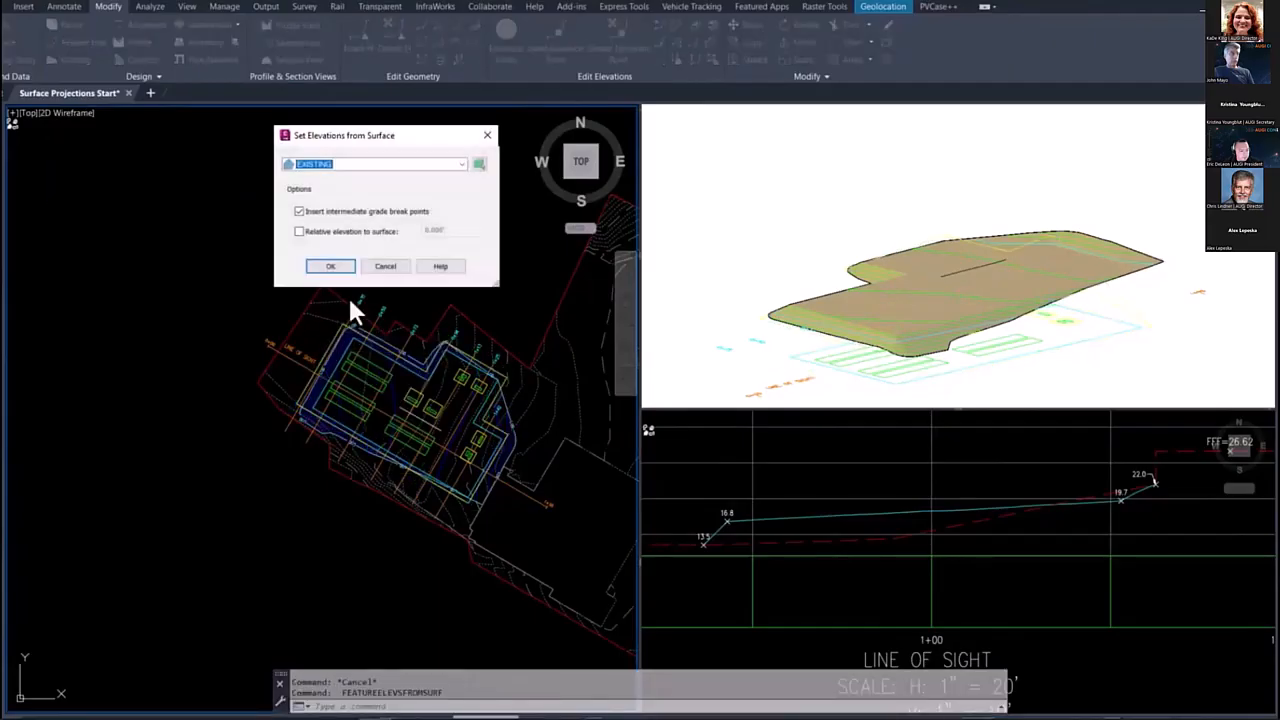
{"action": "left_click", "coordinate": [313, 168]}
{"action": "left_click", "coordinate": [318, 178]}
{"action": "left_click", "coordinate": [330, 266]}
{"action": "left_click", "coordinate": [333, 337]}
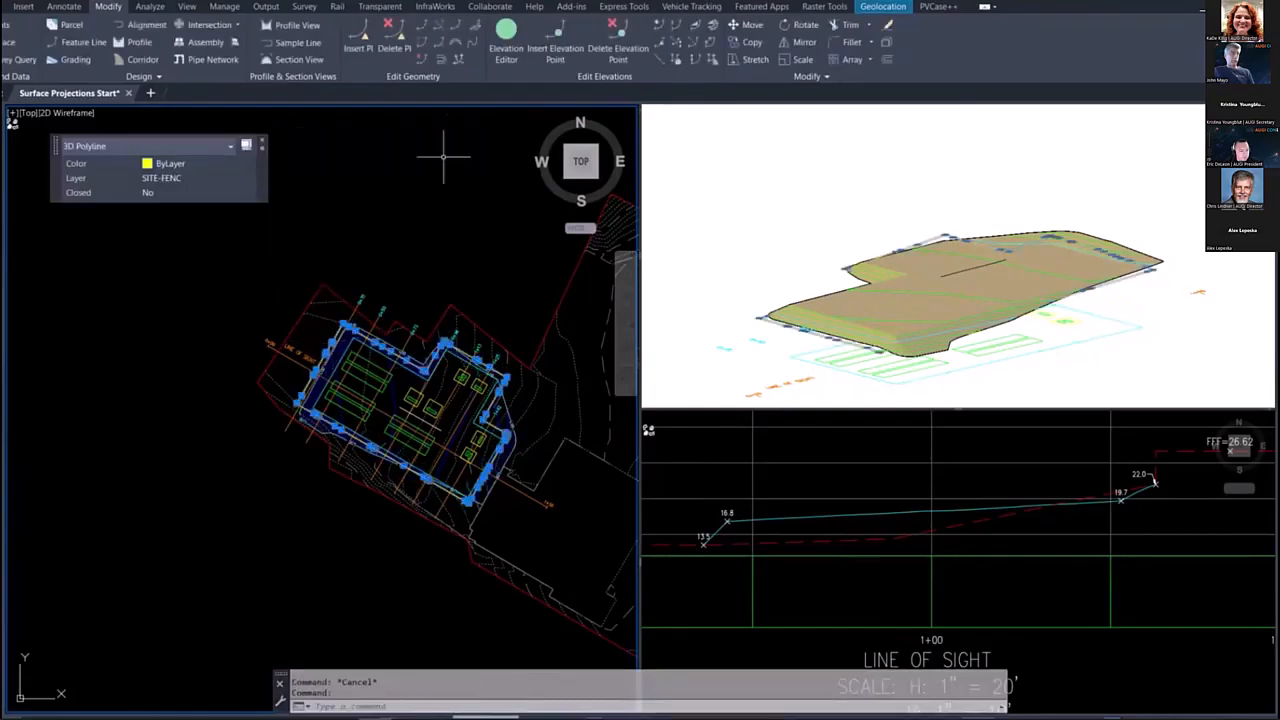
Step: Set the fence 3D polyline's elevations from the Proposed surface, inserting intermediate grade break points
{"action": "left_click", "coordinate": [677, 59]}
{"action": "left_click", "coordinate": [320, 165]}
{"action": "left_click", "coordinate": [318, 210]}
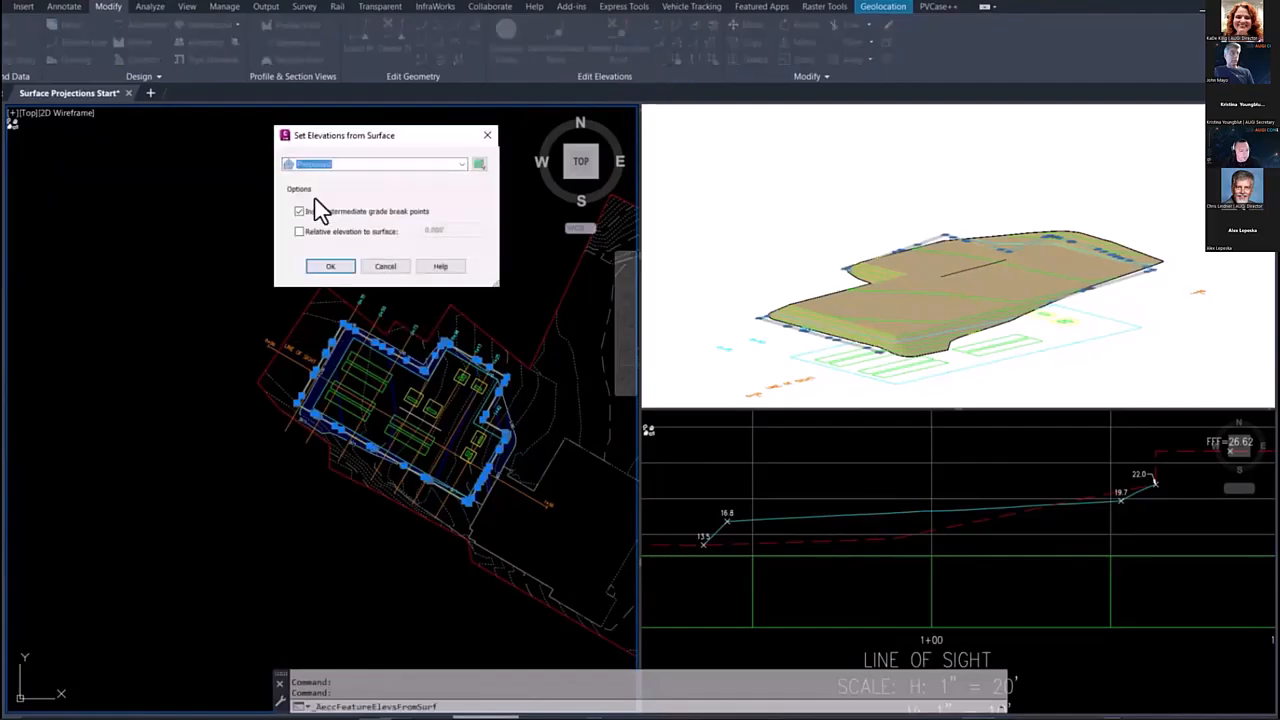
{"action": "left_click", "coordinate": [329, 268]}
{"action": "left_click", "coordinate": [334, 340]}
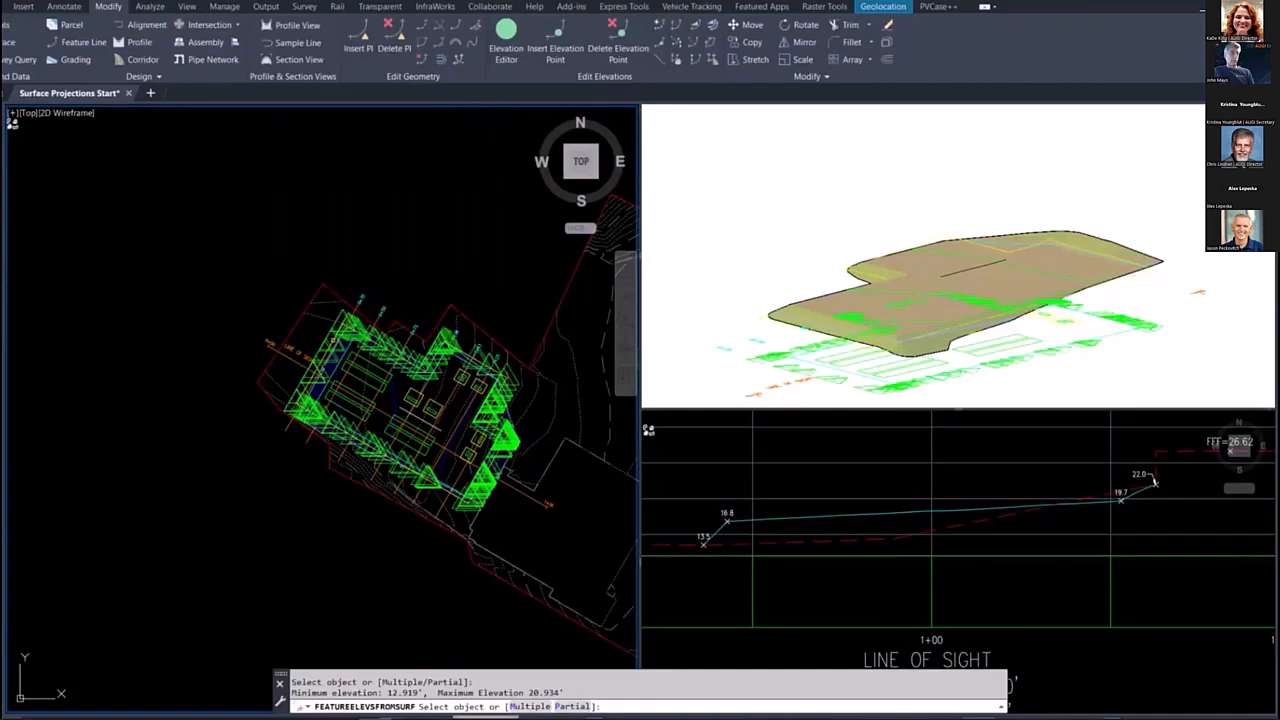
{"action": "key", "text": "Escape"}
Step: Select the fence polyline in the 3D view and examine from several angles how it follows the surface
{"action": "scroll", "coordinate": [340, 400], "scroll_direction": "up", "scroll_amount": 4}
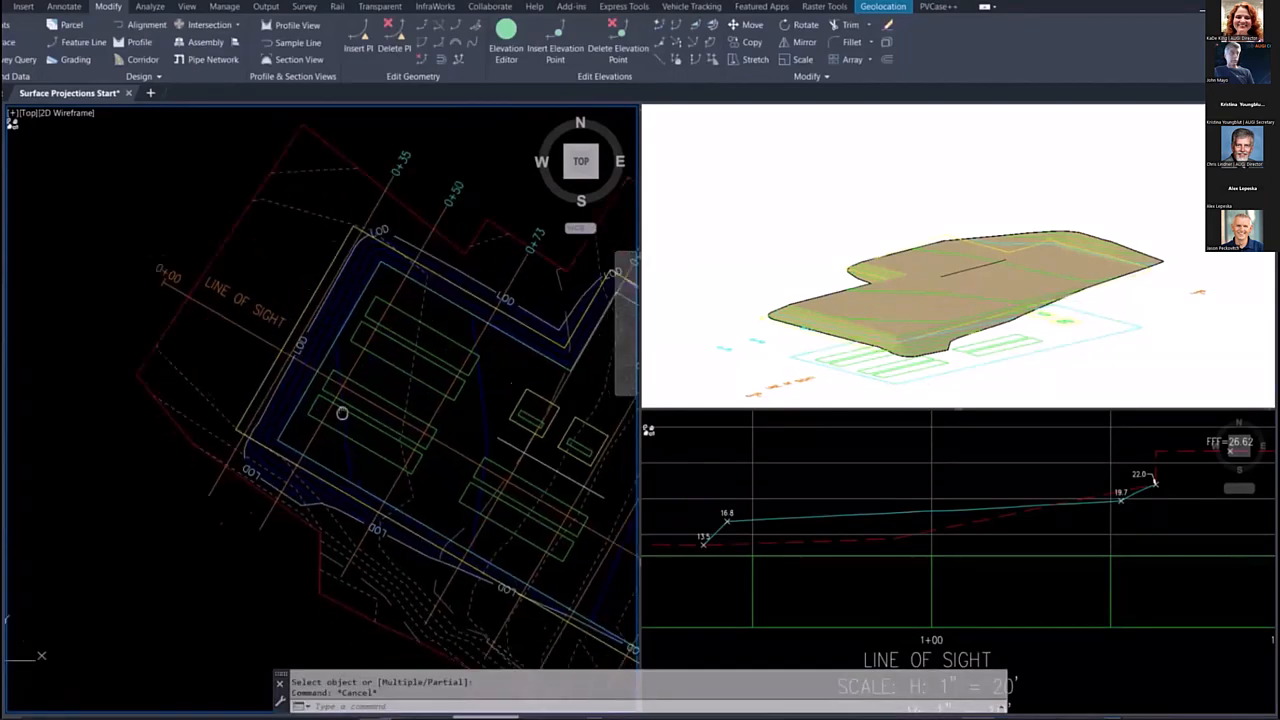
{"action": "scroll", "coordinate": [920, 344], "scroll_direction": "up", "scroll_amount": 4}
{"action": "middle_click_drag", "start_coordinate": [902, 345], "coordinate": [997, 314], "text": "shift"}
{"action": "left_click", "coordinate": [985, 355]}
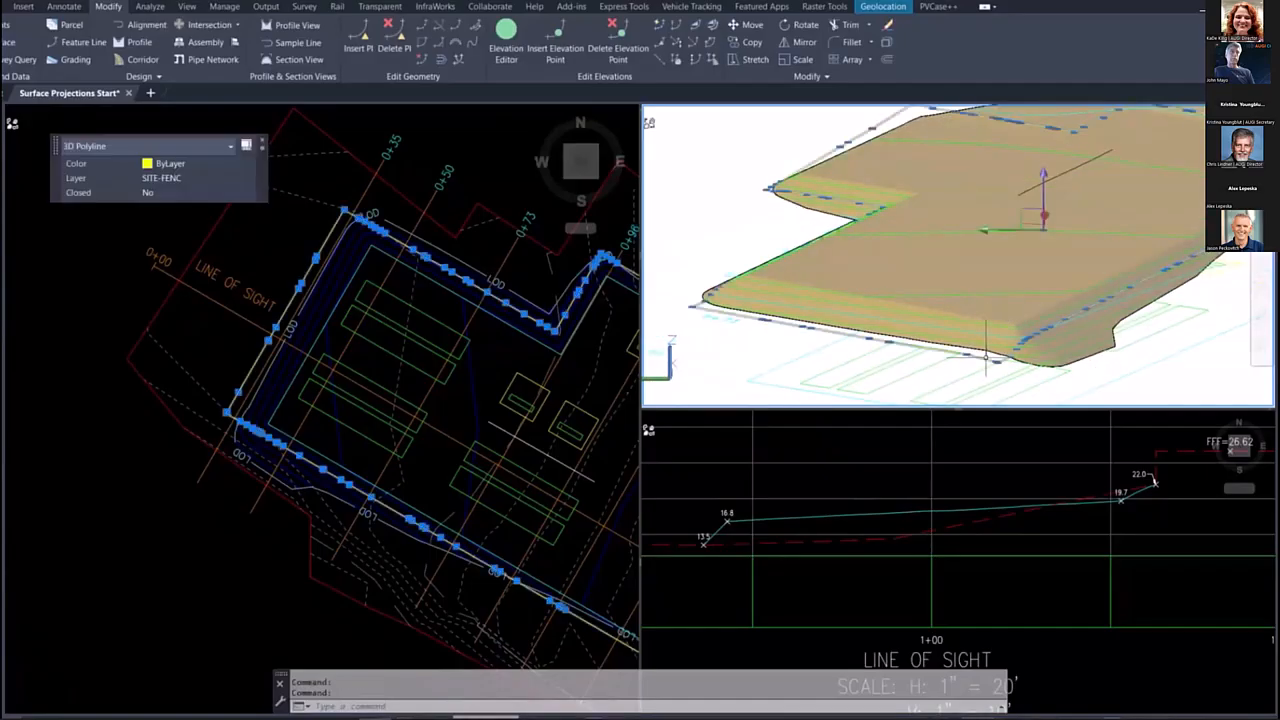
{"action": "scroll", "coordinate": [1003, 326], "scroll_direction": "down", "scroll_amount": 2}
{"action": "middle_click_drag", "start_coordinate": [1093, 309], "coordinate": [976, 336], "text": "shift"}
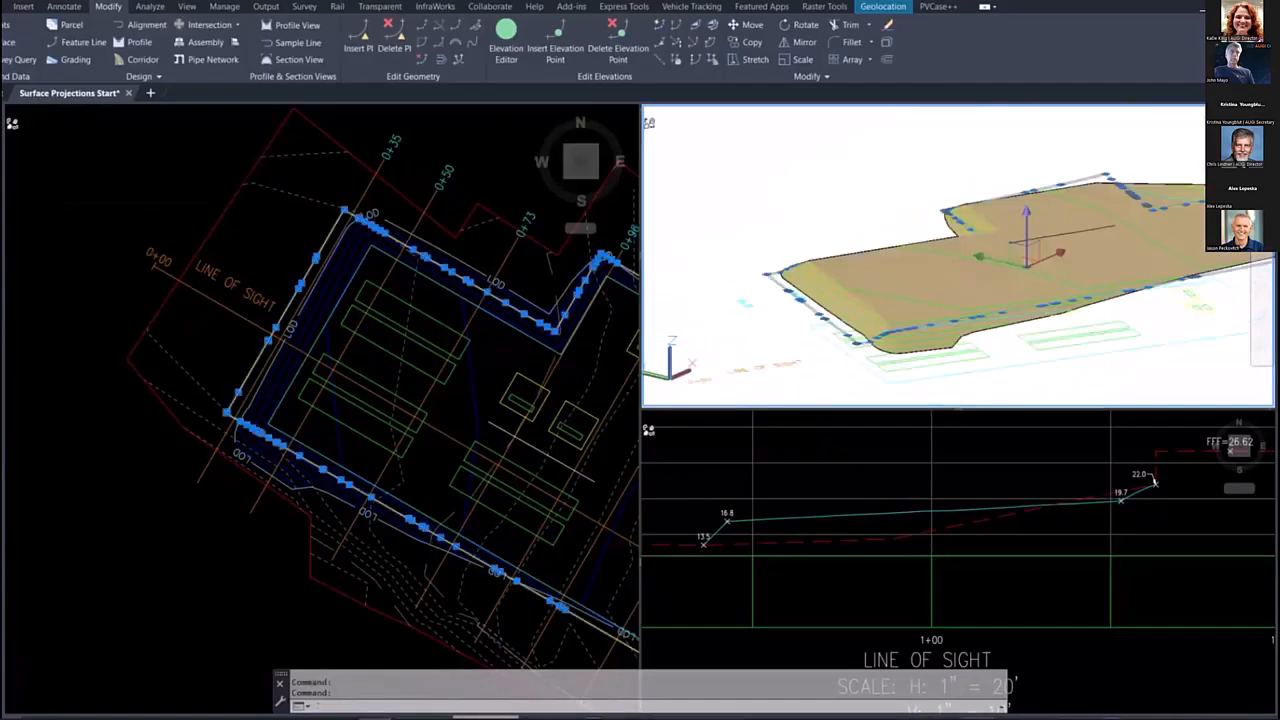
{"action": "scroll", "coordinate": [490, 370], "scroll_direction": "down", "scroll_amount": 5}
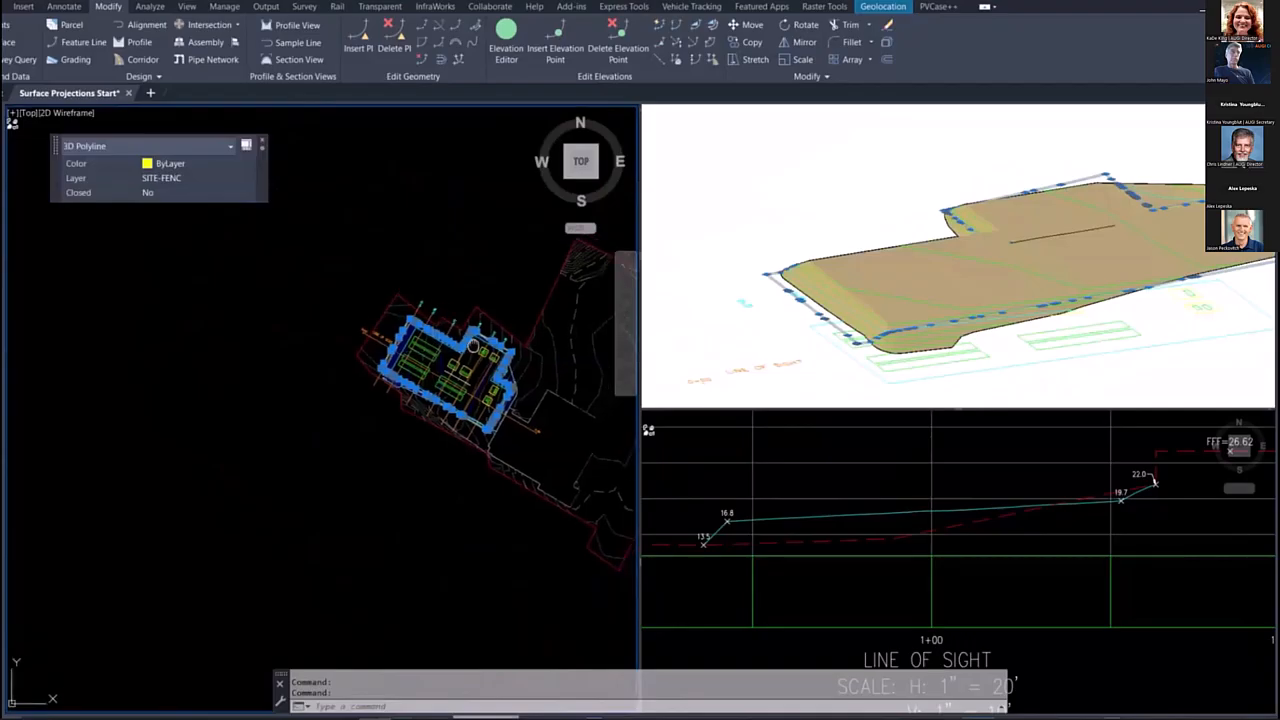
Step: Project the selected fence 3D polyline onto the line-of-sight profile view with the By Layer style and object elevations
{"action": "right_click", "coordinate": [457, 310]}
{"action": "mouse_move", "coordinate": [563, 335]}
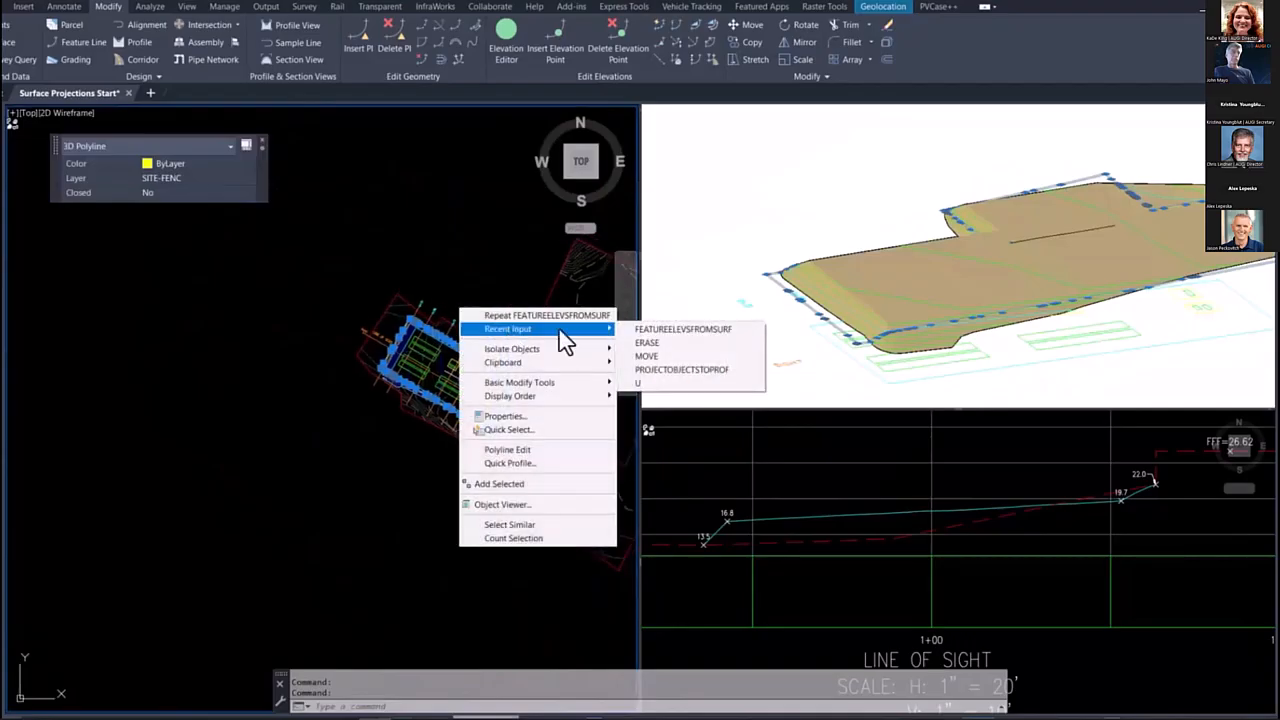
{"action": "left_click", "coordinate": [660, 370]}
{"action": "left_click", "coordinate": [810, 475]}
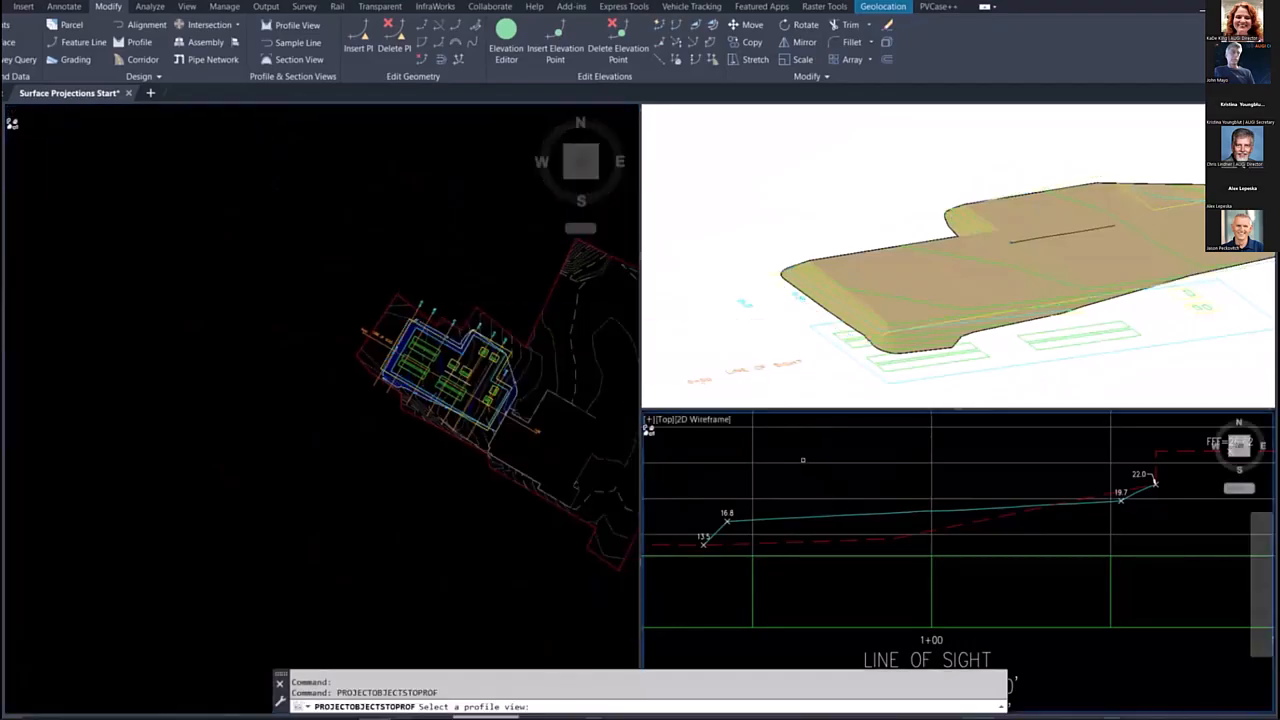
{"action": "left_click", "coordinate": [800, 461]}
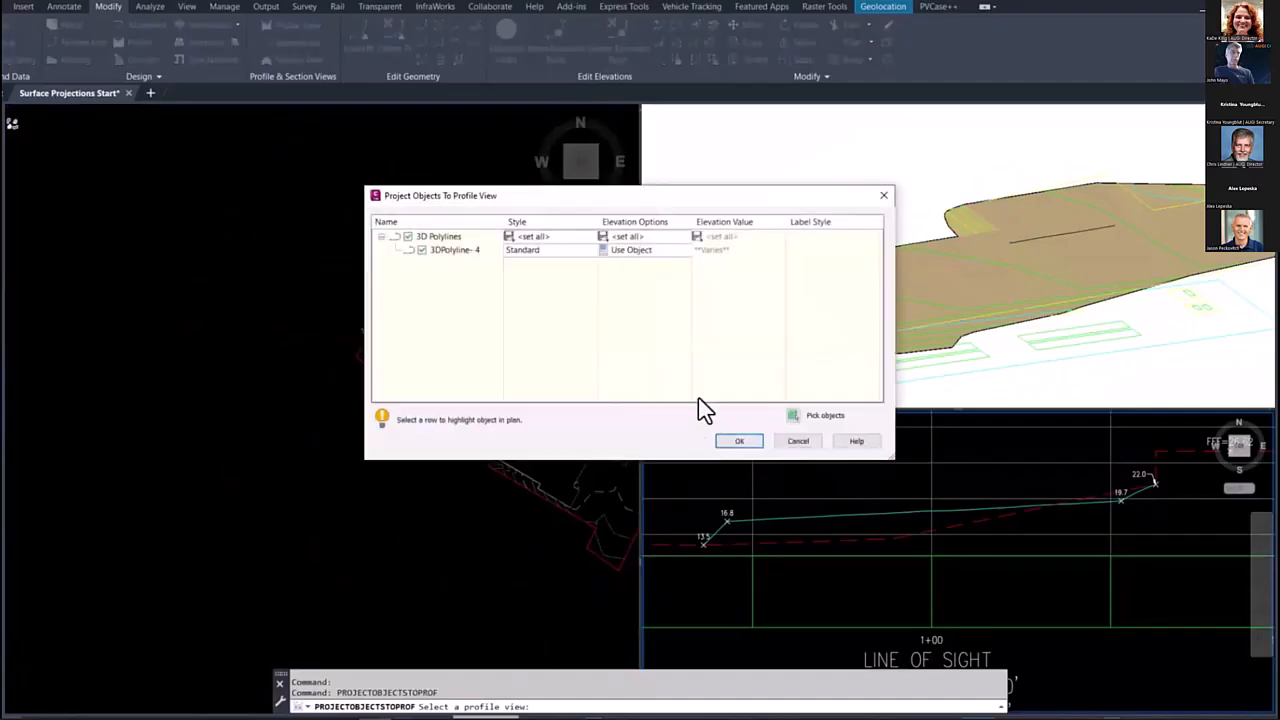
{"action": "left_click", "coordinate": [529, 251]}
{"action": "left_click", "coordinate": [552, 316]}
{"action": "left_click", "coordinate": [530, 328]}
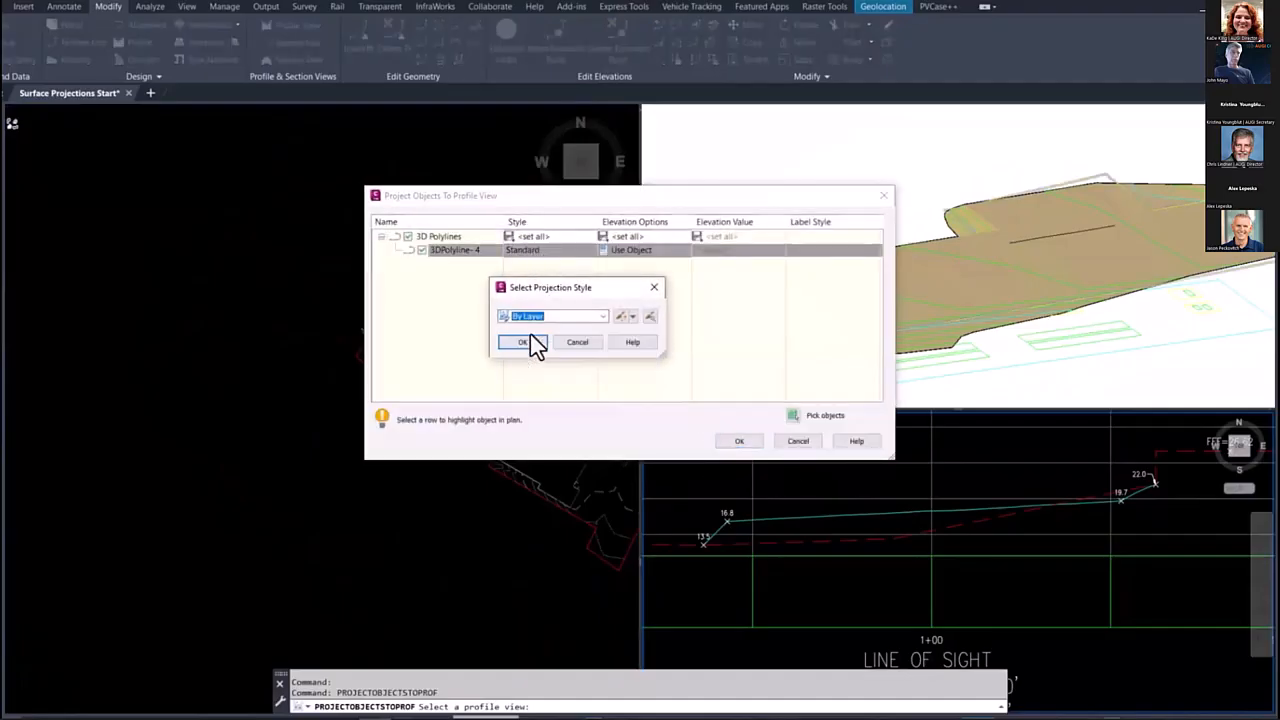
{"action": "left_click", "coordinate": [522, 342]}
{"action": "left_click", "coordinate": [739, 442]}
{"action": "key", "text": "Escape"}
Step: Erase the projected fence line from the line-of-sight profile view
{"action": "scroll", "coordinate": [866, 537], "scroll_direction": "up", "scroll_amount": 3}
{"action": "left_click", "coordinate": [866, 537]}
{"action": "scroll", "coordinate": [868, 520], "scroll_direction": "down", "scroll_amount": 4}
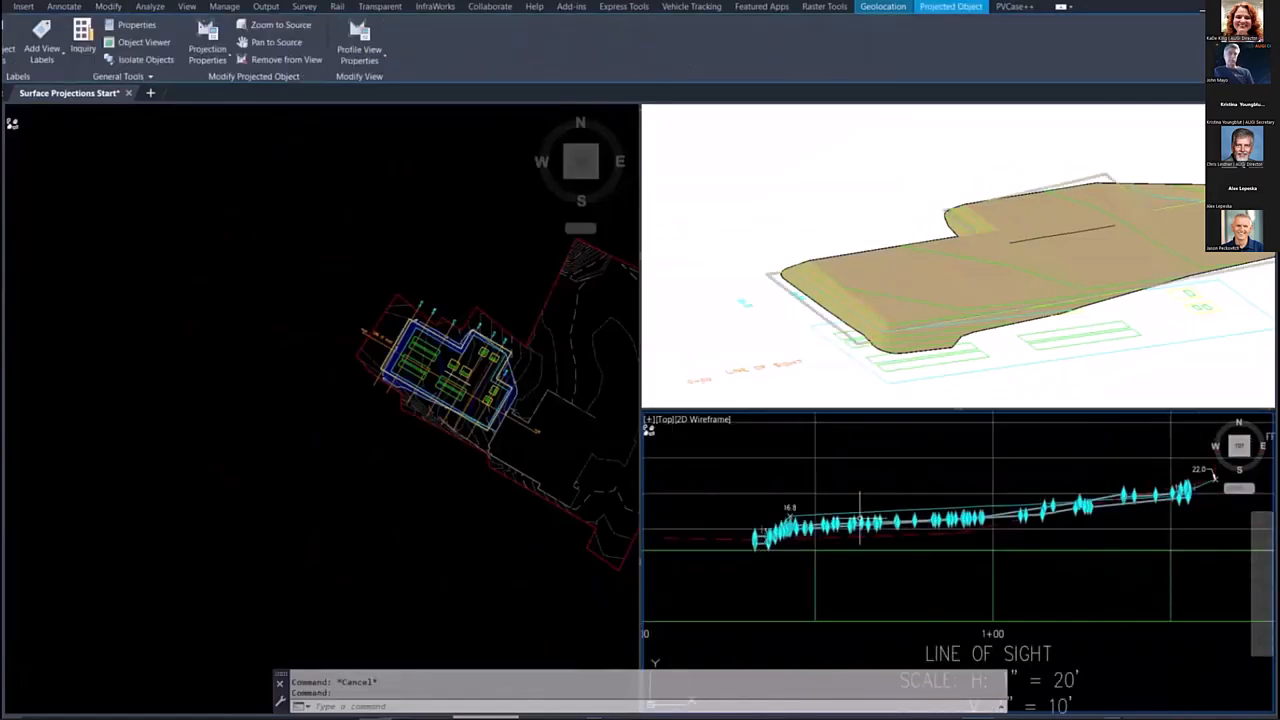
{"action": "scroll", "coordinate": [1037, 500], "scroll_direction": "down", "scroll_amount": 6}
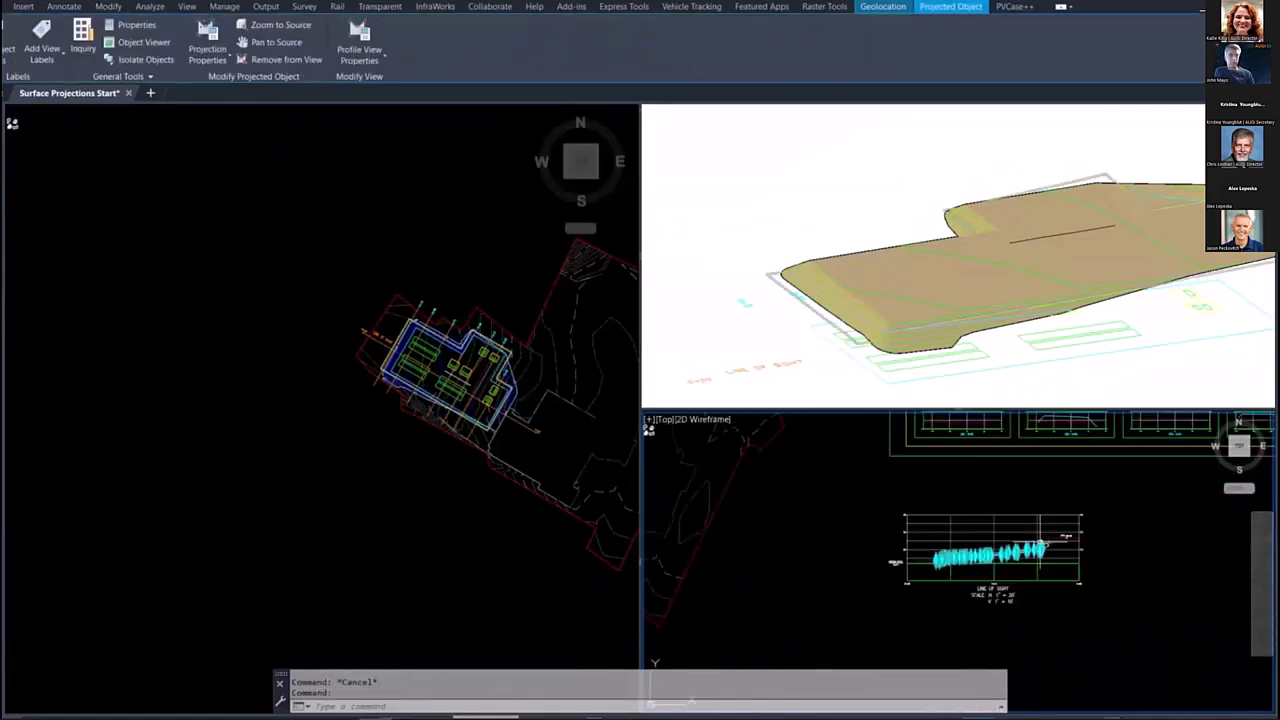
{"action": "type", "text": "e"}
{"action": "key", "text": "Return"}
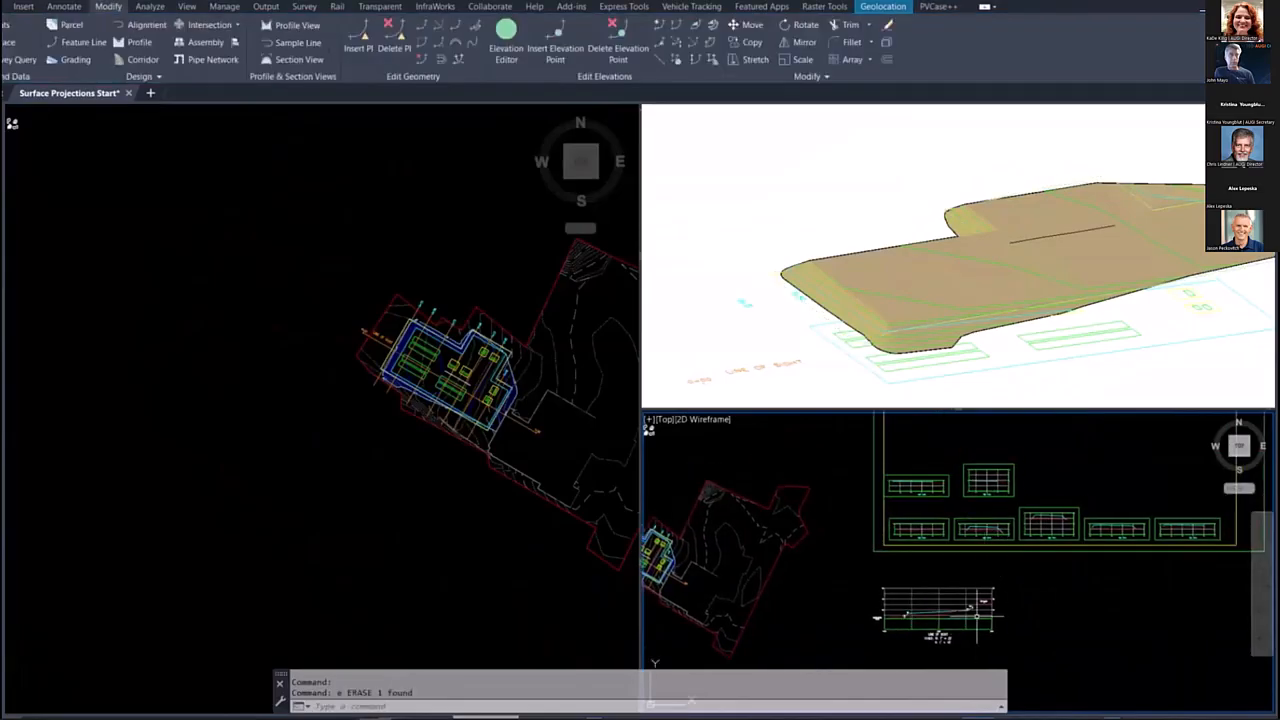
Step: Offset the fence 3D polyline by 0.05 toward the inside of the site with an elevation difference of 8
{"action": "scroll", "coordinate": [937, 568], "scroll_direction": "up", "scroll_amount": 5}
{"action": "left_click", "coordinate": [362, 360]}
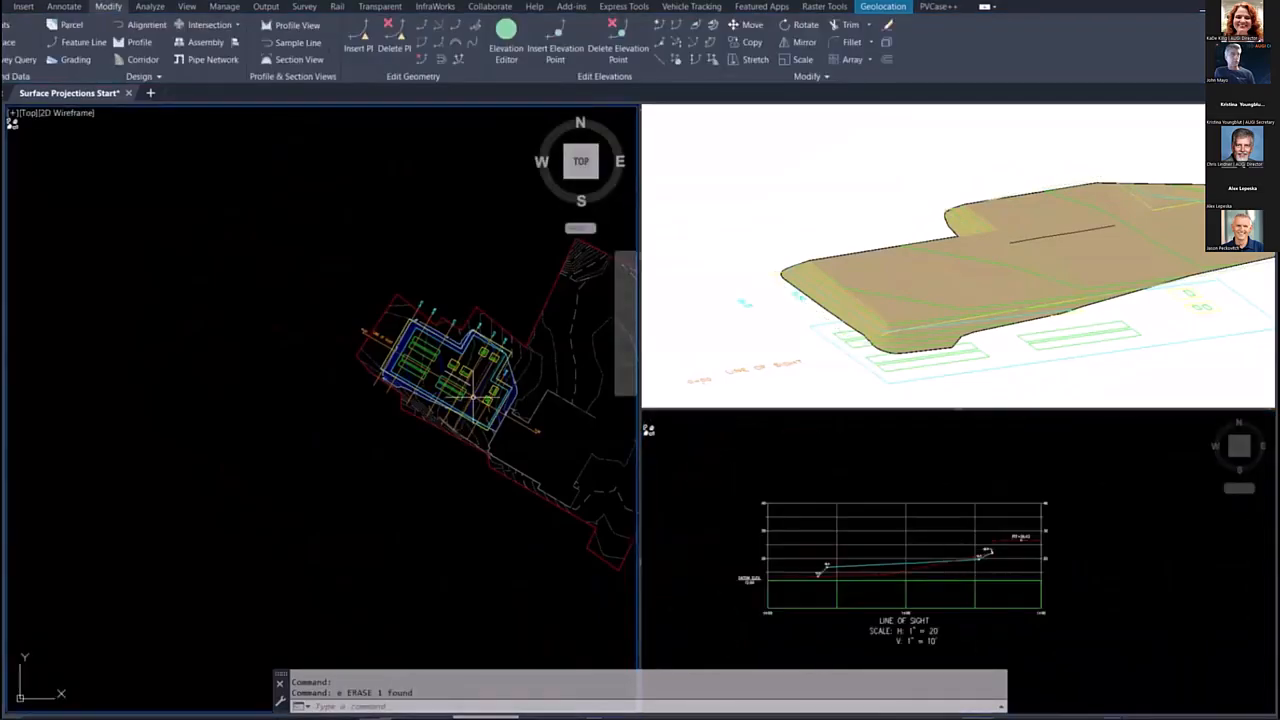
{"action": "scroll", "coordinate": [468, 382], "scroll_direction": "up", "scroll_amount": 4}
{"action": "scroll", "coordinate": [255, 245], "scroll_direction": "up", "scroll_amount": 6}
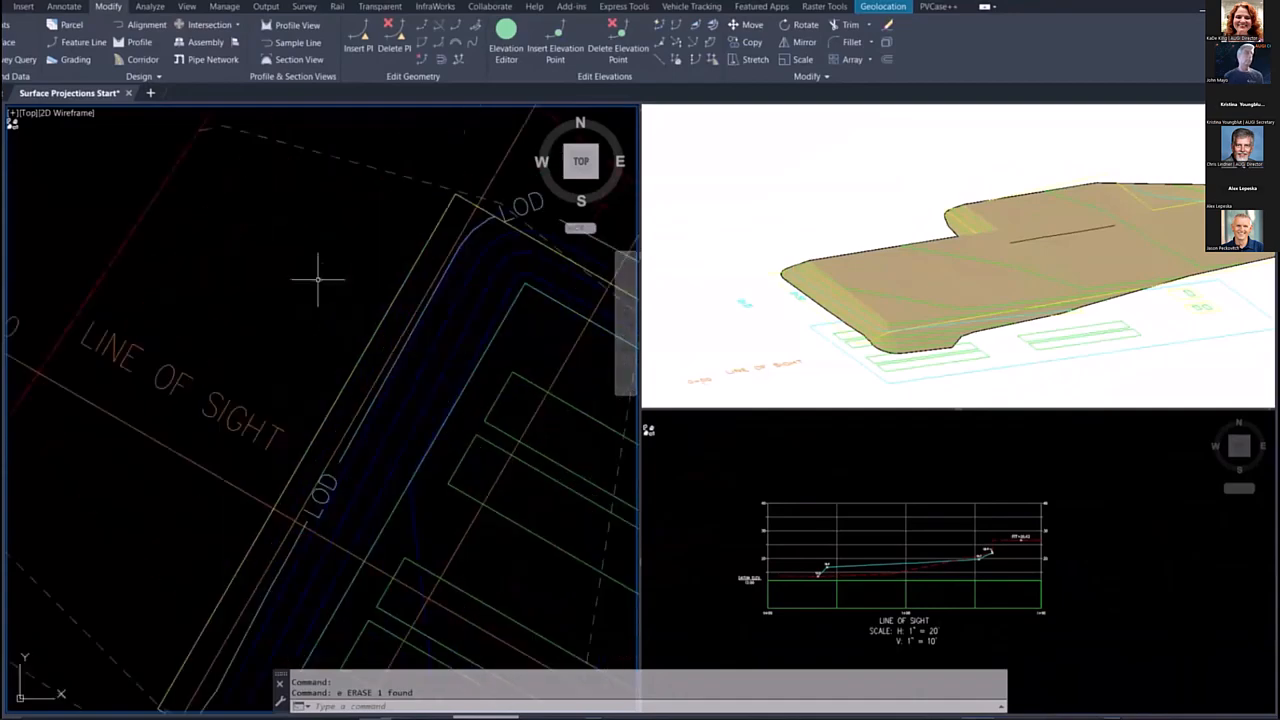
{"action": "key", "text": "Escape"}
{"action": "left_click", "coordinate": [255, 245]}
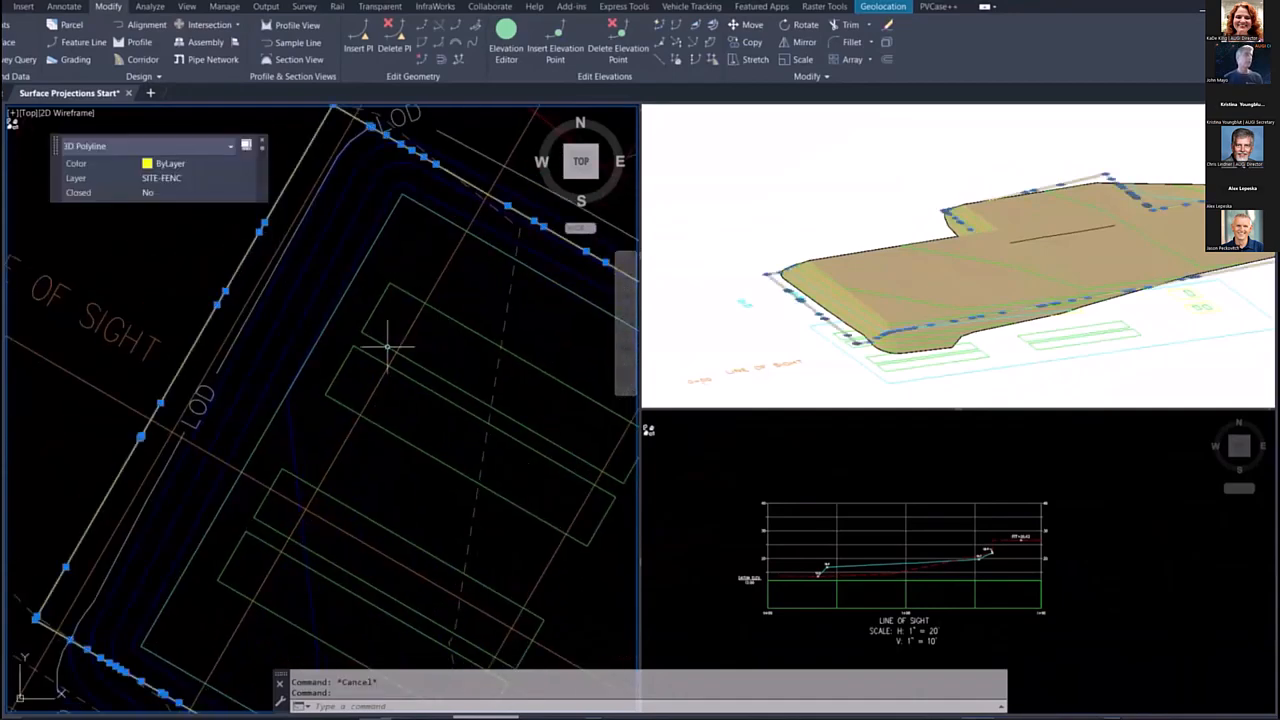
{"action": "scroll", "coordinate": [340, 268], "scroll_direction": "down", "scroll_amount": 4}
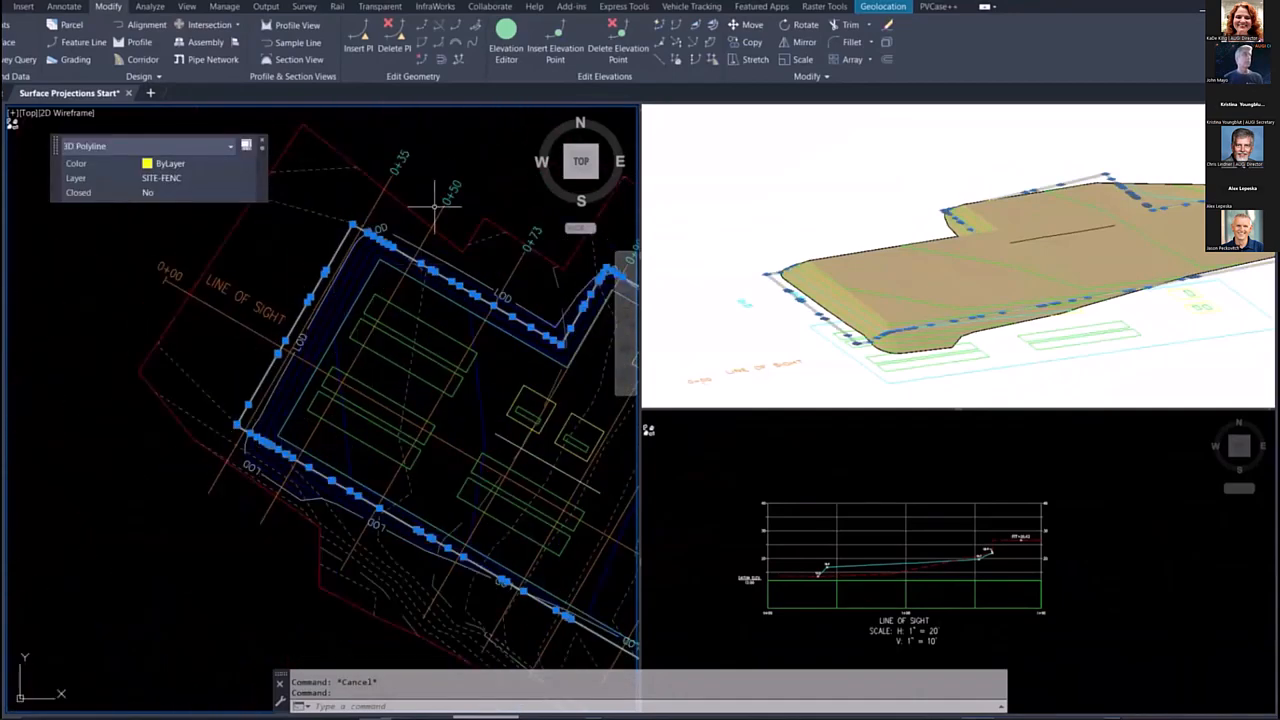
{"action": "left_click", "coordinate": [440, 60]}
{"action": "type", "text": ".05"}
{"action": "key", "text": "Return"}
{"action": "left_click", "coordinate": [348, 290]}
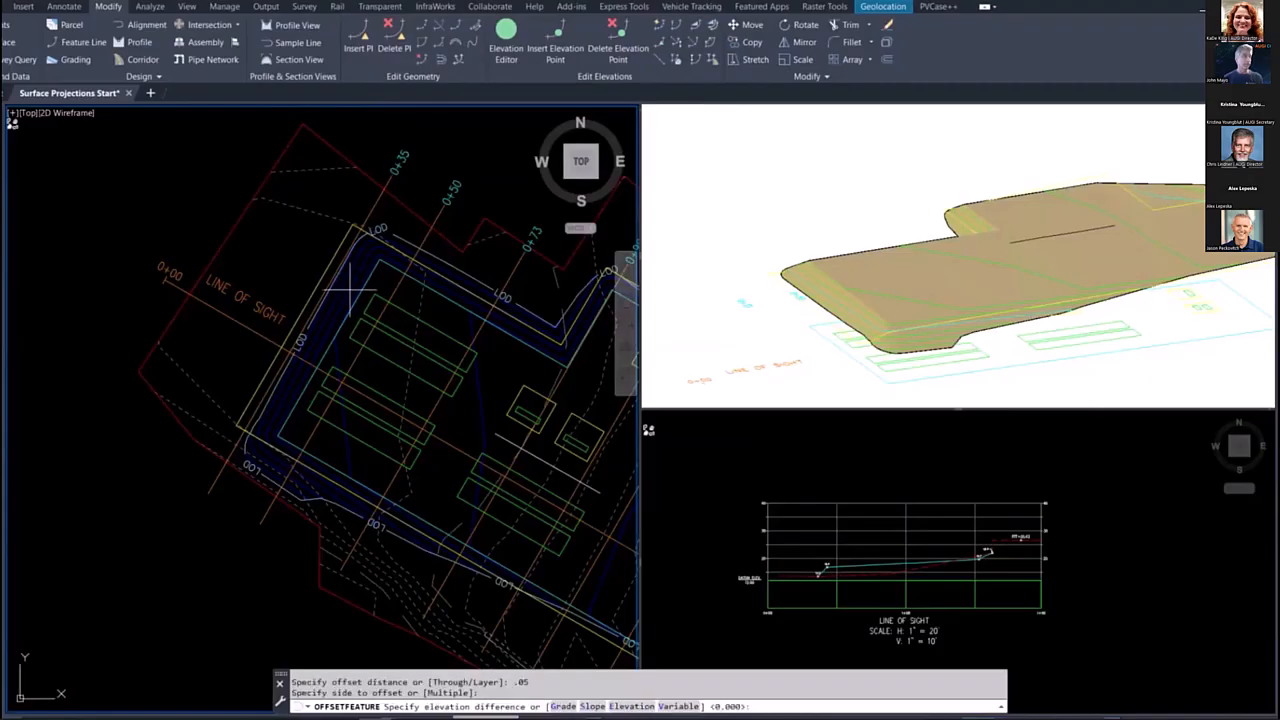
{"action": "key", "text": "Return"}
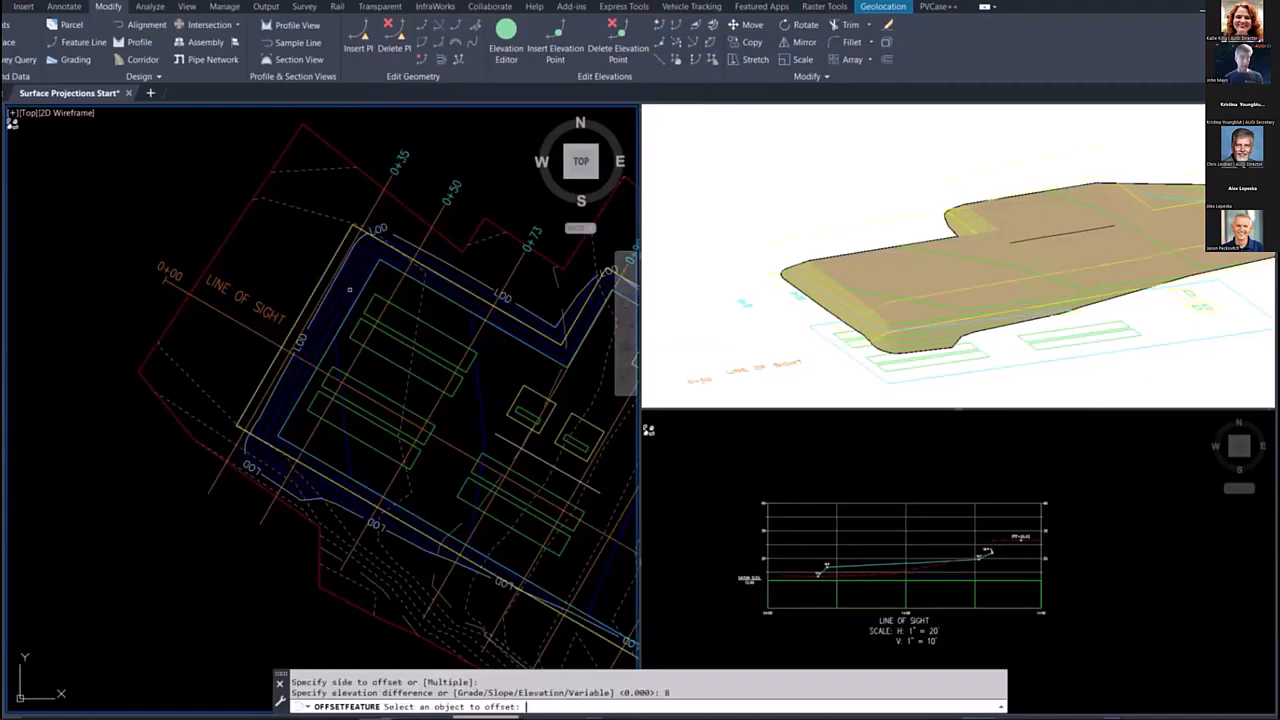
{"action": "key", "text": "Escape"}
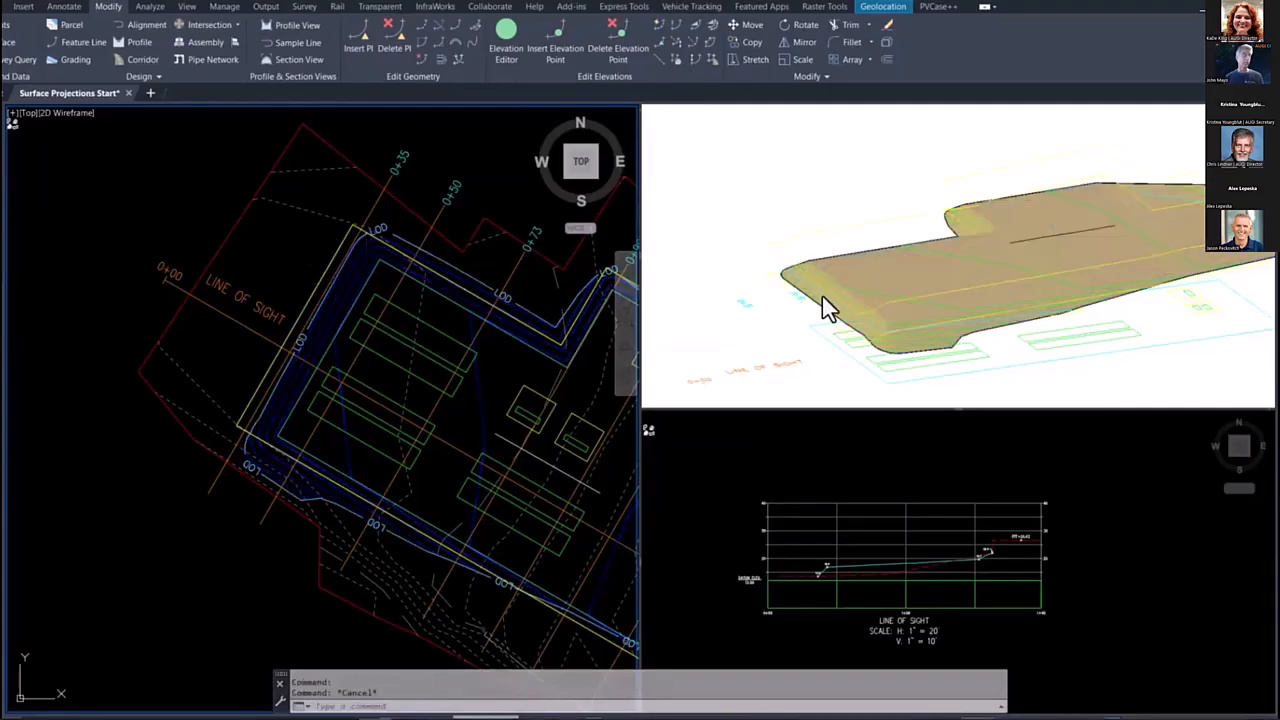
Step: Change the SITE-FENC layer color to magenta so that both fence 3D polylines use it
{"action": "left_click", "coordinate": [786, 303]}
{"action": "left_click", "coordinate": [377, 286]}
{"action": "left_click", "coordinate": [340, 262]}
{"action": "left_click", "coordinate": [284, 216]}
{"action": "left_click", "coordinate": [273, 1]}
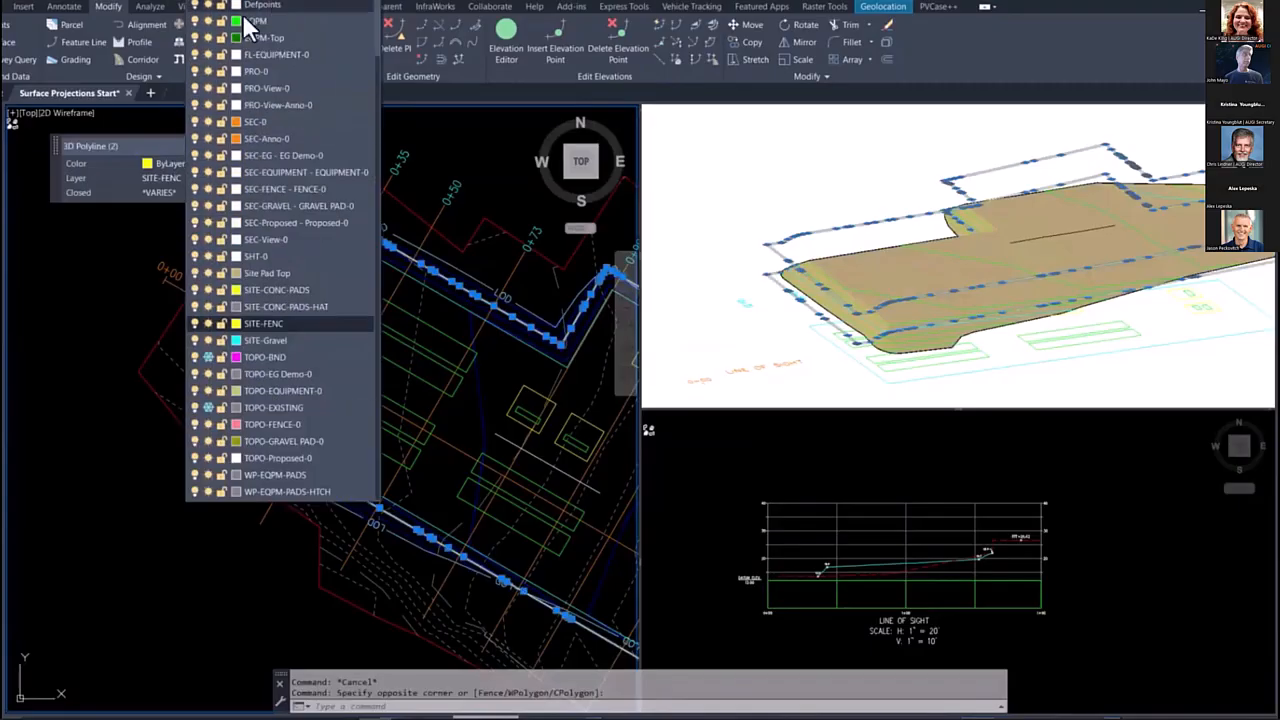
{"action": "left_click", "coordinate": [234, 323]}
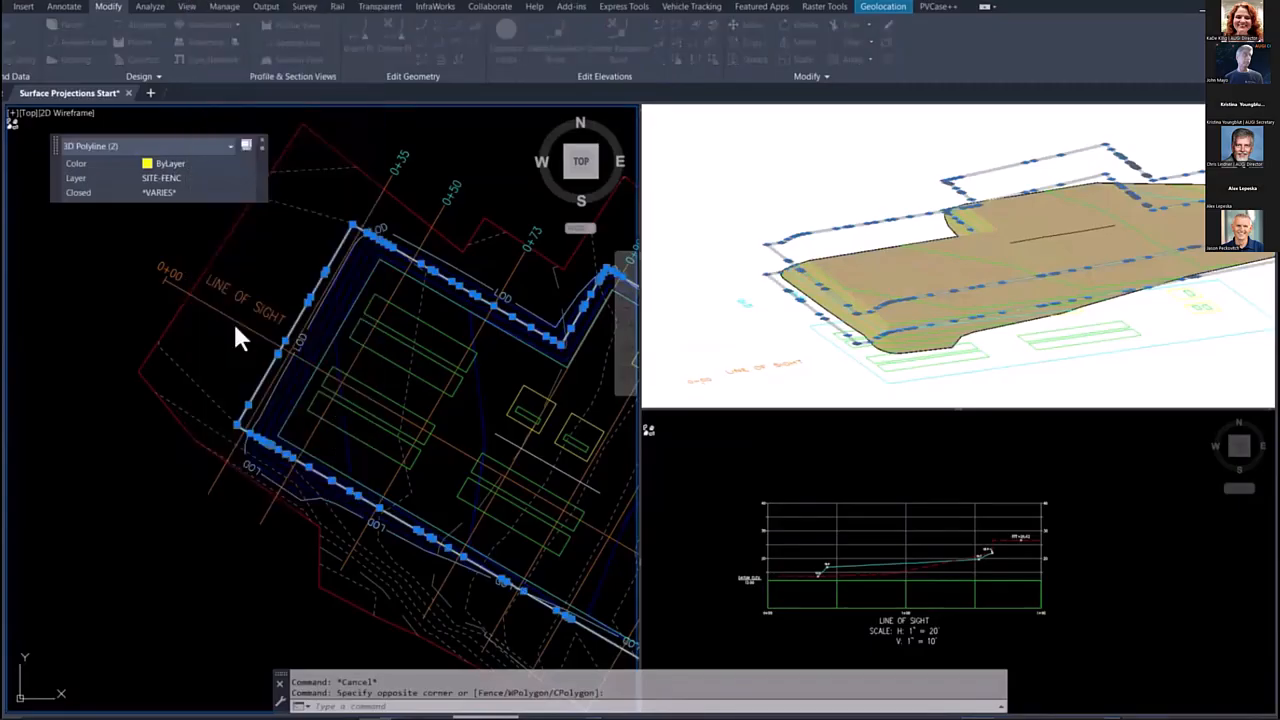
{"action": "key", "text": "Escape"}
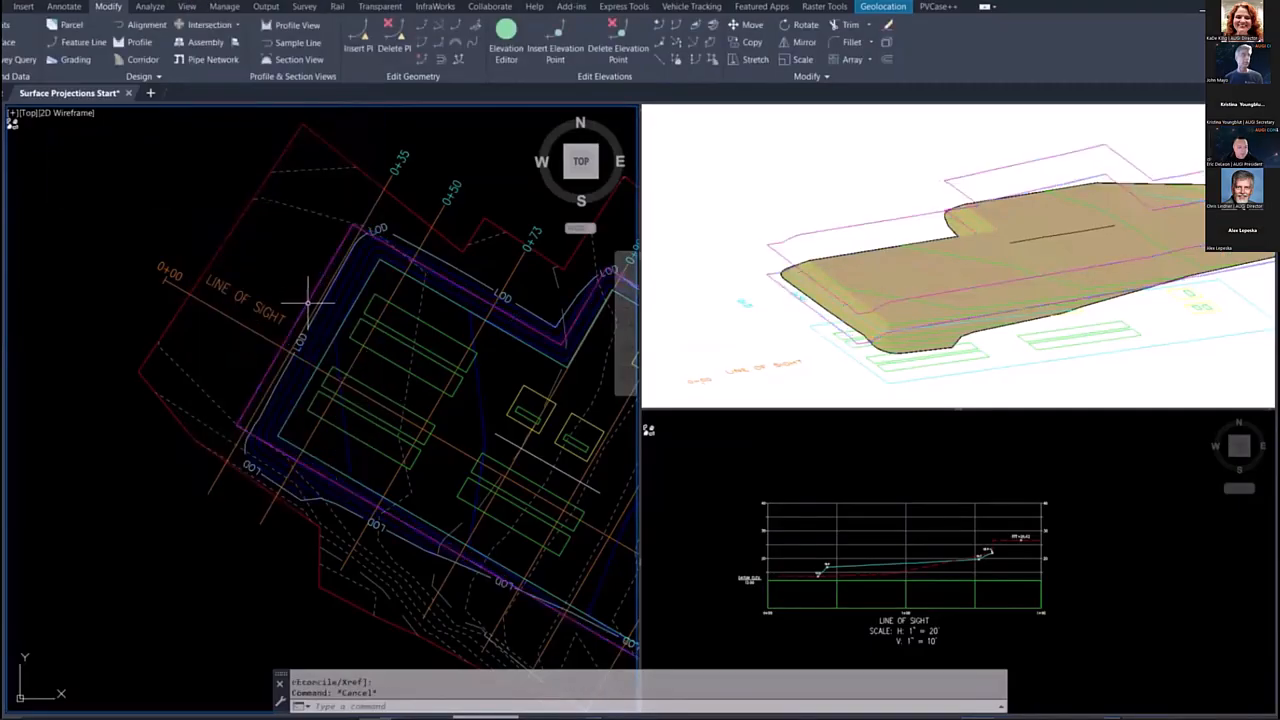
Step: Select both the original and the offset fence 3D polylines in the plan view
{"action": "left_click", "coordinate": [786, 305]}
{"action": "middle_click_drag", "start_coordinate": [782, 307], "coordinate": [760, 330], "text": "shift"}
{"action": "left_click", "coordinate": [337, 251]}
{"action": "scroll", "coordinate": [330, 262], "scroll_direction": "up", "scroll_amount": 5}
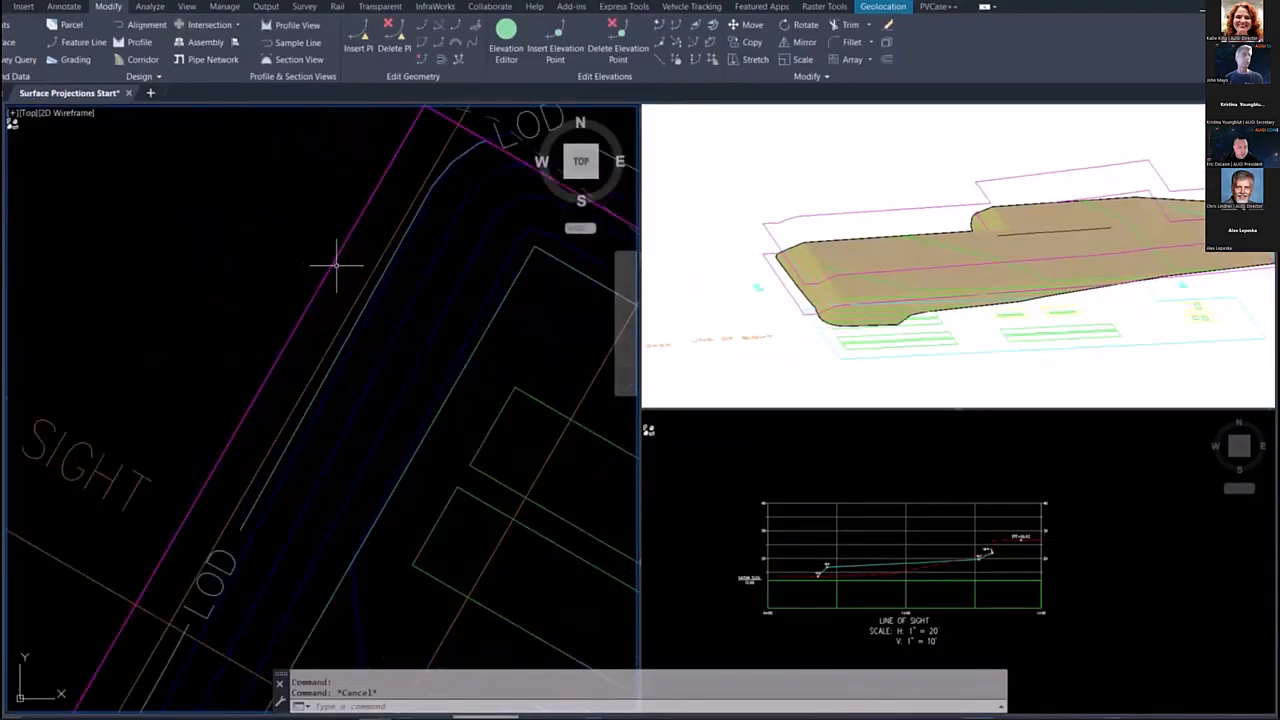
{"action": "left_click", "coordinate": [330, 262]}
{"action": "left_click", "coordinate": [308, 244]}
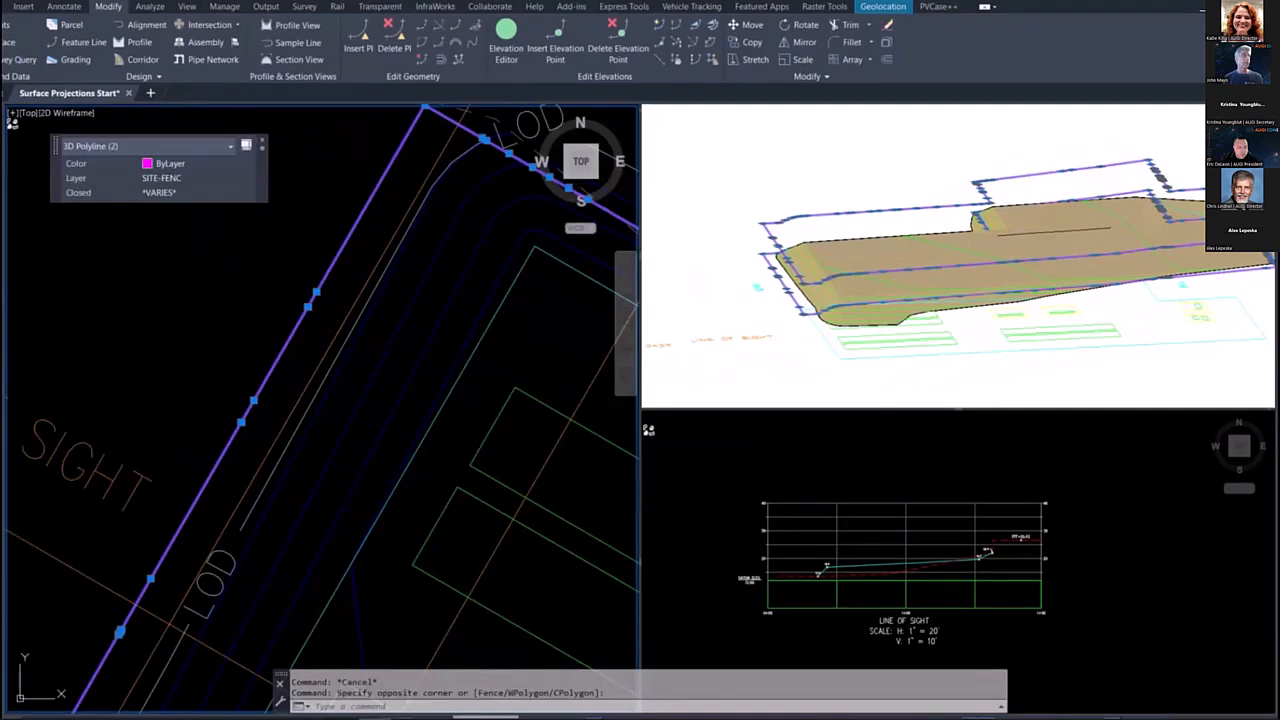
Step: Start a new TIN surface named FENCE
{"action": "mouse_move", "coordinate": [4, 310]}
{"action": "left_click", "coordinate": [28, 192]}
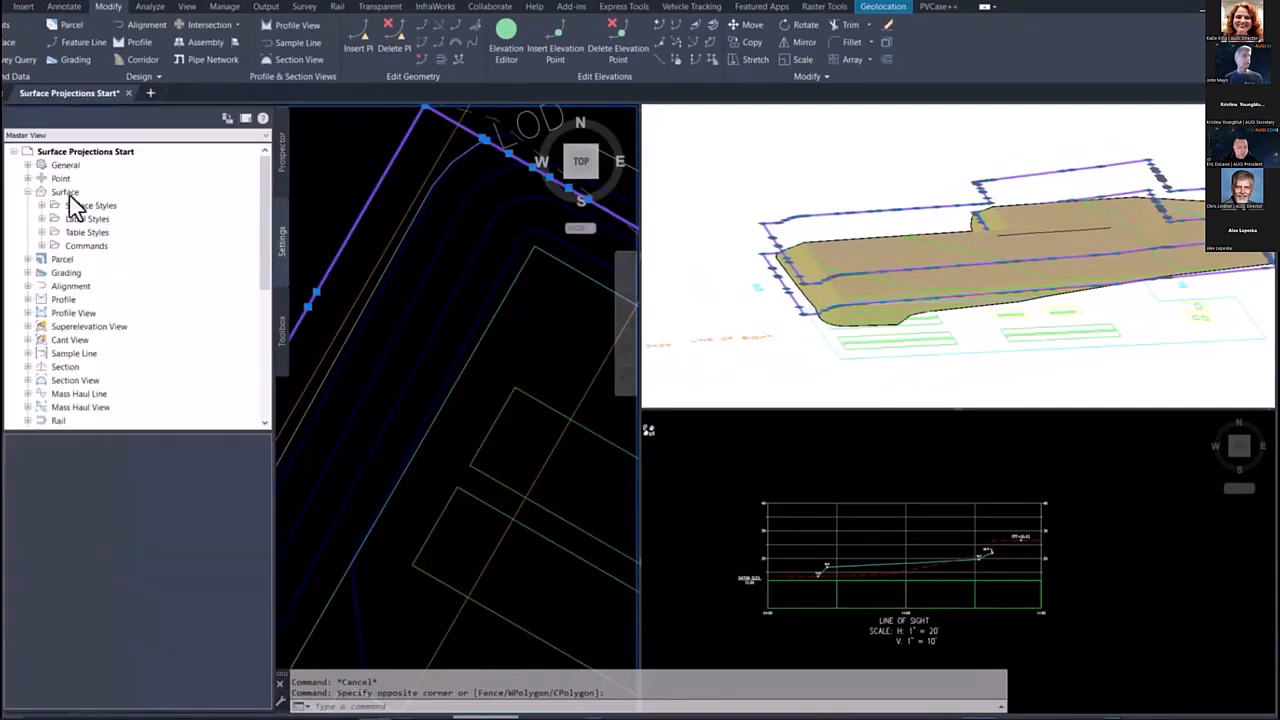
{"action": "left_click", "coordinate": [282, 158]}
{"action": "right_click", "coordinate": [52, 194]}
{"action": "left_click", "coordinate": [95, 200]}
{"action": "left_click", "coordinate": [617, 320]}
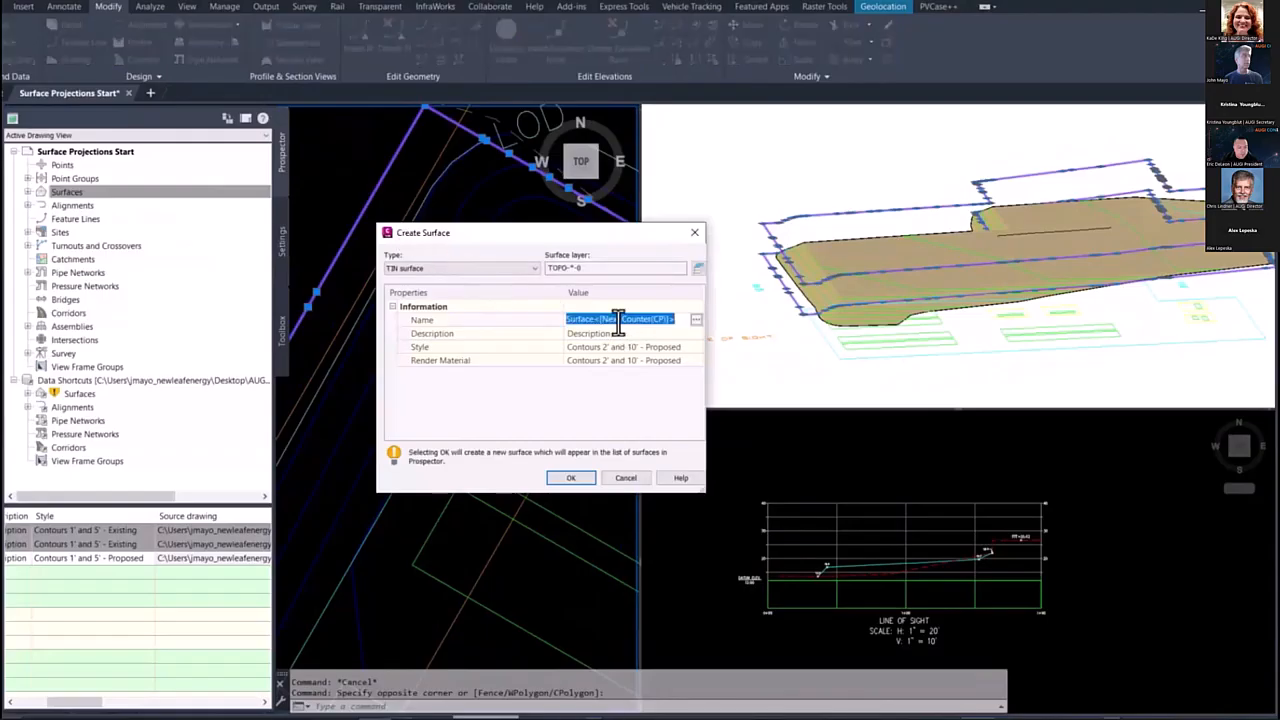
{"action": "type", "text": "FE"}
Step: Assign the _Hidden 2D Triangles 3D style to the FENCE surface and create it
{"action": "left_click", "coordinate": [690, 348]}
{"action": "left_click", "coordinate": [697, 347]}
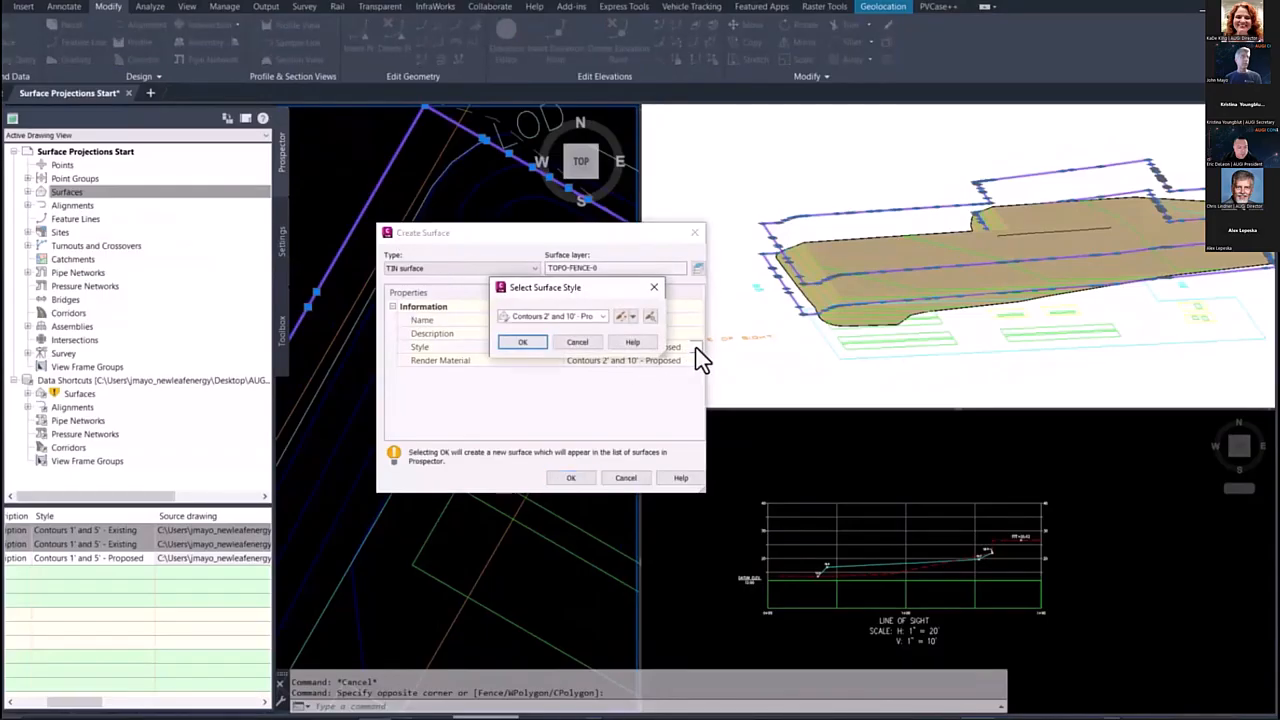
{"action": "left_click", "coordinate": [559, 316]}
{"action": "scroll", "coordinate": [550, 360], "scroll_direction": "up", "scroll_amount": 3}
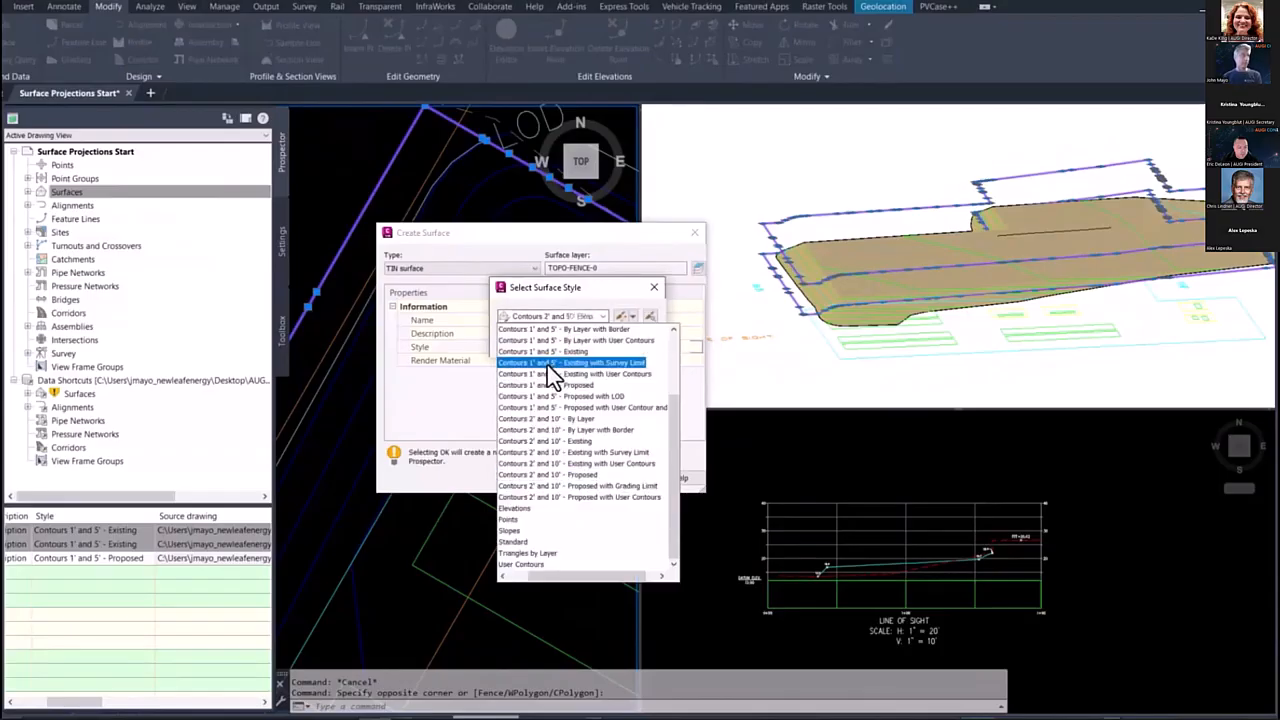
{"action": "scroll", "coordinate": [525, 355], "scroll_direction": "up", "scroll_amount": 1}
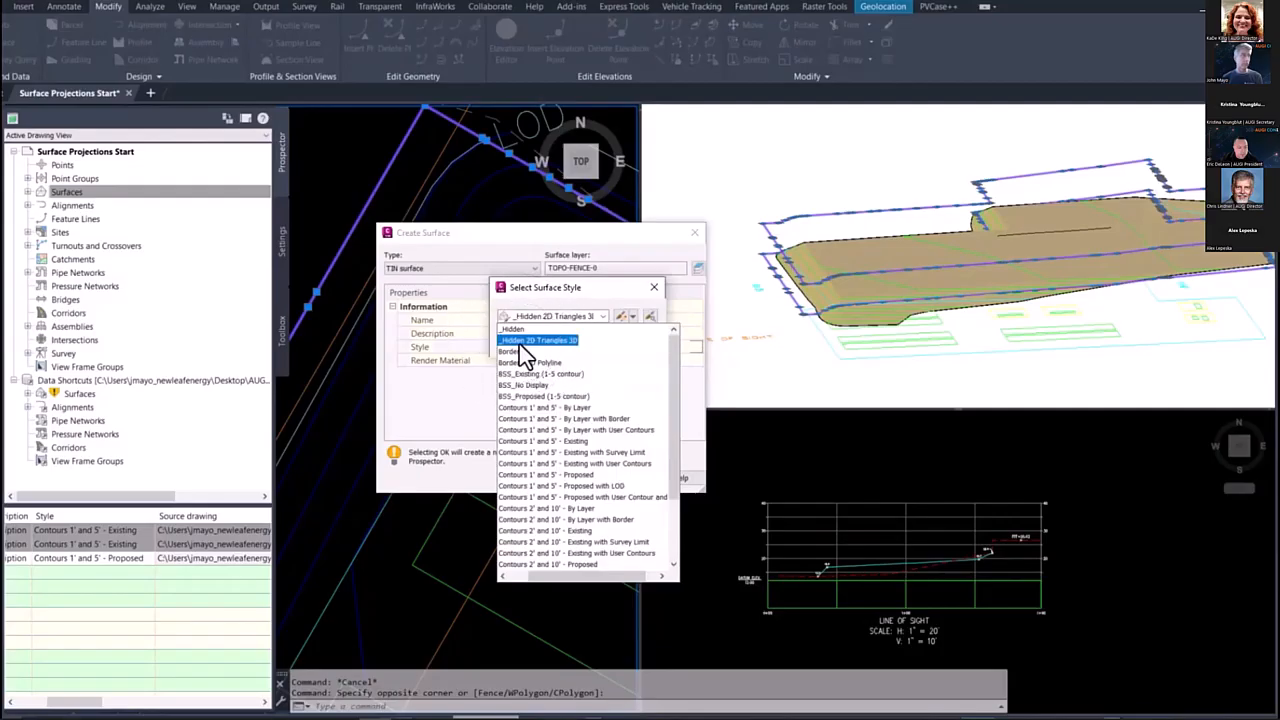
{"action": "left_click", "coordinate": [520, 343]}
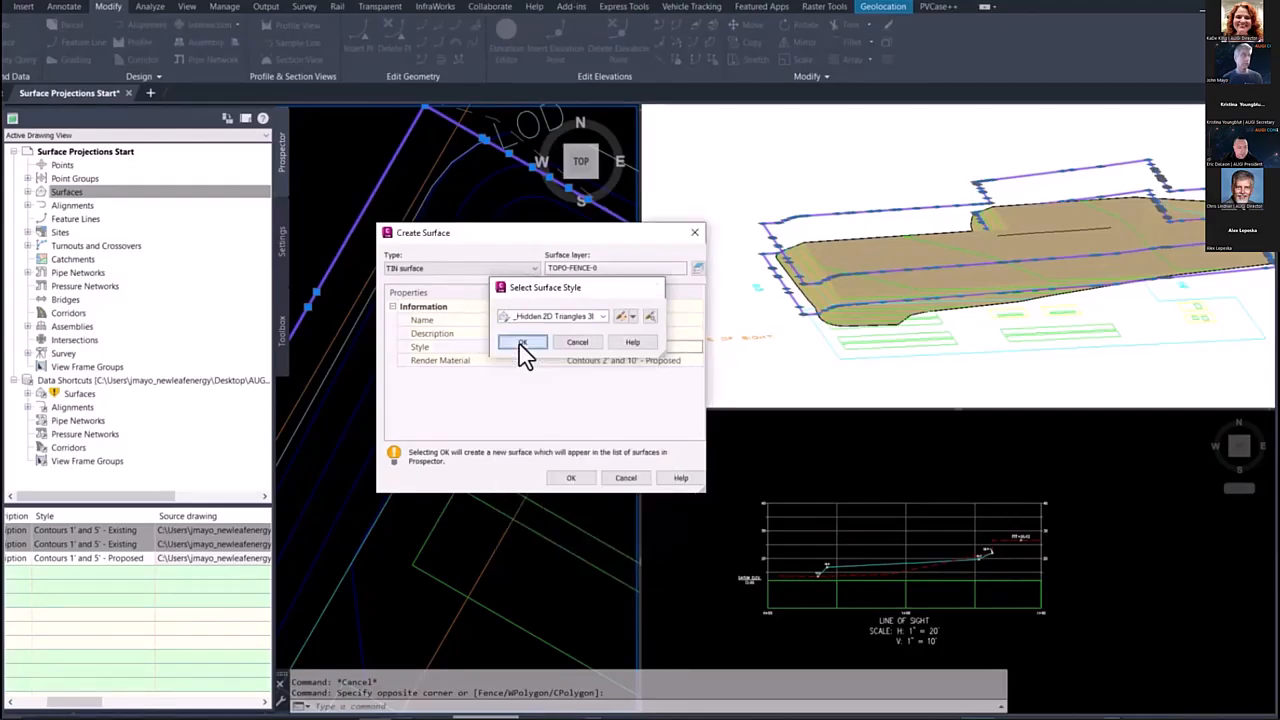
{"action": "left_click", "coordinate": [522, 343]}
{"action": "left_click", "coordinate": [568, 477]}
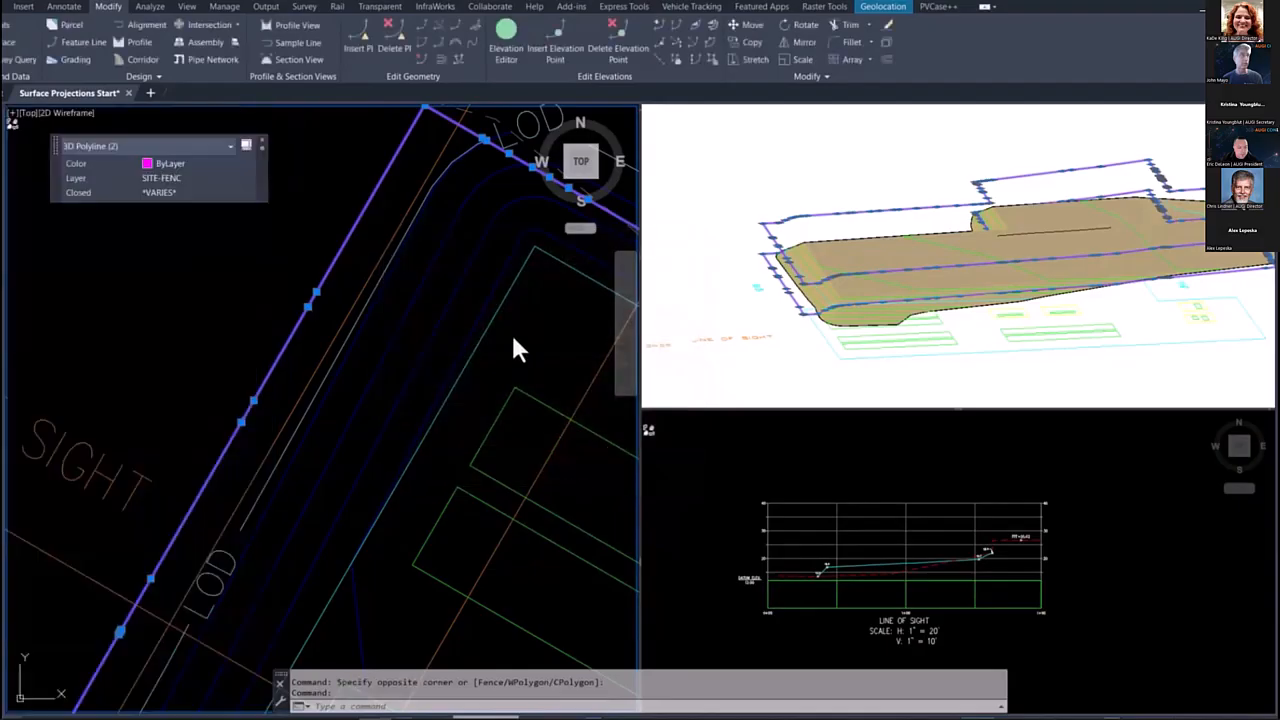
Step: Add the two selected fence polylines to the FENCE surface definition as standard breaklines
{"action": "mouse_move", "coordinate": [8, 240]}
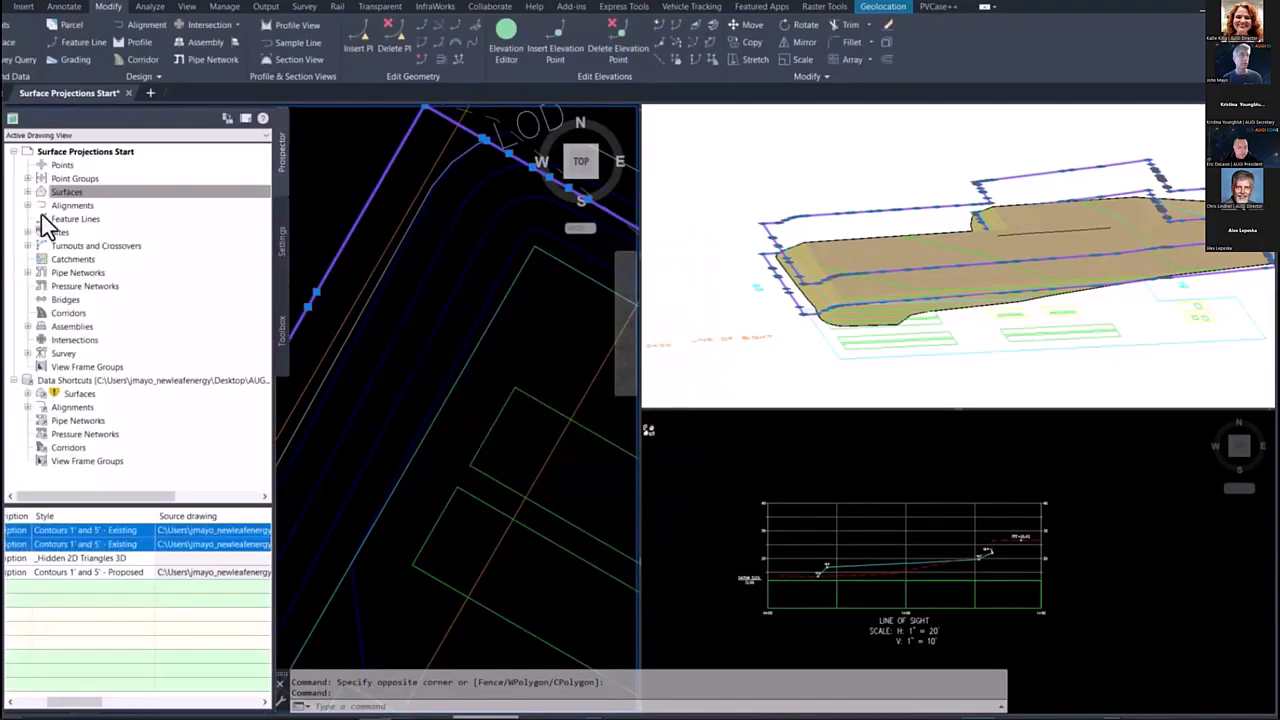
{"action": "left_click", "coordinate": [28, 192]}
{"action": "left_click", "coordinate": [41, 231]}
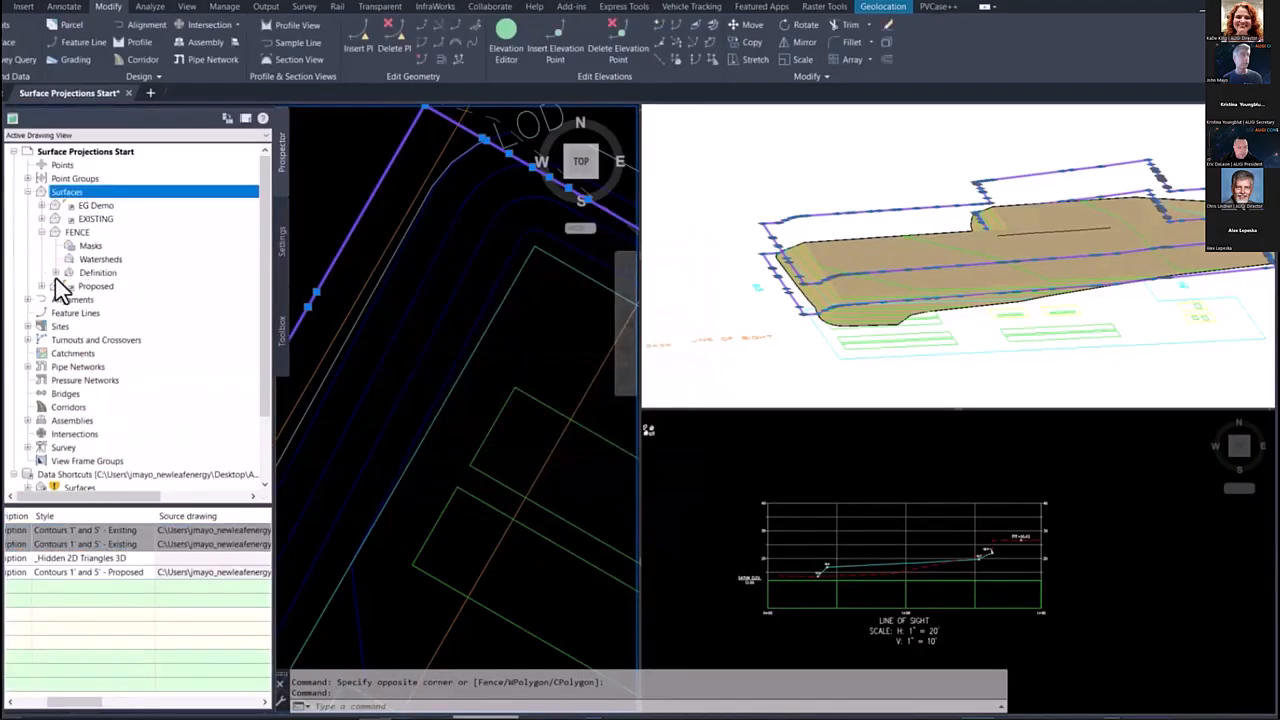
{"action": "left_click", "coordinate": [55, 272]}
{"action": "right_click", "coordinate": [108, 298]}
{"action": "left_click", "coordinate": [150, 312]}
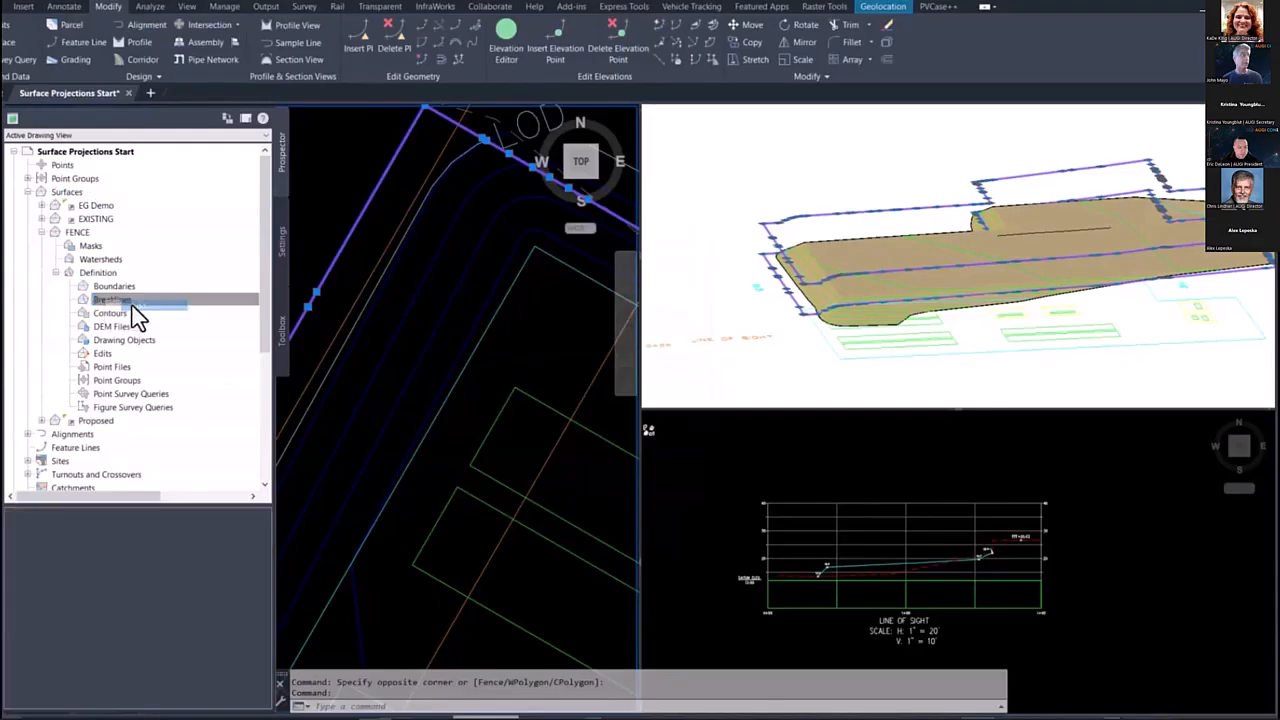
{"action": "left_click", "coordinate": [477, 435]}
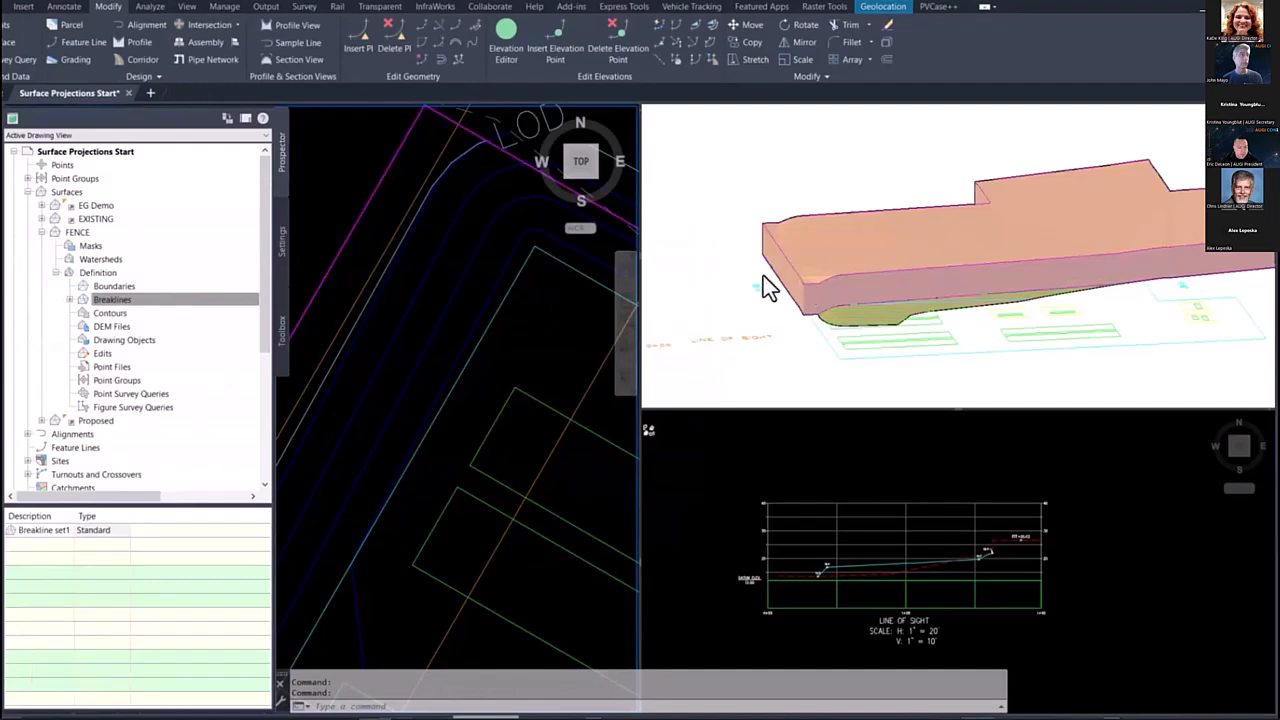
Step: Add the original lower fence polyline to the FENCE surface as an Outer boundary
{"action": "middle_click_drag", "start_coordinate": [762, 288], "coordinate": [940, 277], "text": "shift"}
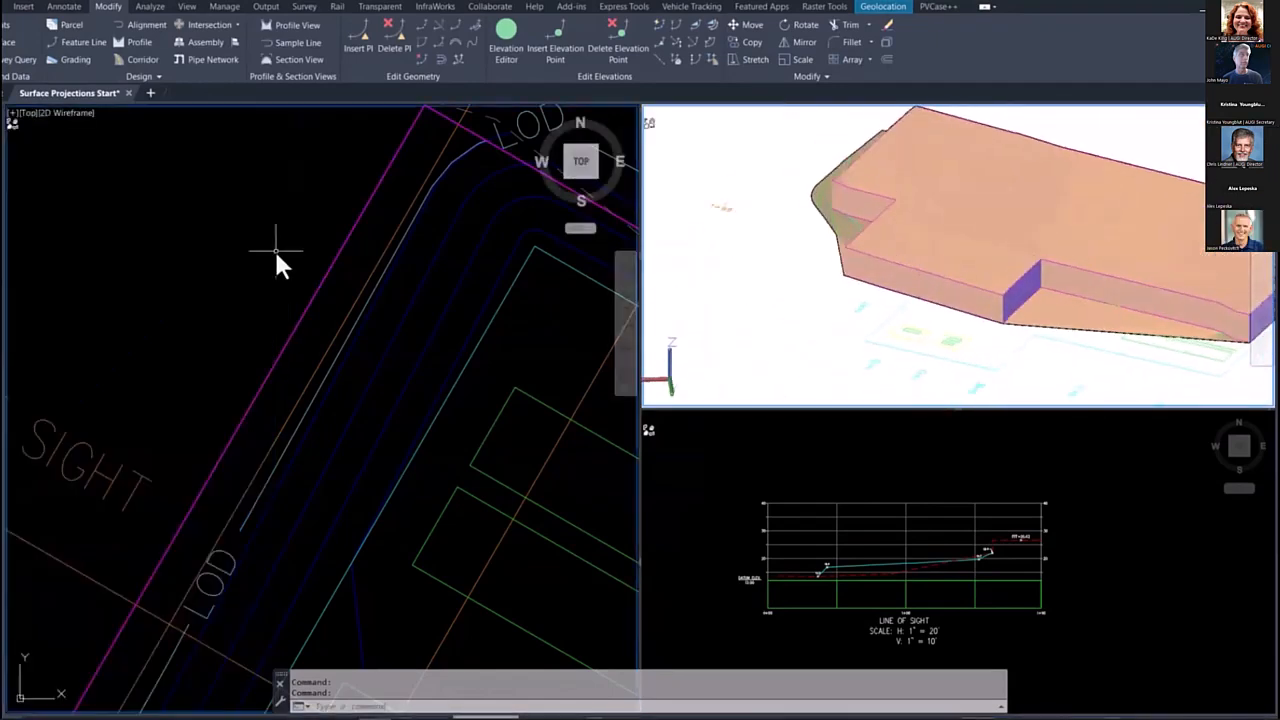
{"action": "scroll", "coordinate": [346, 240], "scroll_direction": "up", "scroll_amount": 2}
{"action": "left_click", "coordinate": [337, 260]}
{"action": "scroll", "coordinate": [353, 293], "scroll_direction": "down", "scroll_amount": 2}
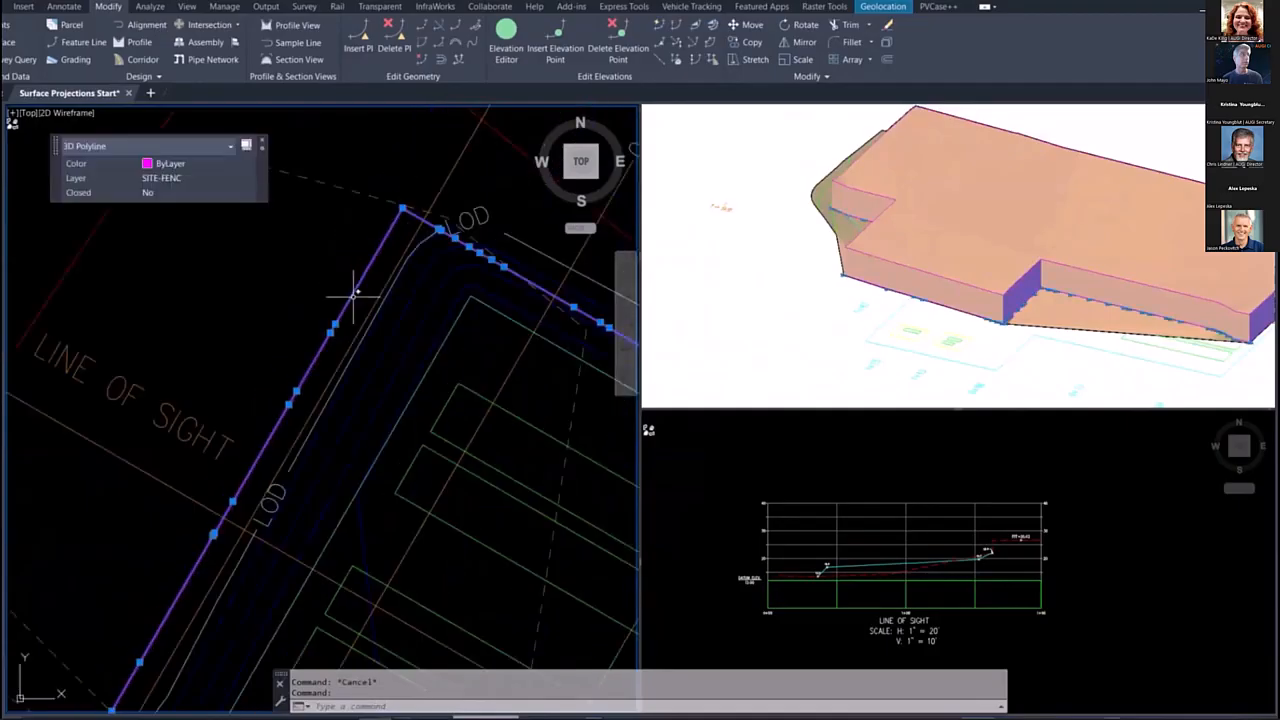
{"action": "scroll", "coordinate": [354, 294], "scroll_direction": "down", "scroll_amount": 2}
{"action": "mouse_move", "coordinate": [4, 375]}
{"action": "right_click", "coordinate": [118, 287]}
{"action": "left_click", "coordinate": [140, 291]}
{"action": "left_click", "coordinate": [675, 275]}
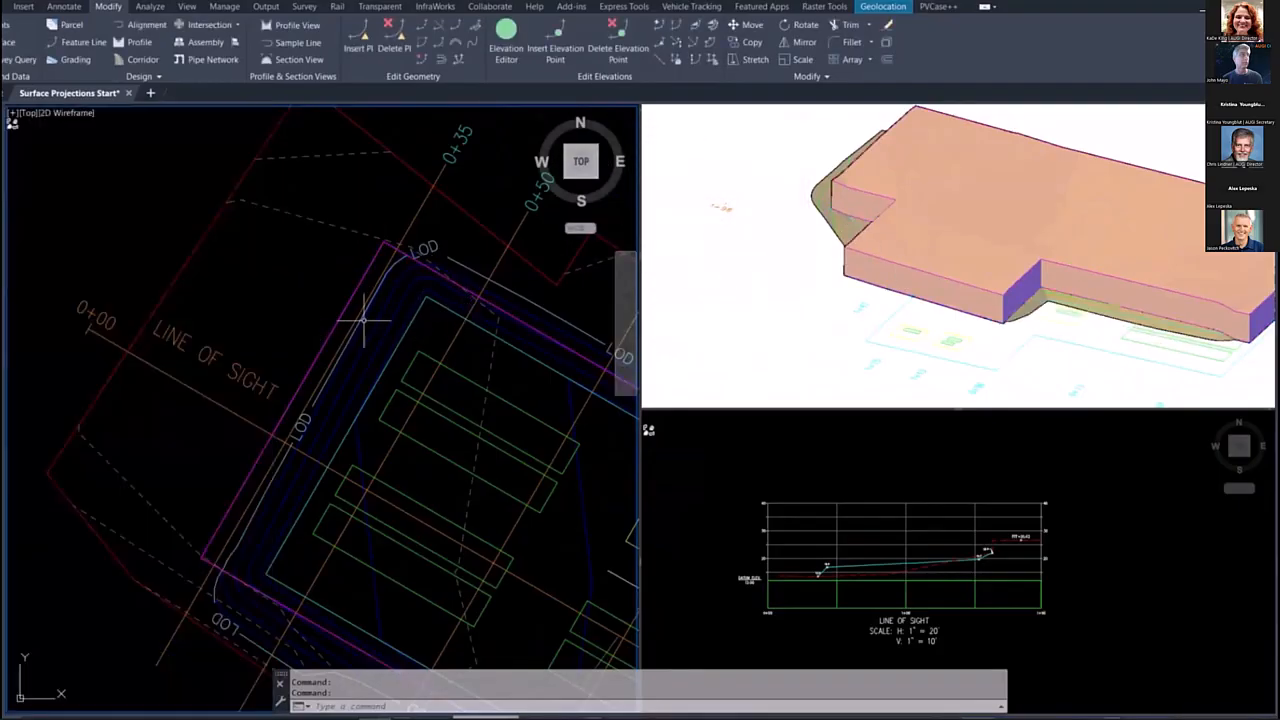
Step: Add the closed upper offset fence polyline to the FENCE surface as a Hide boundary
{"action": "scroll", "coordinate": [390, 315], "scroll_direction": "up", "scroll_amount": 5}
{"action": "left_click", "coordinate": [320, 256]}
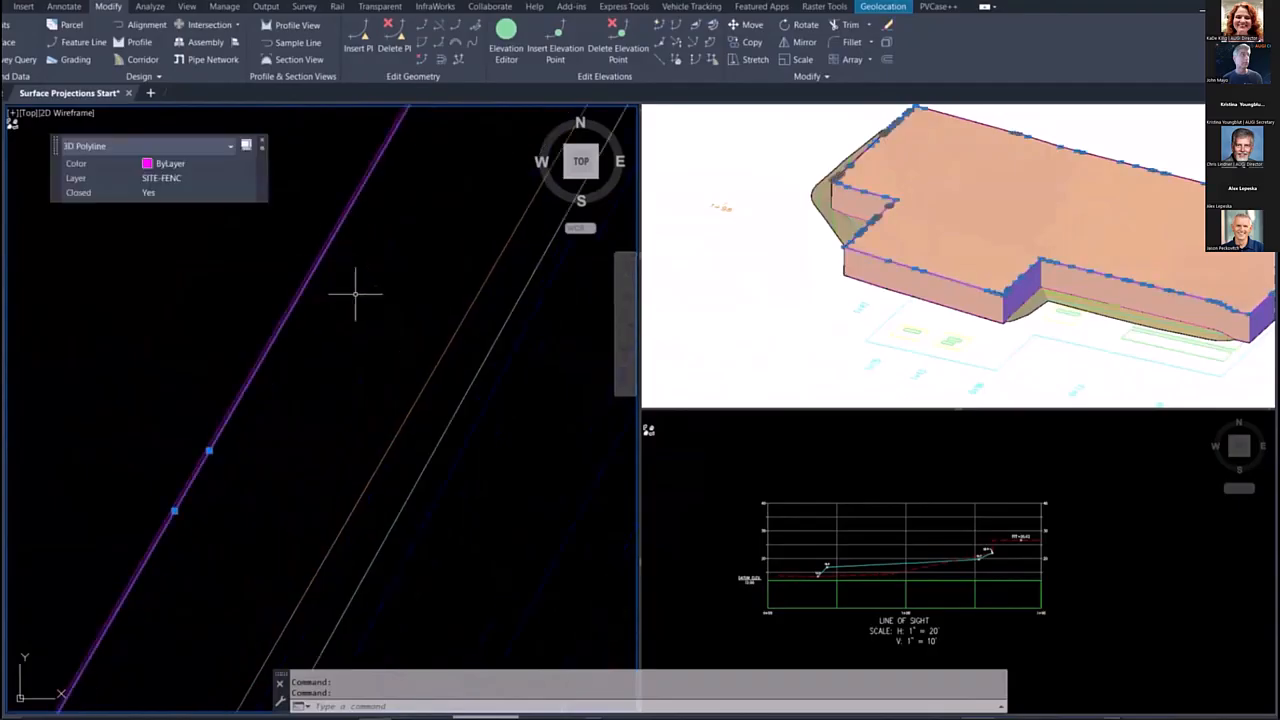
{"action": "scroll", "coordinate": [352, 300], "scroll_direction": "down", "scroll_amount": 3}
{"action": "right_click", "coordinate": [142, 287]}
{"action": "left_click", "coordinate": [160, 292]}
{"action": "left_click", "coordinate": [675, 206]}
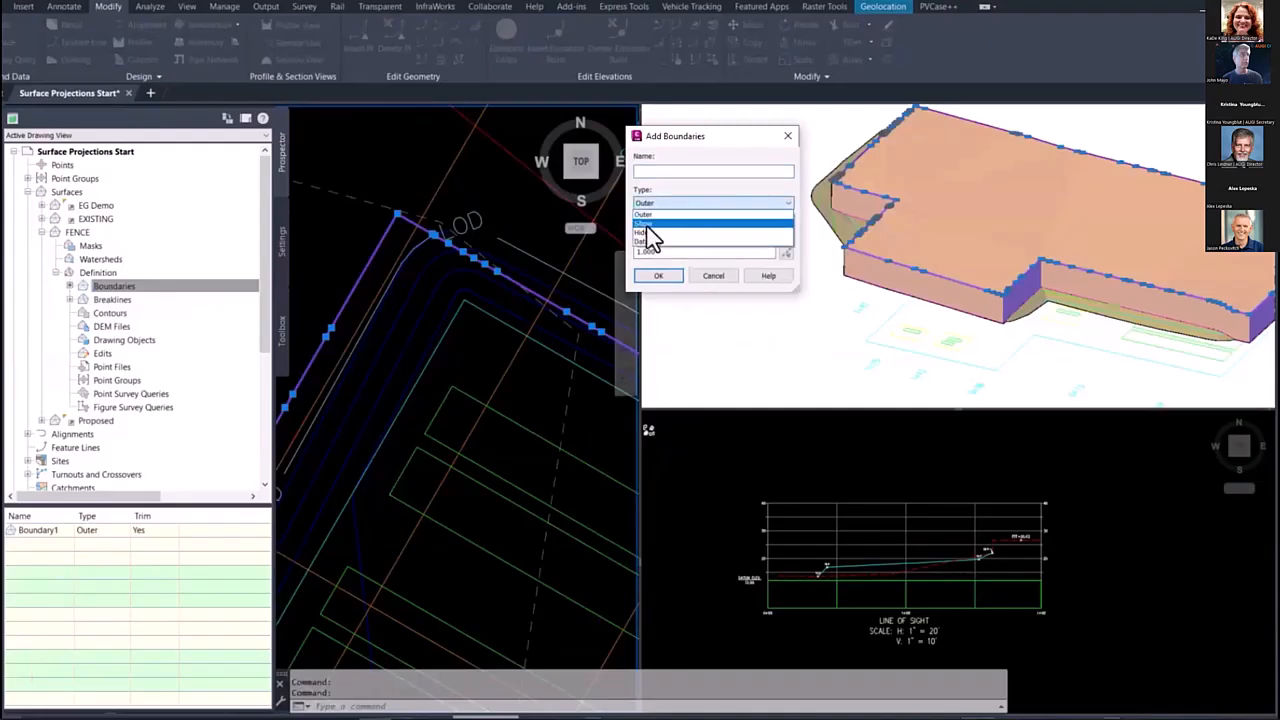
{"action": "left_click", "coordinate": [650, 238]}
{"action": "left_click", "coordinate": [658, 277]}
{"action": "key", "text": "Escape"}
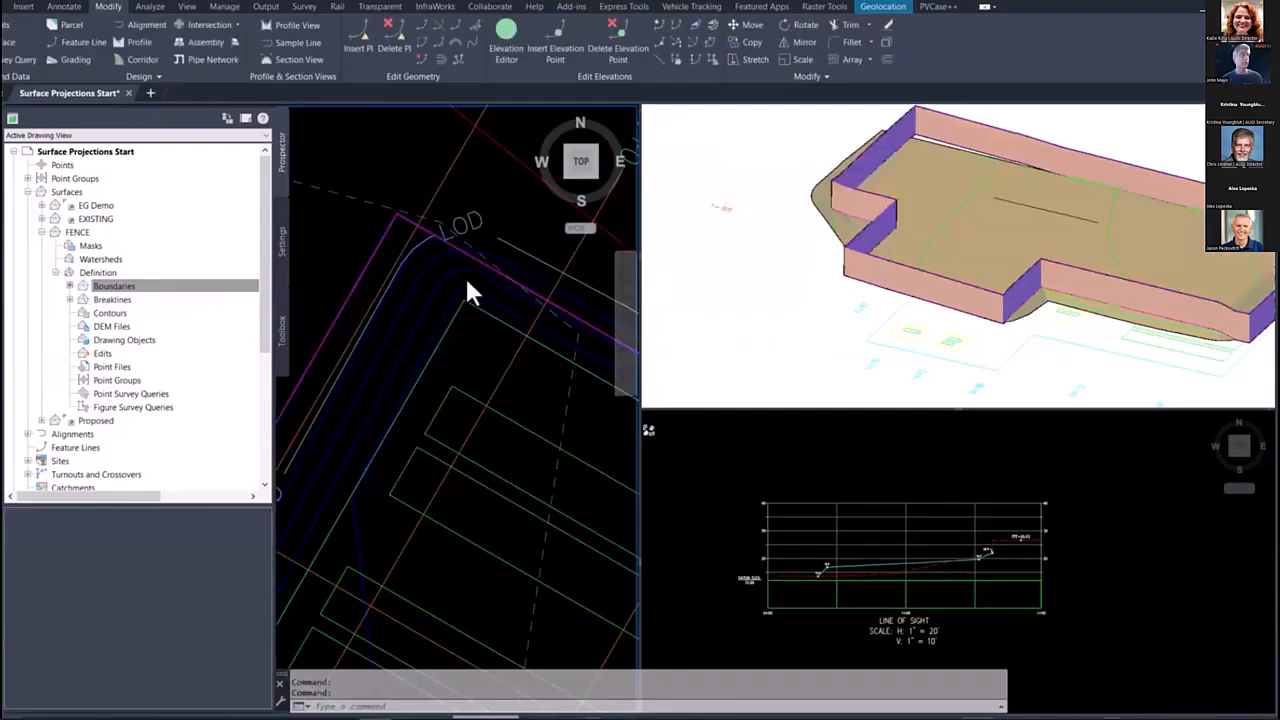
Step: Draw a narrow closed four-sided polyline of about 77 square feet around the straight fence segment near station 1+42
{"action": "left_click", "coordinate": [900, 303]}
{"action": "middle_click_drag", "start_coordinate": [831, 338], "coordinate": [990, 325], "text": "shift"}
{"action": "left_click", "coordinate": [457, 345]}
{"action": "scroll", "coordinate": [457, 345], "scroll_direction": "down", "scroll_amount": 8}
{"action": "scroll", "coordinate": [455, 290], "scroll_direction": "up", "scroll_amount": 8}
{"action": "middle_click_drag", "start_coordinate": [450, 273], "coordinate": [373, 462]}
{"action": "key", "text": "Escape"}
{"action": "key", "text": "Escape"}
{"action": "type", "text": "p"}
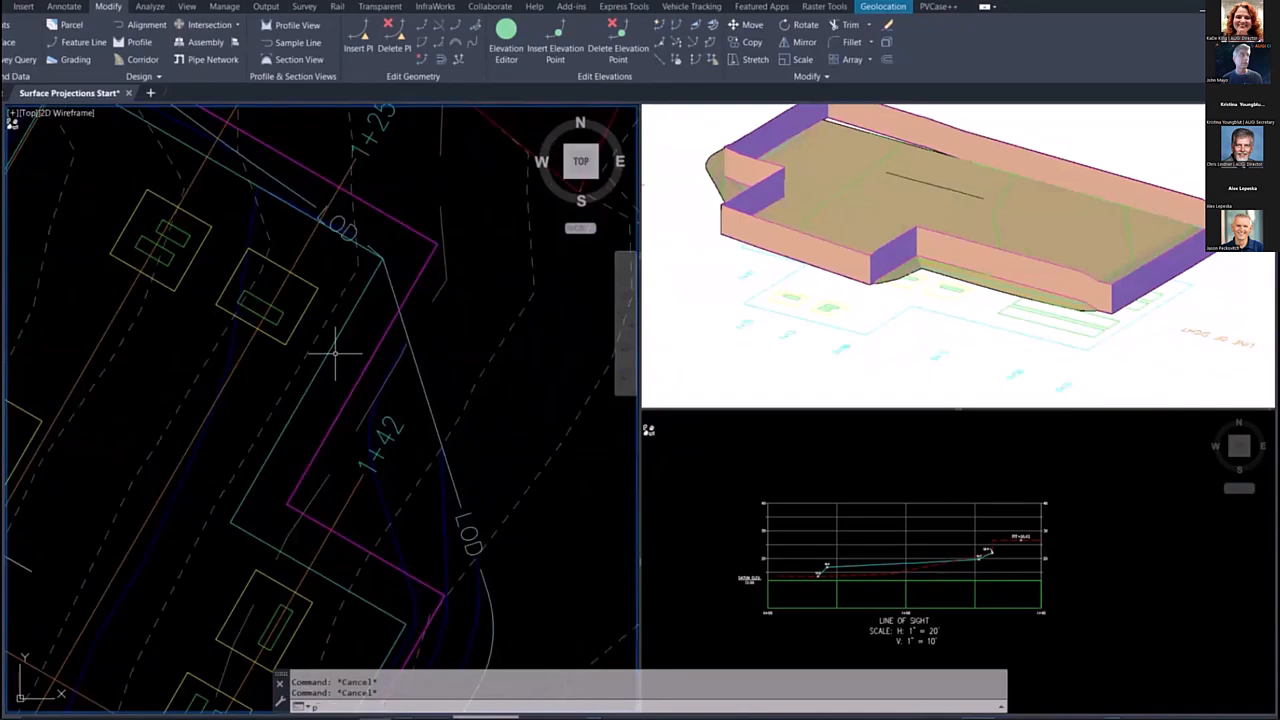
{"action": "type", "text": "l"}
{"action": "key", "text": "Return"}
{"action": "left_click", "coordinate": [410, 258]}
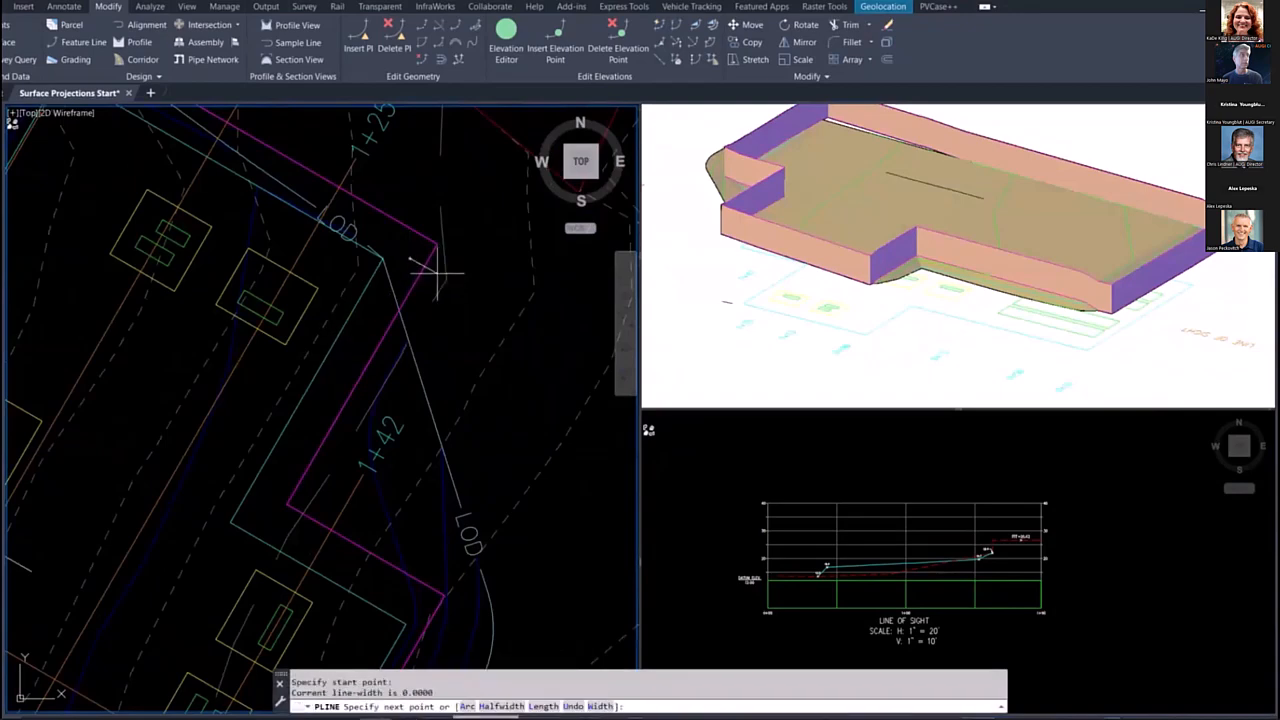
{"action": "left_click", "coordinate": [436, 270]}
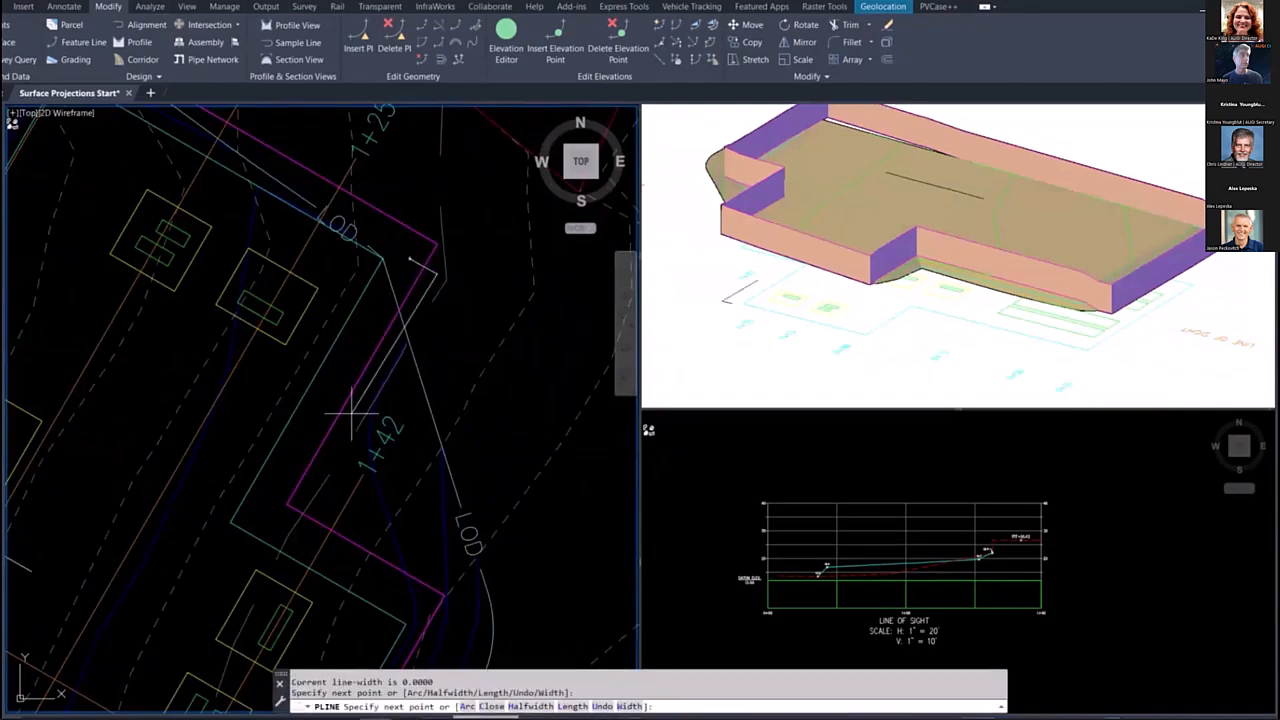
{"action": "left_click", "coordinate": [288, 477]}
{"action": "type", "text": "c"}
{"action": "key", "text": "Return"}
Step: Close the narrow polyline around the straight fence segment and add it to the FENCE surface as a Hide boundary
{"action": "left_click", "coordinate": [300, 455]}
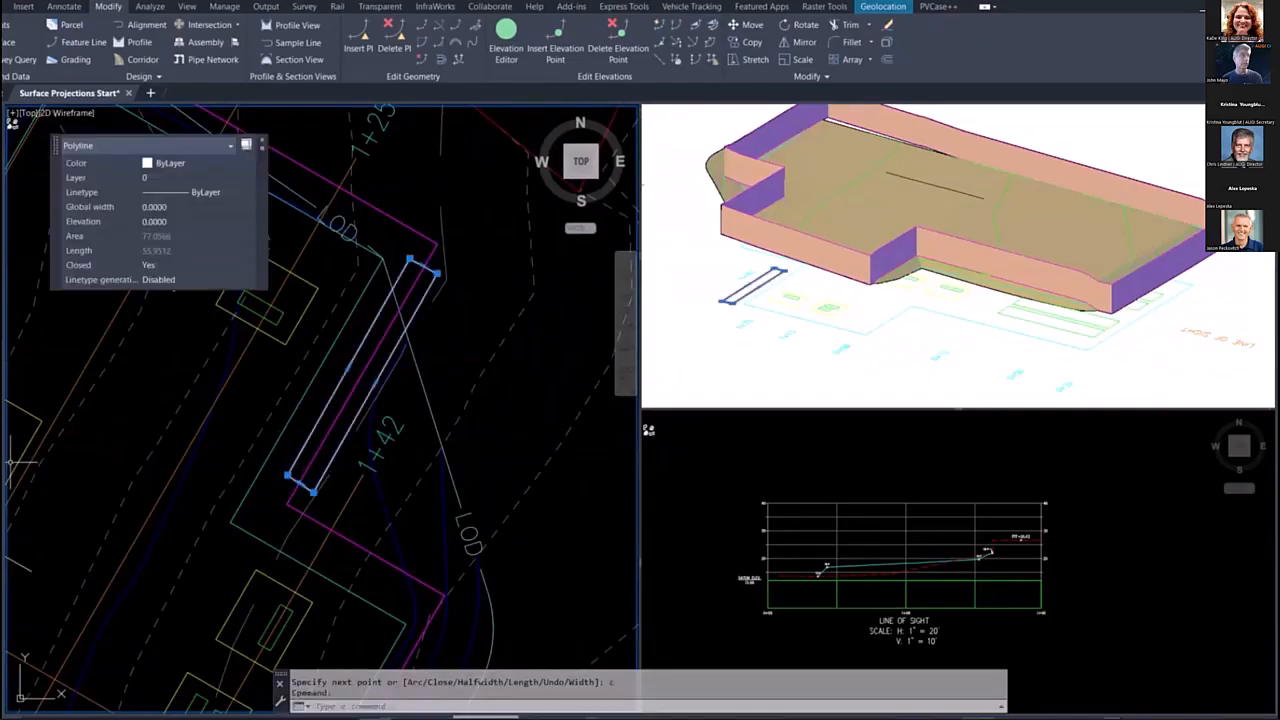
{"action": "mouse_move", "coordinate": [4, 426]}
{"action": "right_click", "coordinate": [111, 288]}
{"action": "left_click", "coordinate": [137, 297]}
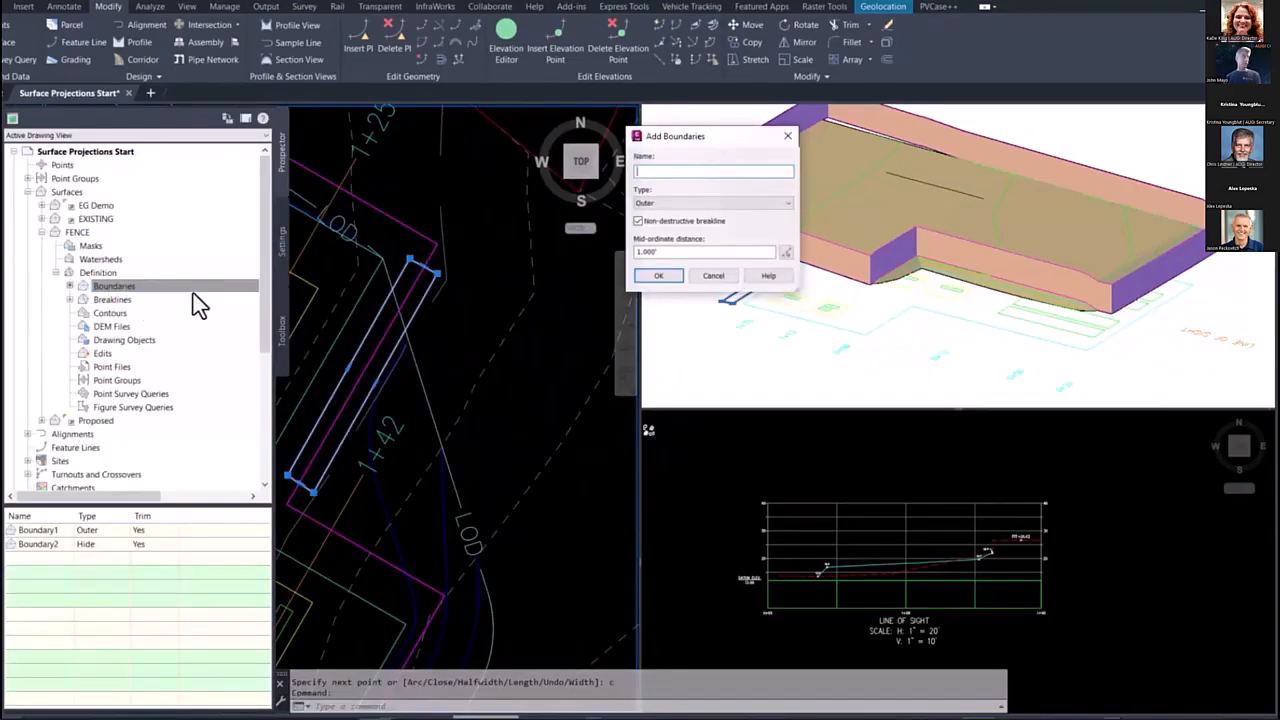
{"action": "left_click", "coordinate": [668, 203]}
{"action": "left_click", "coordinate": [655, 230]}
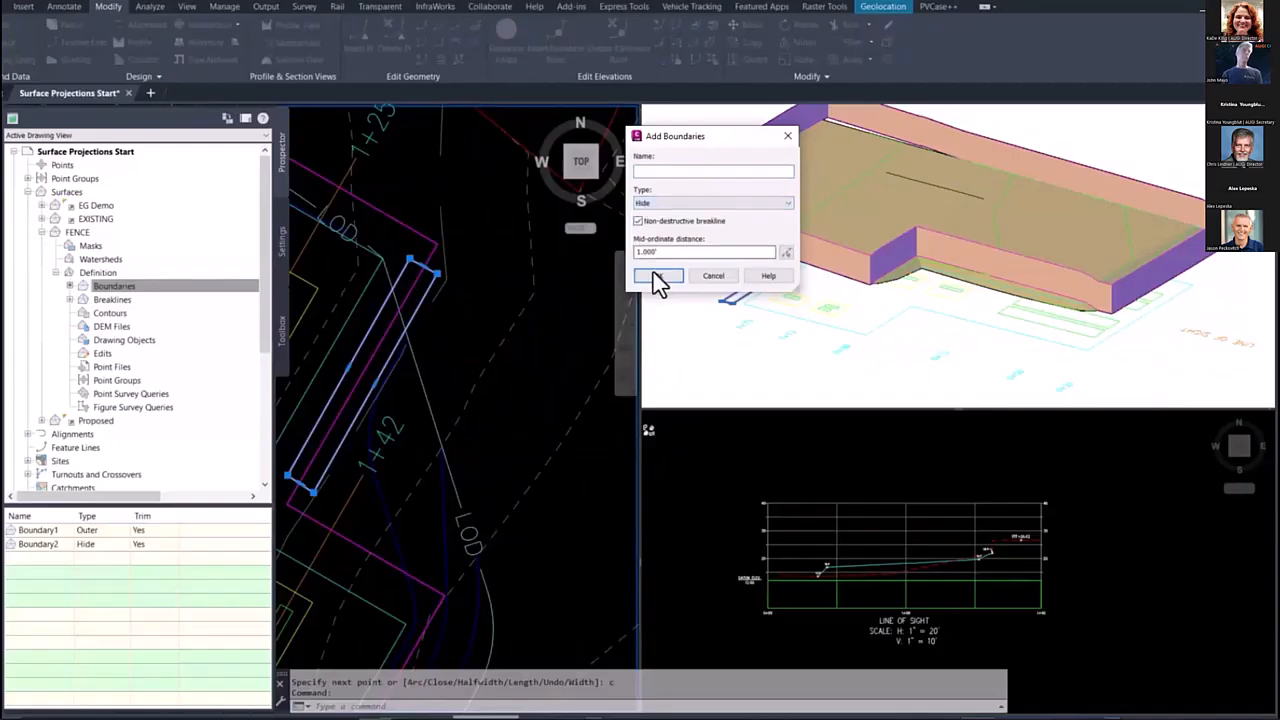
{"action": "left_click", "coordinate": [659, 280]}
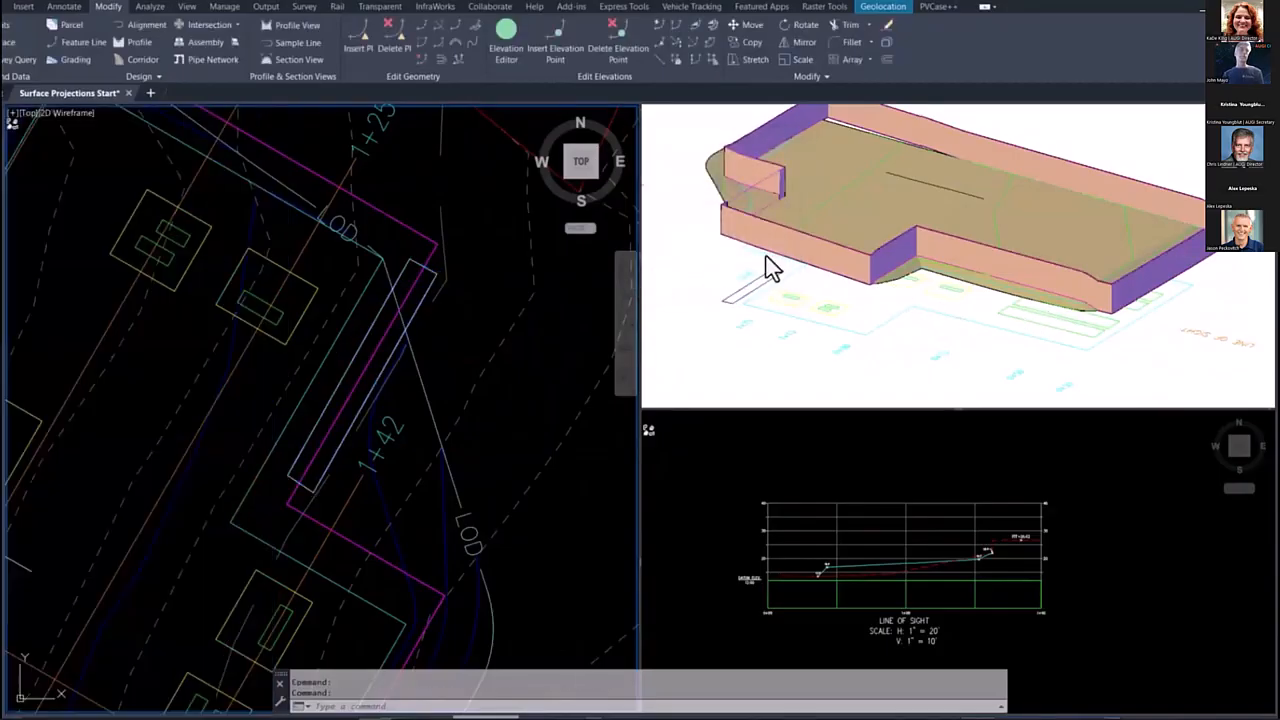
{"action": "left_click", "coordinate": [738, 291]}
{"action": "mouse_move", "coordinate": [706, 288]}
{"action": "middle_mouse_down", "text": "shift"}
{"action": "mouse_move", "coordinate": [831, 309]}
{"action": "mouse_move", "coordinate": [877, 286]}
{"action": "mouse_move", "coordinate": [719, 305]}
{"action": "mouse_move", "coordinate": [720, 294]}
{"action": "middle_mouse_up", "text": "shift"}
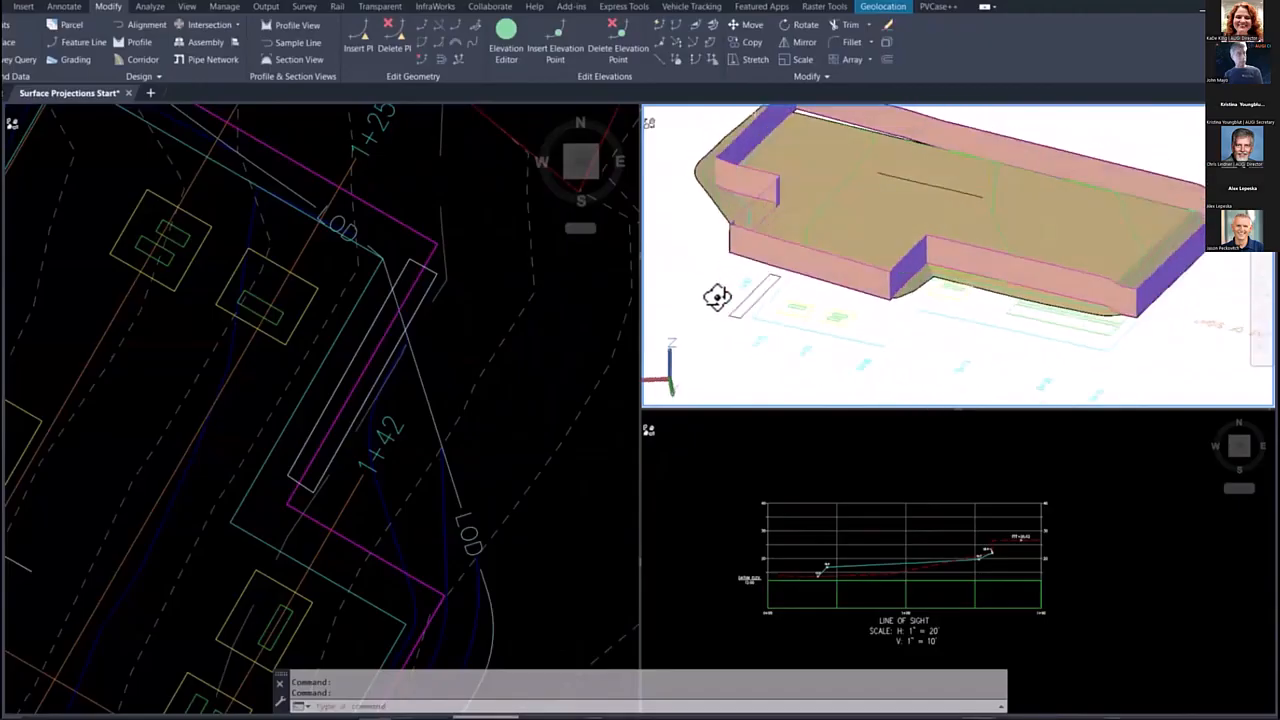
Step: Create a profile of the FENCE surface along the LINE OF SIGHT alignment using the Proposed Ground - Surface style
{"action": "left_click", "coordinate": [360, 374]}
{"action": "scroll", "coordinate": [370, 367], "scroll_direction": "down", "scroll_amount": 2}
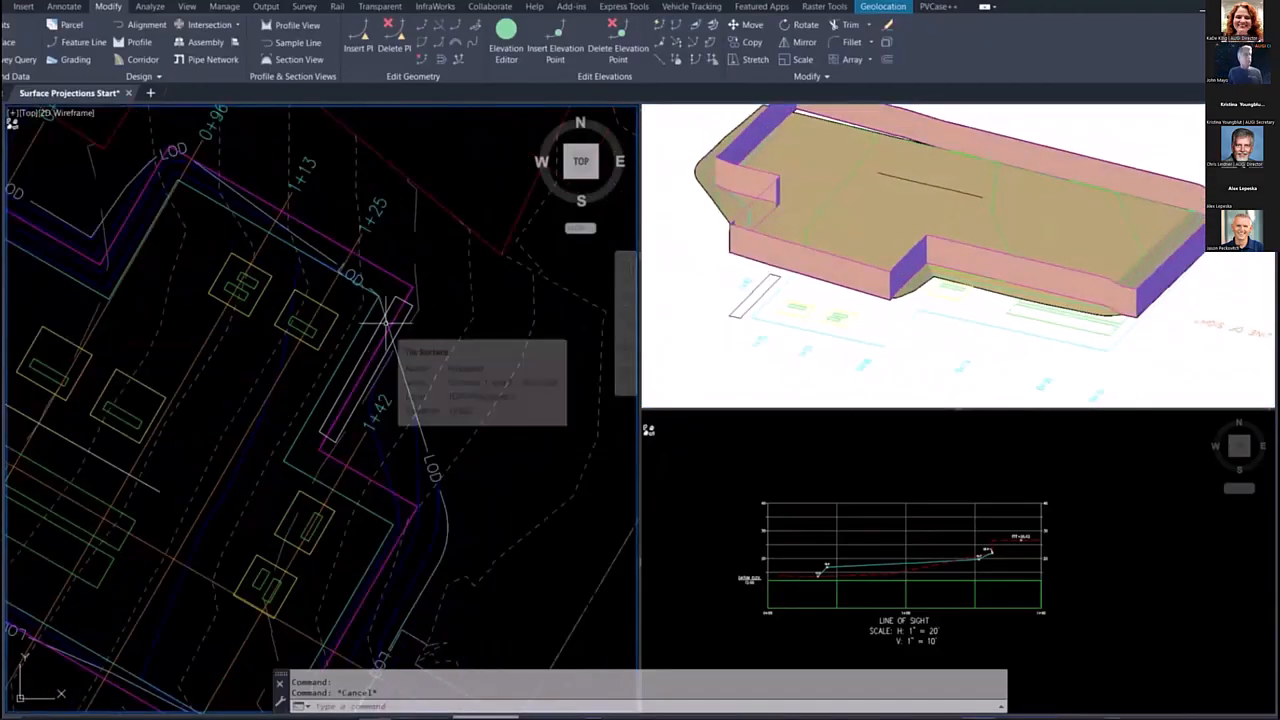
{"action": "scroll", "coordinate": [372, 410], "scroll_direction": "down", "scroll_amount": 4}
{"action": "key", "text": "Escape"}
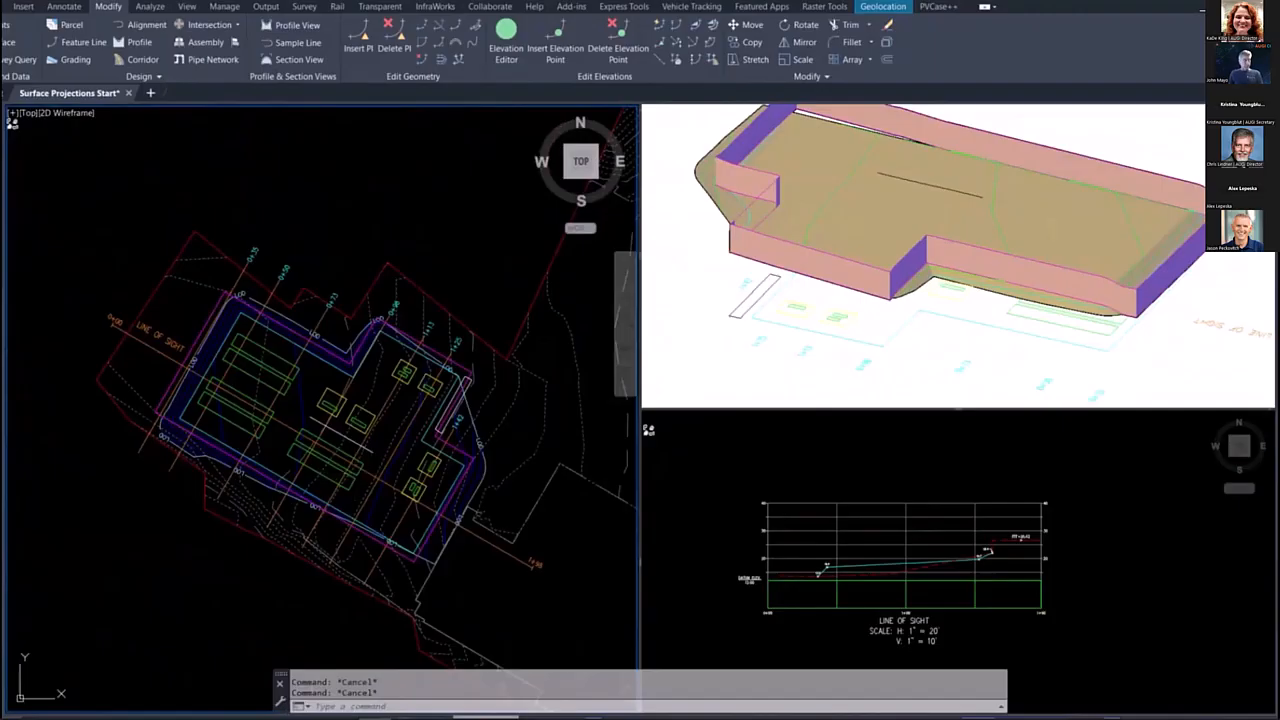
{"action": "left_click", "coordinate": [360, 467]}
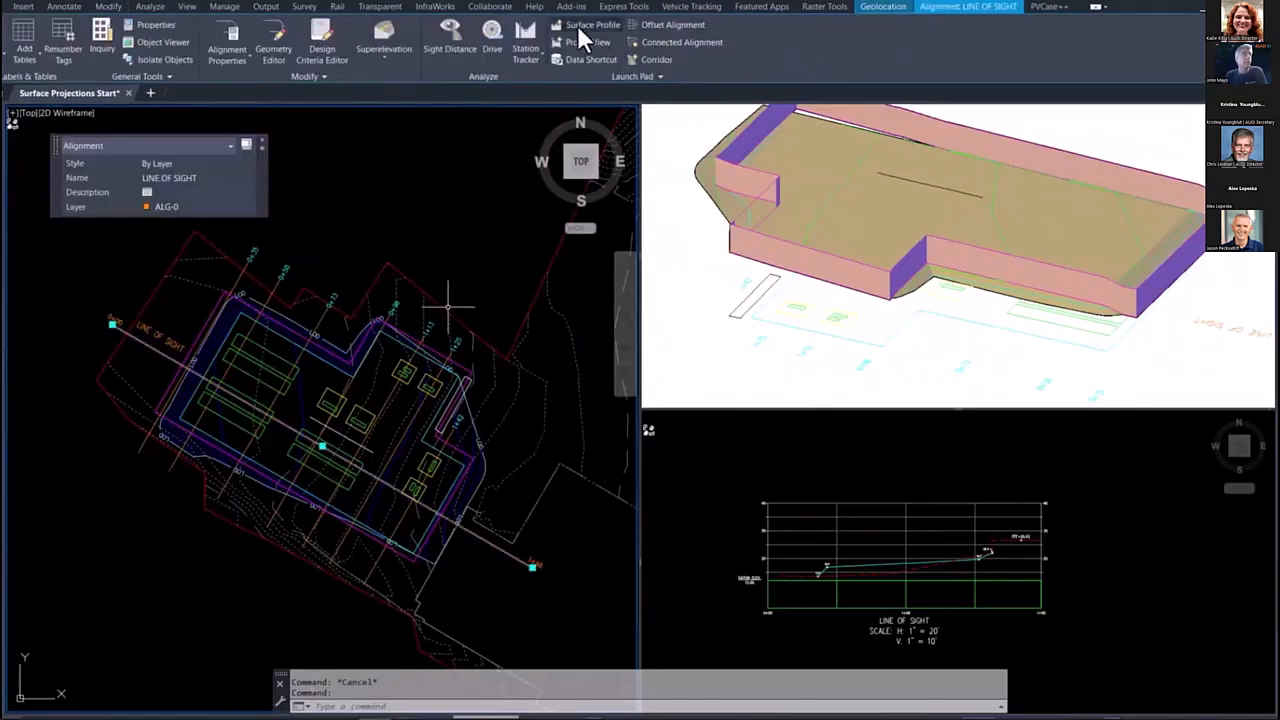
{"action": "left_click", "coordinate": [582, 27]}
{"action": "left_click", "coordinate": [694, 414]}
{"action": "left_click", "coordinate": [655, 508]}
{"action": "left_click", "coordinate": [553, 316]}
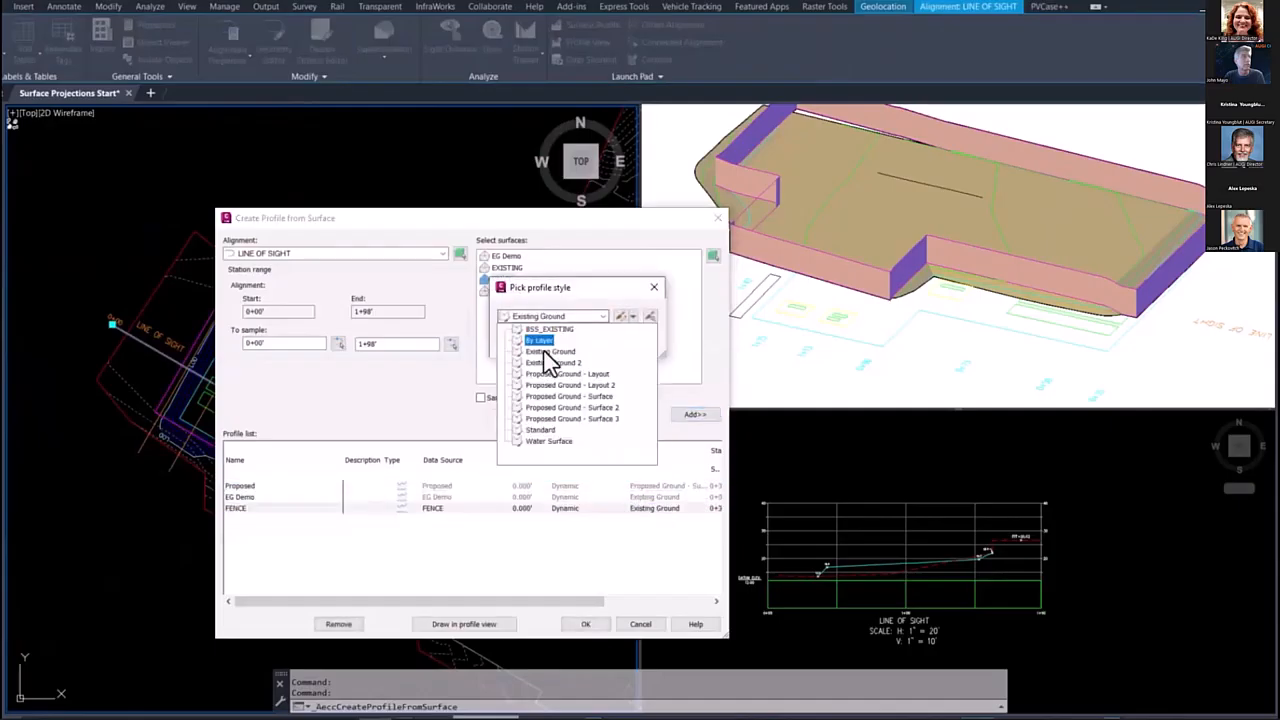
{"action": "left_click", "coordinate": [544, 404]}
{"action": "left_click", "coordinate": [528, 348]}
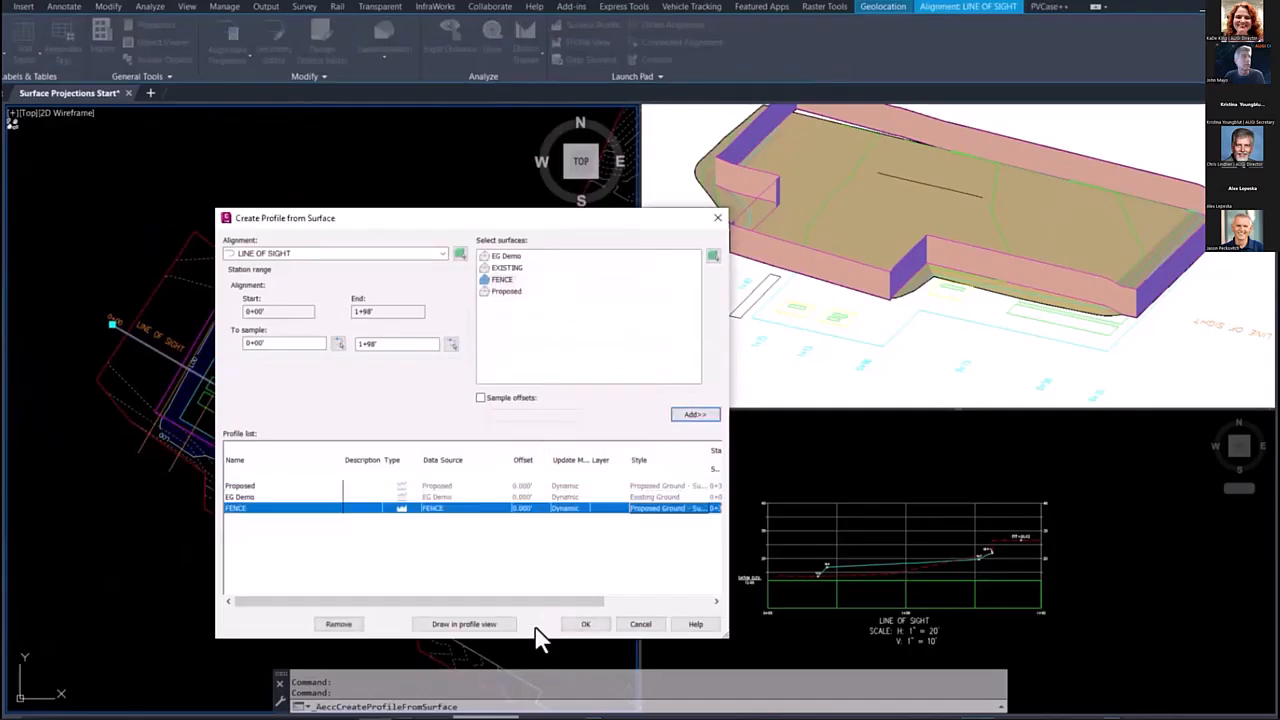
{"action": "left_click", "coordinate": [584, 625]}
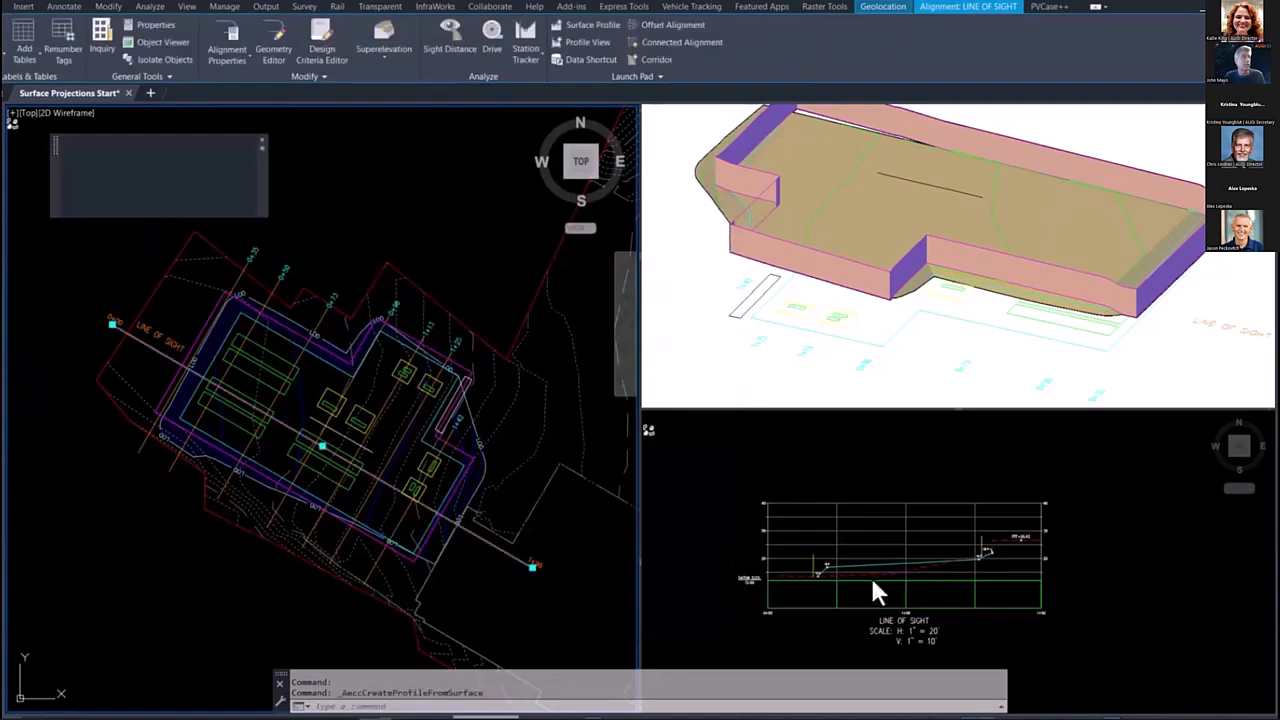
Step: Erase the short straight line in the middle of the pad
{"action": "left_click", "coordinate": [845, 583]}
{"action": "key", "text": "Escape"}
{"action": "scroll", "coordinate": [895, 557], "scroll_direction": "up", "scroll_amount": 3}
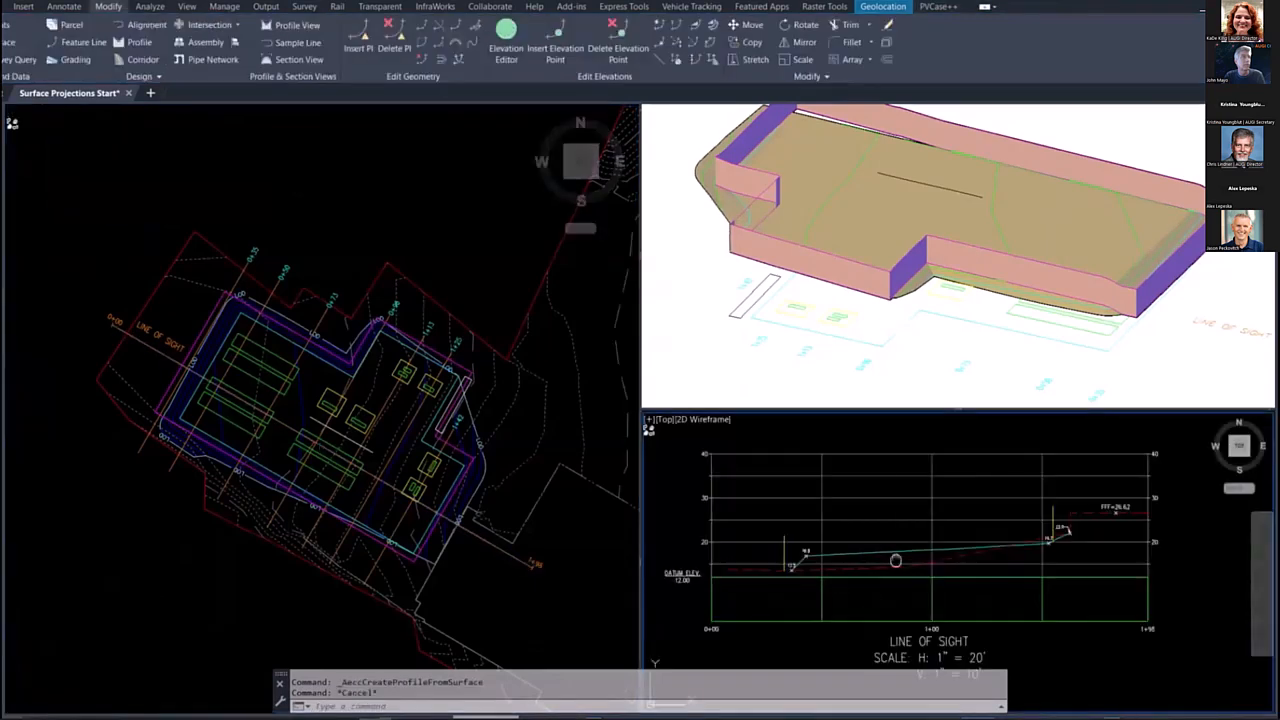
{"action": "scroll", "coordinate": [911, 545], "scroll_direction": "down", "scroll_amount": 8}
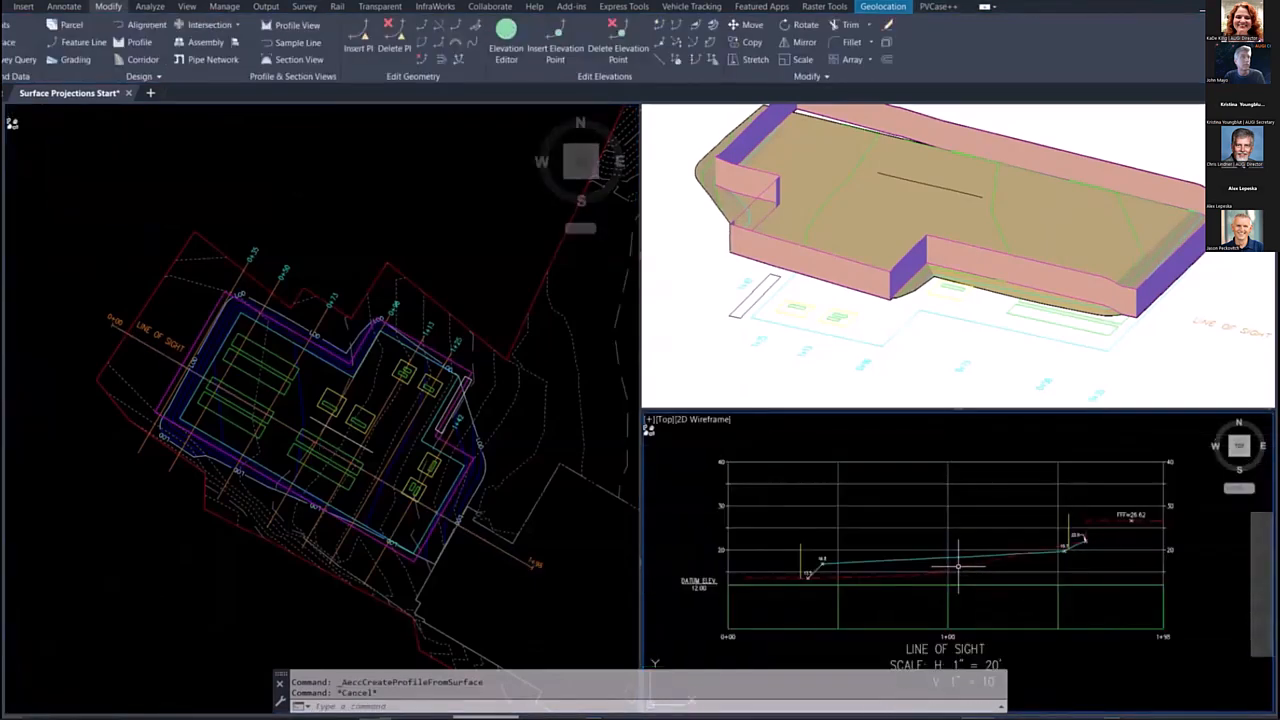
{"action": "middle_click_drag", "start_coordinate": [1012, 468], "coordinate": [946, 548]}
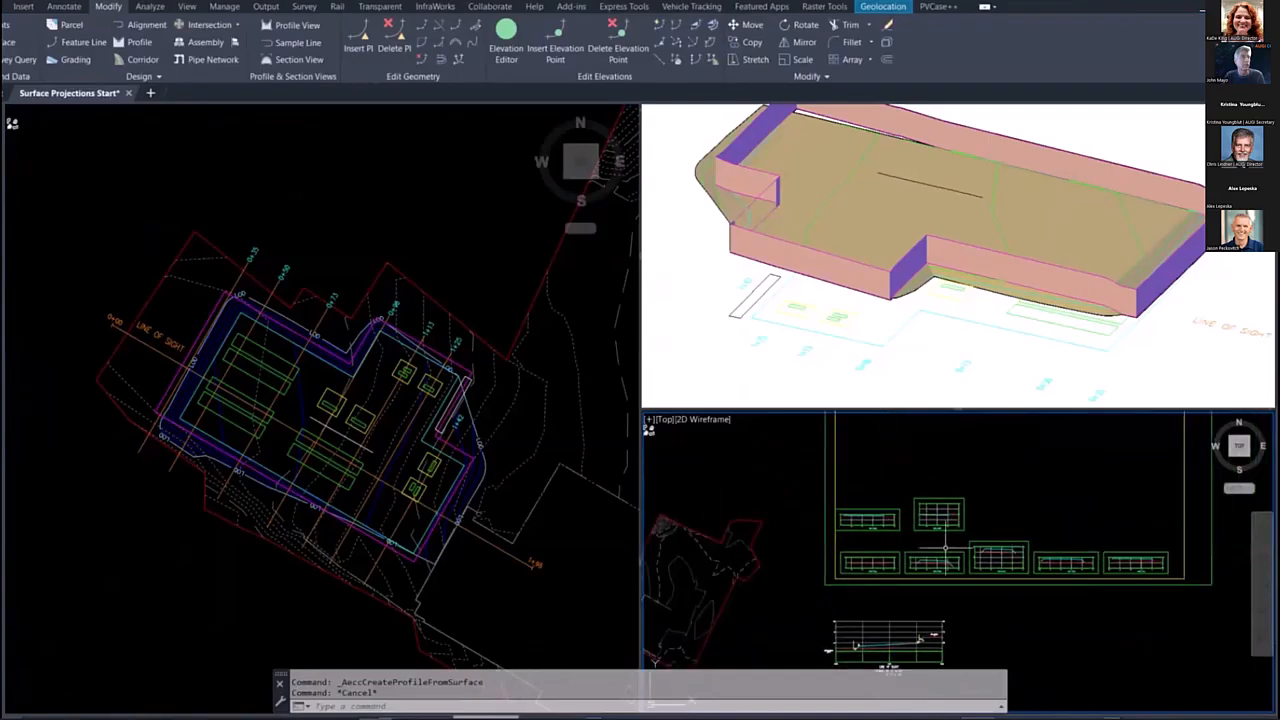
{"action": "left_click", "coordinate": [343, 443]}
{"action": "left_click", "coordinate": [343, 443]}
{"action": "type", "text": "e"}
{"action": "key", "text": "Return"}
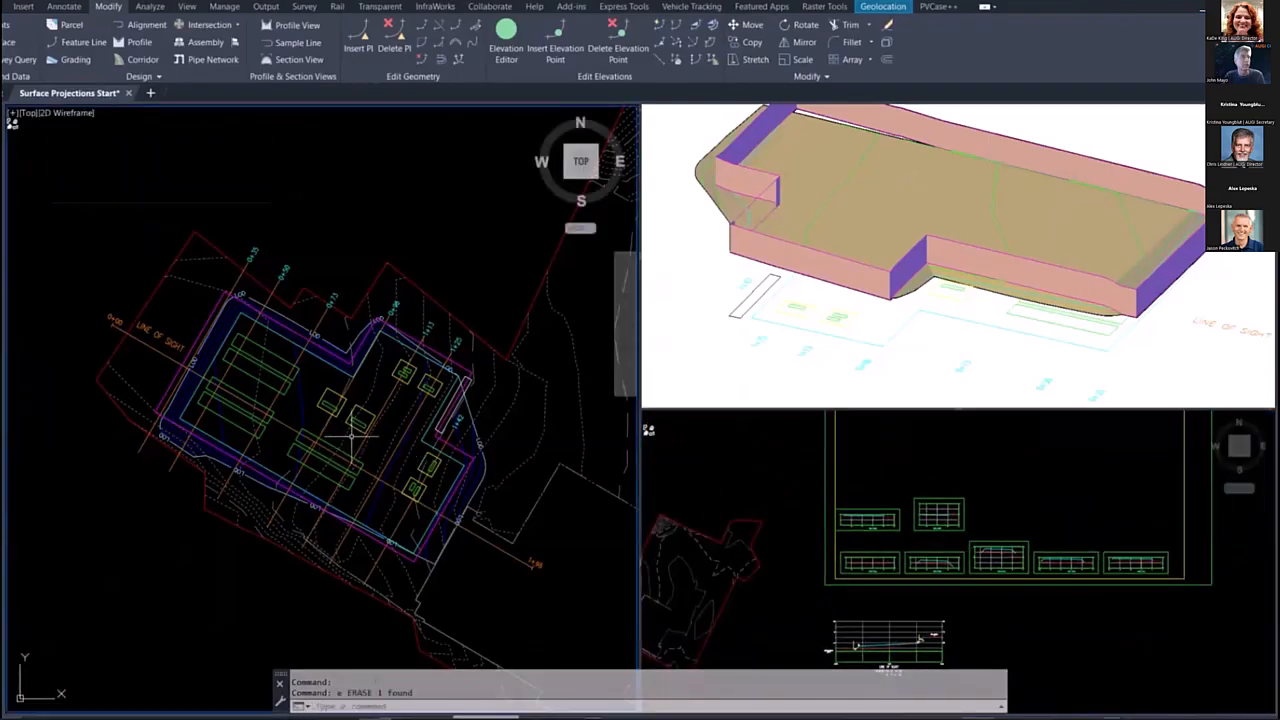
Step: Open the properties of the sample line group SLG-2 from one of its sample lines
{"action": "left_click", "coordinate": [917, 505]}
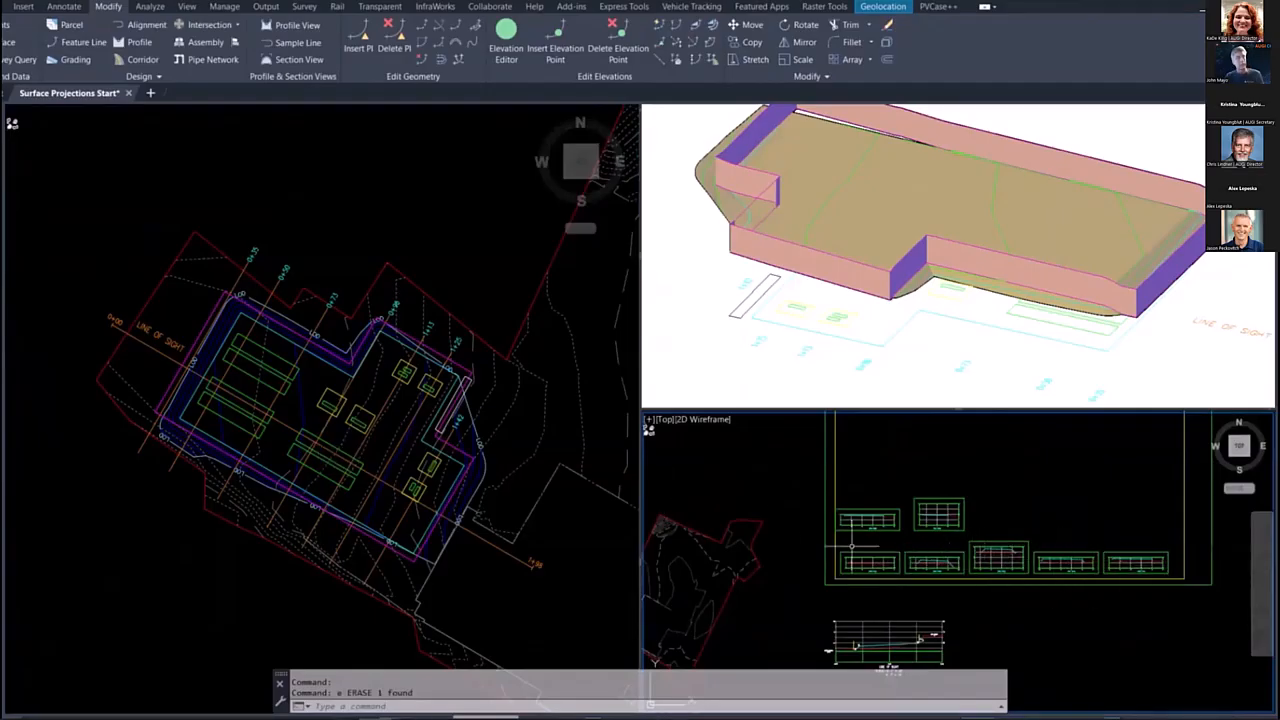
{"action": "left_click", "coordinate": [408, 484]}
{"action": "key", "text": "Escape"}
{"action": "left_click", "coordinate": [398, 430]}
{"action": "key", "text": "Escape"}
{"action": "left_click", "coordinate": [390, 395]}
{"action": "right_click", "coordinate": [388, 396]}
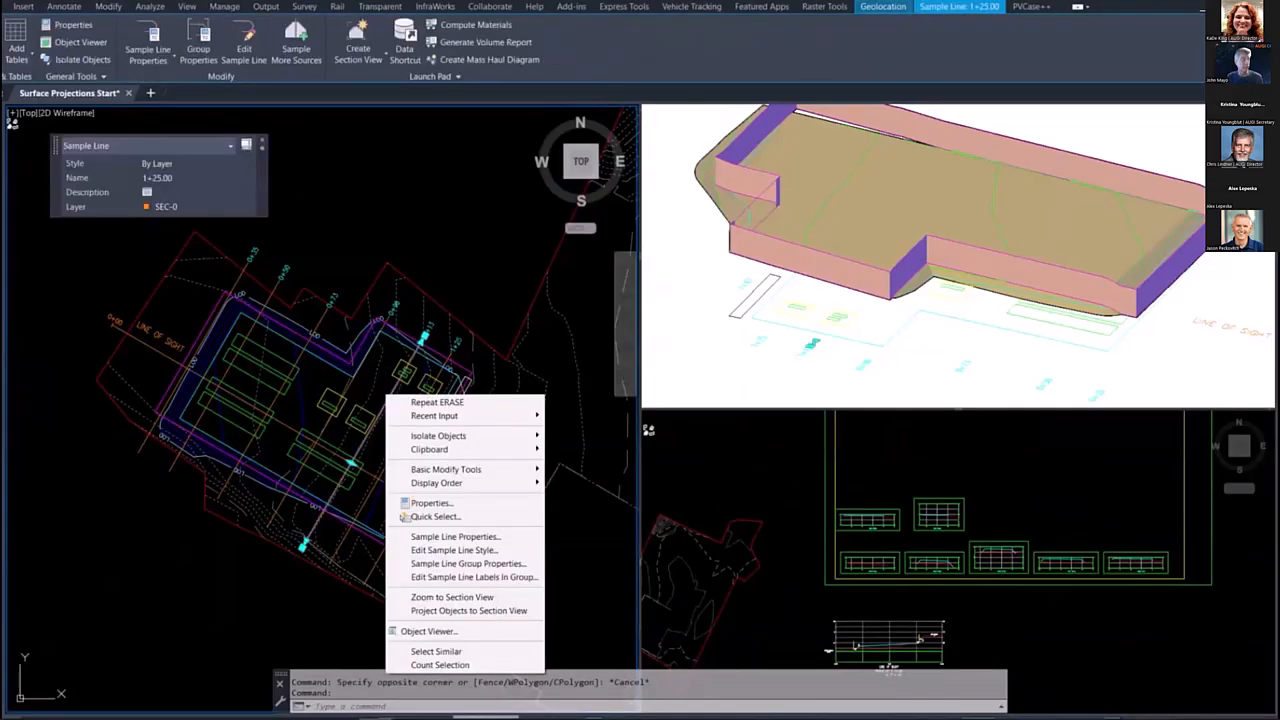
{"action": "left_click", "coordinate": [418, 566]}
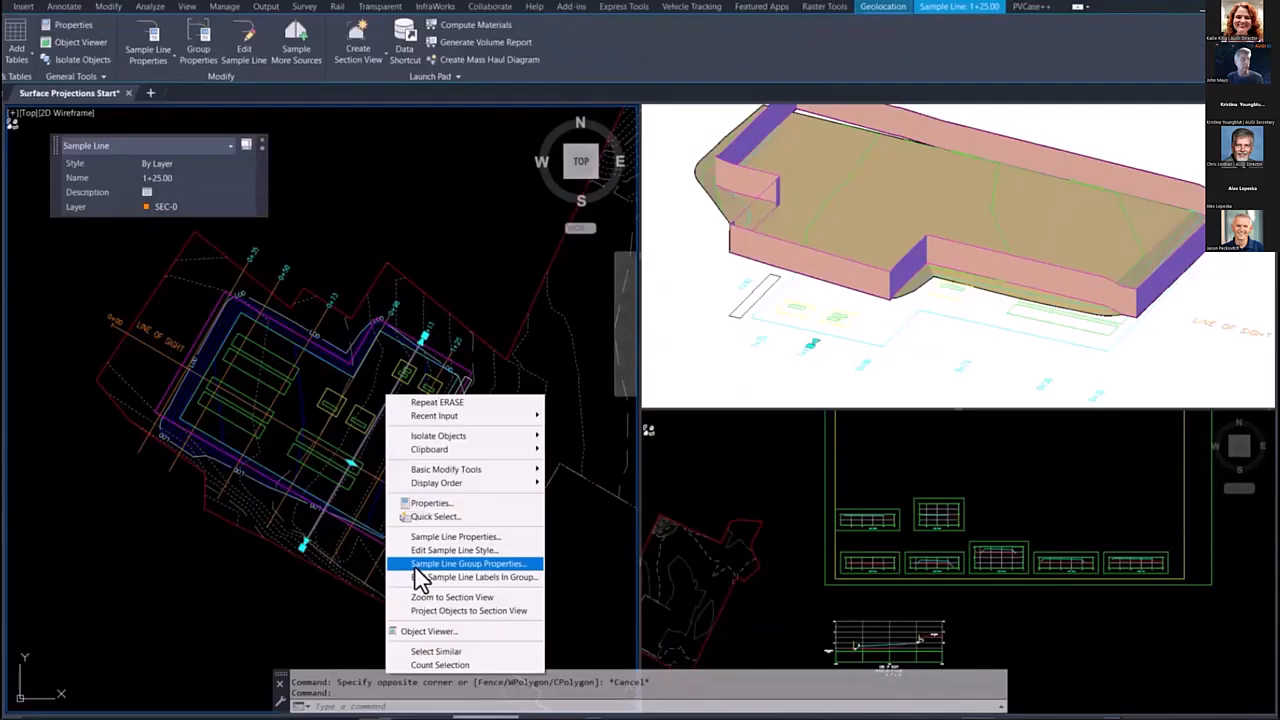
{"action": "left_click", "coordinate": [418, 567]}
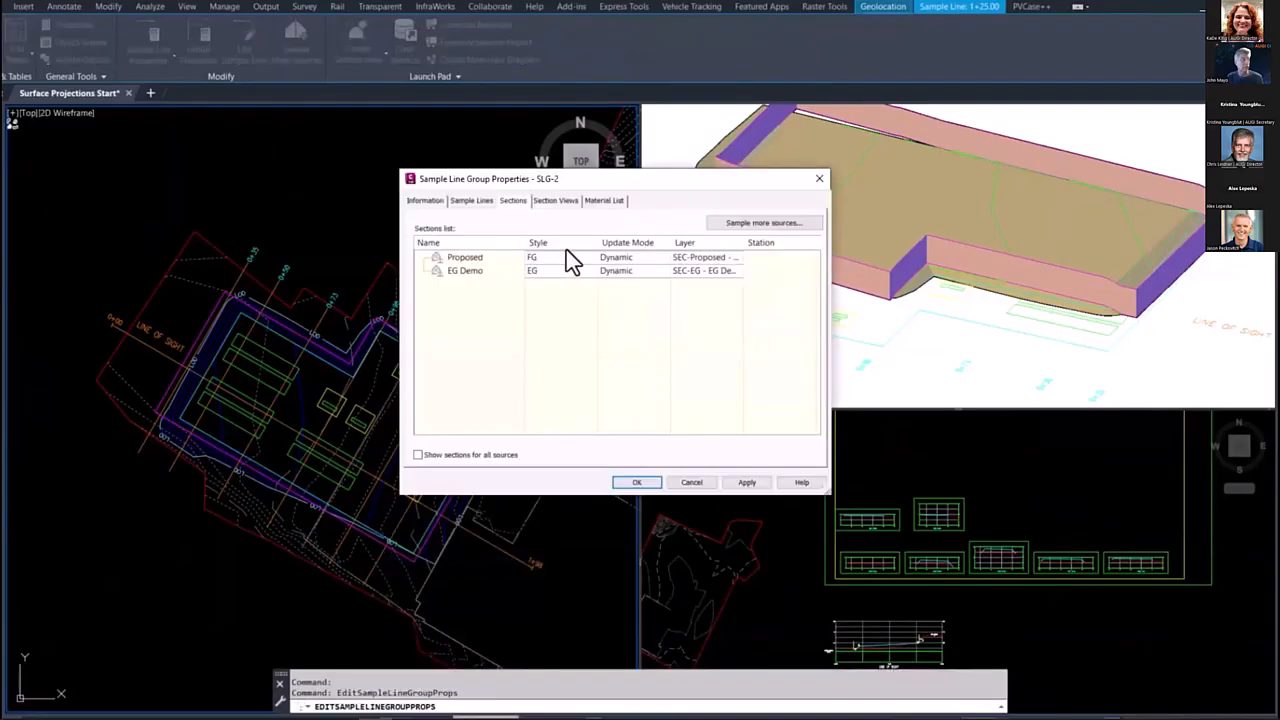
Step: Add the FENCE surface to the sampled section sources of the sample line group
{"action": "left_click", "coordinate": [515, 204]}
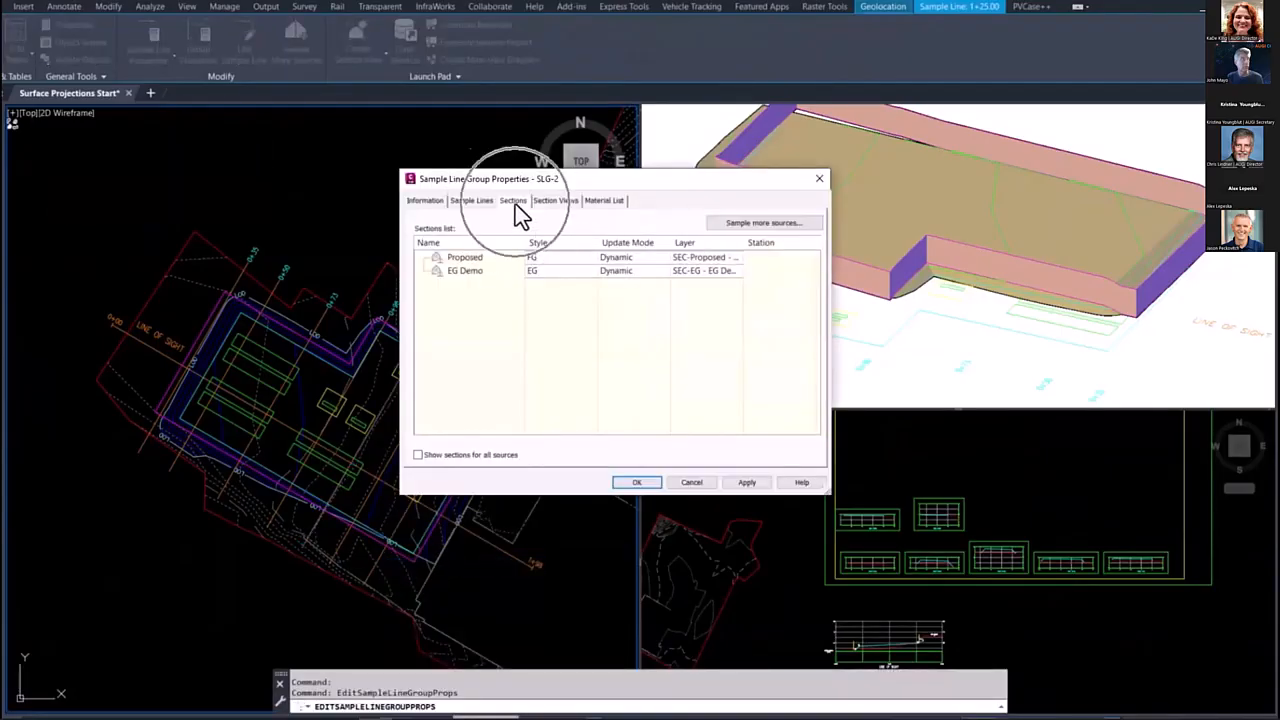
{"action": "left_click", "coordinate": [764, 223]}
{"action": "left_click", "coordinate": [700, 340]}
{"action": "left_click", "coordinate": [780, 366]}
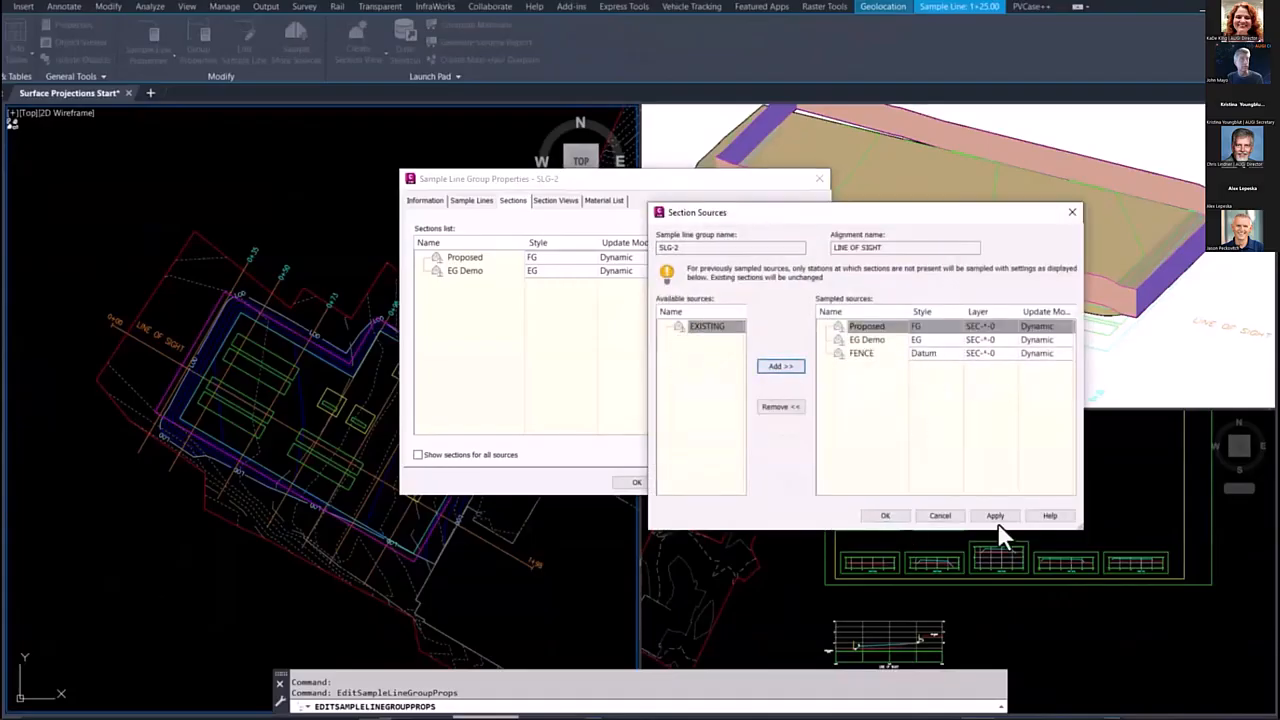
{"action": "left_click", "coordinate": [885, 516]}
{"action": "left_click", "coordinate": [636, 483]}
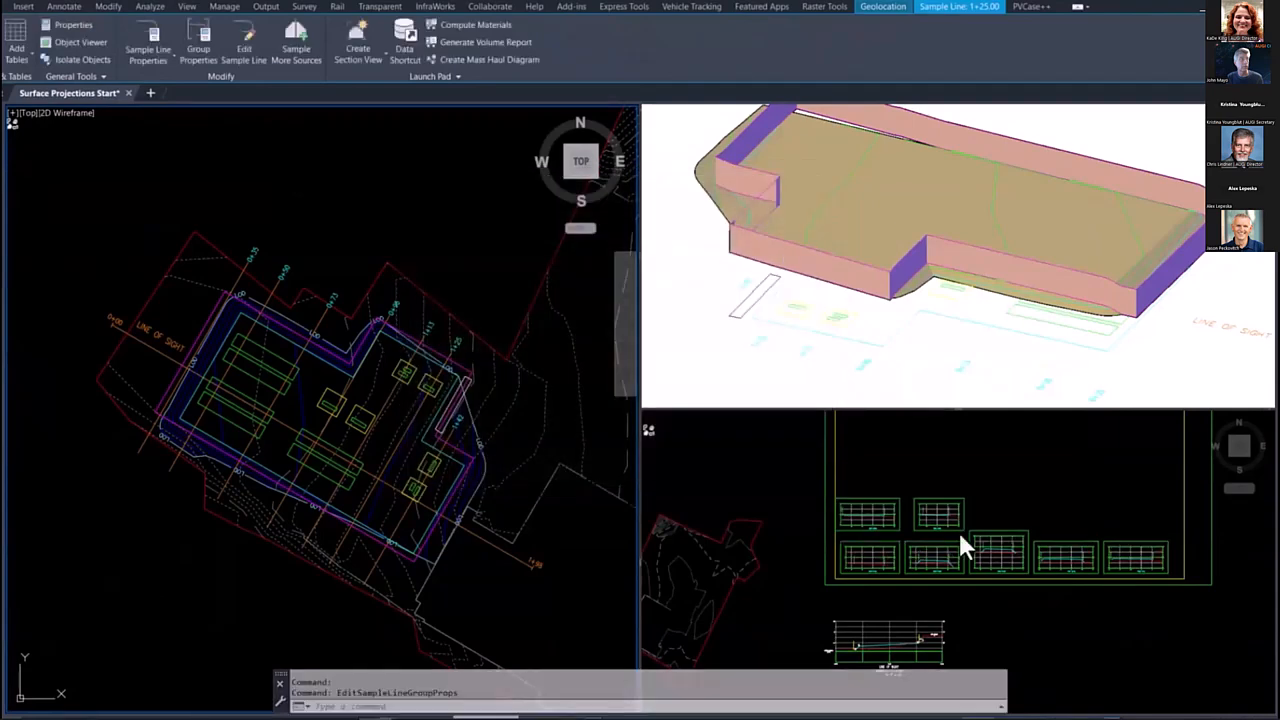
{"action": "left_click", "coordinate": [892, 552]}
{"action": "scroll", "coordinate": [900, 550], "scroll_direction": "up", "scroll_amount": 8}
{"action": "scroll", "coordinate": [979, 551], "scroll_direction": "down", "scroll_amount": 10}
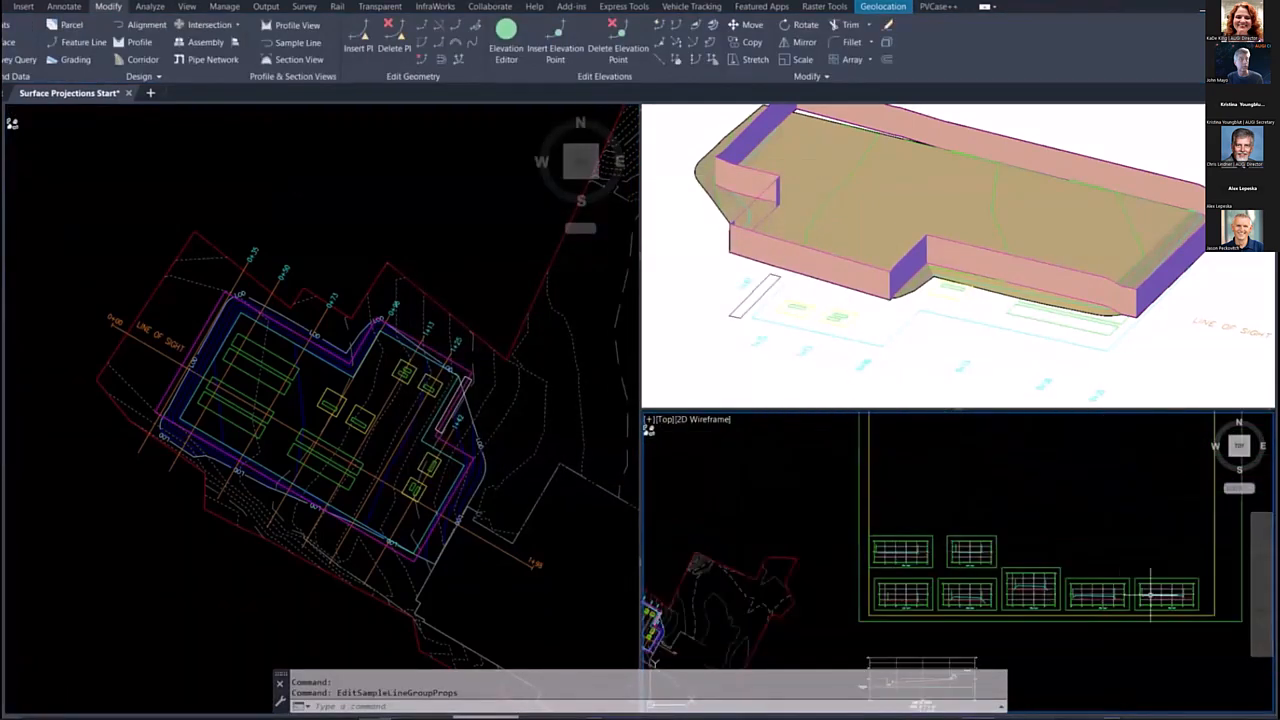
{"action": "middle_click_drag", "start_coordinate": [1120, 597], "coordinate": [1034, 516]}
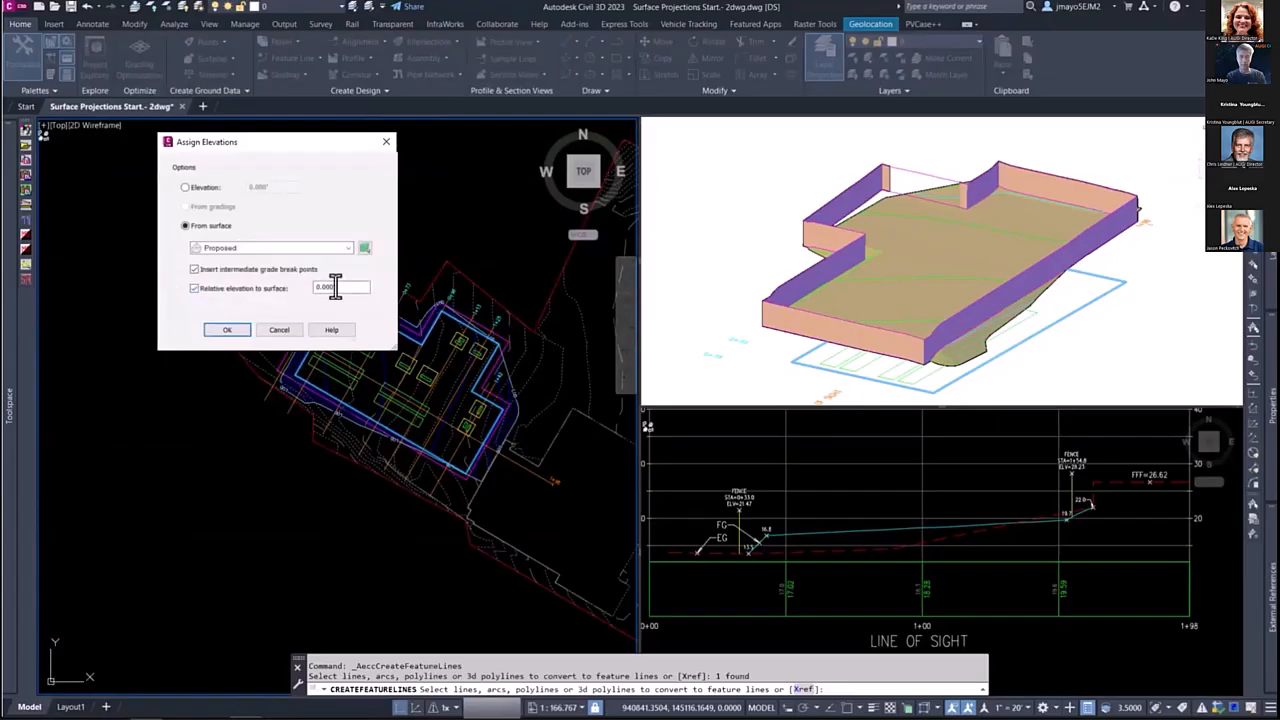
Step: Create the pad perimeter feature line with elevations from the Proposed surface, intermediate grade breaks and a relative elevation of 0.000'
{"action": "left_click", "coordinate": [226, 331]}
{"action": "scroll", "coordinate": [357, 312], "scroll_direction": "up", "scroll_amount": 5}
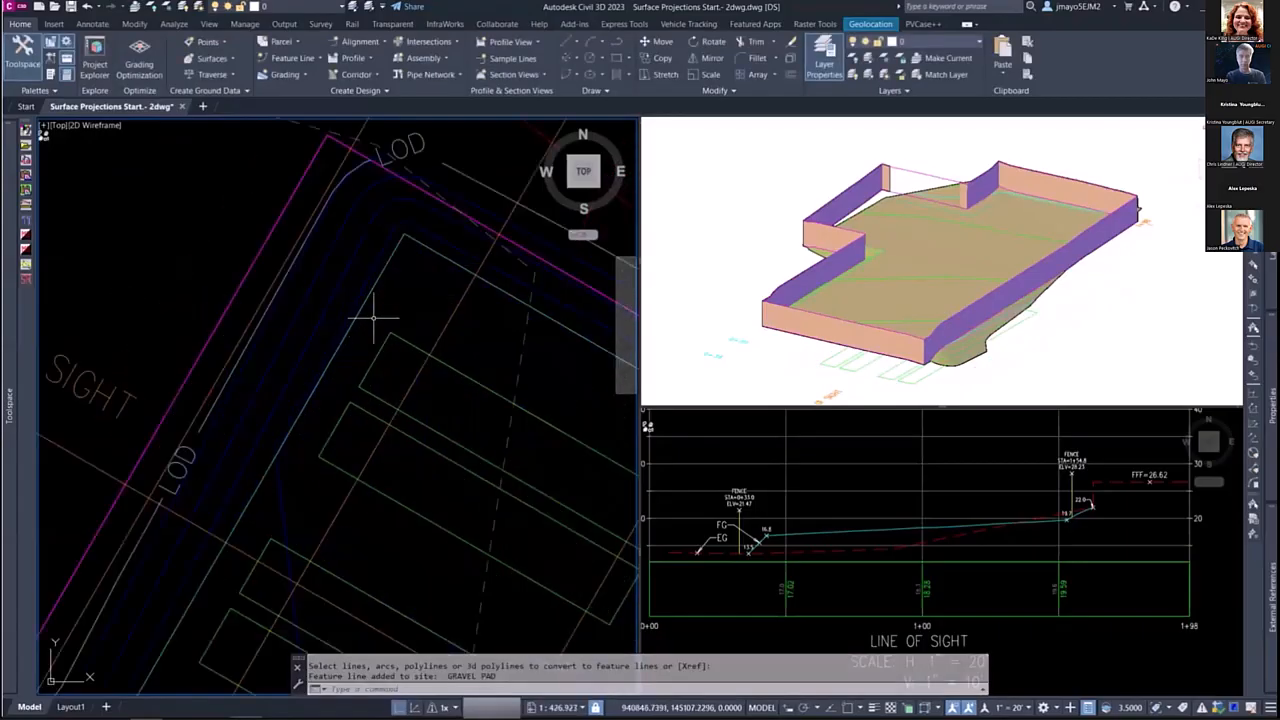
{"action": "scroll", "coordinate": [357, 302], "scroll_direction": "up", "scroll_amount": 3}
Step: Offset the pad perimeter feature line 0.05 inward with an elevation difference of -1
{"action": "left_click", "coordinate": [355, 298]}
{"action": "scroll", "coordinate": [355, 298], "scroll_direction": "down", "scroll_amount": 3}
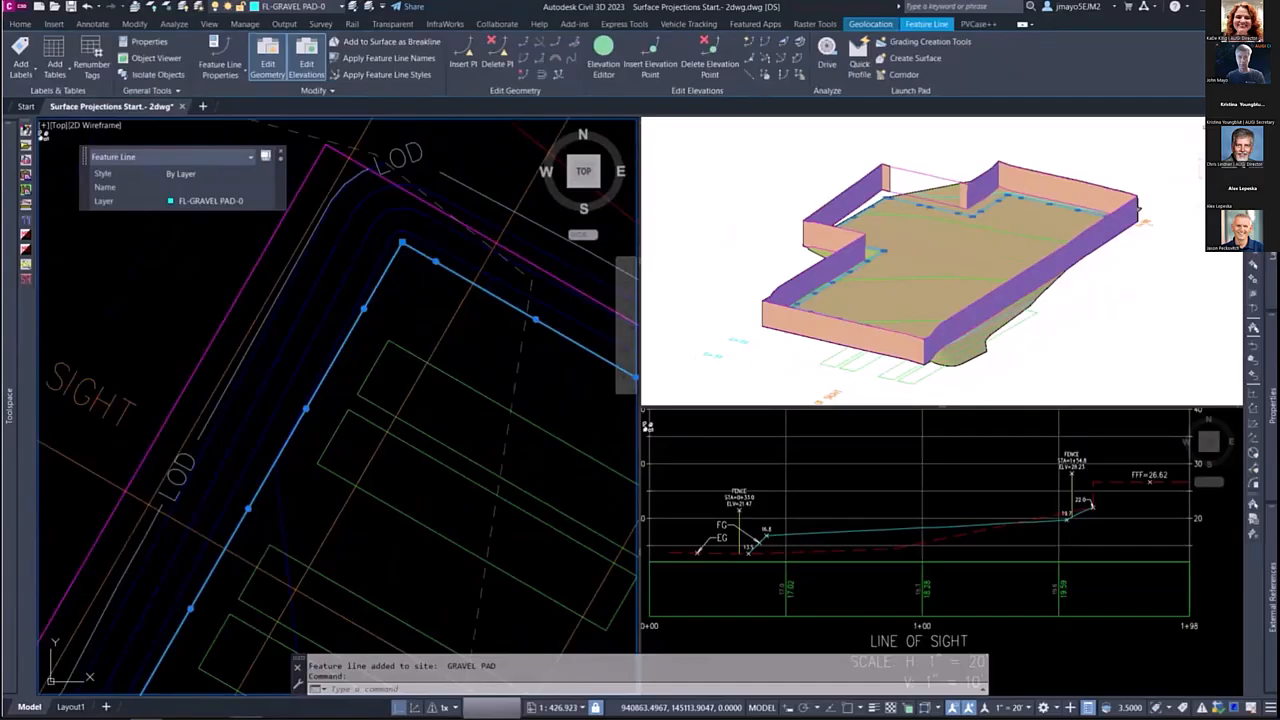
{"action": "middle_click_drag", "start_coordinate": [382, 294], "coordinate": [465, 266]}
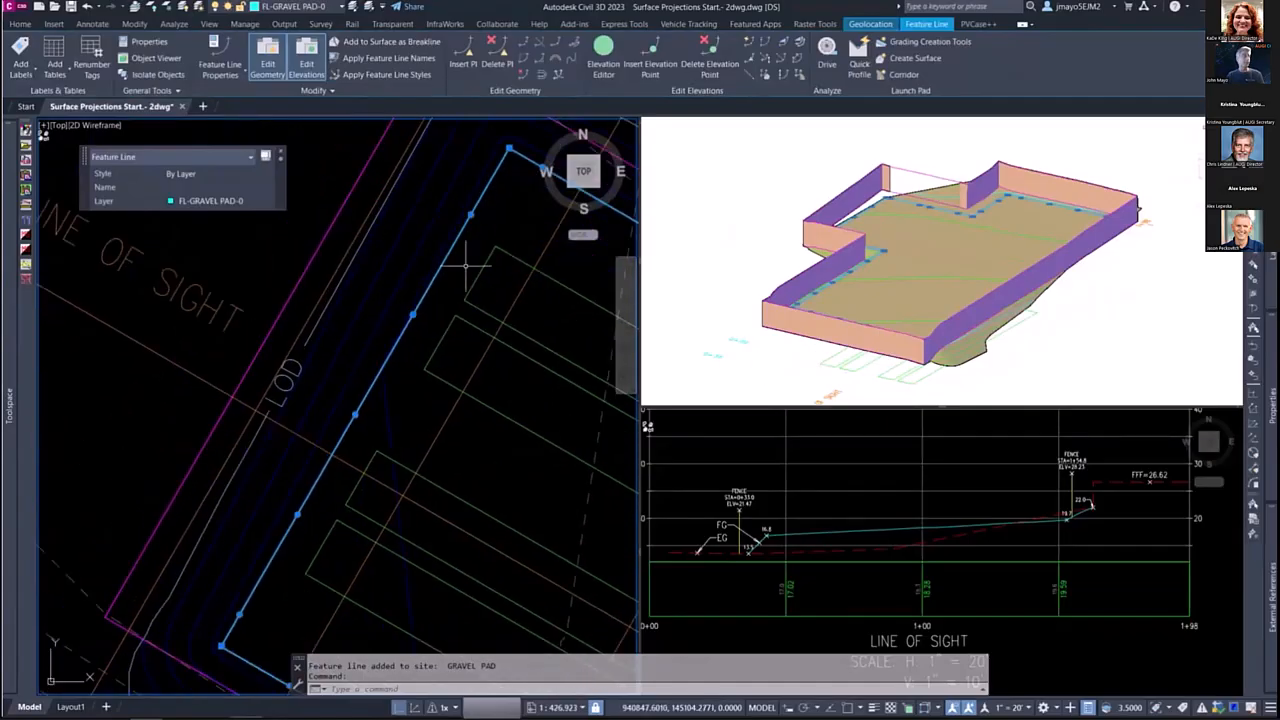
{"action": "left_click", "coordinate": [540, 73]}
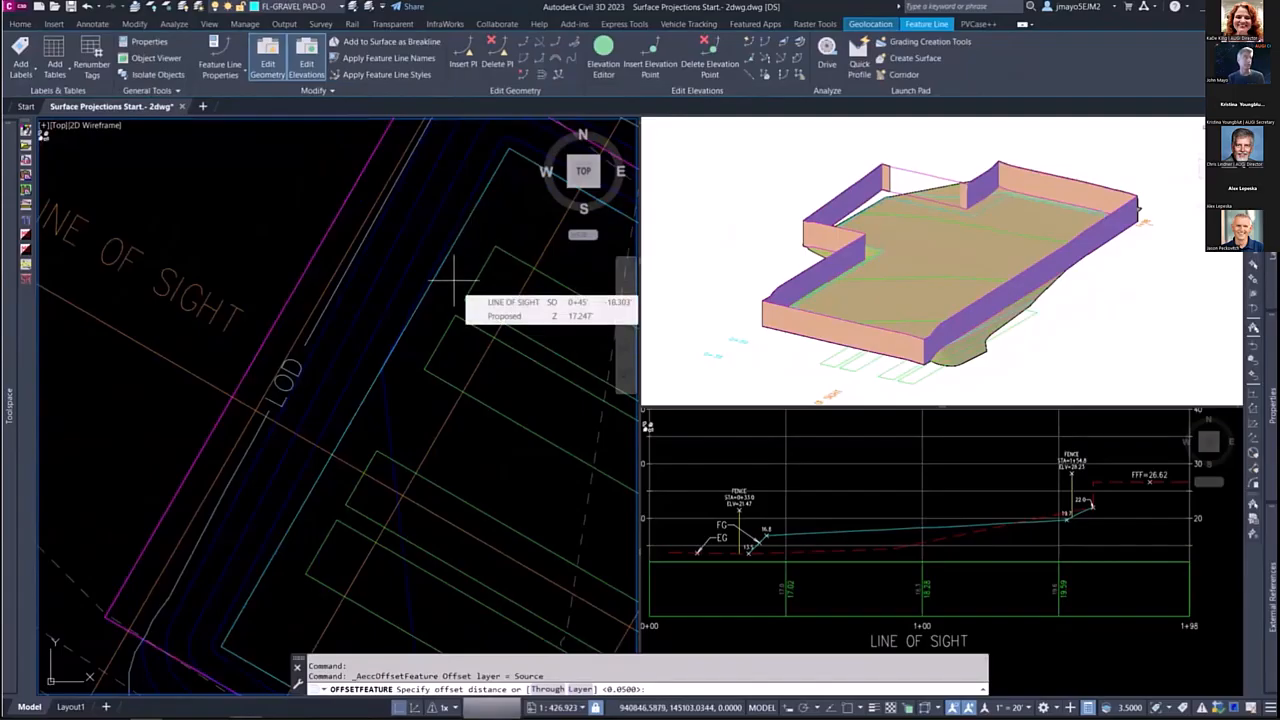
{"action": "key", "text": "Return"}
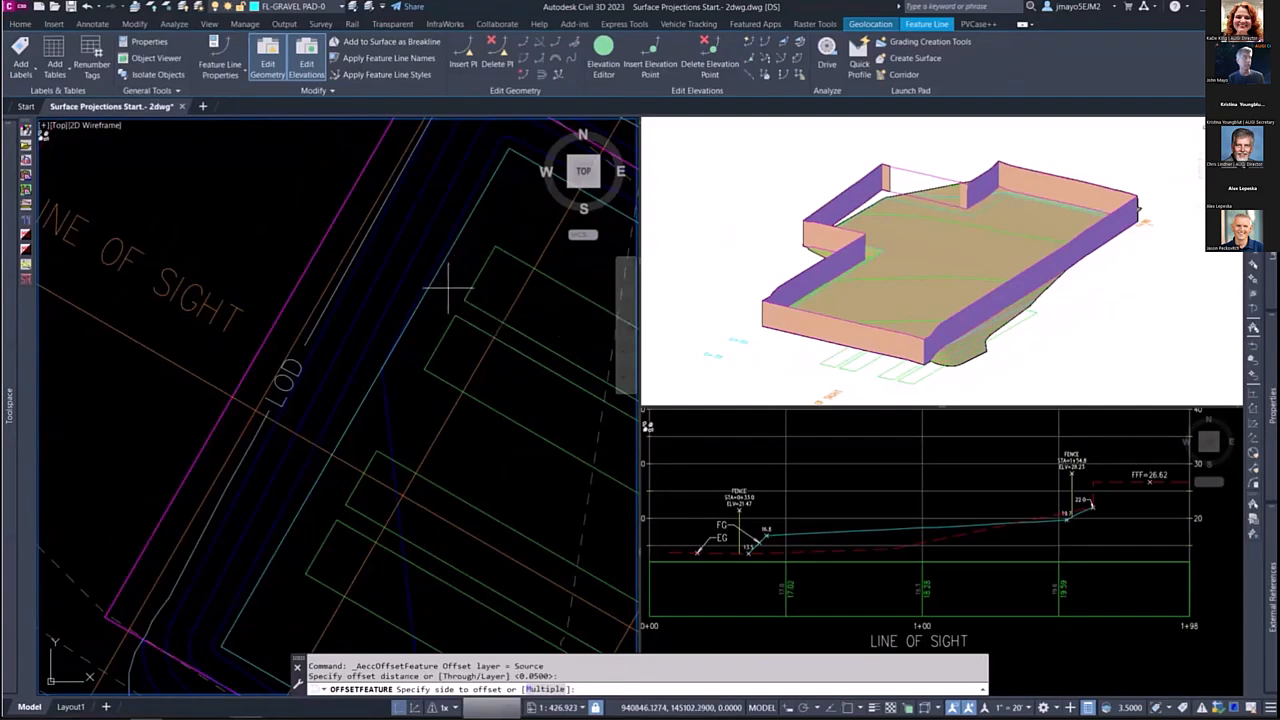
{"action": "left_click", "coordinate": [450, 291]}
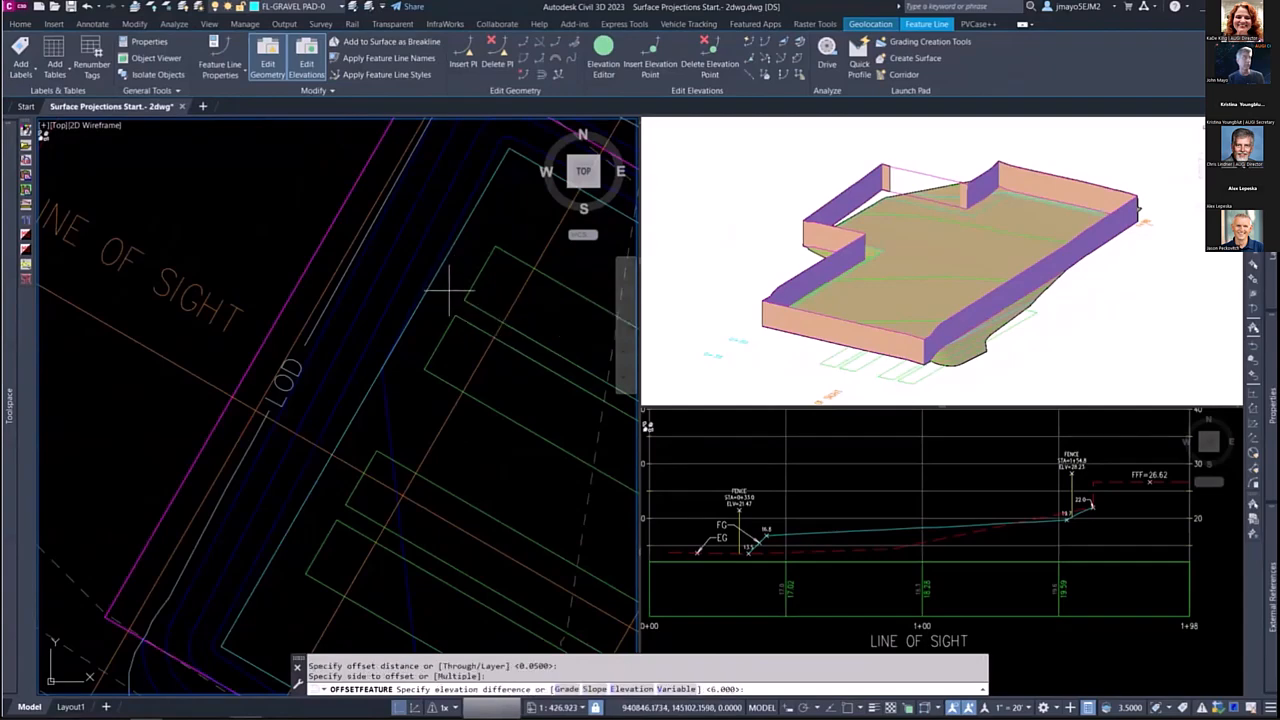
{"action": "type", "text": "-1"}
{"action": "key", "text": "Return"}
{"action": "scroll", "coordinate": [449, 276], "scroll_direction": "up", "scroll_amount": 5}
{"action": "key", "text": "Escape"}
Step: Open the pad perimeter feature line in the Elevation Editor and review its rows from station 0+00 to 3+63
{"action": "left_click", "coordinate": [449, 276]}
{"action": "scroll", "coordinate": [414, 330], "scroll_direction": "down", "scroll_amount": 8}
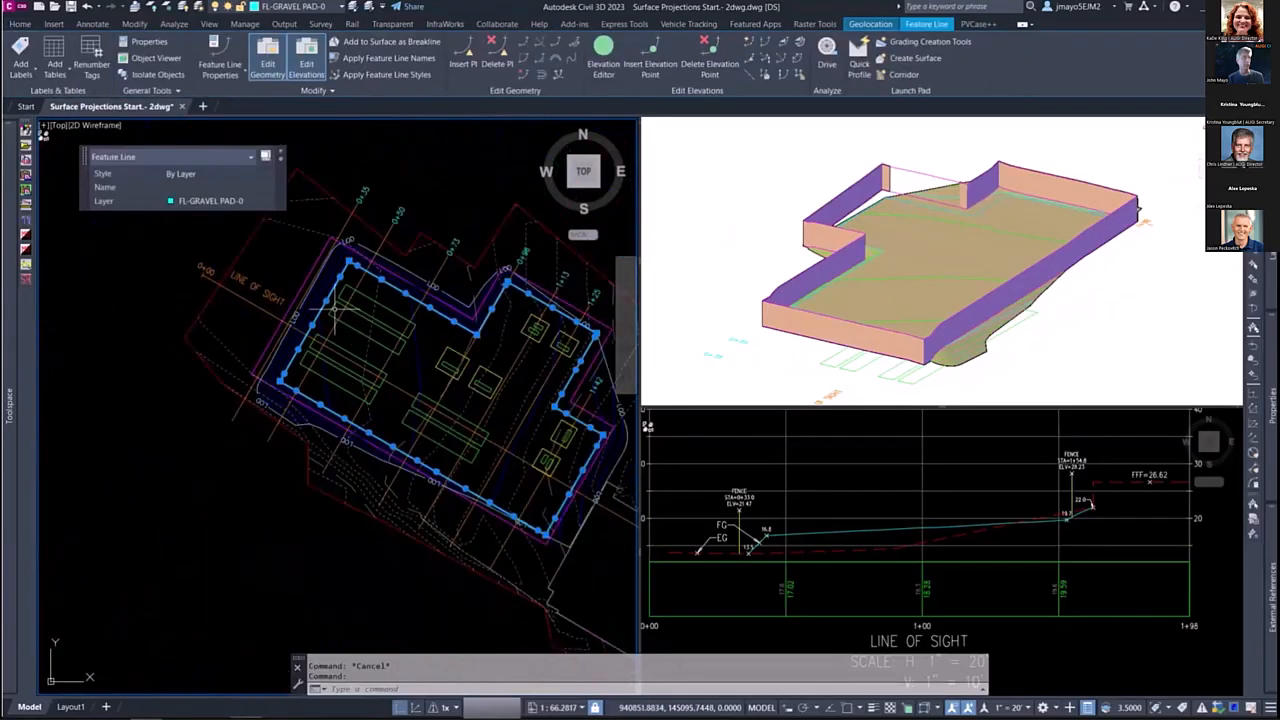
{"action": "right_click", "coordinate": [359, 305]}
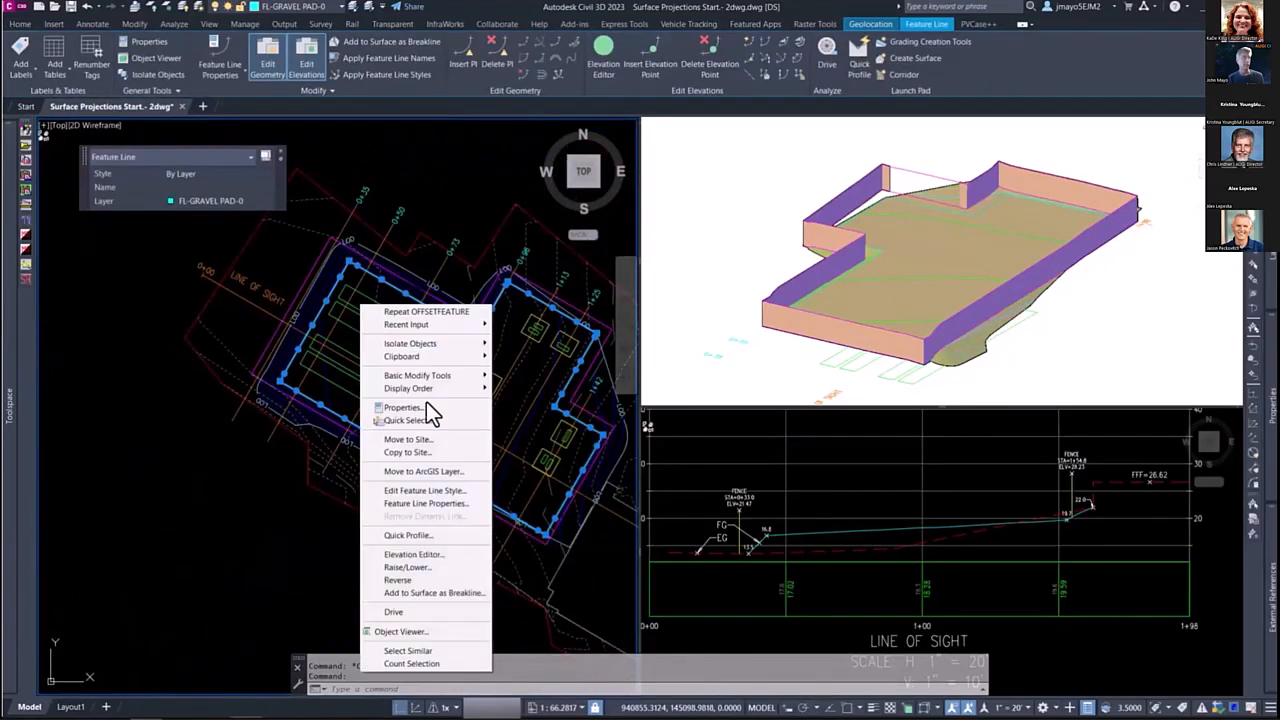
{"action": "left_click", "coordinate": [415, 555]}
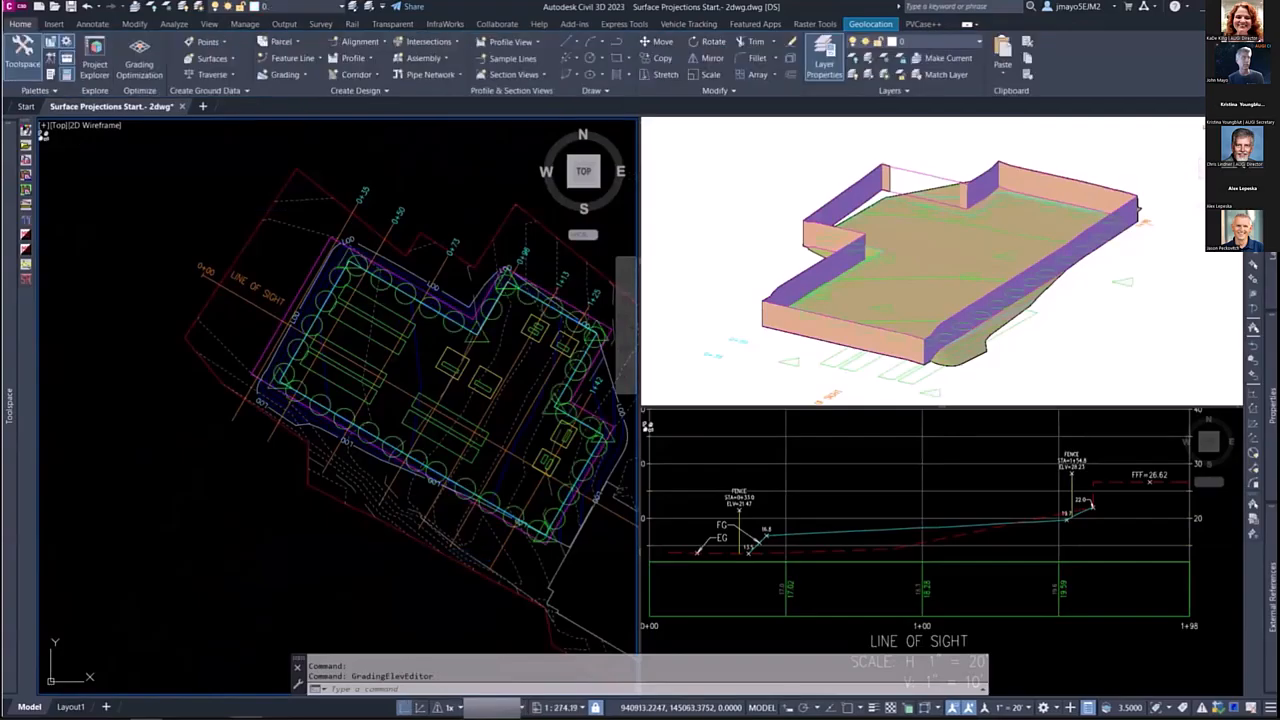
{"action": "left_click_drag", "start_coordinate": [850, 719], "coordinate": [221, 258]}
{"action": "left_click", "coordinate": [274, 114]}
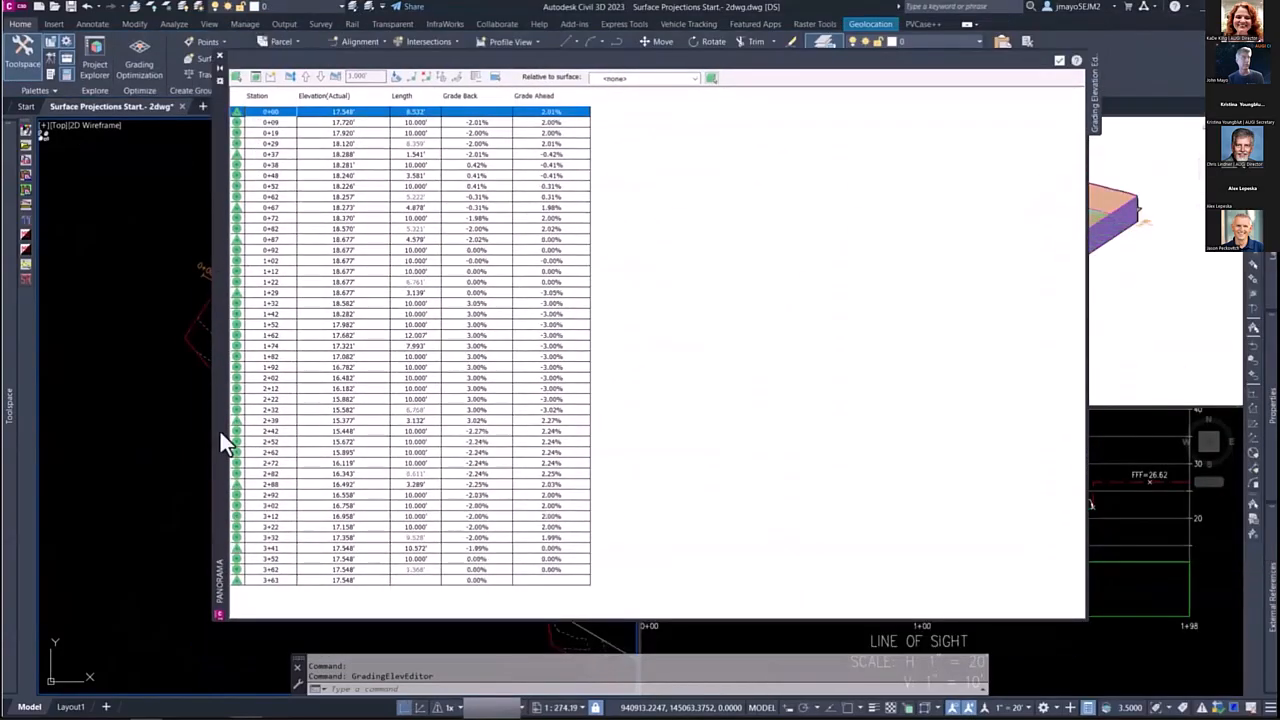
{"action": "left_click", "coordinate": [268, 585], "text": "shift"}
Step: Set Proposed as the feature line's relative surface in the Elevation Editor
{"action": "left_click", "coordinate": [622, 78]}
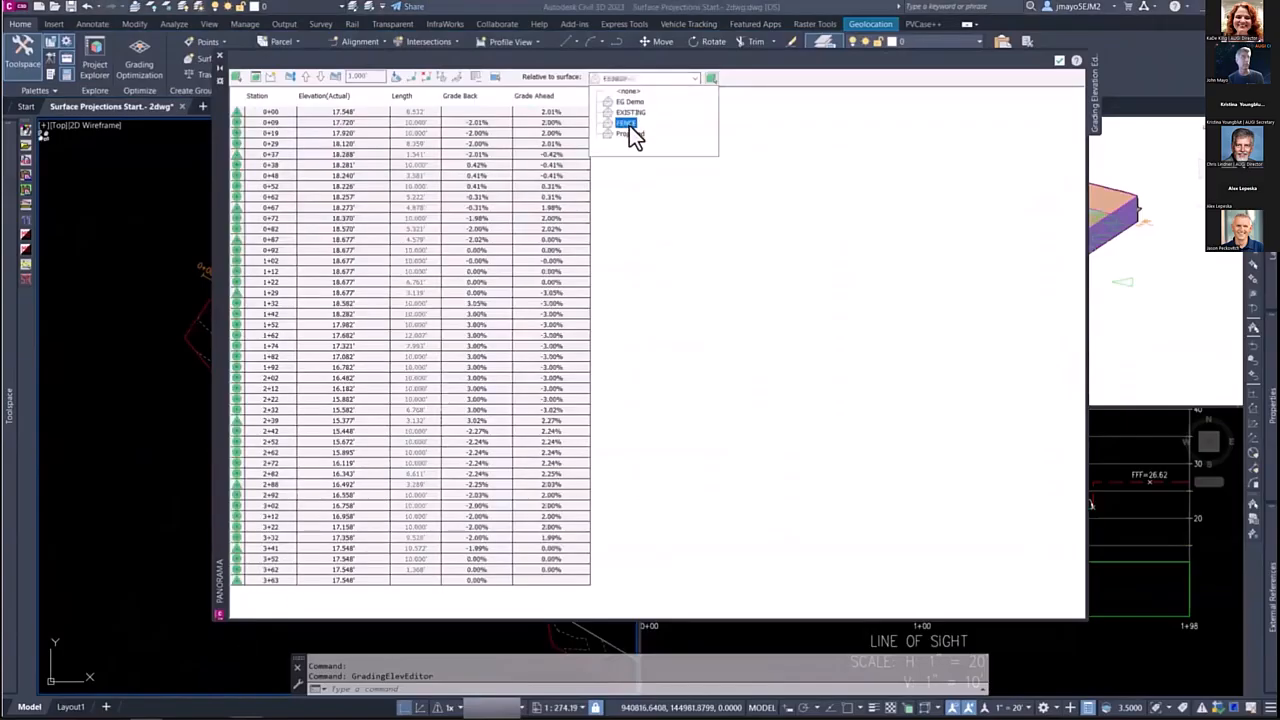
{"action": "left_click", "coordinate": [629, 123]}
{"action": "left_click", "coordinate": [629, 79]}
{"action": "left_click", "coordinate": [620, 130]}
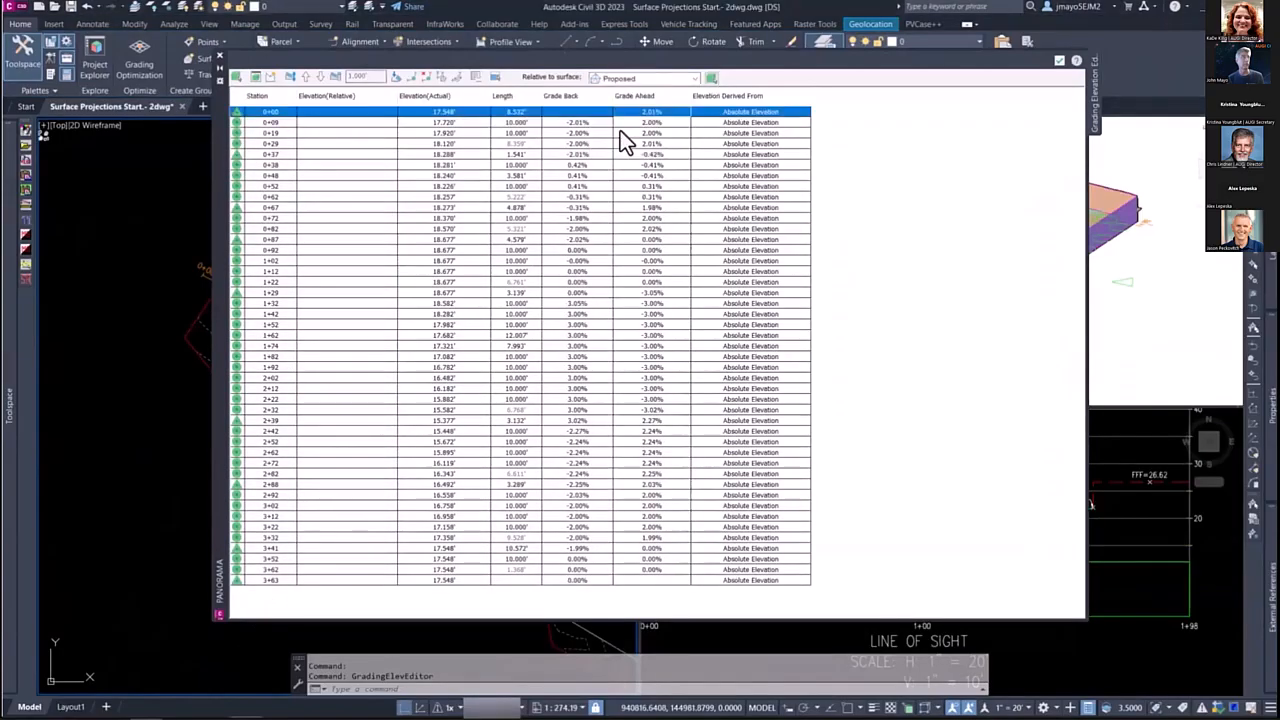
{"action": "left_click", "coordinate": [470, 133]}
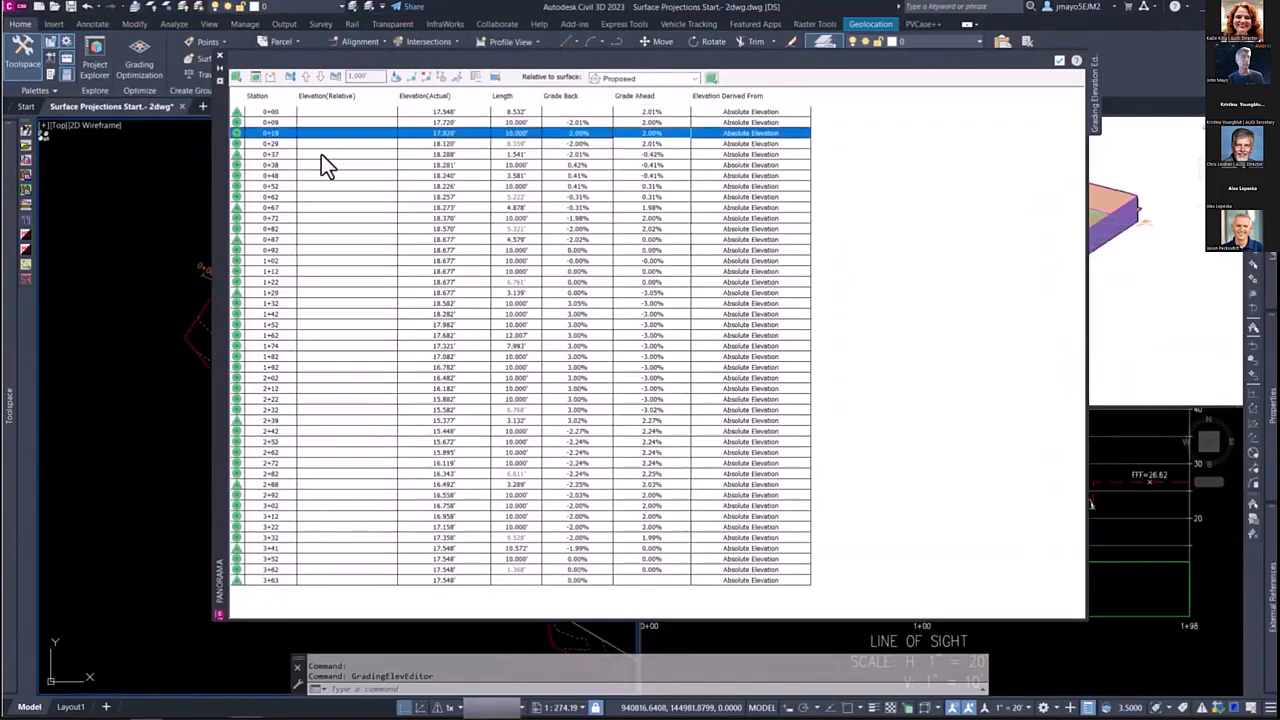
Step: Select all rows from station 0+00 to 3+63 and set their elevations as derived Relative to Surface
{"action": "left_click", "coordinate": [270, 114]}
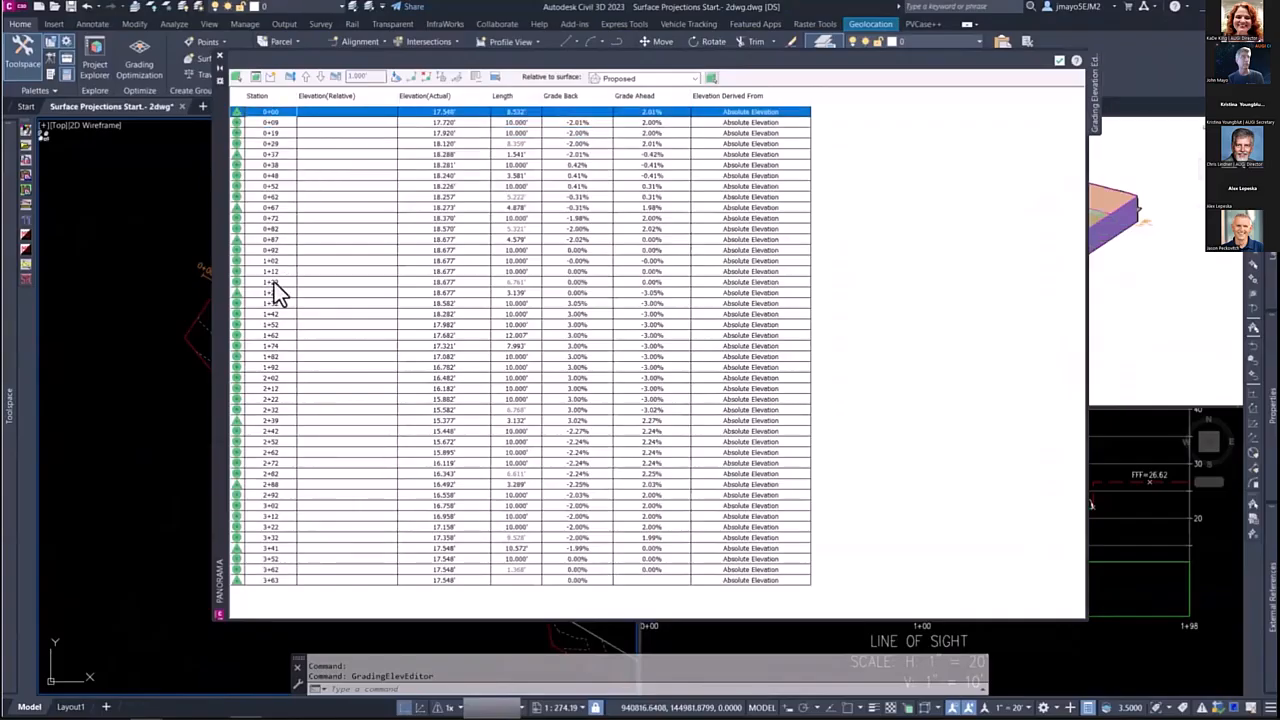
{"action": "left_click", "coordinate": [274, 582], "text": "shift"}
{"action": "left_click", "coordinate": [692, 79]}
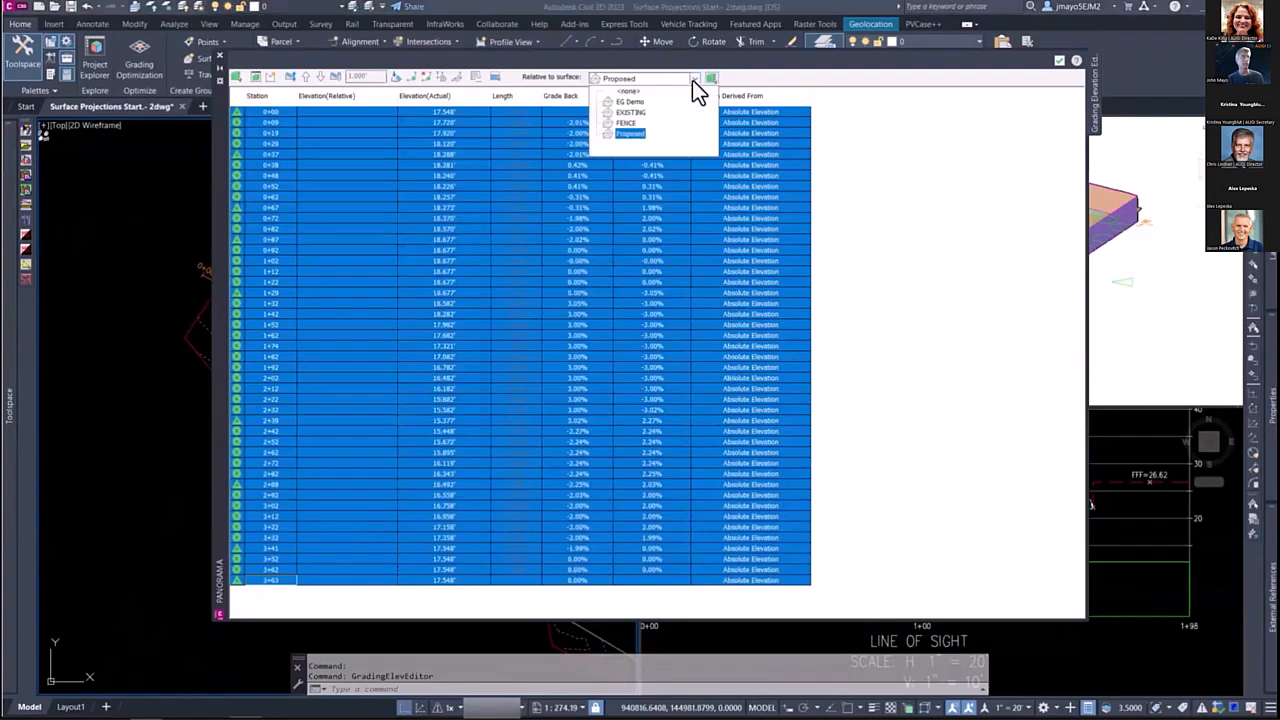
{"action": "left_click", "coordinate": [634, 132]}
{"action": "left_click", "coordinate": [634, 132]}
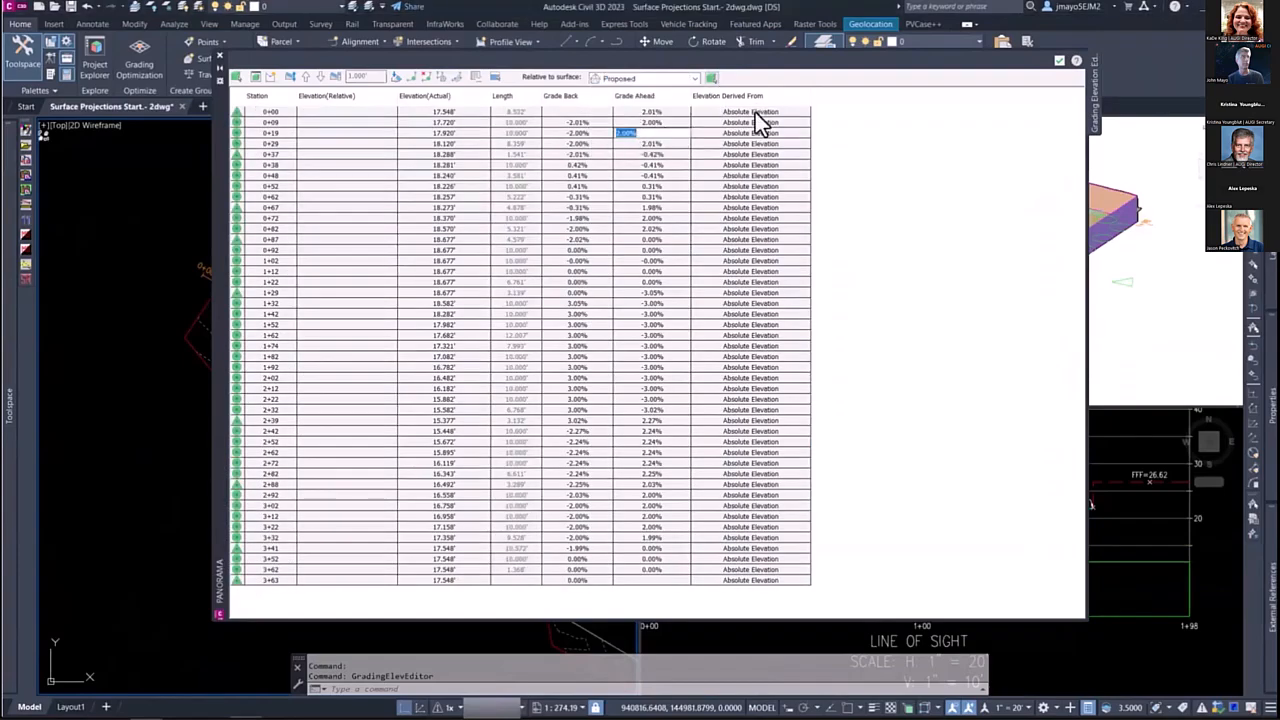
{"action": "left_click", "coordinate": [755, 122]}
{"action": "left_click", "coordinate": [757, 125]}
{"action": "left_click", "coordinate": [737, 137]}
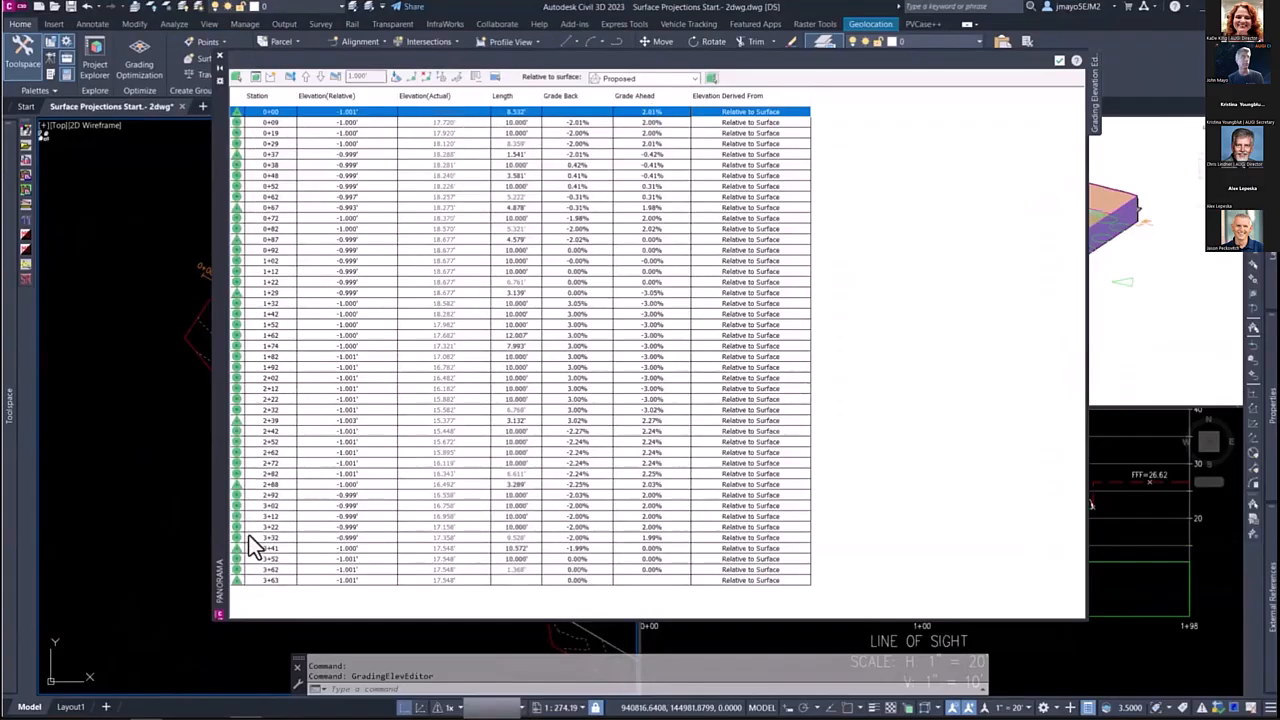
Step: Set the relative elevation of all feature line rows to -1 and close the Elevation Editor
{"action": "left_click", "coordinate": [265, 581], "text": "shift"}
{"action": "left_click", "coordinate": [368, 112]}
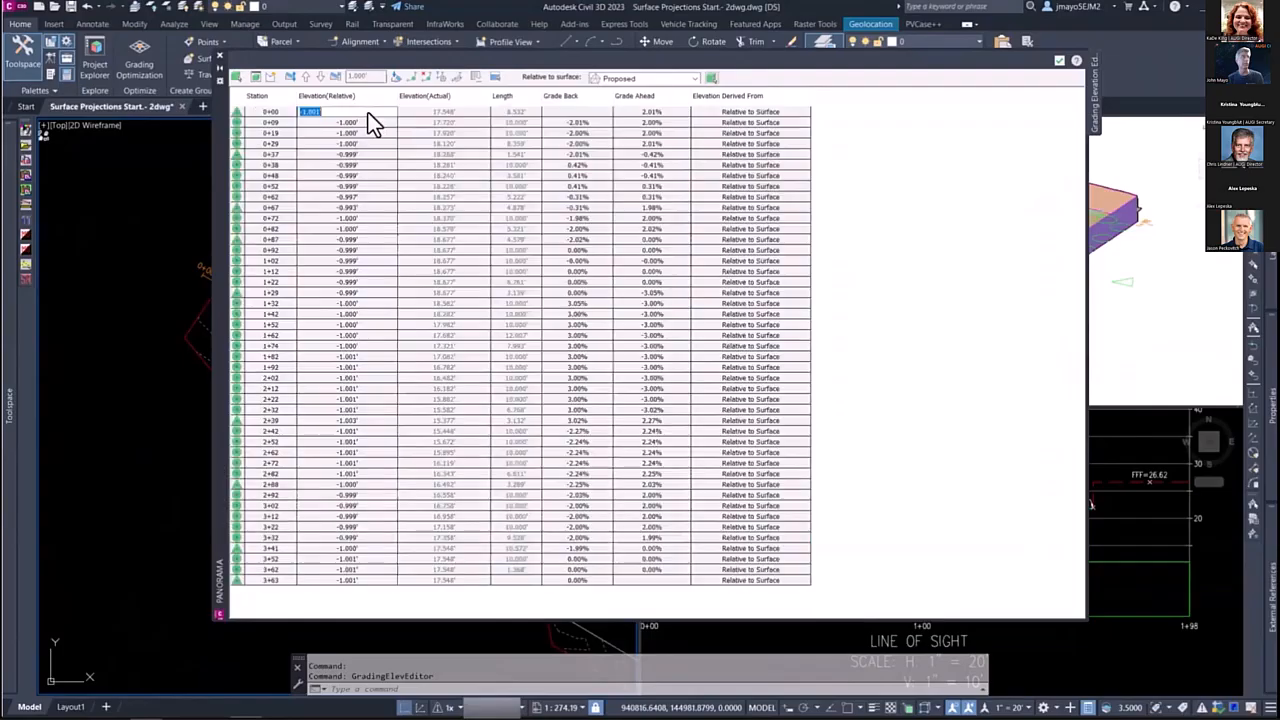
{"action": "type", "text": "-1"}
{"action": "key", "text": "Return"}
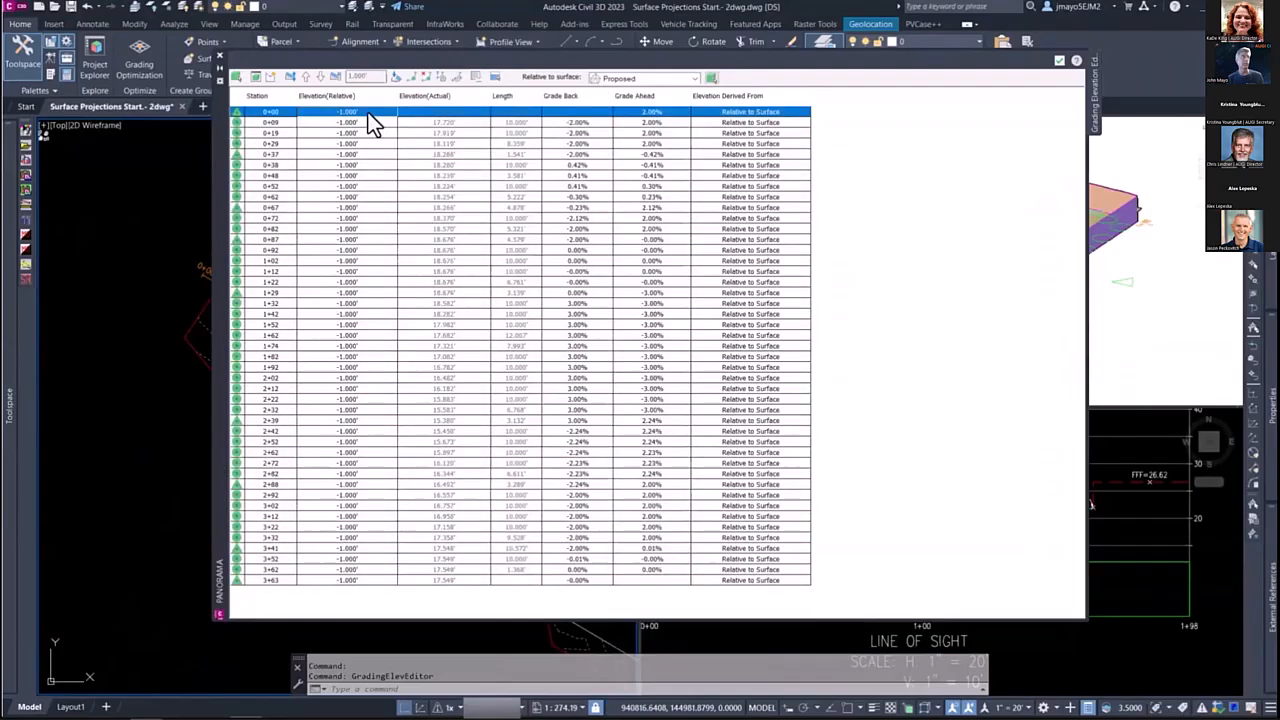
{"action": "left_click", "coordinate": [220, 58]}
Step: Select both pad perimeter feature lines and start adding them to a surface as breaklines
{"action": "scroll", "coordinate": [360, 272], "scroll_direction": "up", "scroll_amount": 4}
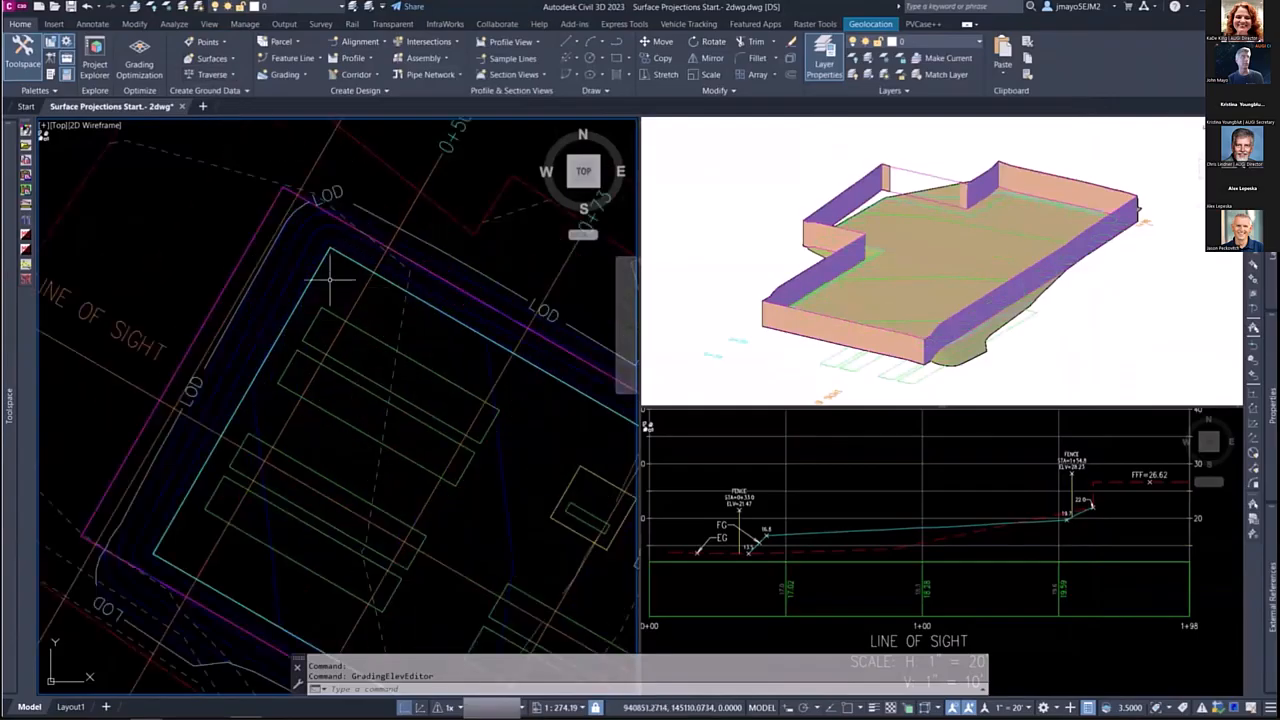
{"action": "scroll", "coordinate": [330, 280], "scroll_direction": "down", "scroll_amount": 4}
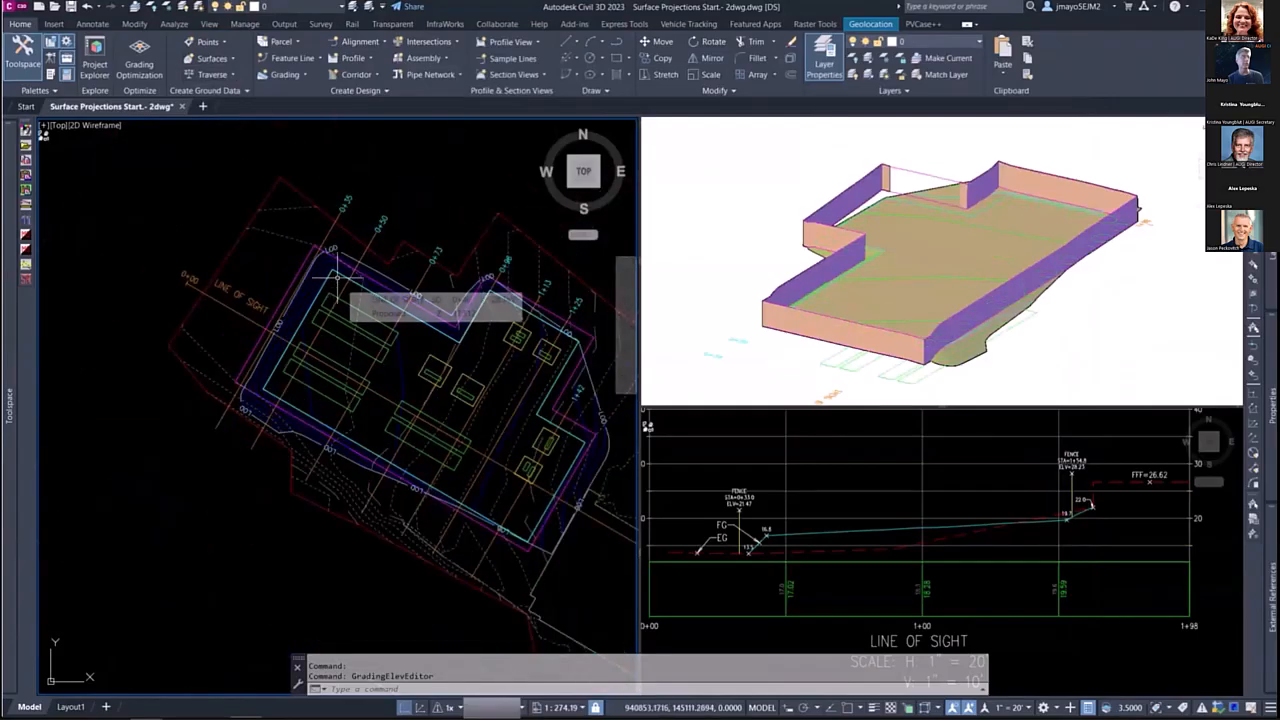
{"action": "scroll", "coordinate": [402, 294], "scroll_direction": "up", "scroll_amount": 4}
{"action": "scroll", "coordinate": [489, 344], "scroll_direction": "up", "scroll_amount": 3}
{"action": "scroll", "coordinate": [491, 349], "scroll_direction": "down", "scroll_amount": 3}
{"action": "scroll", "coordinate": [487, 313], "scroll_direction": "up", "scroll_amount": 3}
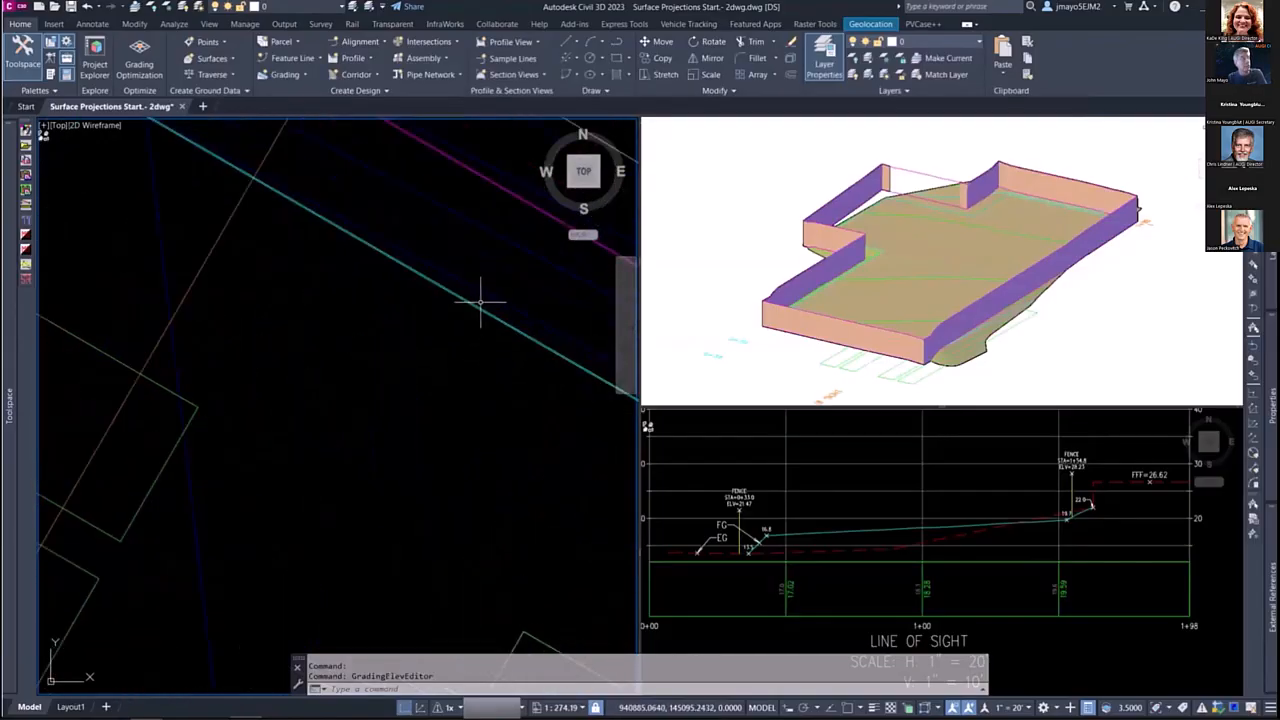
{"action": "left_click", "coordinate": [460, 319]}
{"action": "scroll", "coordinate": [463, 320], "scroll_direction": "down", "scroll_amount": 5}
{"action": "right_click", "coordinate": [492, 333]}
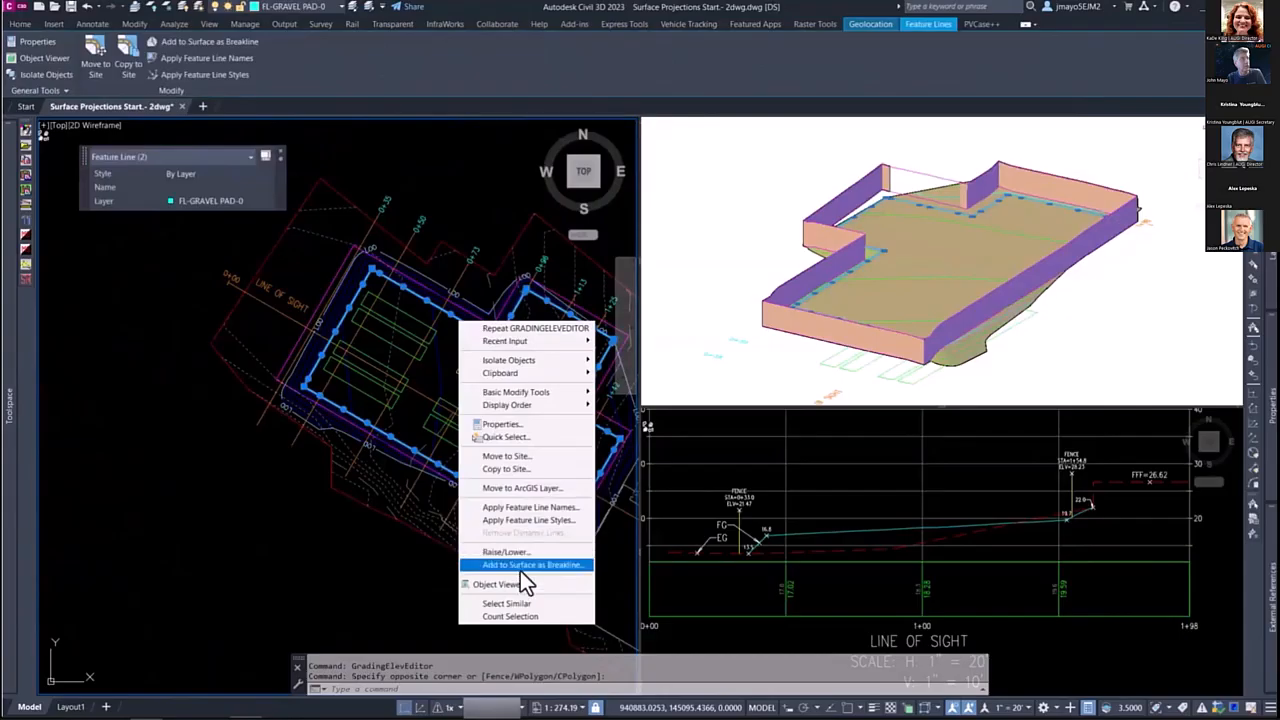
{"action": "left_click", "coordinate": [520, 566]}
{"action": "left_click", "coordinate": [586, 253]}
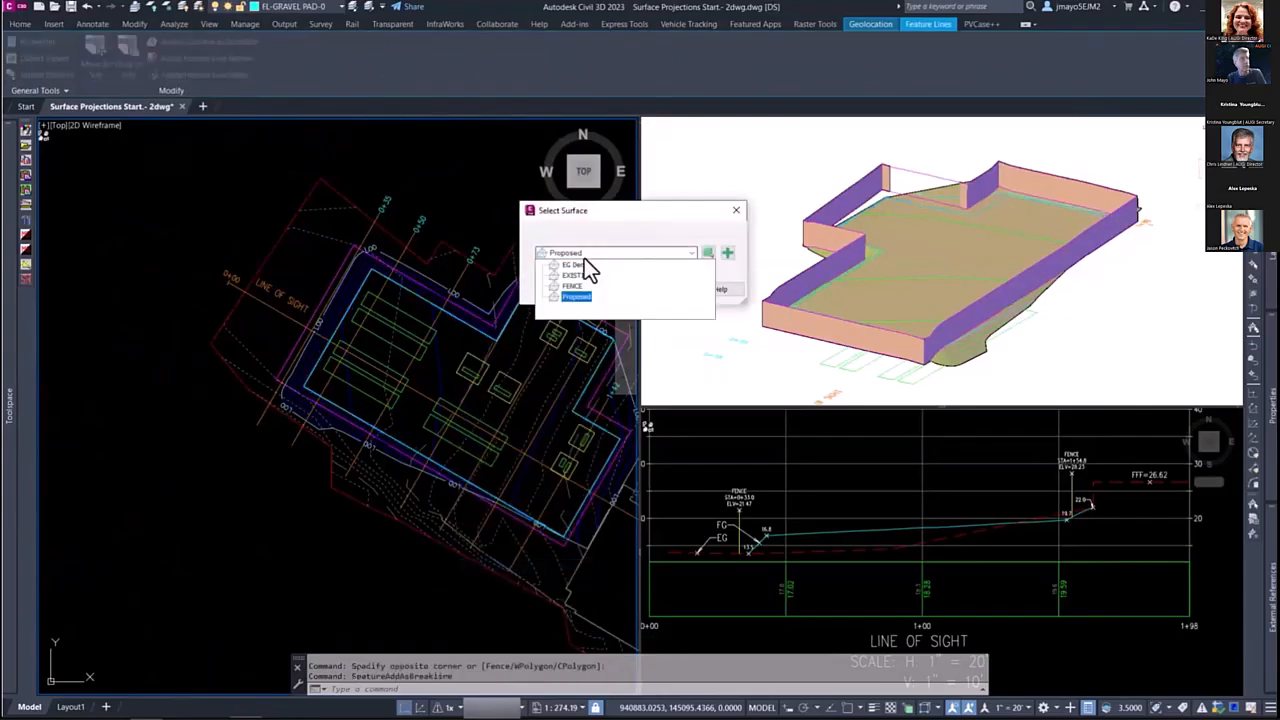
{"action": "left_click", "coordinate": [584, 255]}
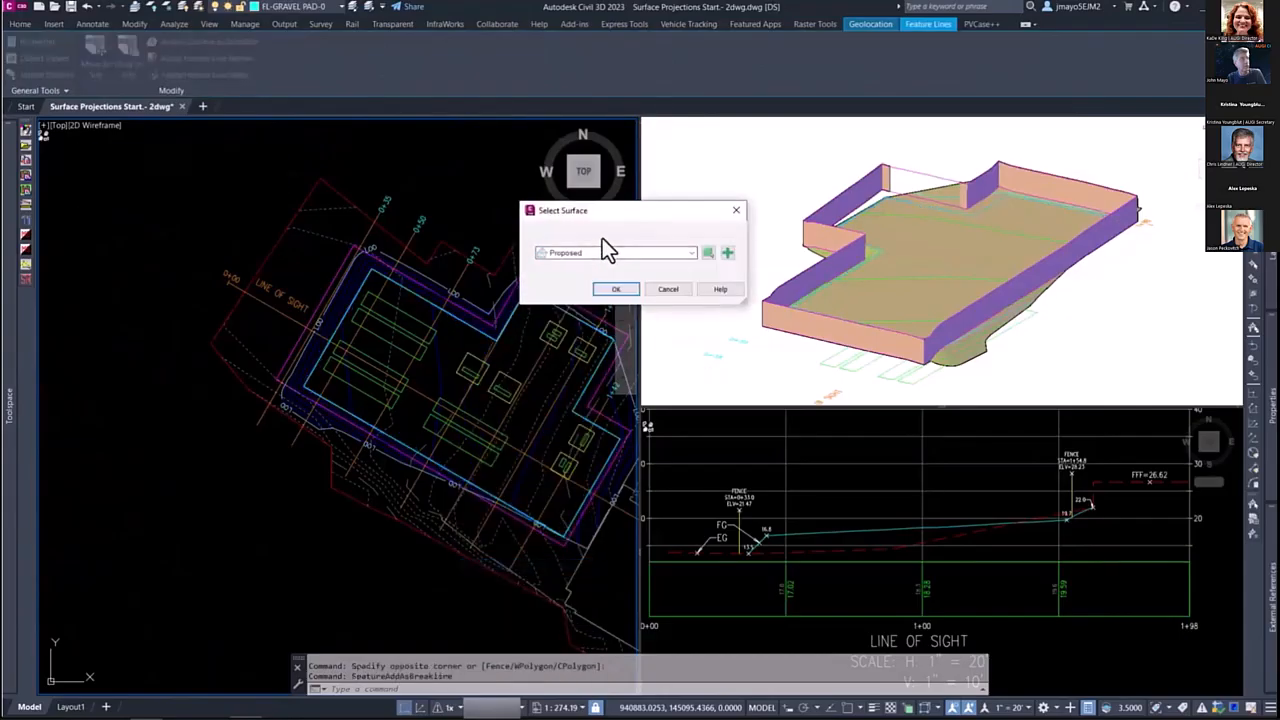
Step: Create a new TIN surface named GRAVEL PAD with the _Hidden 2D Triangles 3D style
{"action": "left_click", "coordinate": [728, 253]}
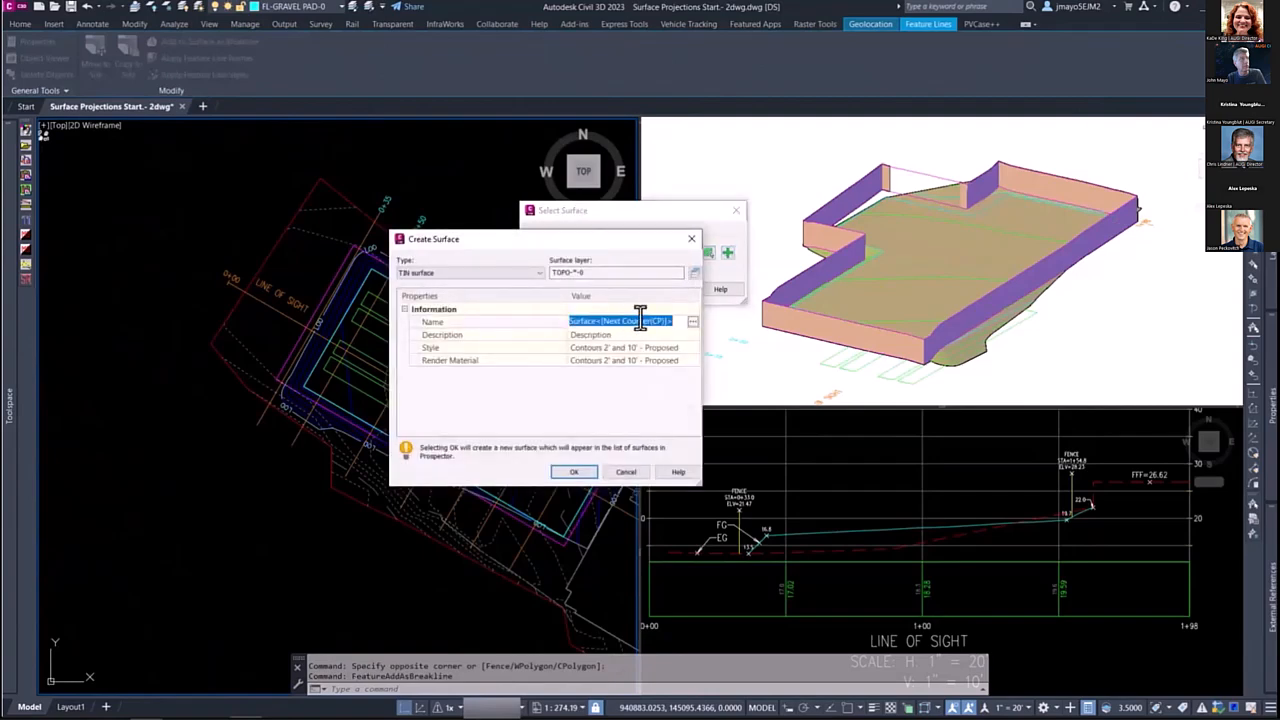
{"action": "type", "text": "GRA"}
{"action": "left_click", "coordinate": [693, 347]}
{"action": "left_click", "coordinate": [692, 348]}
{"action": "left_click", "coordinate": [590, 318]}
{"action": "scroll", "coordinate": [560, 400], "scroll_direction": "up", "scroll_amount": 3}
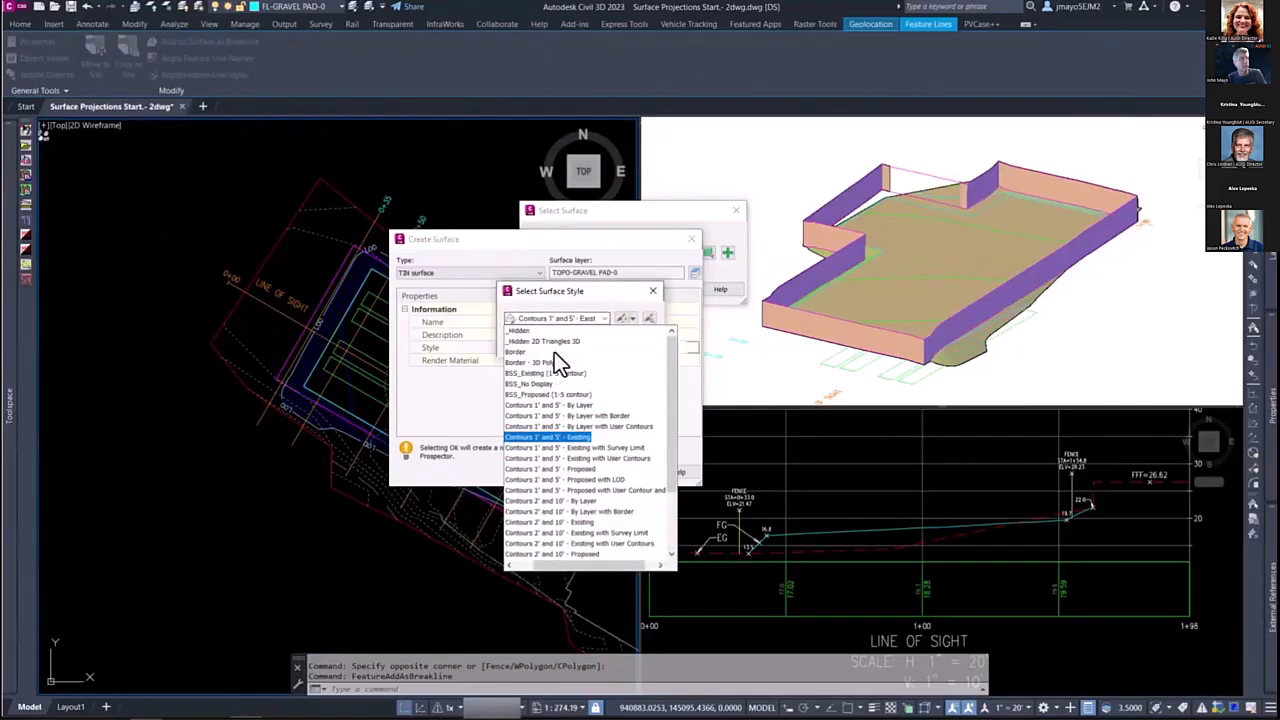
{"action": "left_click", "coordinate": [553, 350]}
{"action": "left_click", "coordinate": [534, 342]}
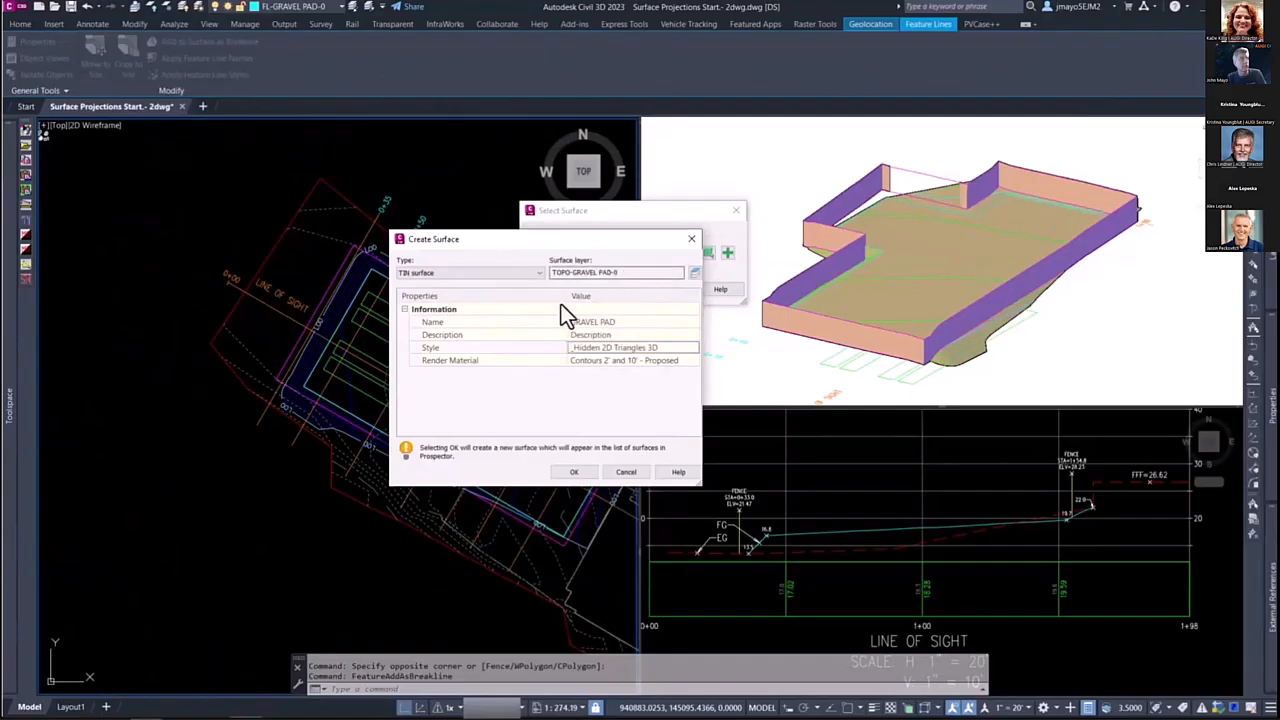
{"action": "left_click", "coordinate": [574, 473]}
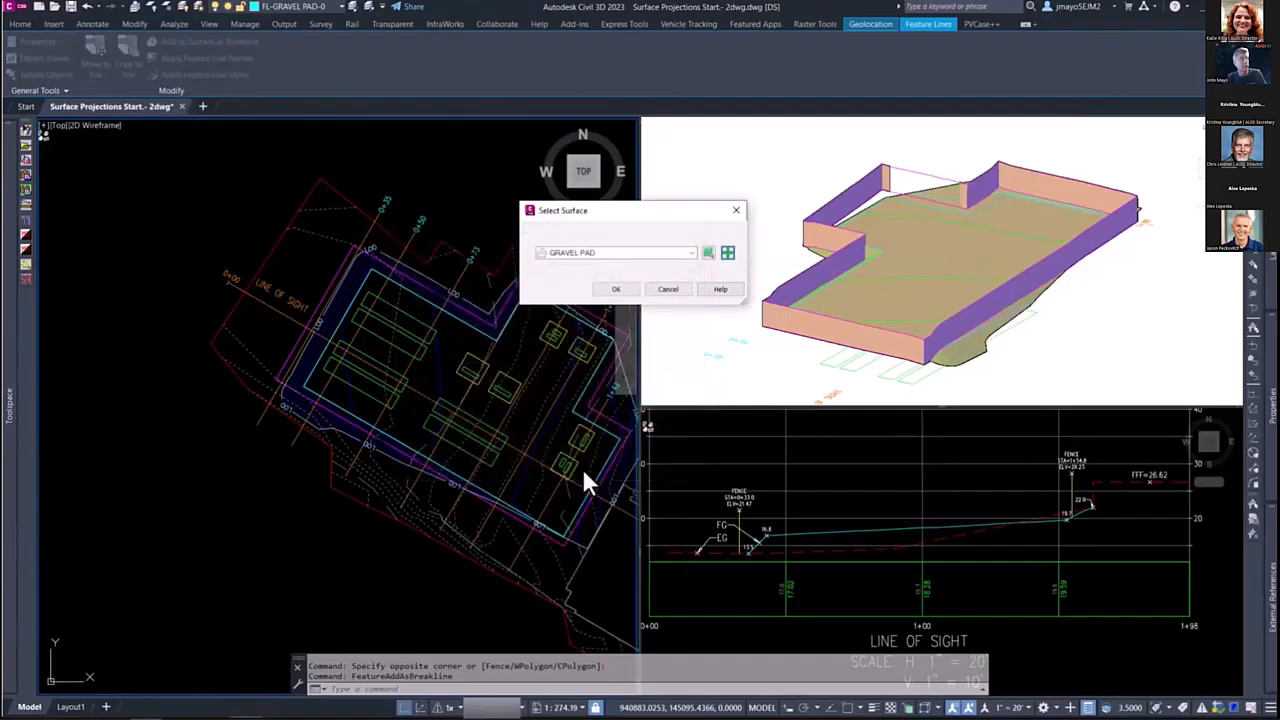
Step: Add the feature lines to GRAVEL PAD as Standard breaklines with a 1.000' mid-ordinate distance and select the surface in the 3D view
{"action": "left_click", "coordinate": [616, 290]}
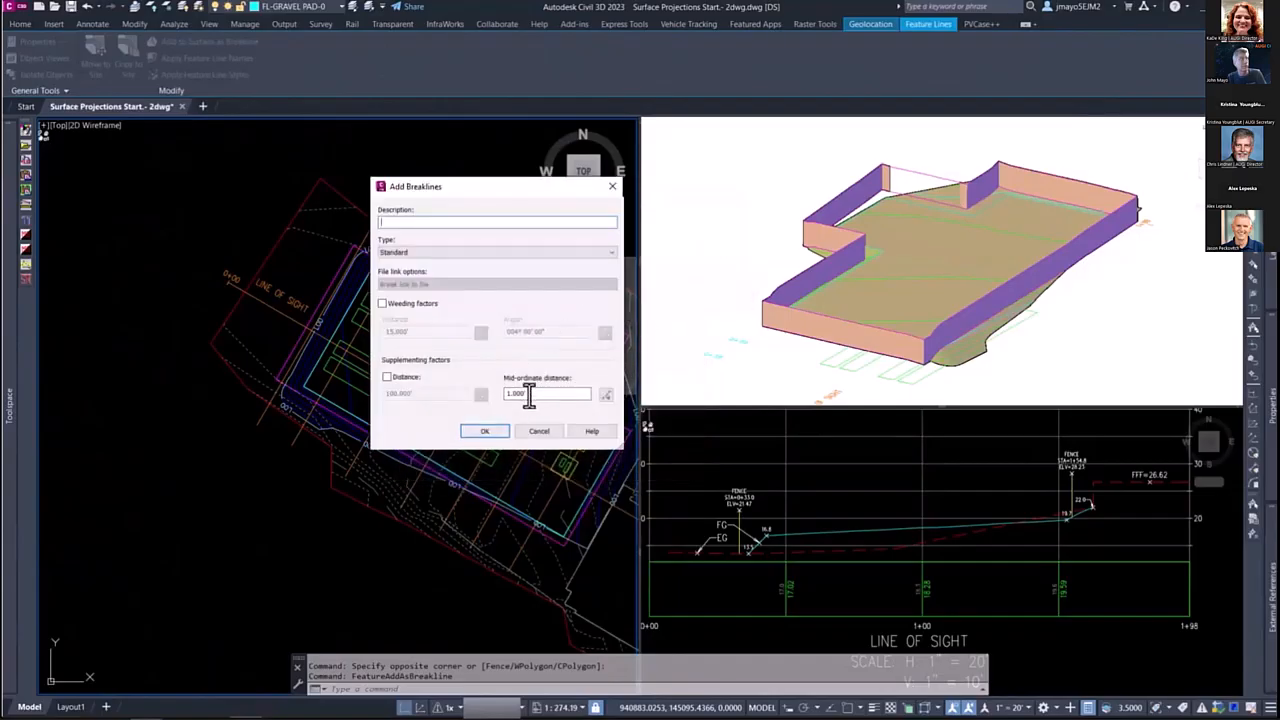
{"action": "left_click", "coordinate": [482, 433]}
{"action": "left_click", "coordinate": [822, 257]}
{"action": "key", "text": "Escape"}
{"action": "left_click", "coordinate": [958, 251]}
Step: Add the outer pad perimeter feature line as a boundary in the GRAVEL PAD surface definition
{"action": "left_click", "coordinate": [413, 287]}
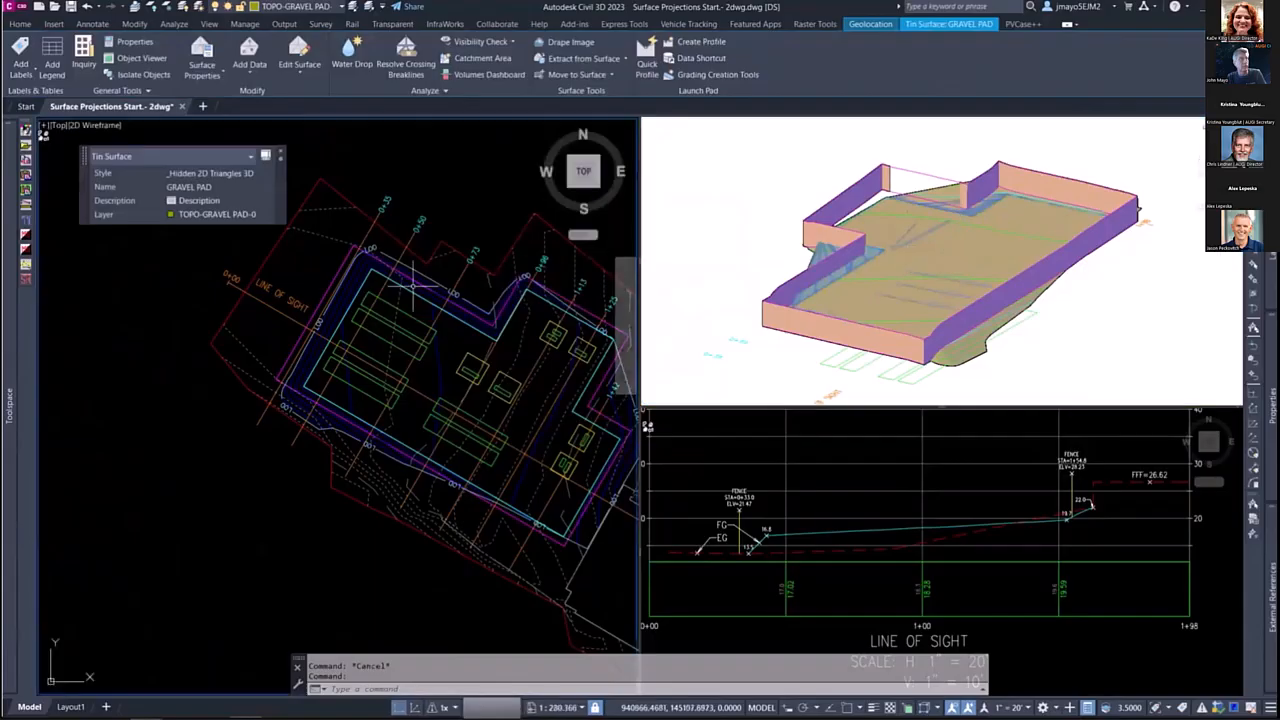
{"action": "scroll", "coordinate": [413, 294], "scroll_direction": "up", "scroll_amount": 5}
{"action": "key", "text": "Escape"}
{"action": "left_click", "coordinate": [391, 296]}
{"action": "scroll", "coordinate": [391, 296], "scroll_direction": "down", "scroll_amount": 5}
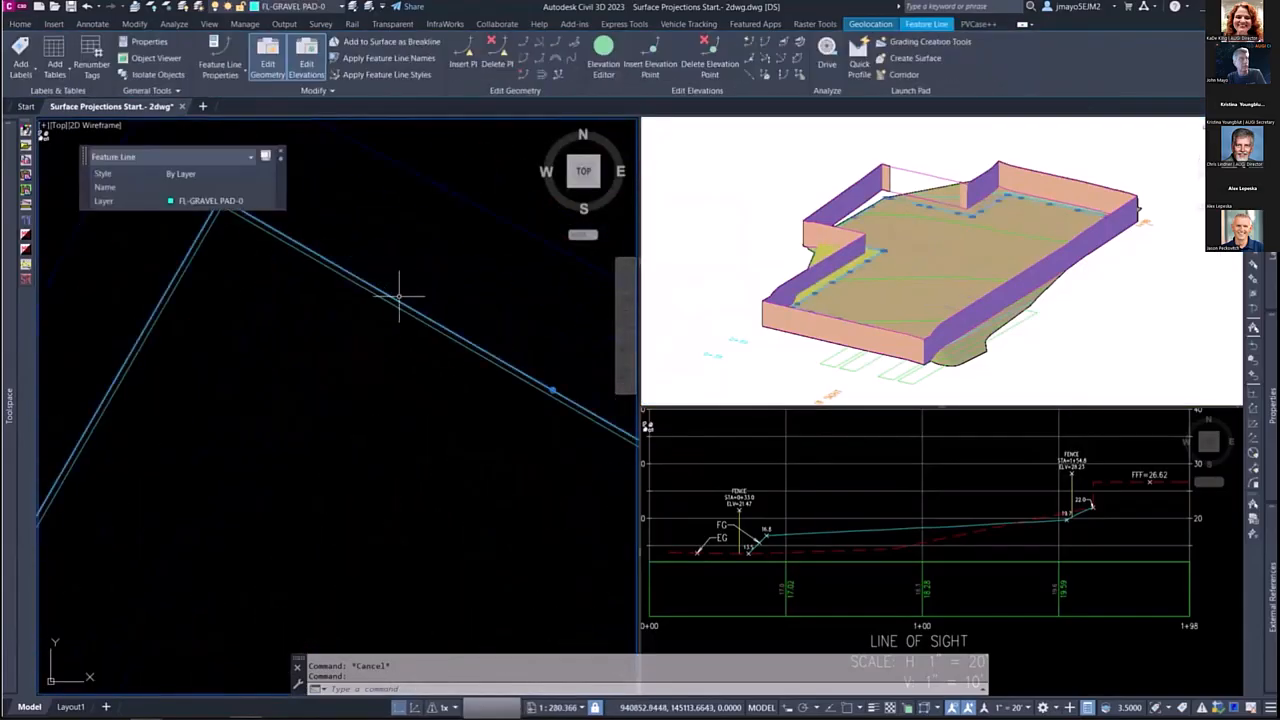
{"action": "mouse_move", "coordinate": [14, 461]}
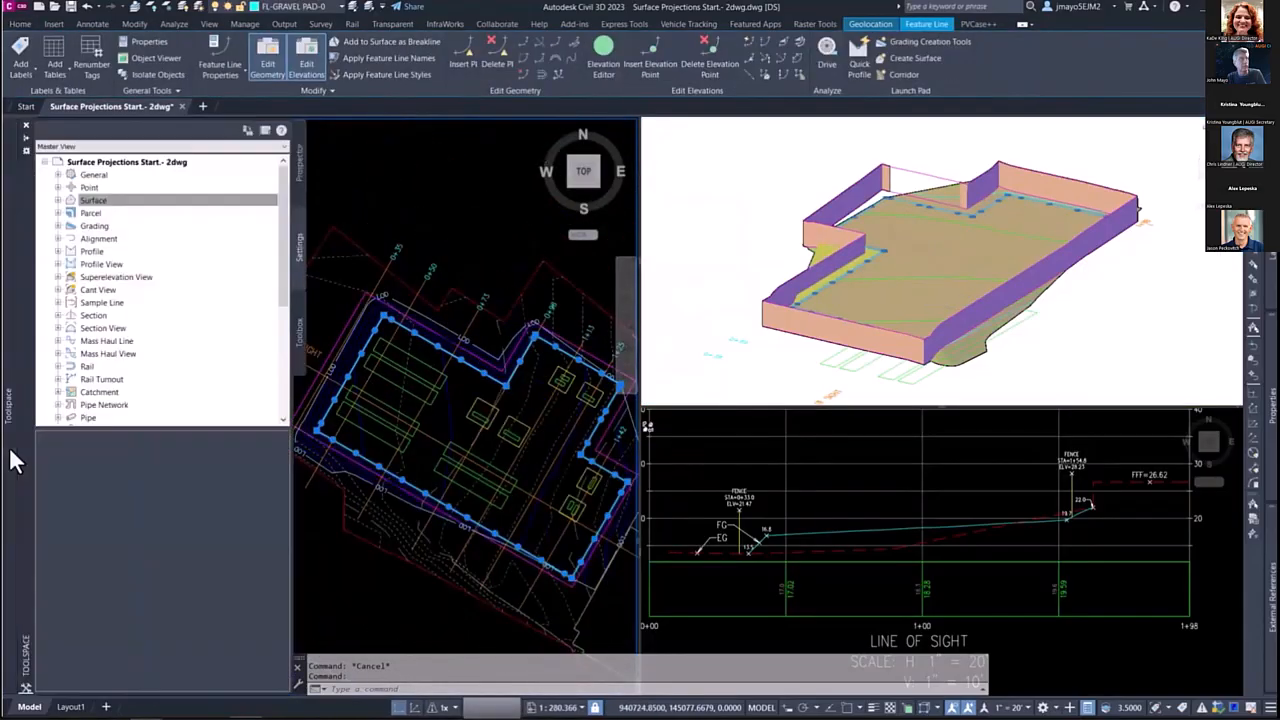
{"action": "left_click", "coordinate": [59, 201]}
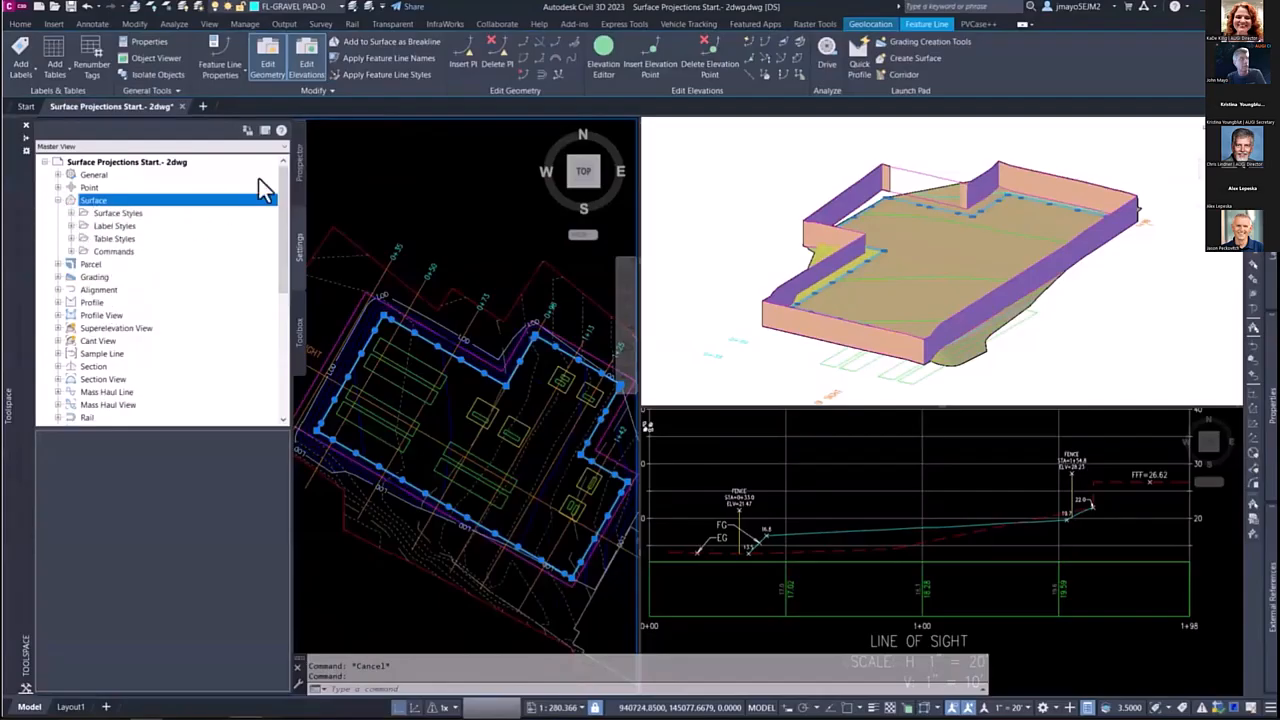
{"action": "left_click", "coordinate": [298, 165]}
{"action": "left_click", "coordinate": [71, 253]}
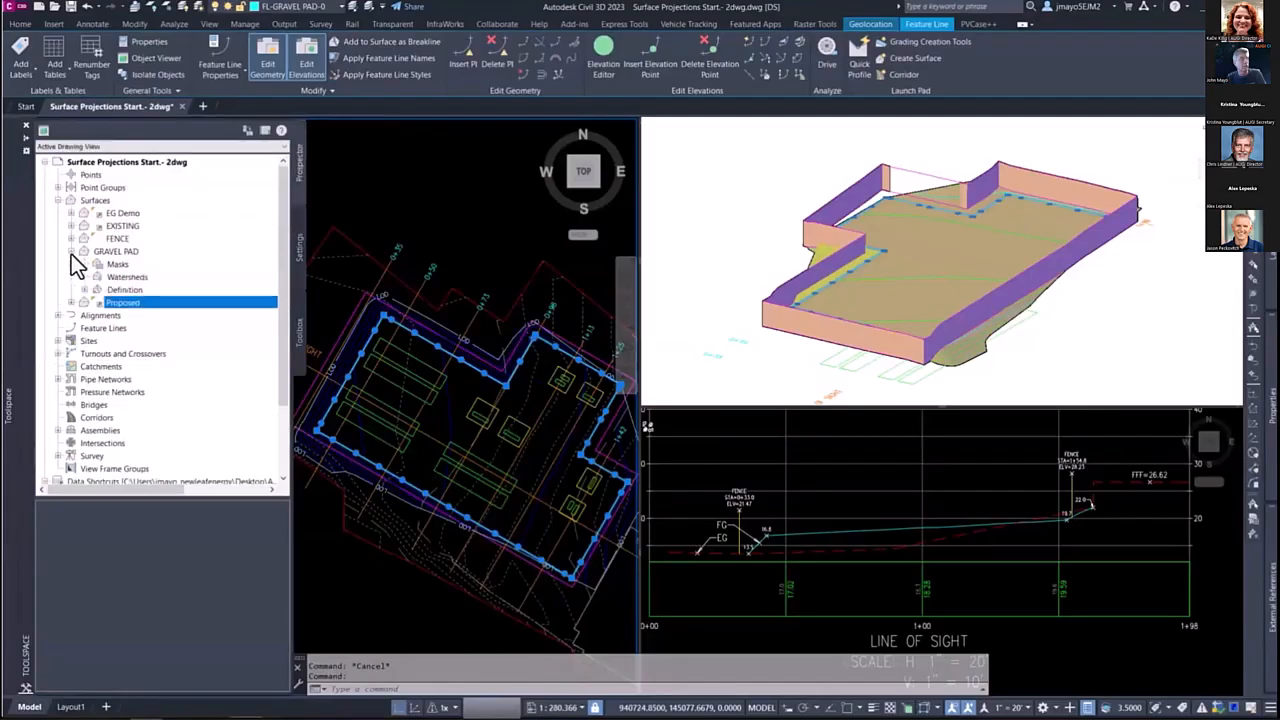
{"action": "left_click", "coordinate": [86, 290]}
{"action": "right_click", "coordinate": [140, 302]}
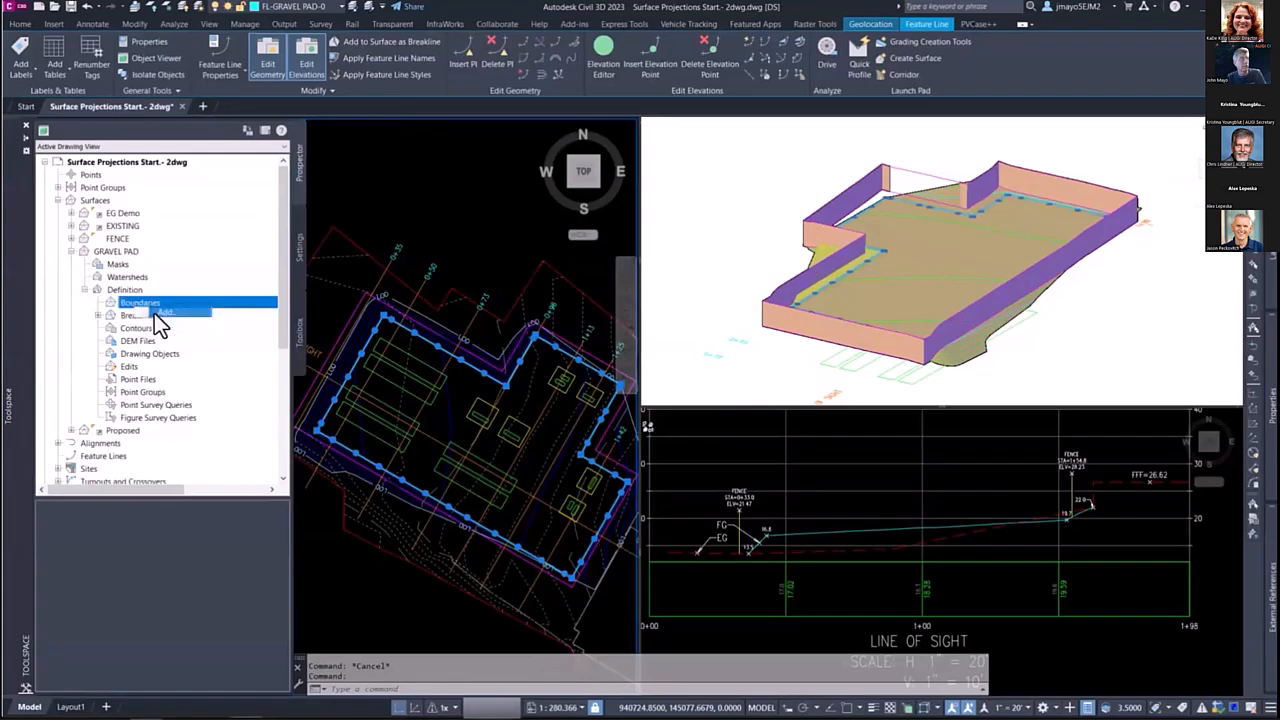
{"action": "left_click", "coordinate": [154, 313]}
{"action": "left_click", "coordinate": [660, 280]}
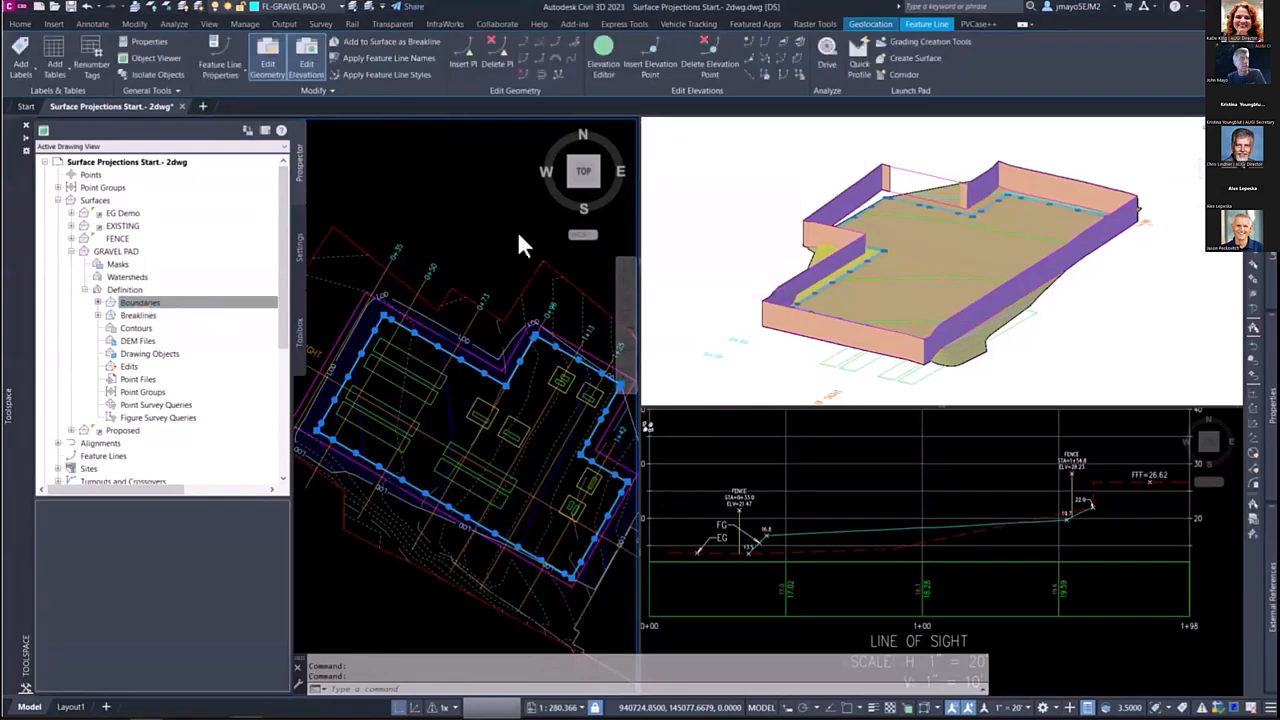
Step: Create a surface profile of GRAVEL PAD along the LINE OF SIGHT alignment, using the Proposed Ground surface profile style
{"action": "left_click", "coordinate": [434, 440]}
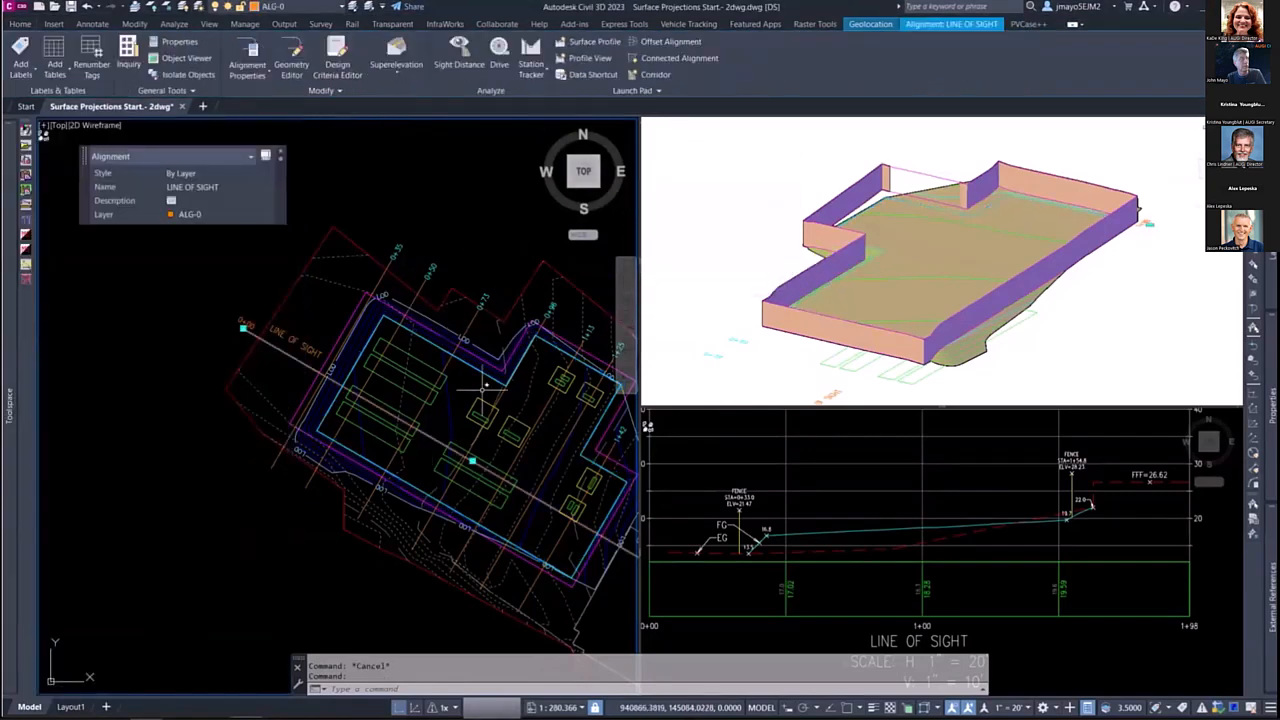
{"action": "left_click", "coordinate": [583, 42]}
{"action": "left_click", "coordinate": [517, 295]}
{"action": "left_click", "coordinate": [692, 412]}
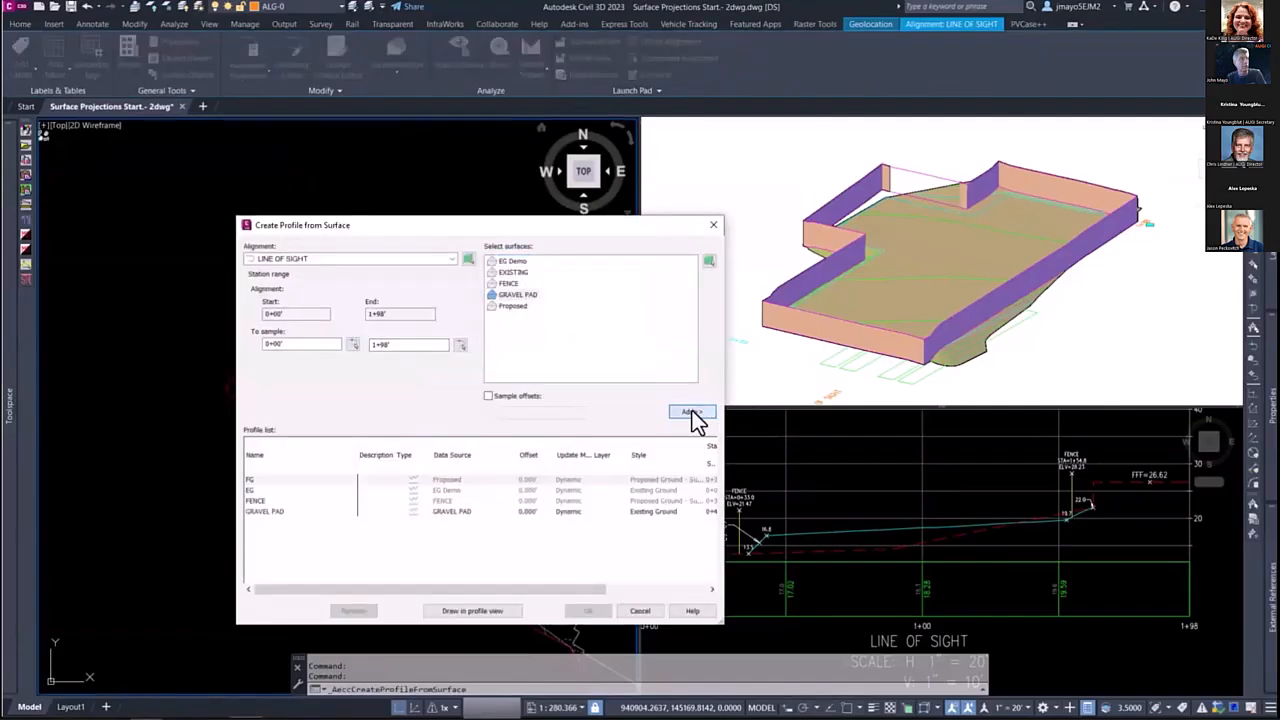
{"action": "left_click", "coordinate": [654, 512]}
{"action": "left_click", "coordinate": [560, 318]}
{"action": "left_click", "coordinate": [557, 396]}
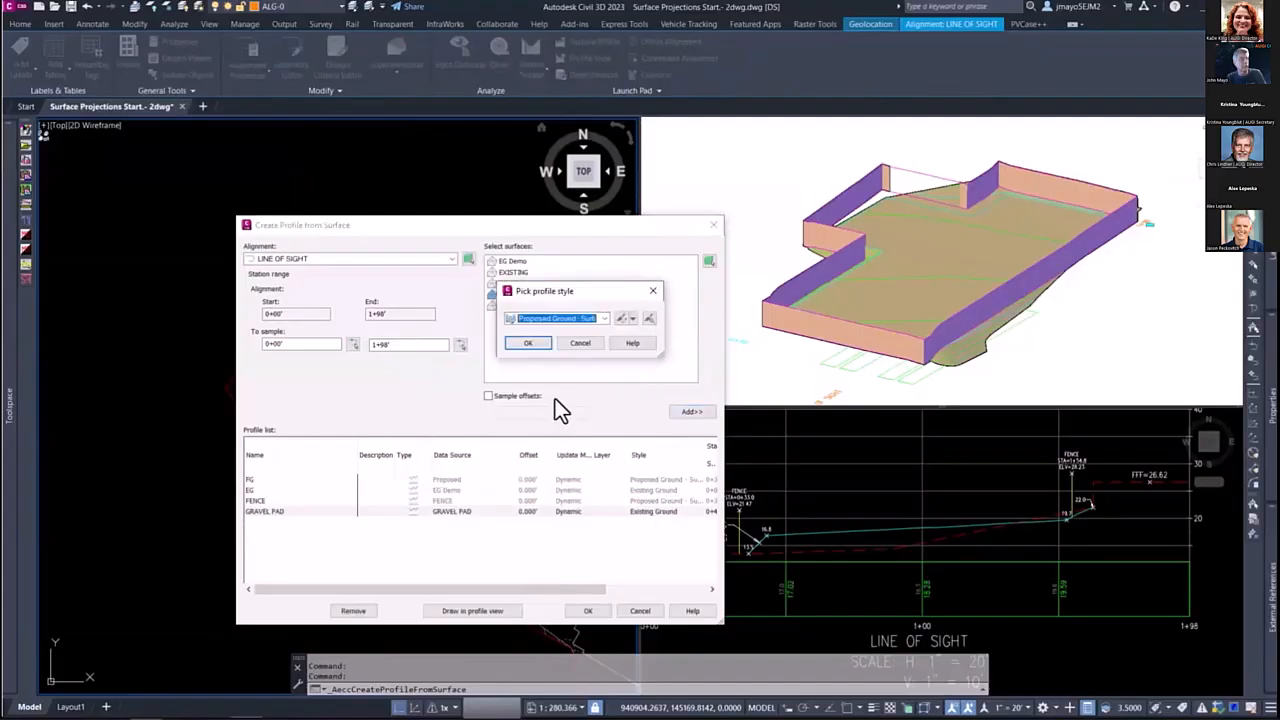
{"action": "left_click", "coordinate": [525, 343]}
{"action": "left_click", "coordinate": [586, 612]}
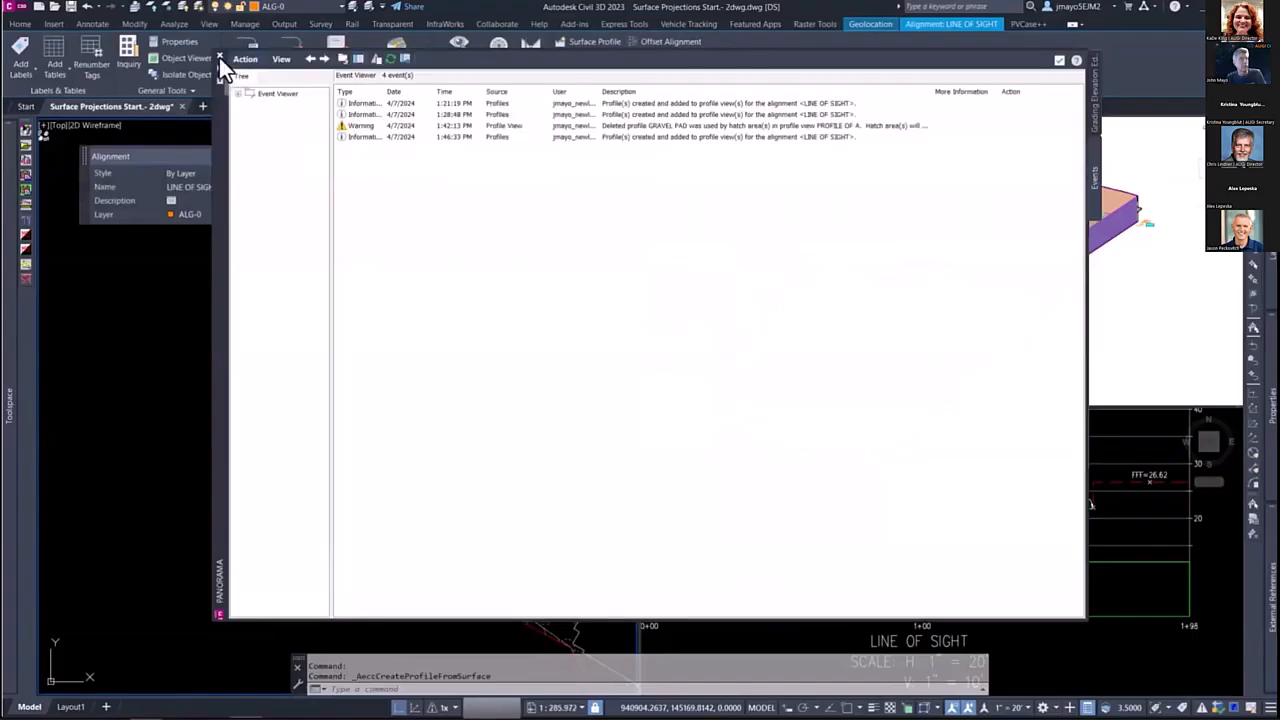
{"action": "left_click", "coordinate": [219, 57]}
Step: Set GRAVEL PAD as the lower boundary of the gravel cut hatch area in the LINE OF SIGHT profile view
{"action": "scroll", "coordinate": [994, 529], "scroll_direction": "up", "scroll_amount": 2}
{"action": "middle_click_drag", "start_coordinate": [916, 542], "coordinate": [1006, 494]}
{"action": "scroll", "coordinate": [966, 540], "scroll_direction": "down", "scroll_amount": 2}
{"action": "key", "text": "Escape"}
{"action": "left_click", "coordinate": [968, 478]}
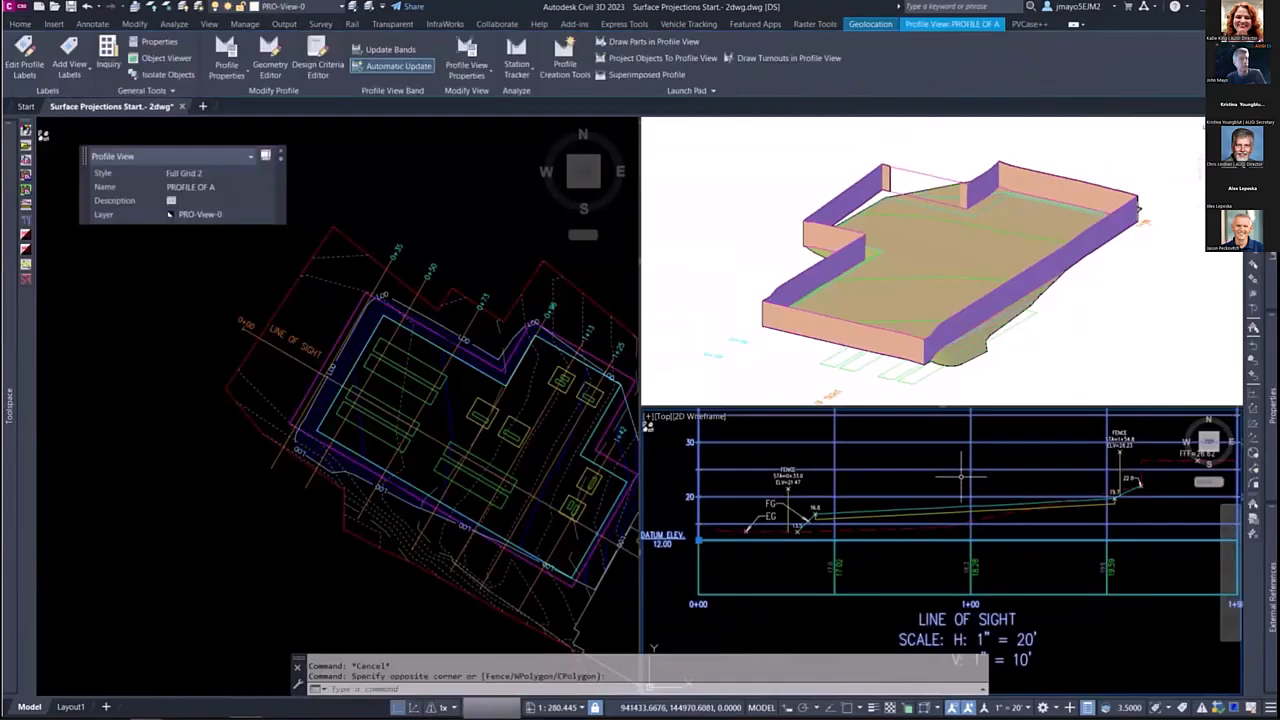
{"action": "right_click", "coordinate": [962, 478]}
{"action": "left_click", "coordinate": [1016, 613]}
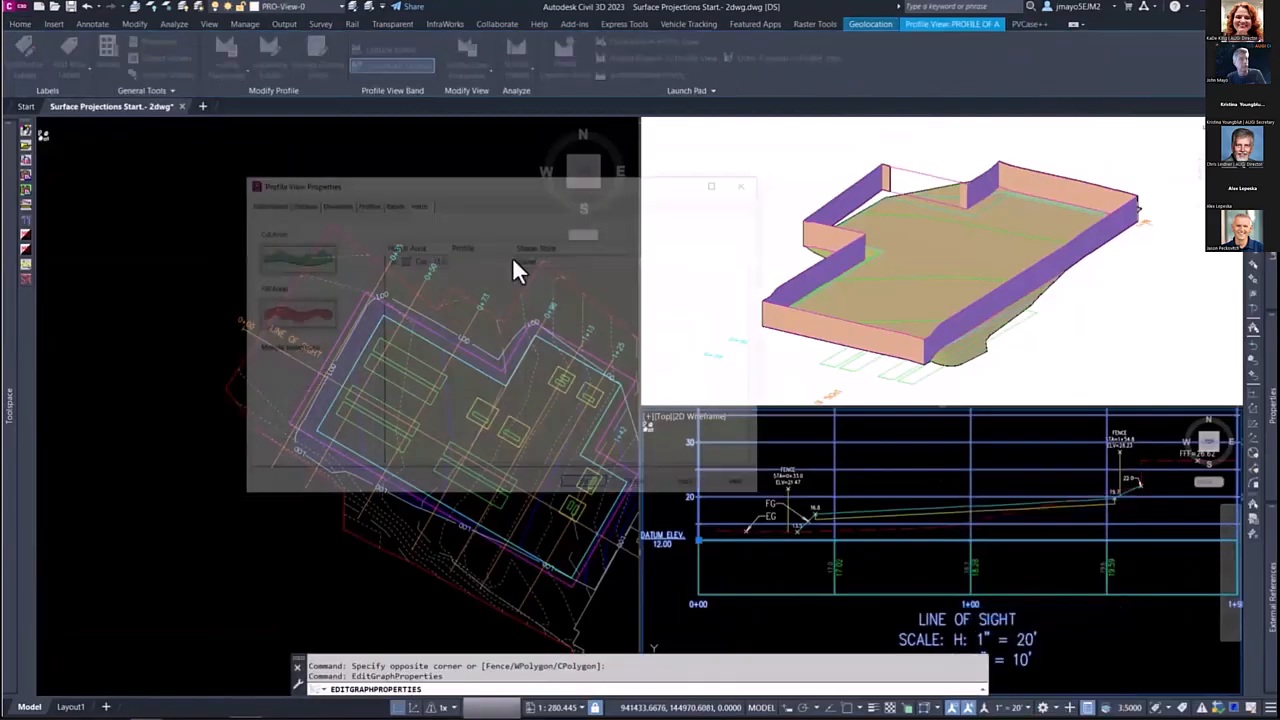
{"action": "left_click", "coordinate": [388, 259]}
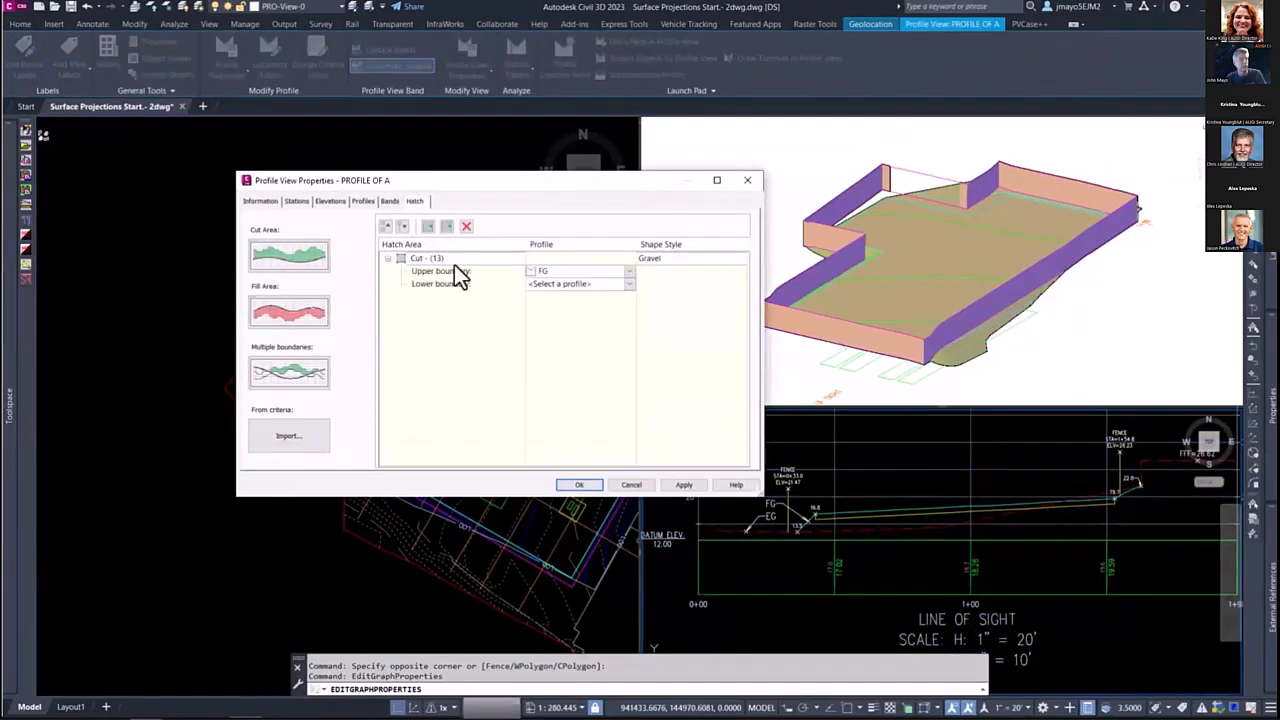
{"action": "left_click", "coordinate": [629, 285]}
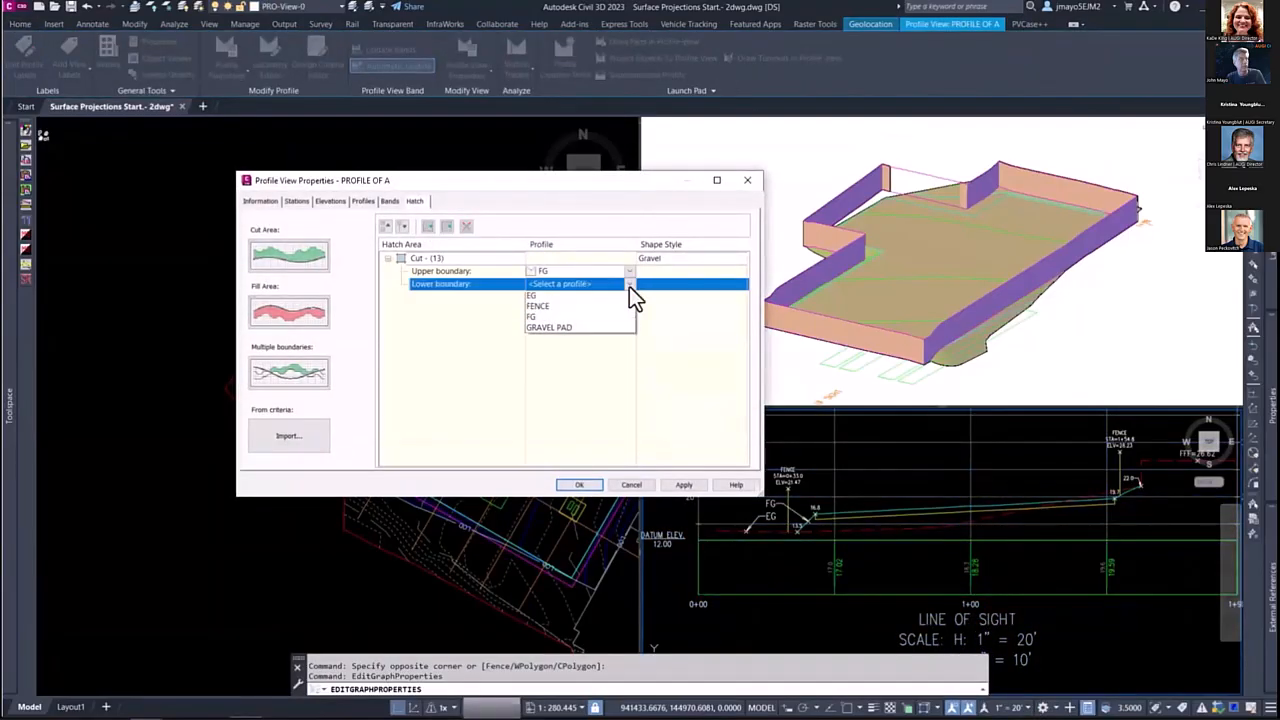
{"action": "left_click", "coordinate": [562, 342]}
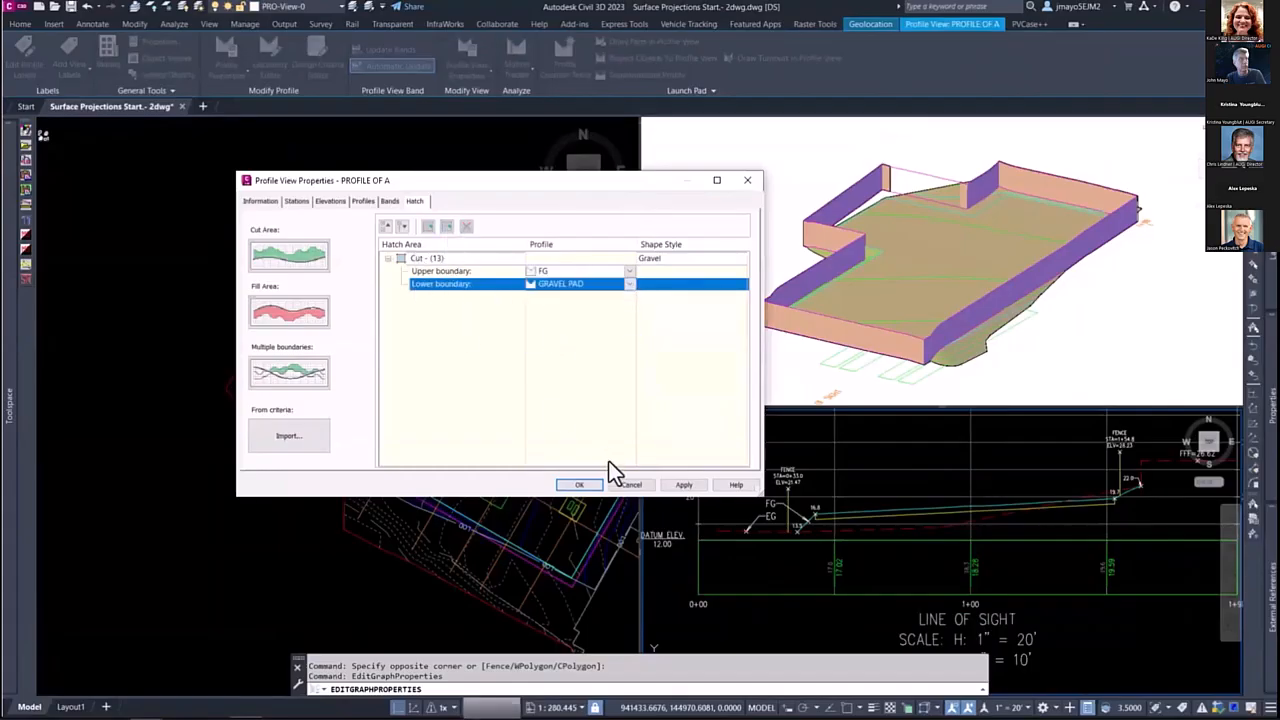
{"action": "left_click", "coordinate": [579, 485]}
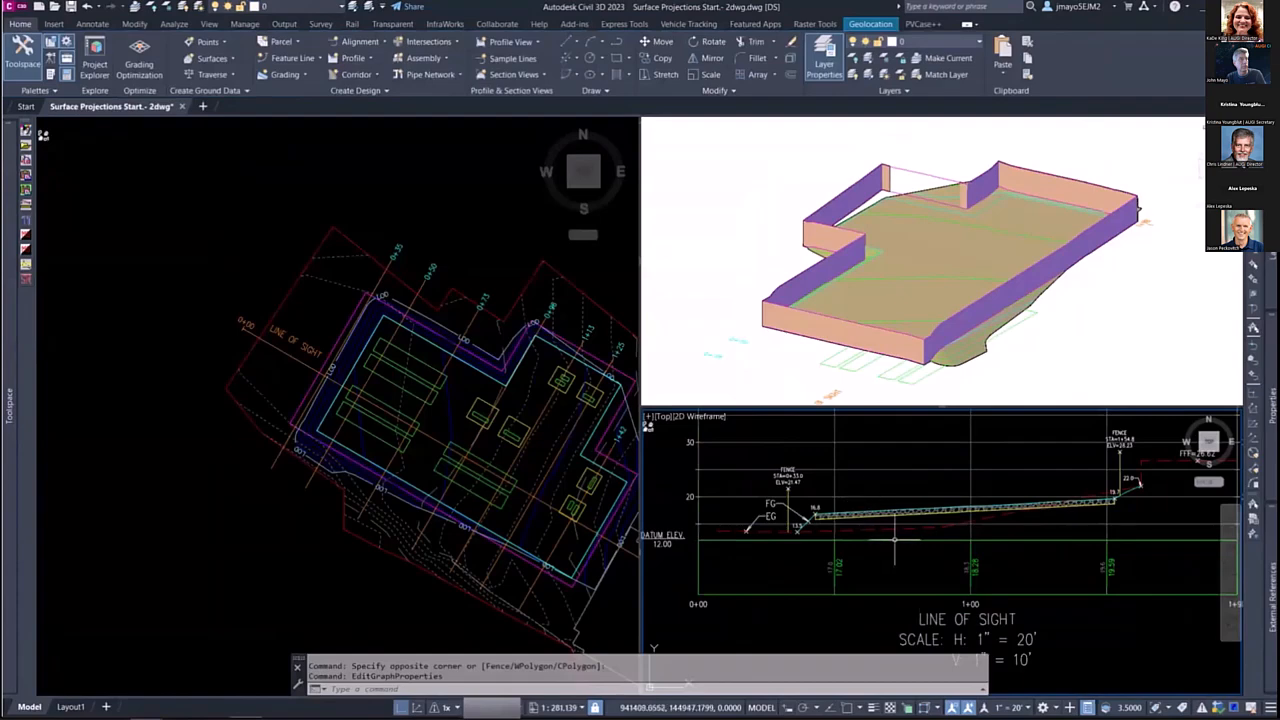
Step: Examine the gravel hatch between the FG and GRAVEL PAD profiles in the LINE OF SIGHT profile view
{"action": "scroll", "coordinate": [805, 485], "scroll_direction": "up", "scroll_amount": 3}
{"action": "middle_click_drag", "start_coordinate": [770, 428], "coordinate": [868, 515]}
{"action": "scroll", "coordinate": [868, 515], "scroll_direction": "down", "scroll_amount": 4}
{"action": "middle_click_drag", "start_coordinate": [1080, 538], "coordinate": [868, 549]}
{"action": "scroll", "coordinate": [1032, 541], "scroll_direction": "up", "scroll_amount": 2}
{"action": "scroll", "coordinate": [1032, 541], "scroll_direction": "down", "scroll_amount": 5}
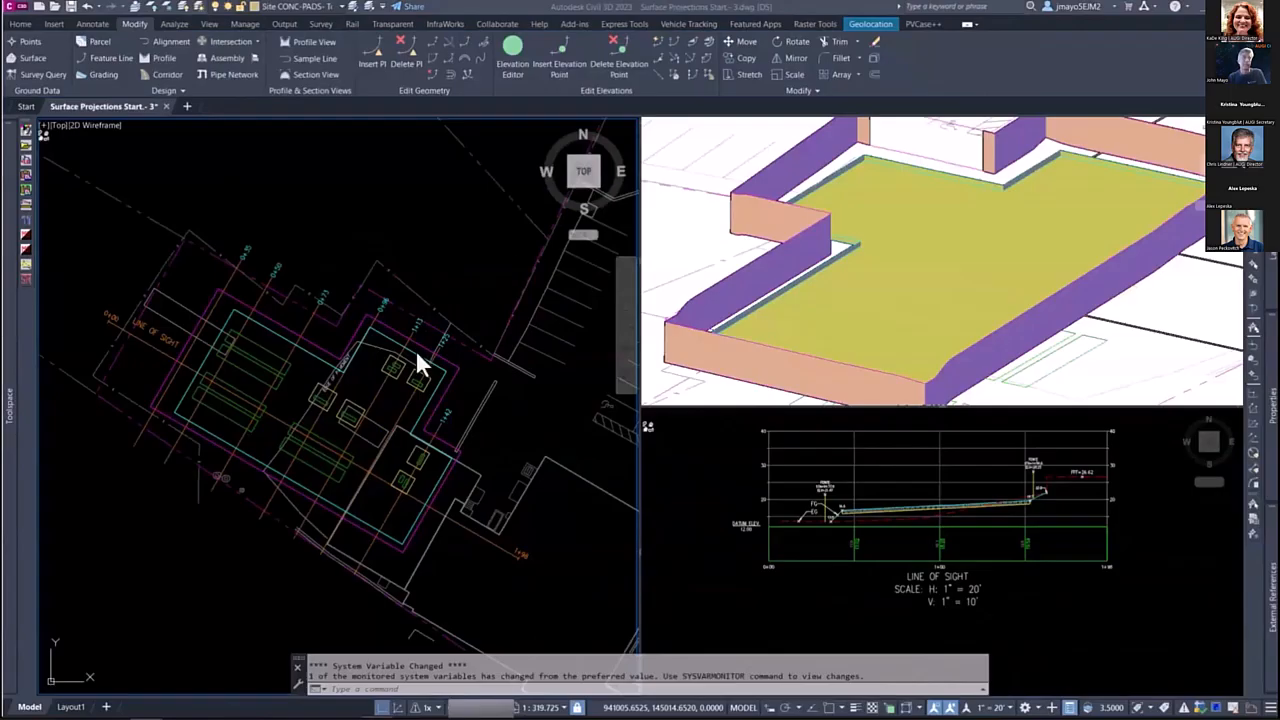
Step: Unload the CivilBase external reference from the drawing
{"action": "left_click", "coordinate": [522, 372]}
{"action": "right_click", "coordinate": [522, 372]}
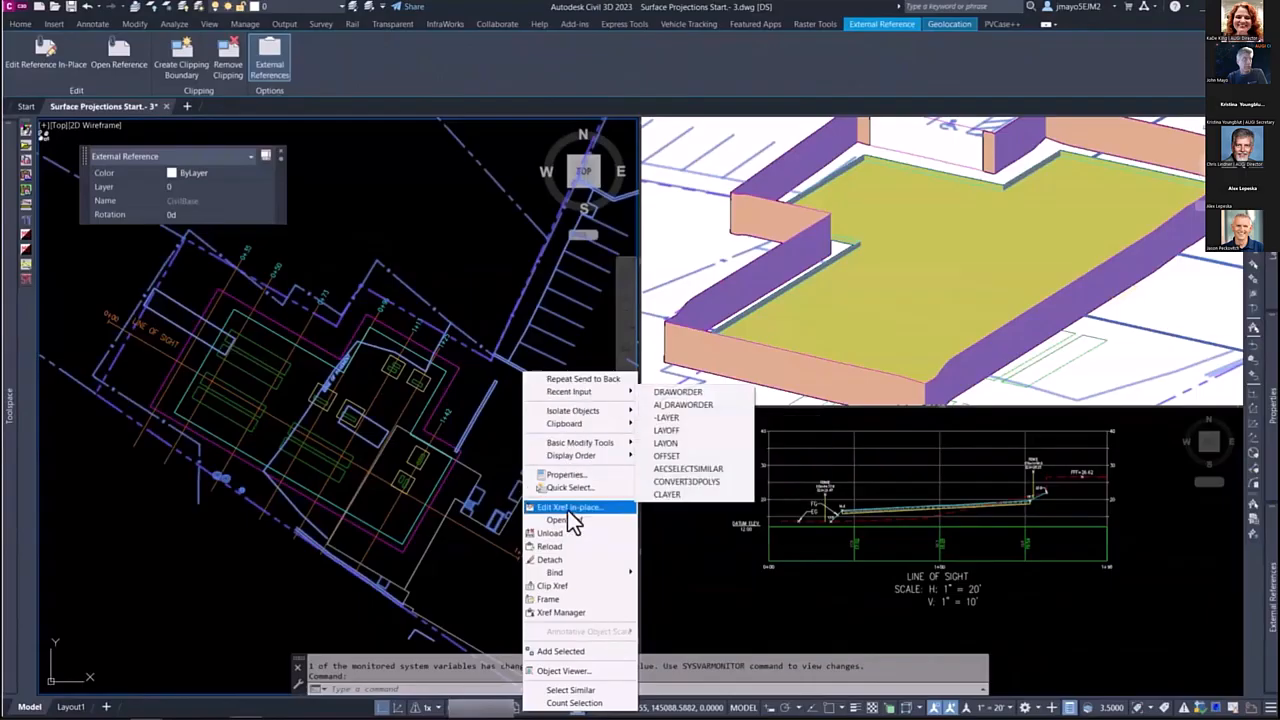
{"action": "left_click", "coordinate": [567, 533]}
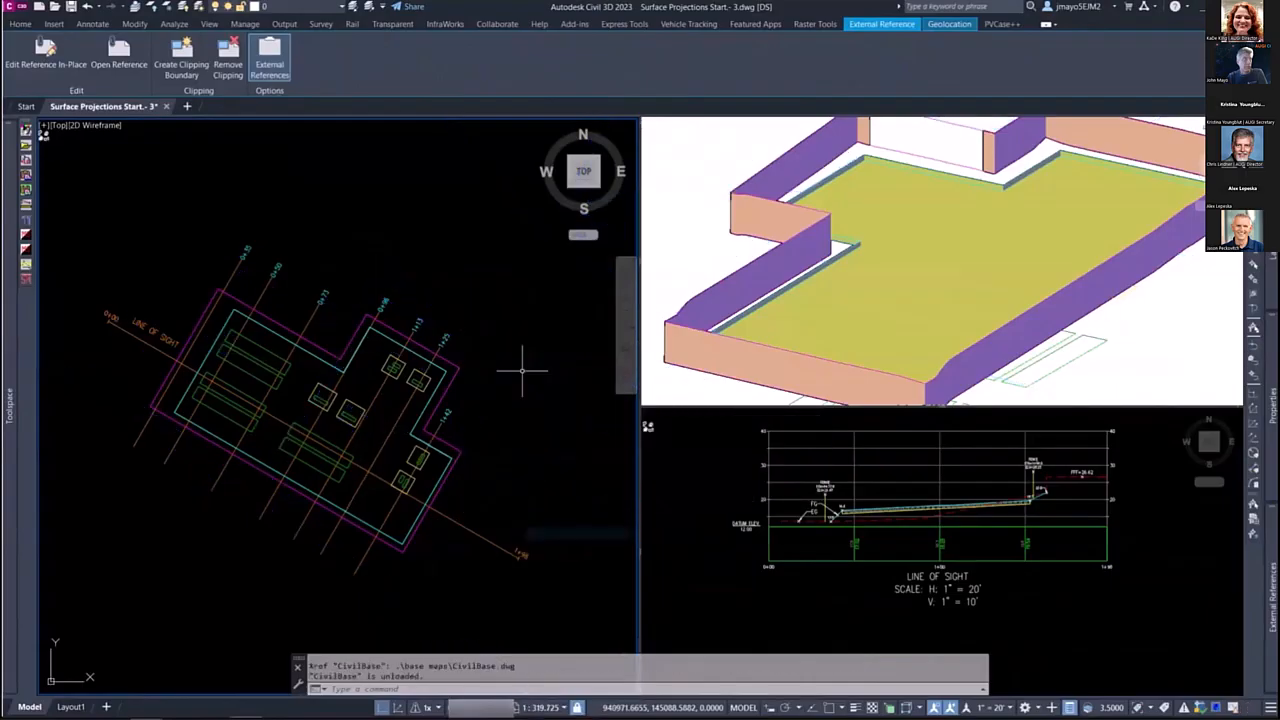
Step: Examine the equipment and pad layout in plan together with the LINE OF SIGHT profile view
{"action": "scroll", "coordinate": [275, 360], "scroll_direction": "up", "scroll_amount": 5}
{"action": "left_click", "coordinate": [275, 360]}
{"action": "key", "text": "Escape"}
{"action": "left_click", "coordinate": [370, 416]}
{"action": "key", "text": "Escape"}
{"action": "scroll", "coordinate": [436, 408], "scroll_direction": "down", "scroll_amount": 4}
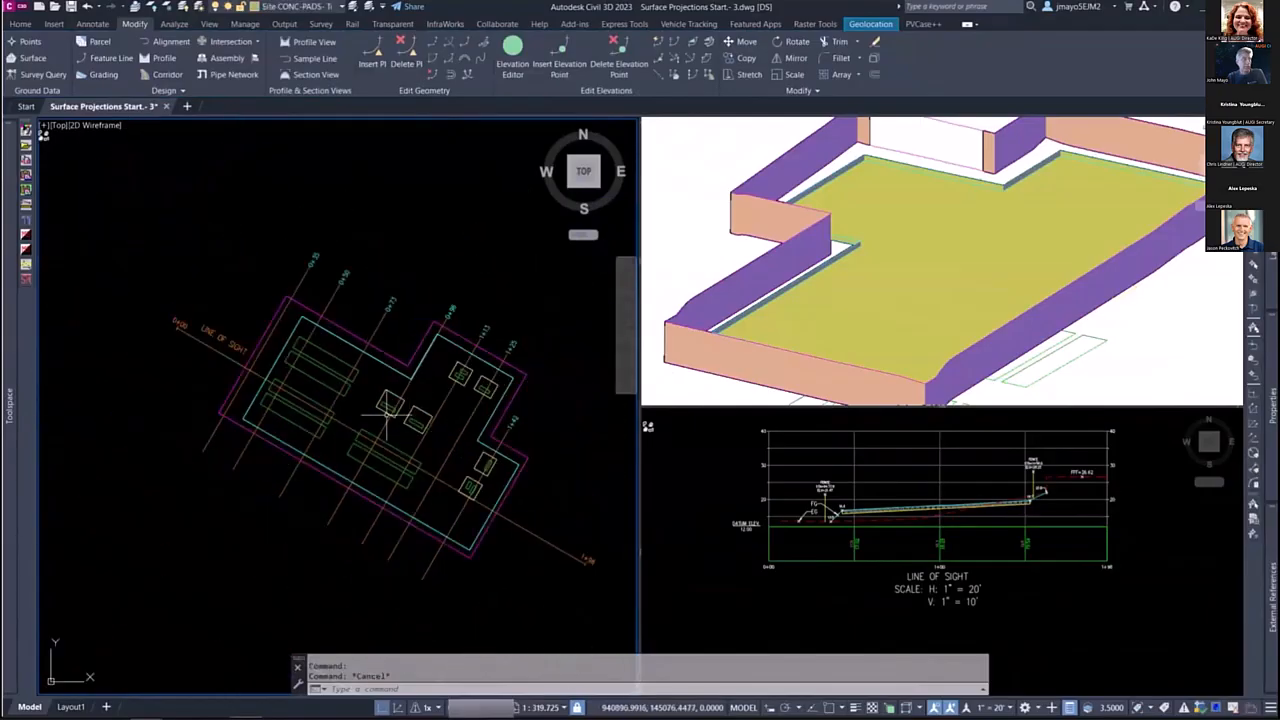
{"action": "left_click", "coordinate": [877, 577]}
{"action": "scroll", "coordinate": [877, 577], "scroll_direction": "down", "scroll_amount": 5}
{"action": "scroll", "coordinate": [740, 645], "scroll_direction": "up", "scroll_amount": 5}
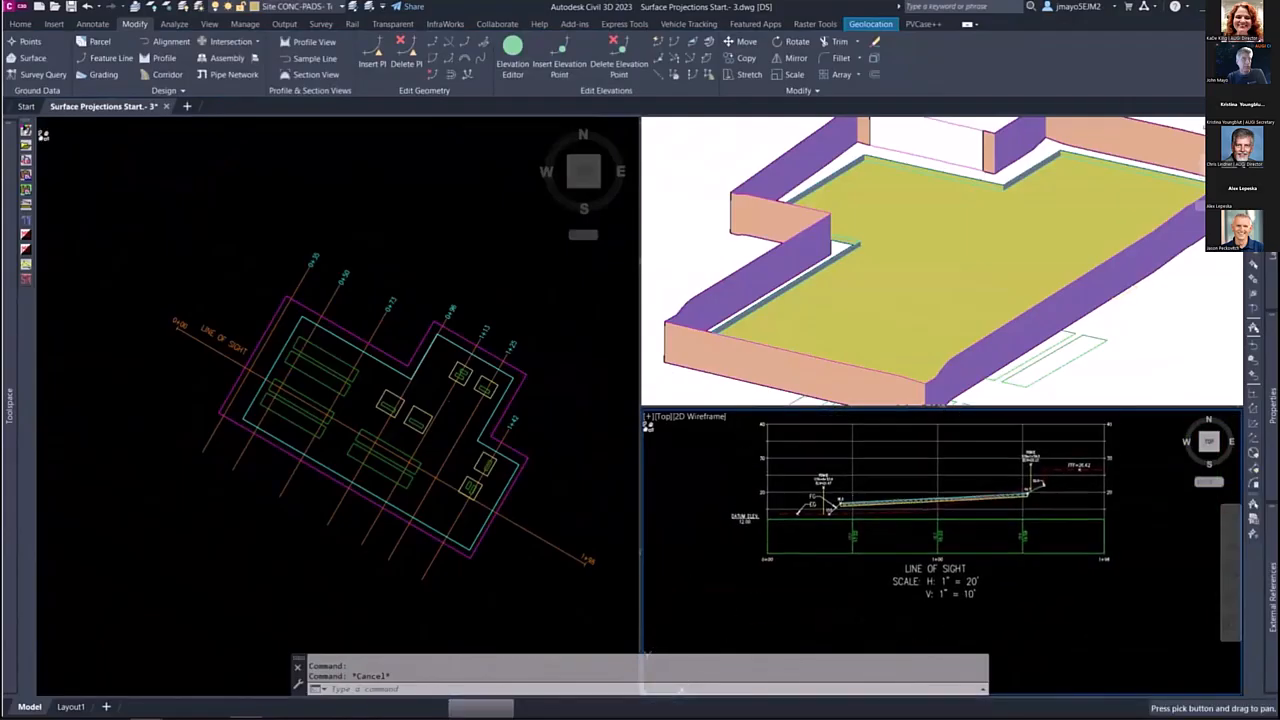
{"action": "left_click", "coordinate": [321, 437]}
{"action": "scroll", "coordinate": [380, 403], "scroll_direction": "up", "scroll_amount": 4}
{"action": "scroll", "coordinate": [380, 390], "scroll_direction": "down", "scroll_amount": 2}
{"action": "middle_click_drag", "start_coordinate": [370, 356], "coordinate": [388, 364]}
{"action": "left_click", "coordinate": [388, 364]}
{"action": "key", "text": "Escape"}
{"action": "middle_click_drag", "start_coordinate": [473, 394], "coordinate": [376, 372]}
{"action": "key", "text": "Escape"}
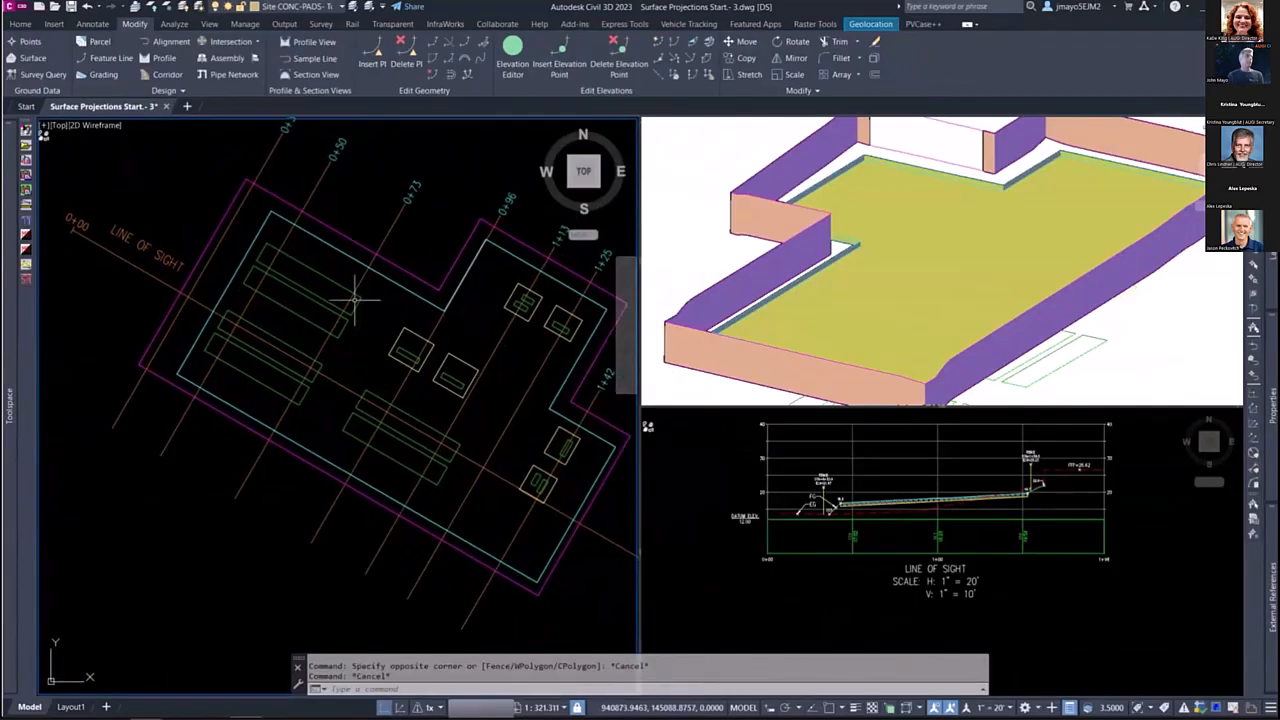
Step: Check the layers of the two nested outlines of the long equipment rectangle between stations 0+50 and 0+73
{"action": "scroll", "coordinate": [355, 298], "scroll_direction": "up", "scroll_amount": 5}
{"action": "scroll", "coordinate": [414, 317], "scroll_direction": "up", "scroll_amount": 2}
{"action": "scroll", "coordinate": [423, 303], "scroll_direction": "down", "scroll_amount": 2}
{"action": "scroll", "coordinate": [421, 312], "scroll_direction": "up", "scroll_amount": 1}
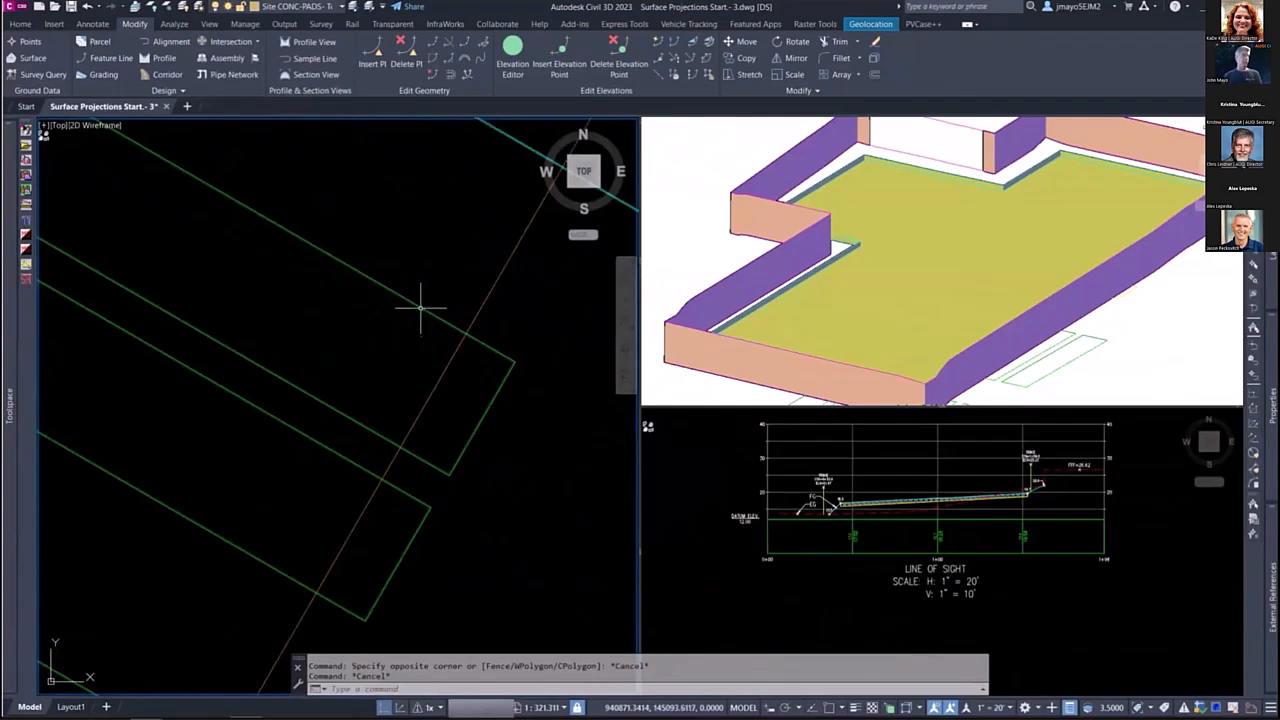
{"action": "left_click_drag", "start_coordinate": [429, 277], "coordinate": [351, 314]}
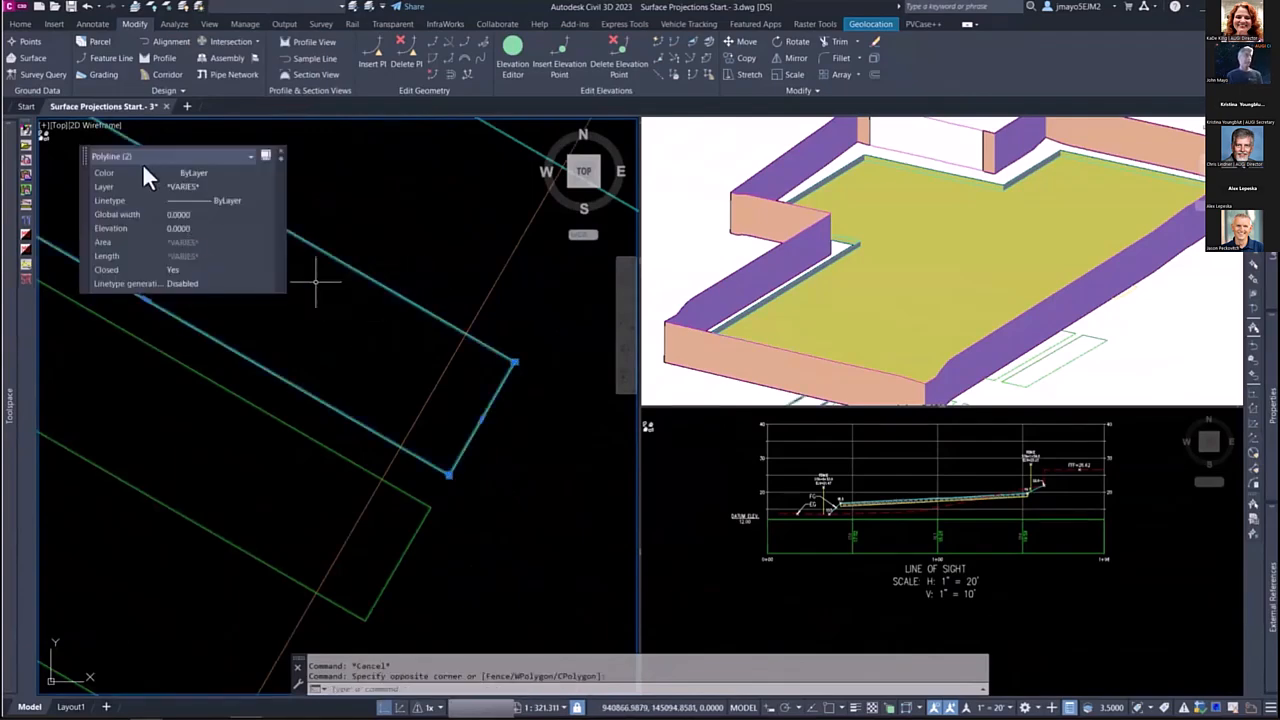
{"action": "key", "text": "Escape"}
{"action": "scroll", "coordinate": [329, 277], "scroll_direction": "up", "scroll_amount": 5}
{"action": "middle_click_drag", "start_coordinate": [423, 214], "coordinate": [367, 340]}
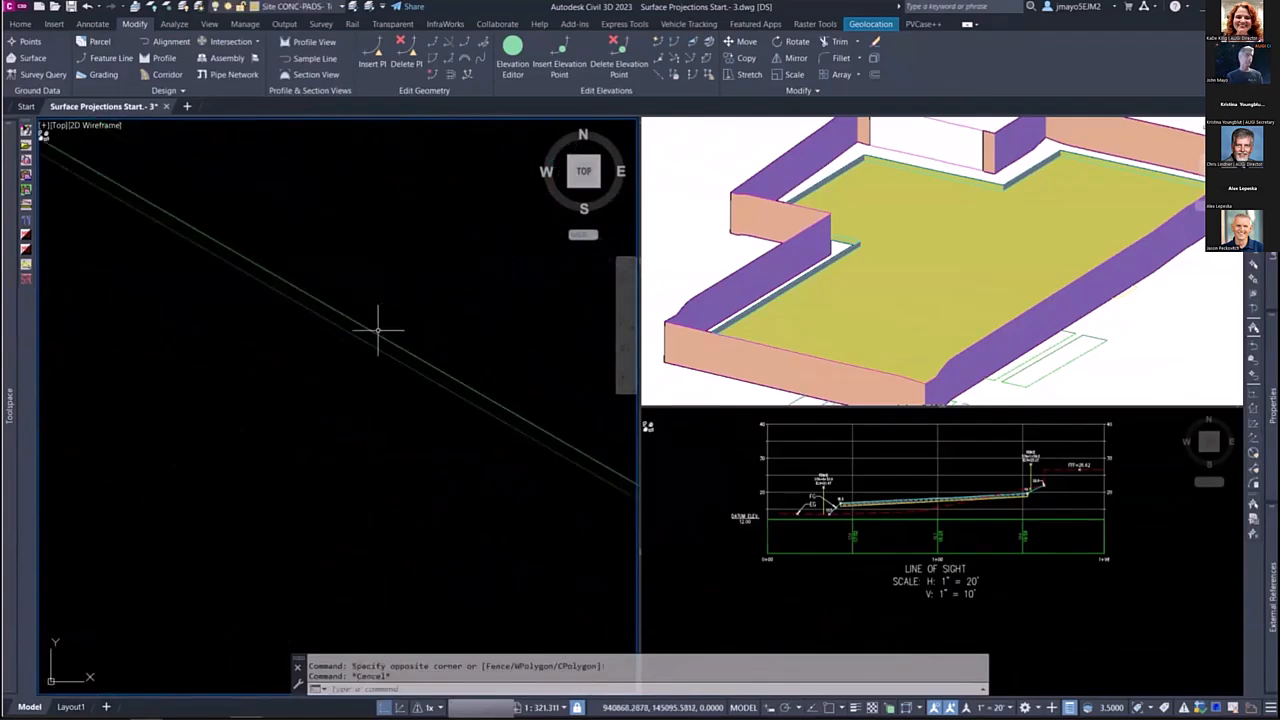
{"action": "left_click", "coordinate": [381, 339]}
{"action": "left_click", "coordinate": [406, 328]}
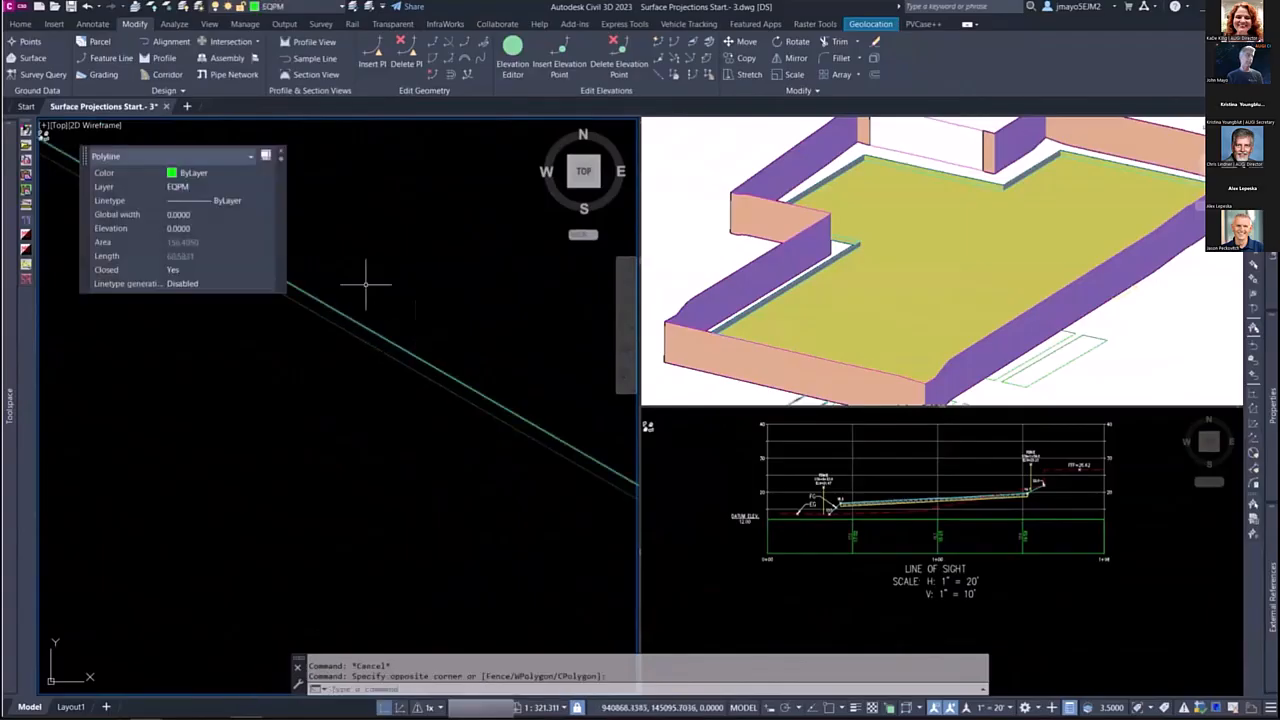
{"action": "key", "text": "Escape"}
{"action": "left_click", "coordinate": [354, 336]}
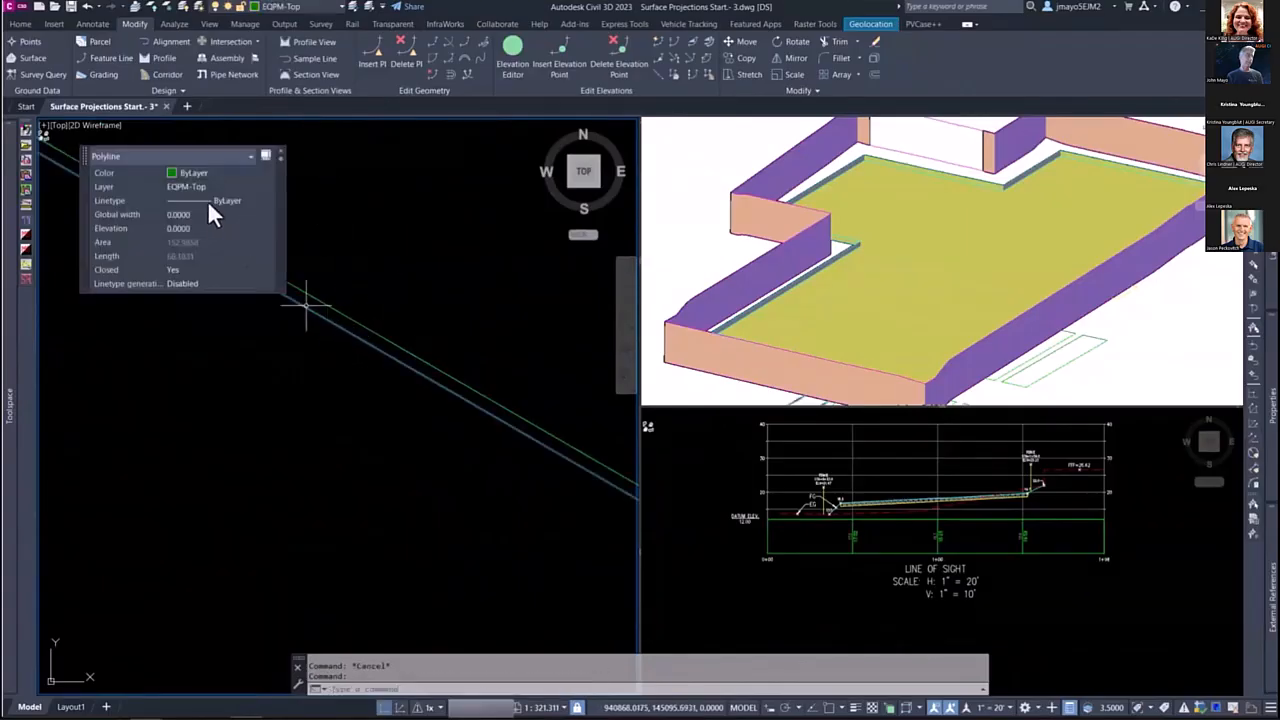
{"action": "key", "text": "Escape"}
{"action": "scroll", "coordinate": [389, 309], "scroll_direction": "down", "scroll_amount": 5}
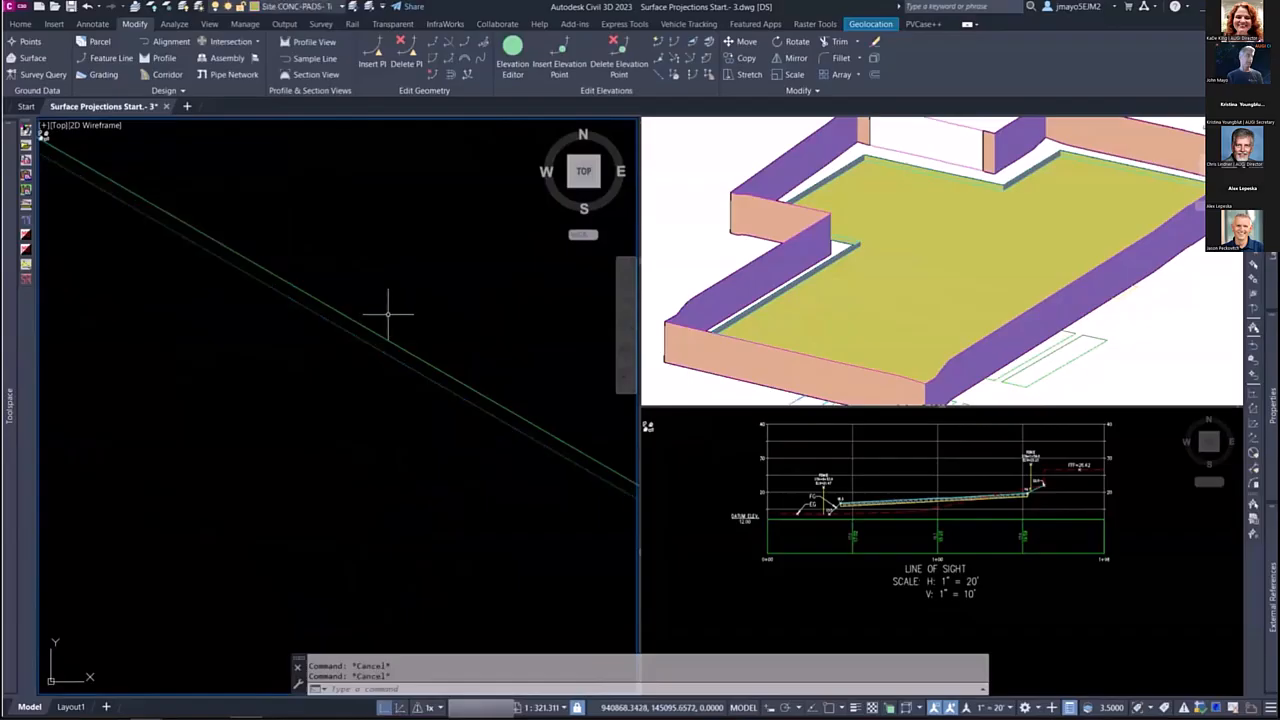
Step: Inspect the closely spaced double outline of the square equipment pad in plan
{"action": "scroll", "coordinate": [364, 338], "scroll_direction": "down", "scroll_amount": 4}
{"action": "scroll", "coordinate": [503, 374], "scroll_direction": "up", "scroll_amount": 13}
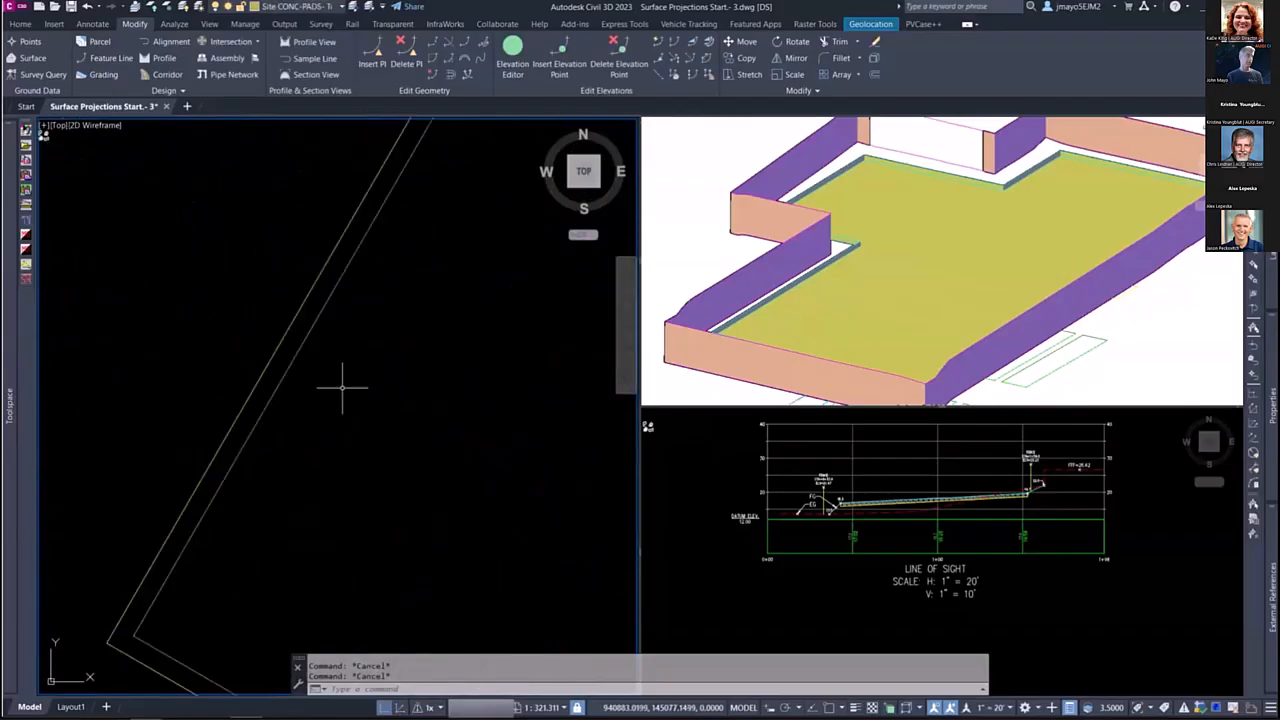
{"action": "left_click", "coordinate": [273, 357]}
{"action": "key", "text": "Escape"}
{"action": "left_click", "coordinate": [271, 355]}
{"action": "key", "text": "Escape"}
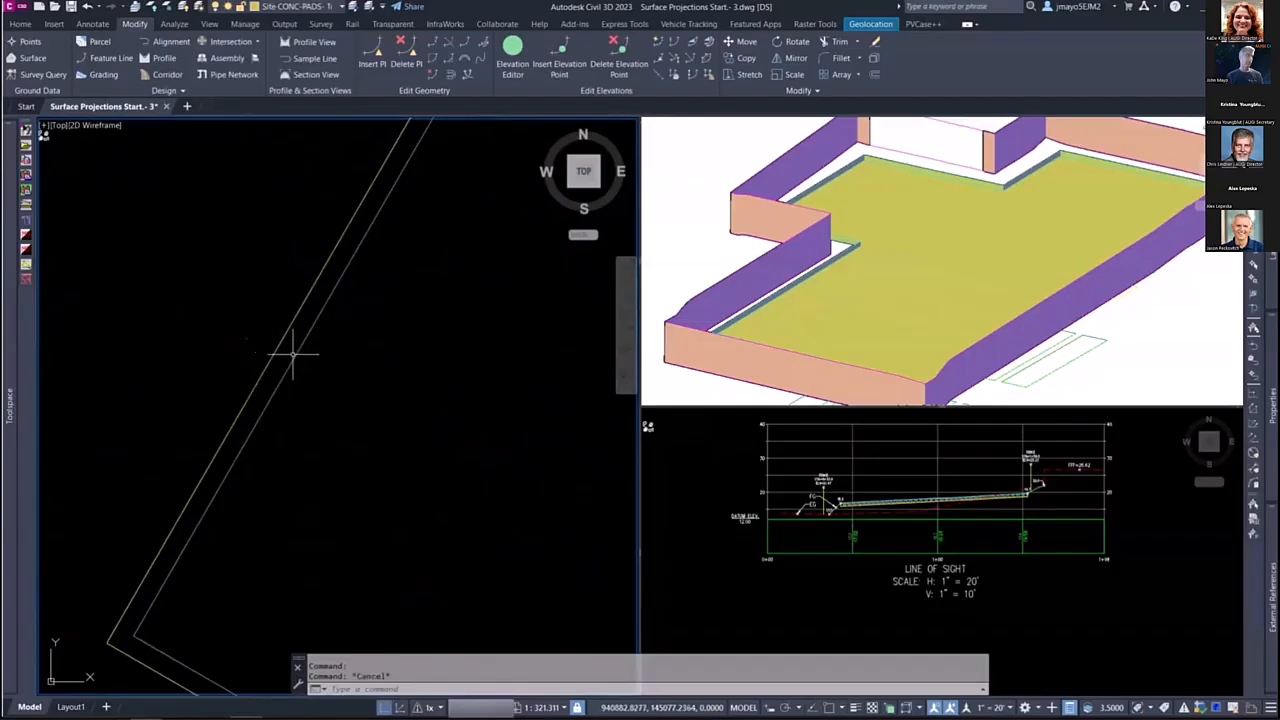
Step: Erase the stray objects in the open area beside the square equipment pads in plan
{"action": "scroll", "coordinate": [290, 378], "scroll_direction": "down", "scroll_amount": 5}
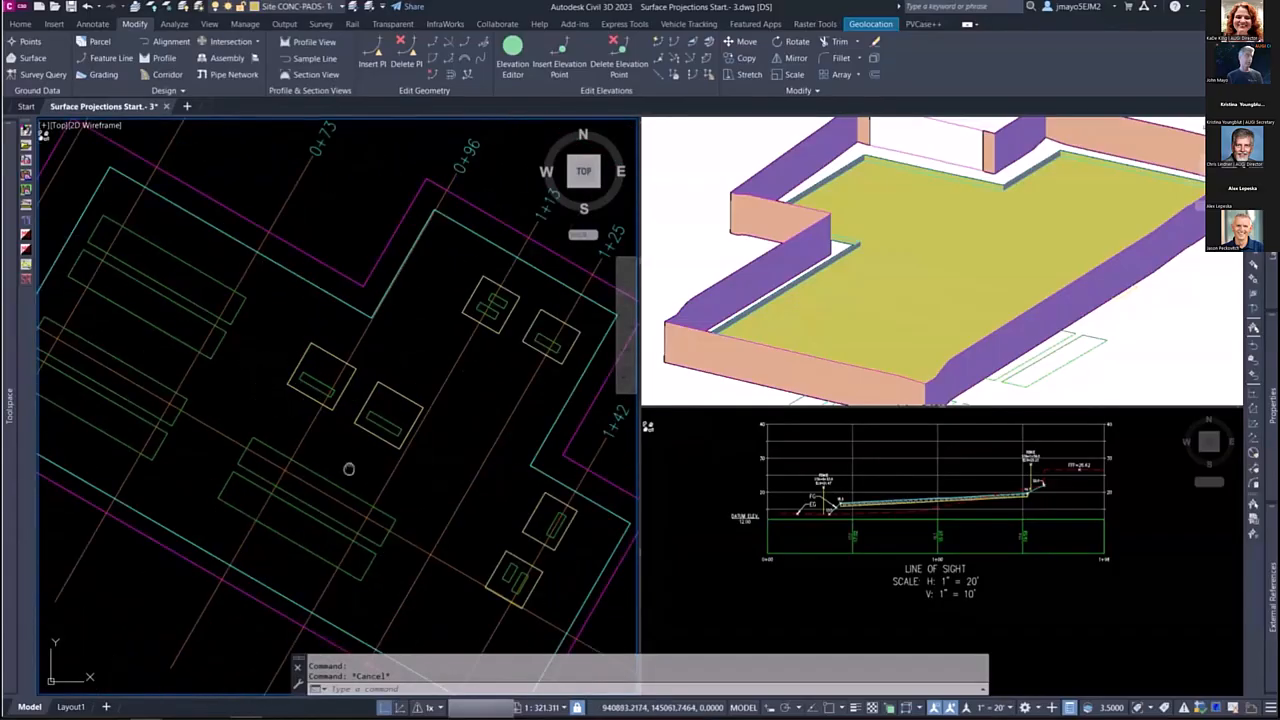
{"action": "scroll", "coordinate": [429, 374], "scroll_direction": "up", "scroll_amount": 5}
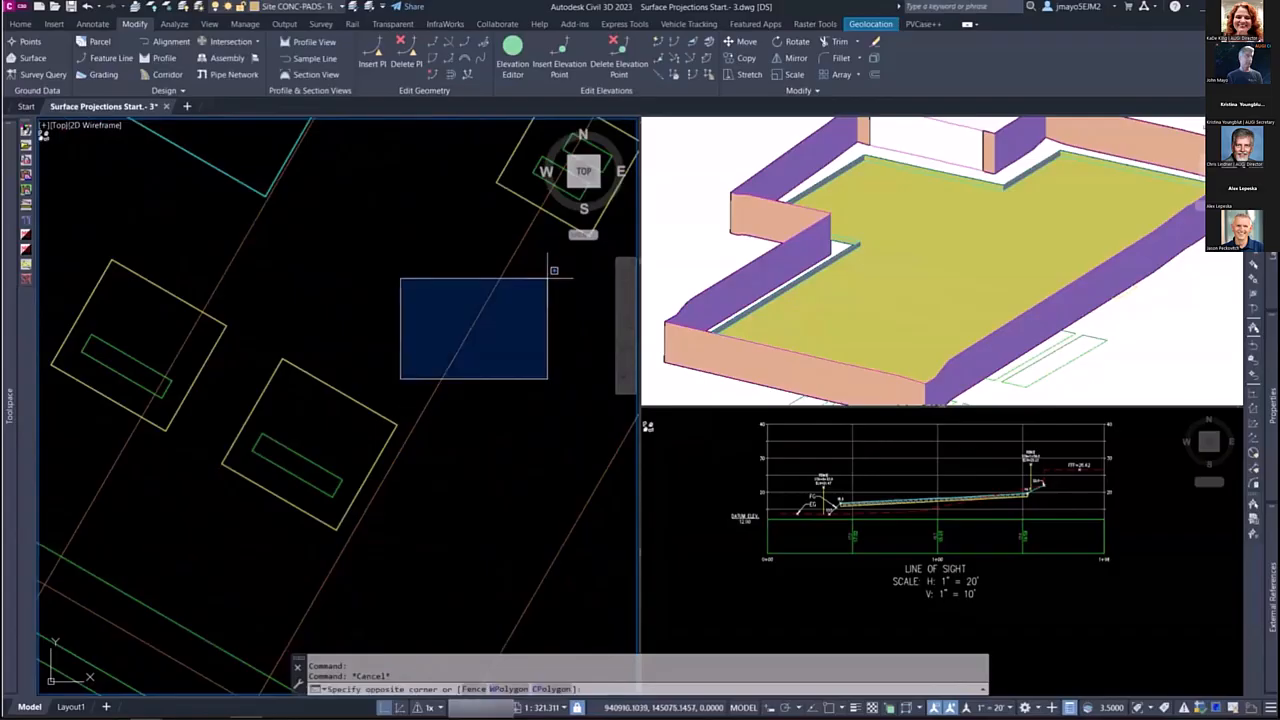
{"action": "left_click", "coordinate": [487, 310]}
{"action": "type", "text": "e"}
{"action": "key", "text": "Return"}
{"action": "scroll", "coordinate": [451, 343], "scroll_direction": "down", "scroll_amount": 6}
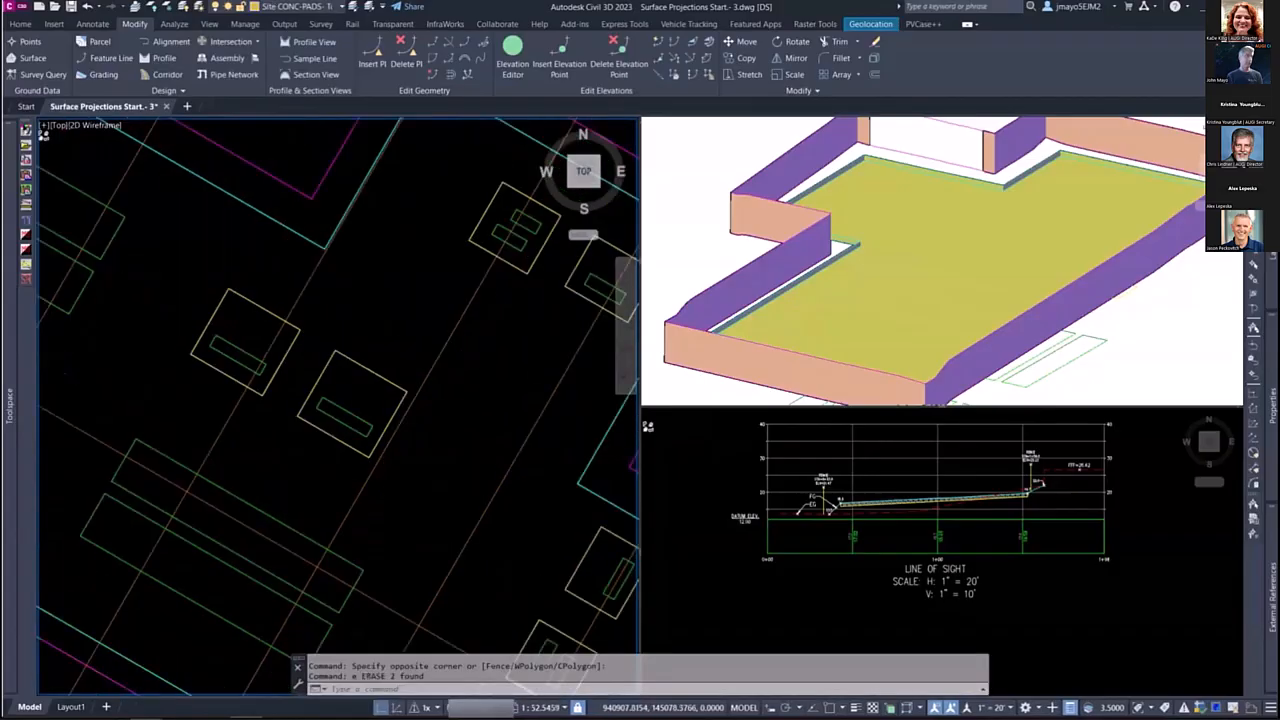
Step: Examine the remaining equipment outlines in plan, and the LINE OF SIGHT profile view with the section views near it
{"action": "scroll", "coordinate": [450, 420], "scroll_direction": "up", "scroll_amount": 6}
{"action": "scroll", "coordinate": [450, 420], "scroll_direction": "down", "scroll_amount": 5}
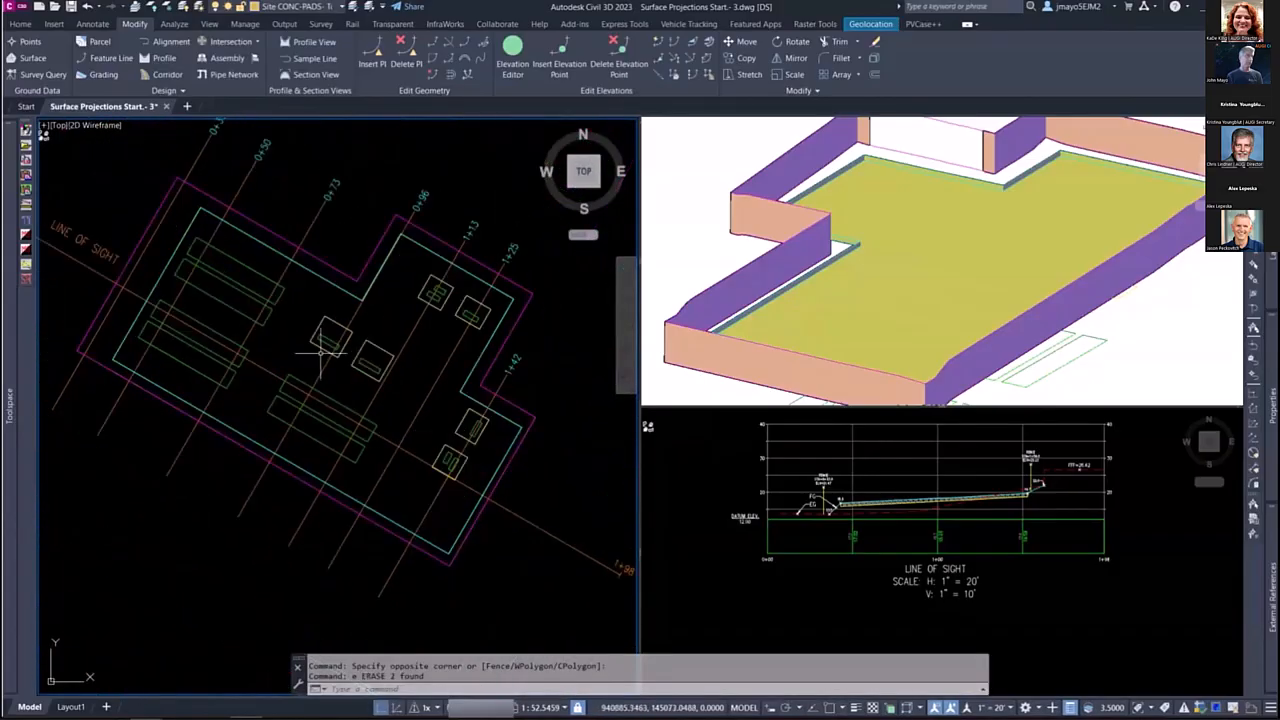
{"action": "scroll", "coordinate": [279, 327], "scroll_direction": "up", "scroll_amount": 2}
{"action": "scroll", "coordinate": [289, 316], "scroll_direction": "up", "scroll_amount": 8}
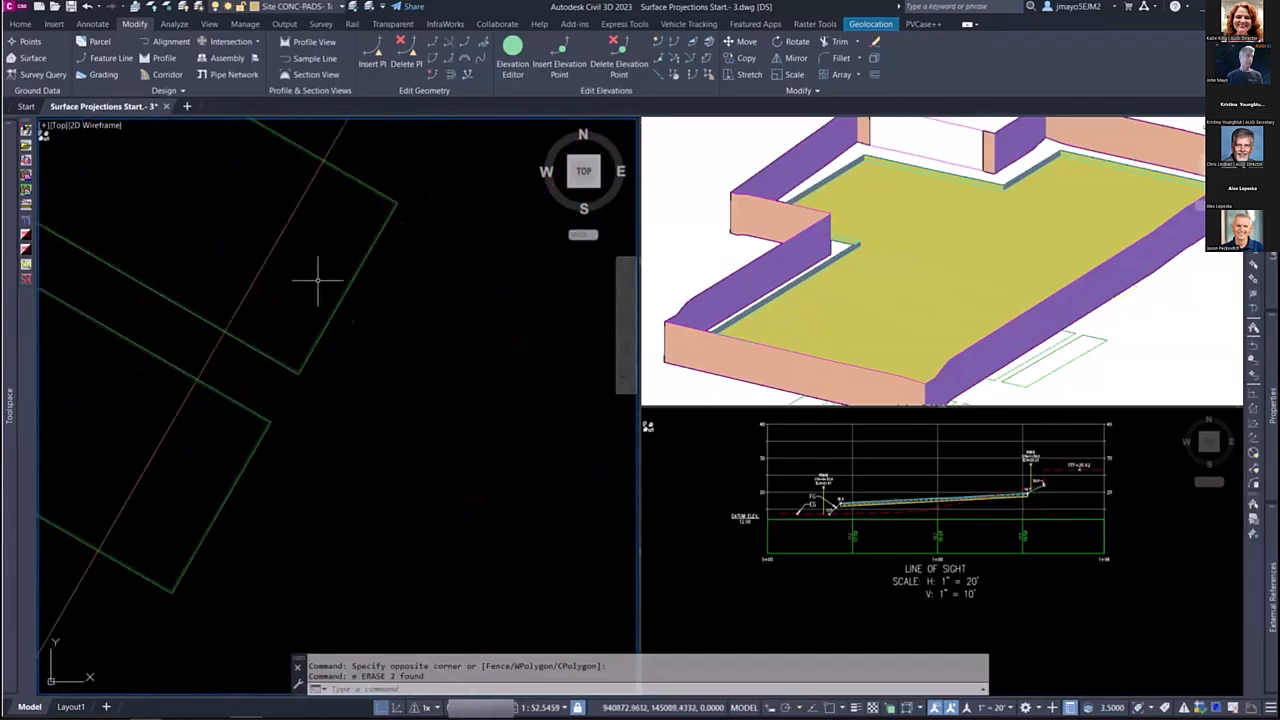
{"action": "left_click", "coordinate": [404, 322]}
{"action": "key", "text": "Escape"}
{"action": "scroll", "coordinate": [334, 286], "scroll_direction": "down", "scroll_amount": 6}
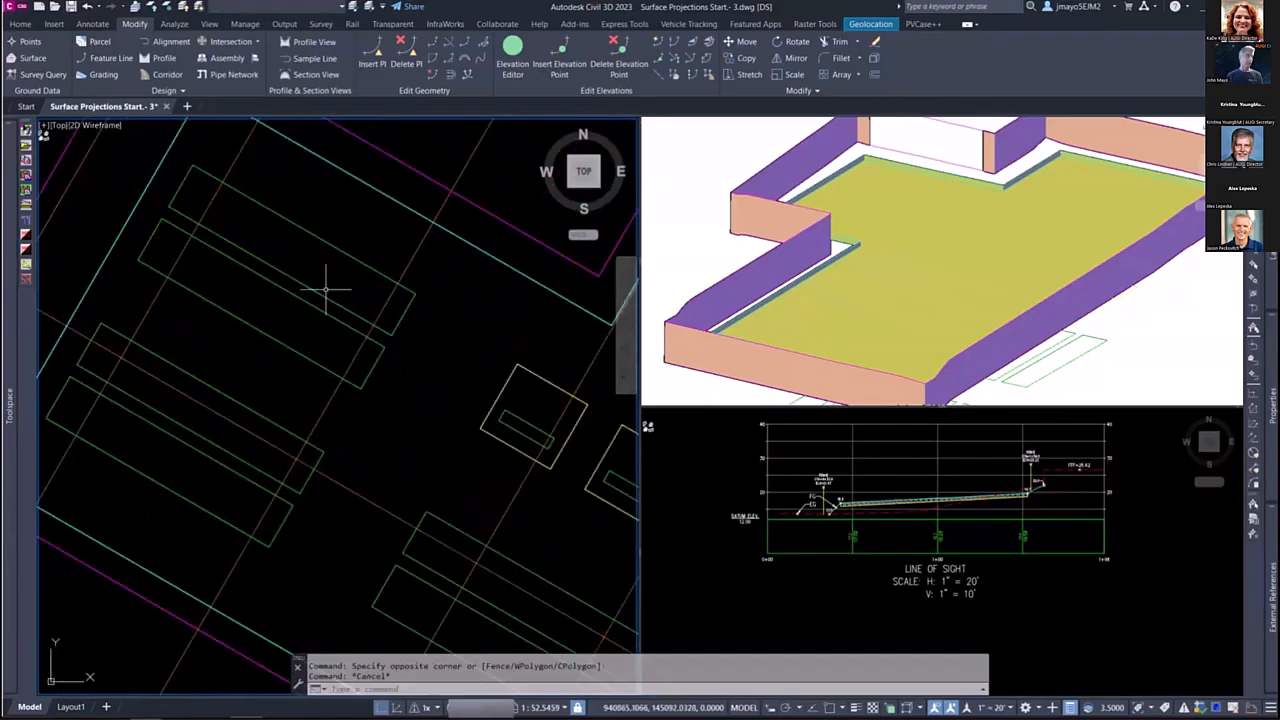
{"action": "scroll", "coordinate": [289, 285], "scroll_direction": "up", "scroll_amount": 1}
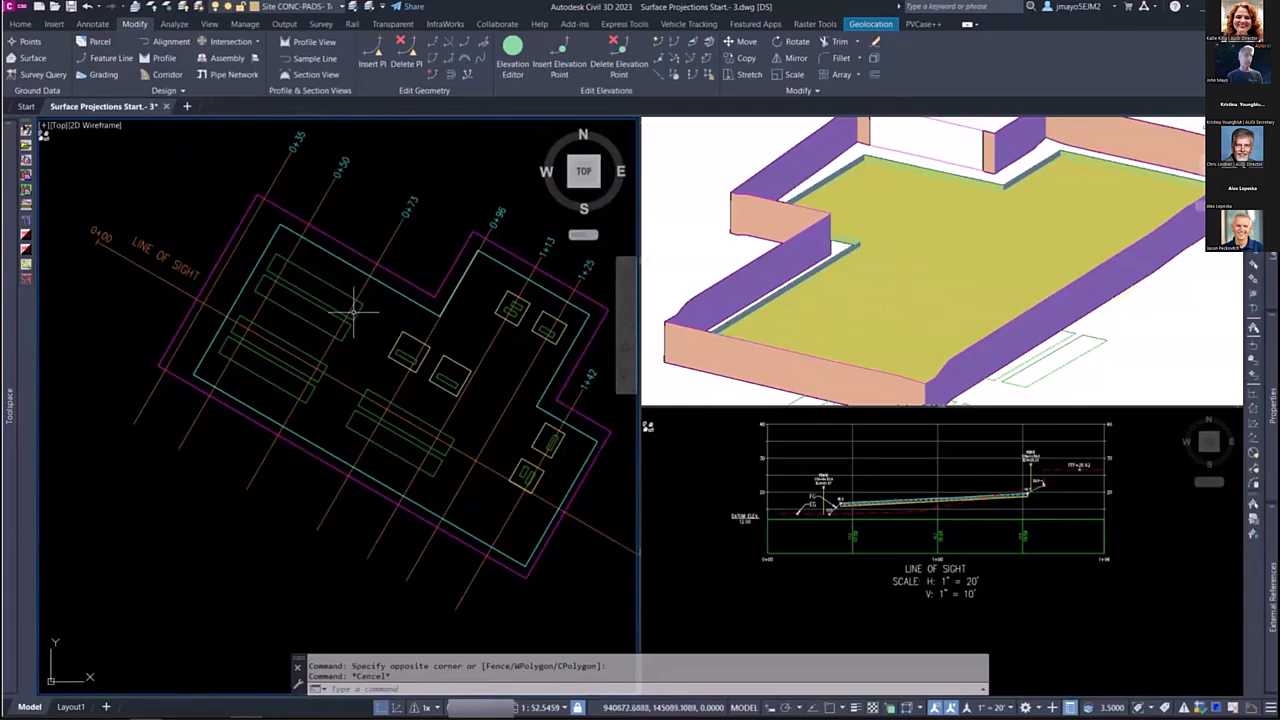
{"action": "left_click", "coordinate": [895, 534]}
{"action": "scroll", "coordinate": [905, 530], "scroll_direction": "down", "scroll_amount": 6}
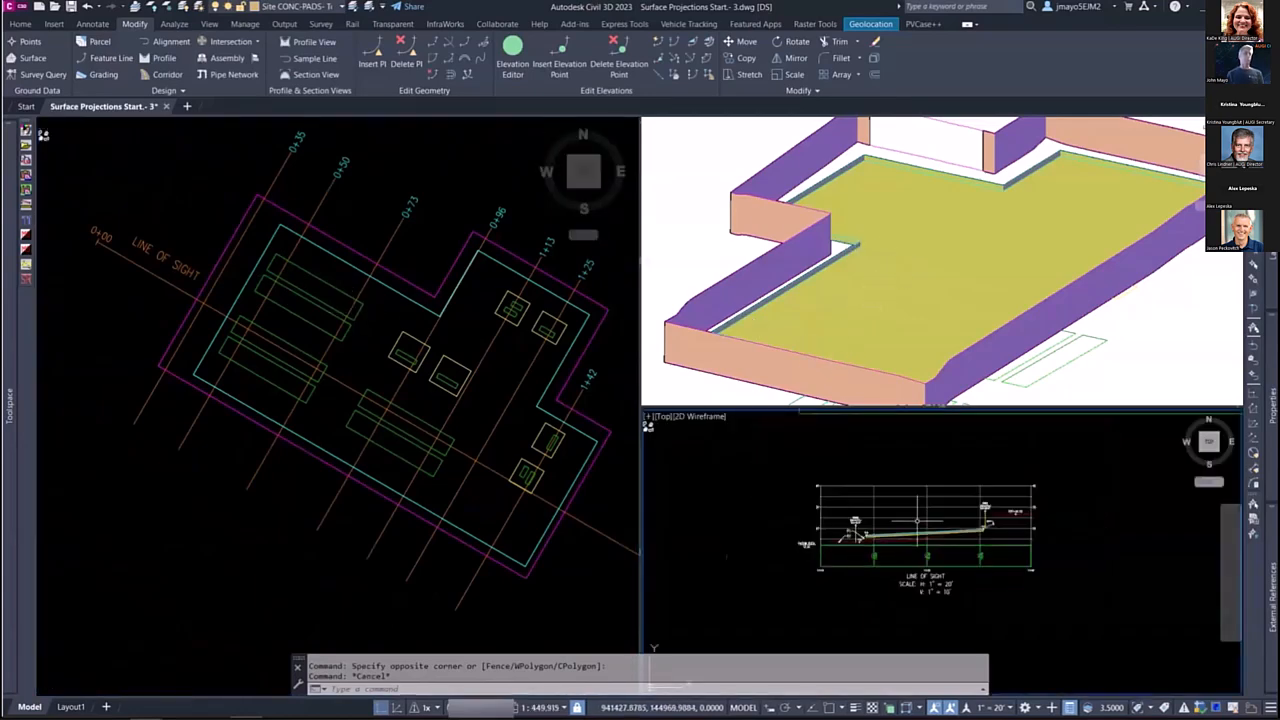
{"action": "scroll", "coordinate": [918, 535], "scroll_direction": "up", "scroll_amount": 4}
{"action": "scroll", "coordinate": [918, 535], "scroll_direction": "down", "scroll_amount": 4}
{"action": "scroll", "coordinate": [920, 536], "scroll_direction": "up", "scroll_amount": 2}
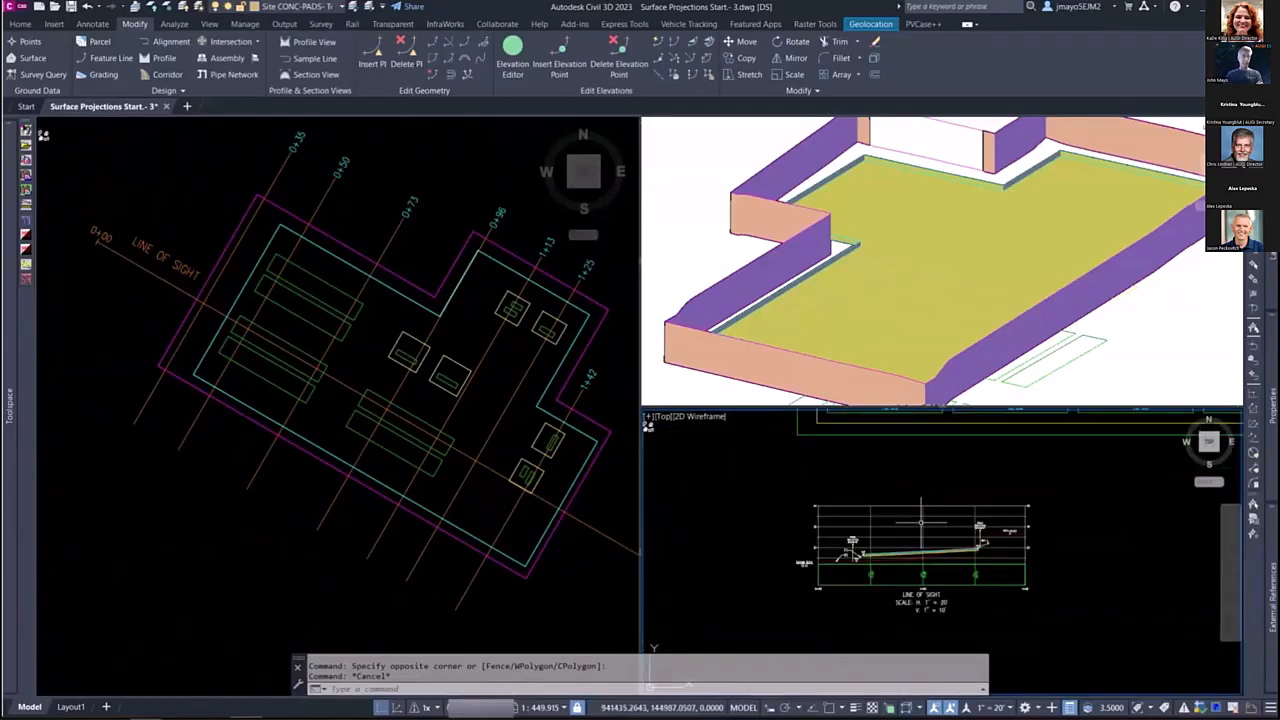
Step: Select all equipment polylines on the EQPM layer by picking one outline and selecting similar objects
{"action": "left_click", "coordinate": [338, 372]}
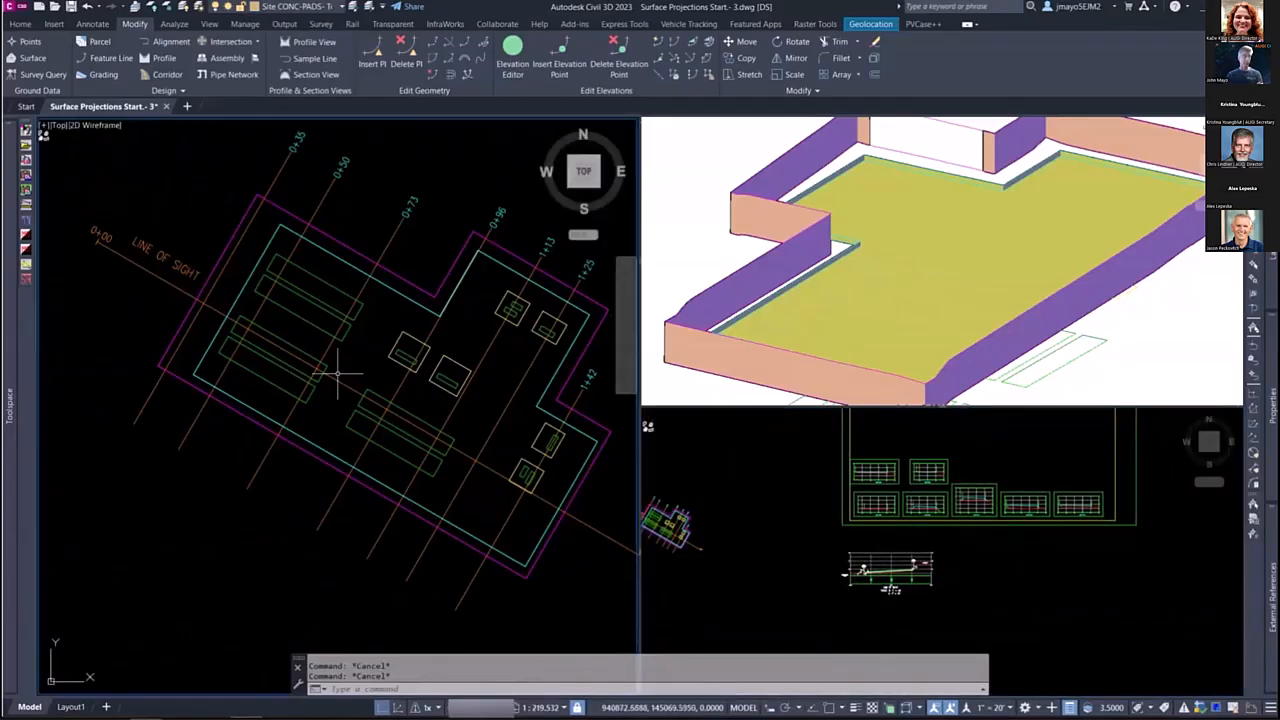
{"action": "scroll", "coordinate": [327, 292], "scroll_direction": "up", "scroll_amount": 8}
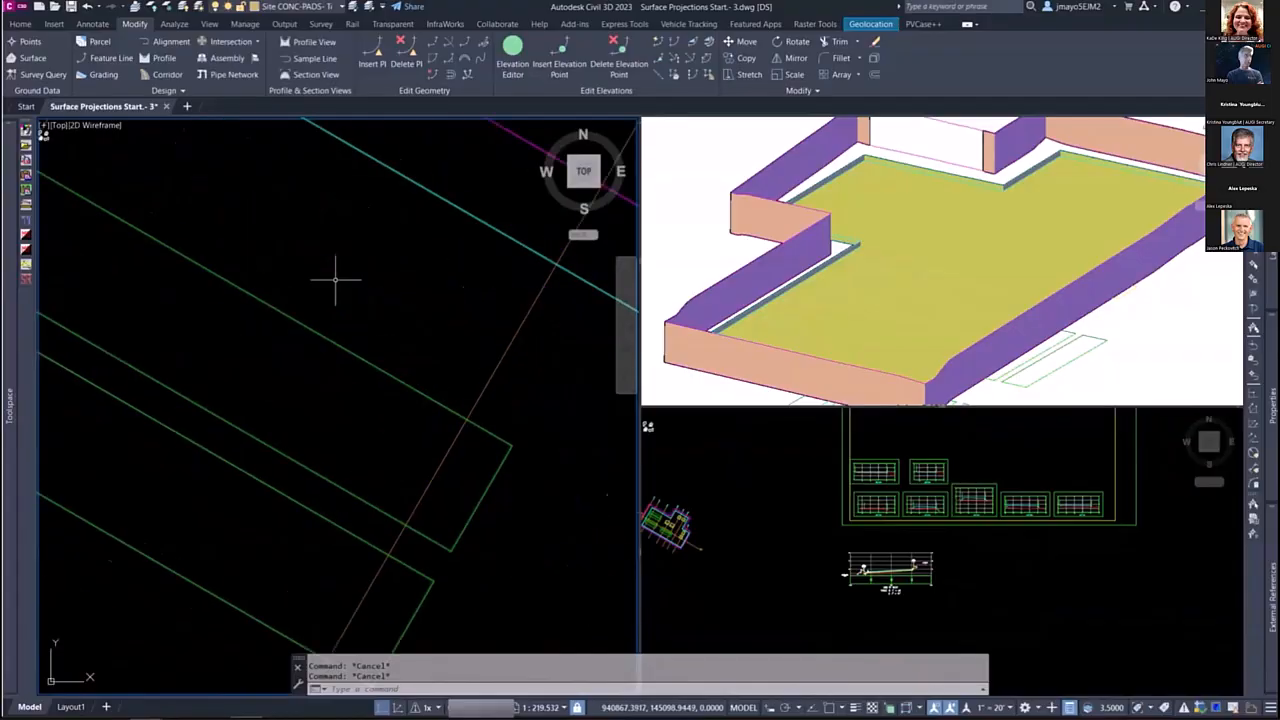
{"action": "left_click", "coordinate": [309, 390]}
{"action": "scroll", "coordinate": [337, 330], "scroll_direction": "down", "scroll_amount": 3}
{"action": "right_click", "coordinate": [341, 330]}
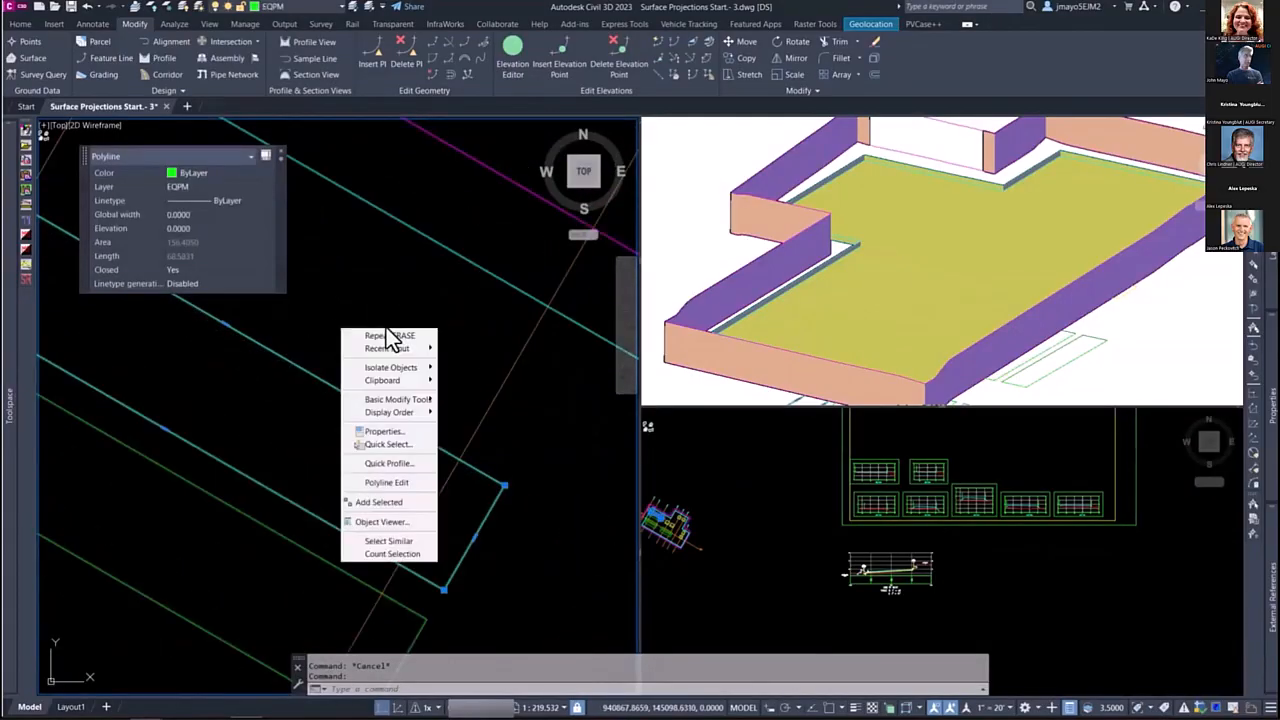
{"action": "left_click", "coordinate": [390, 541]}
{"action": "scroll", "coordinate": [377, 350], "scroll_direction": "down", "scroll_amount": 5}
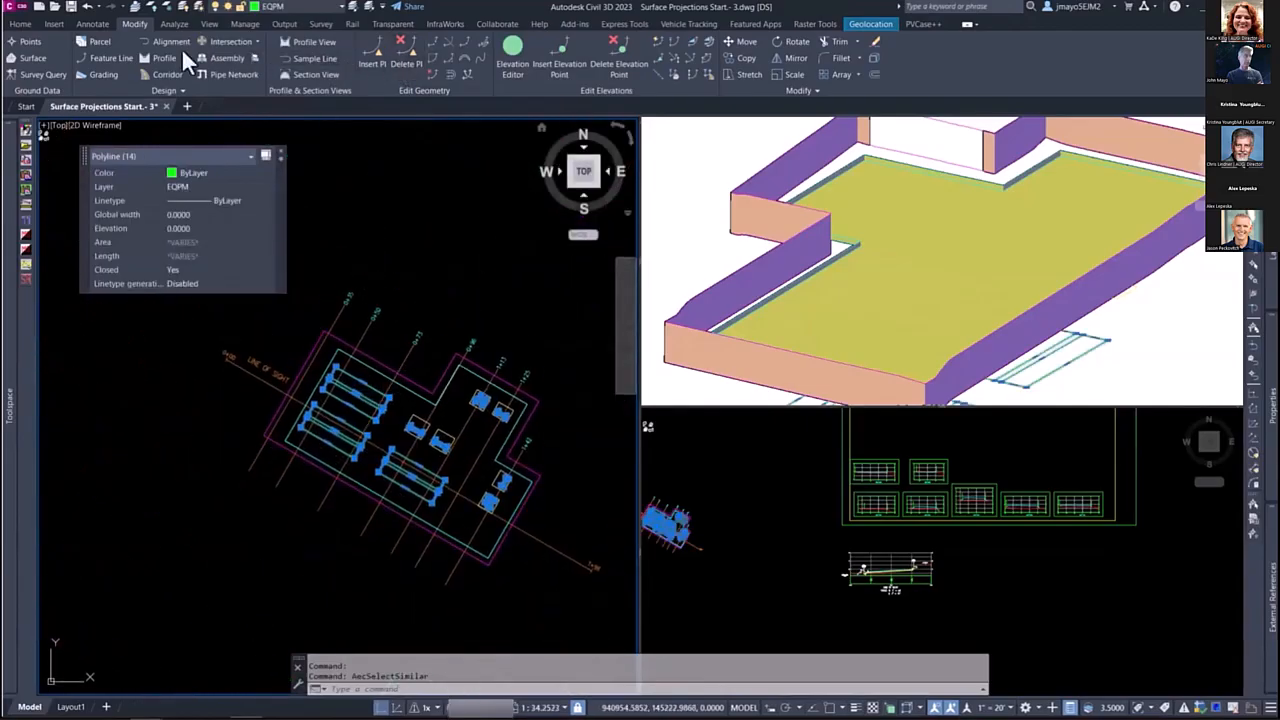
Step: Create feature lines from the selected EQPM polylines in the EQUIPMENT site, with the Equip - Bottom - Pr style and elevation assignment enabled
{"action": "left_click", "coordinate": [24, 25]}
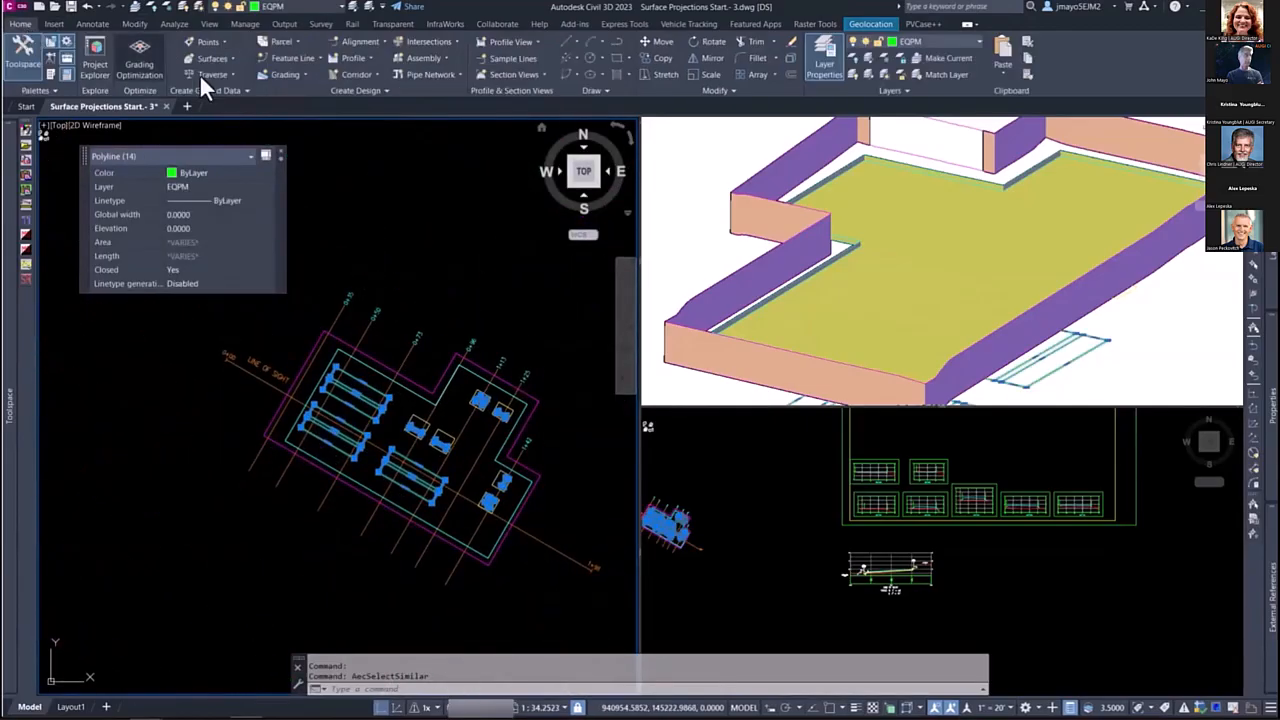
{"action": "left_click", "coordinate": [320, 57]}
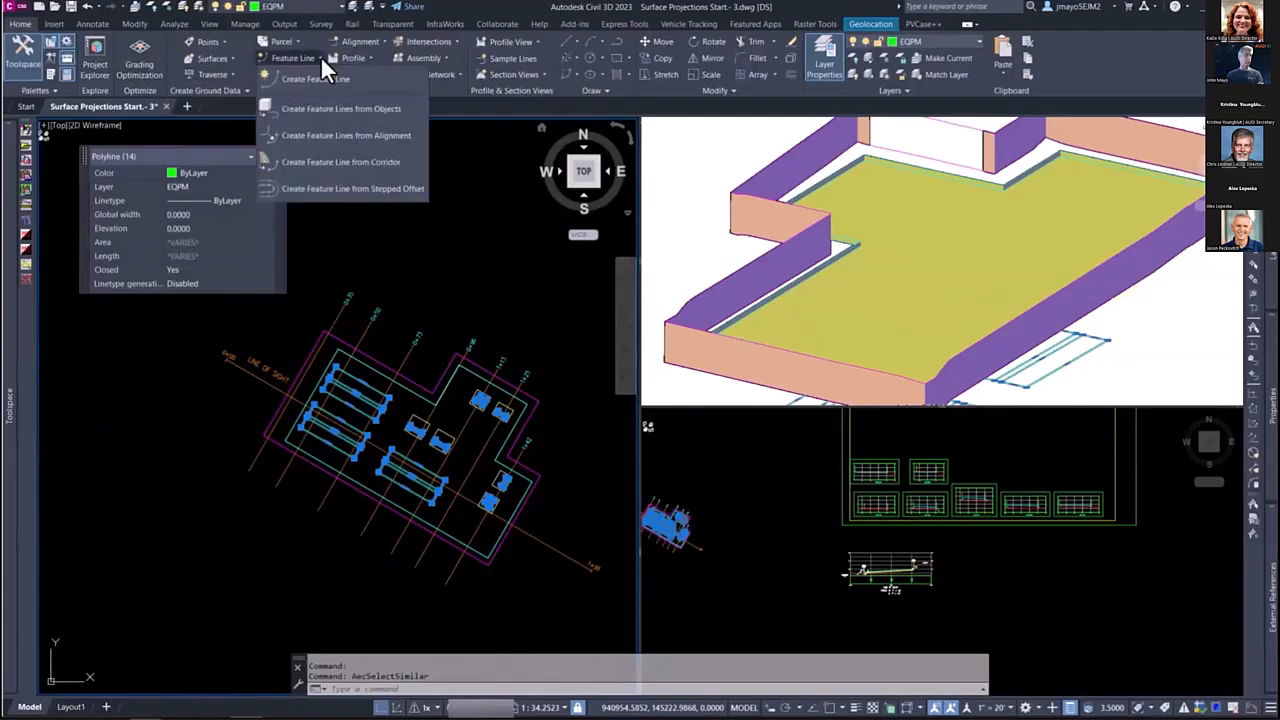
{"action": "left_click", "coordinate": [305, 108]}
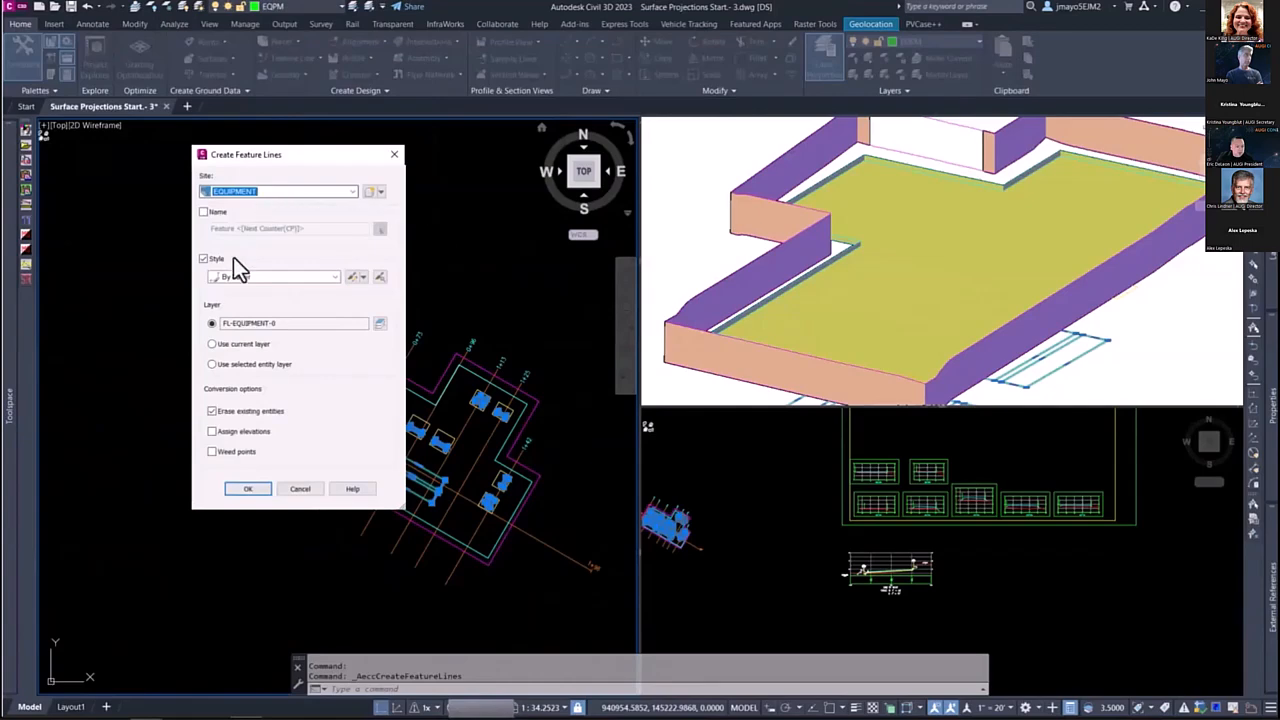
{"action": "left_click", "coordinate": [235, 277]}
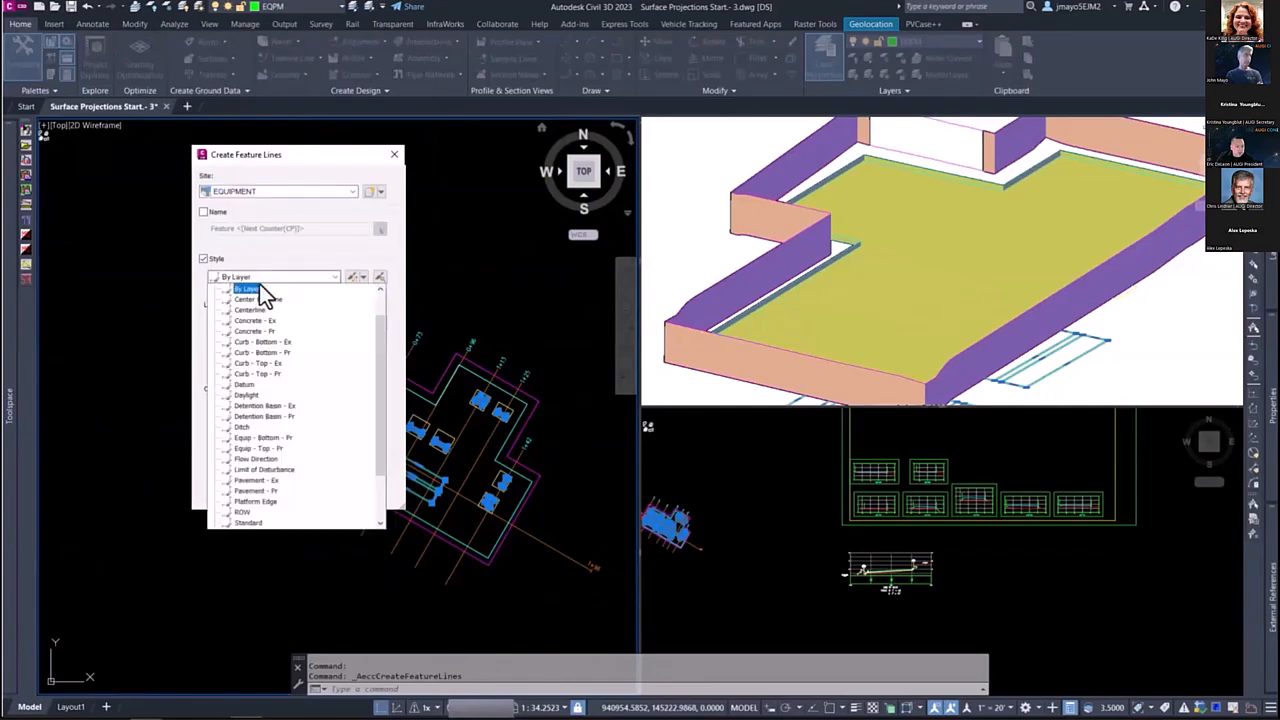
{"action": "left_click", "coordinate": [252, 438]}
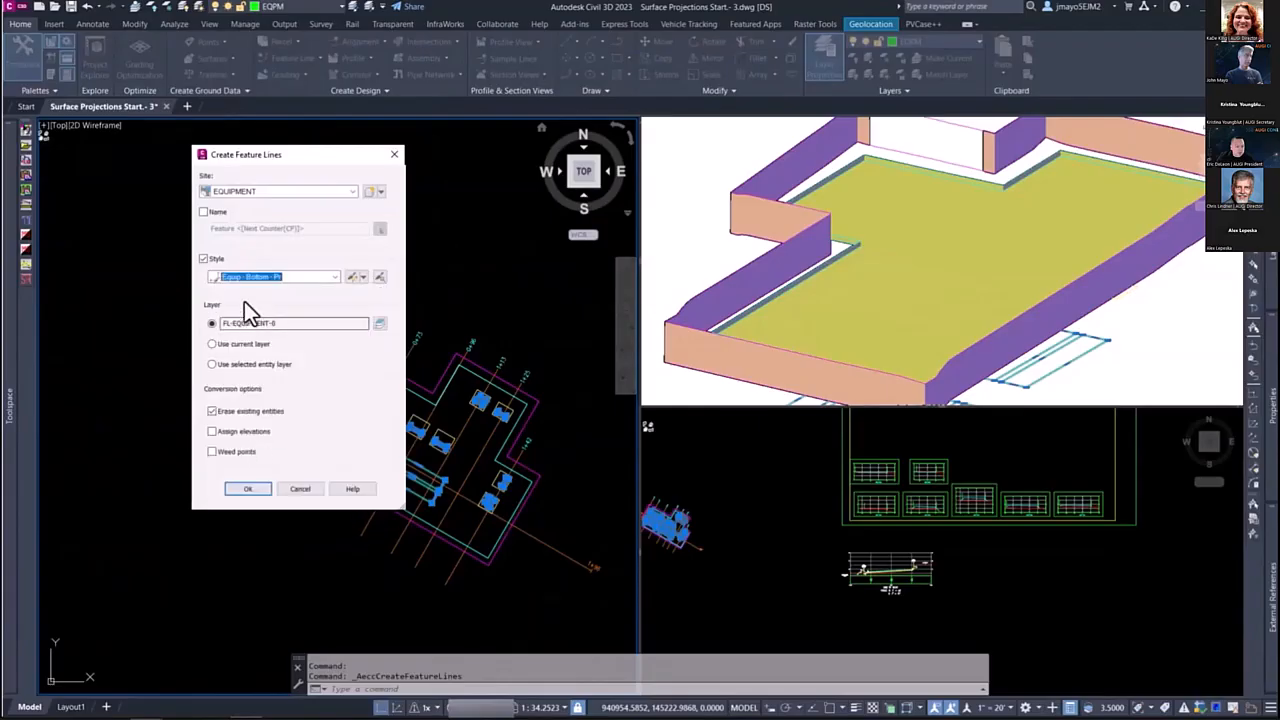
{"action": "left_click", "coordinate": [212, 432]}
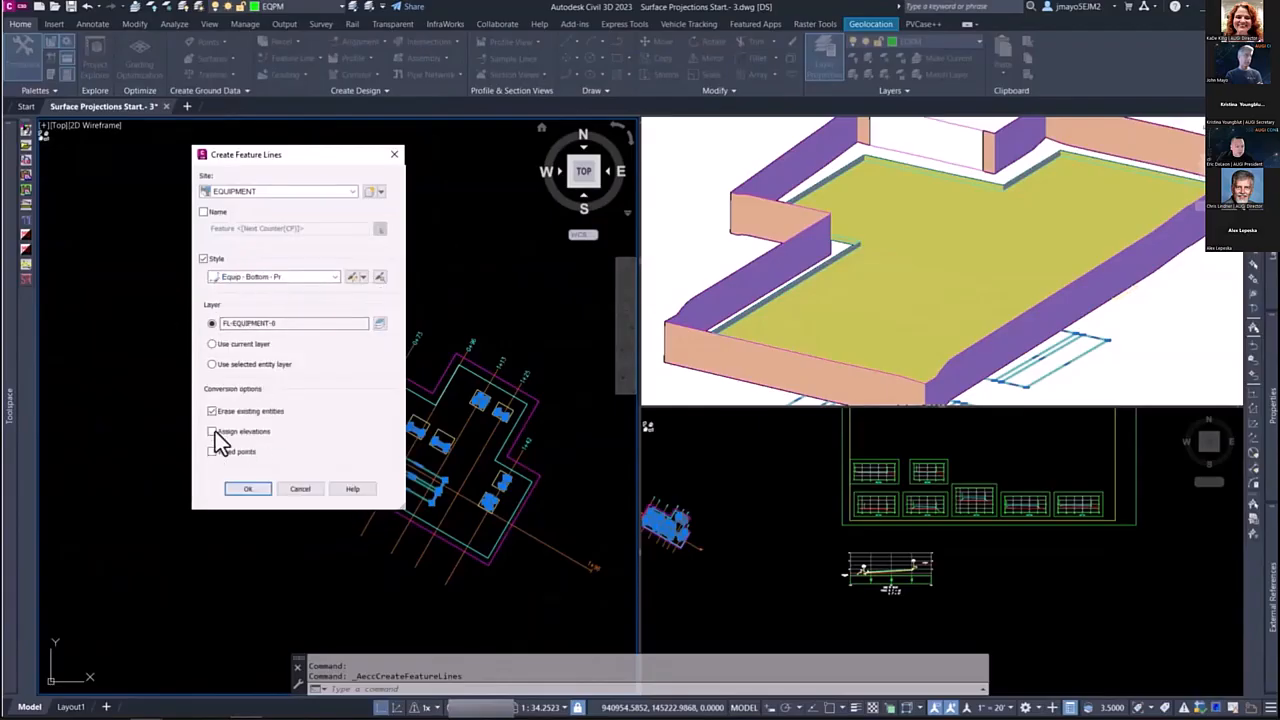
{"action": "left_click", "coordinate": [248, 489]}
Step: Assign the equipment feature lines elevations relative to the Proposed surface, including intermediate grade break points
{"action": "left_click", "coordinate": [216, 250]}
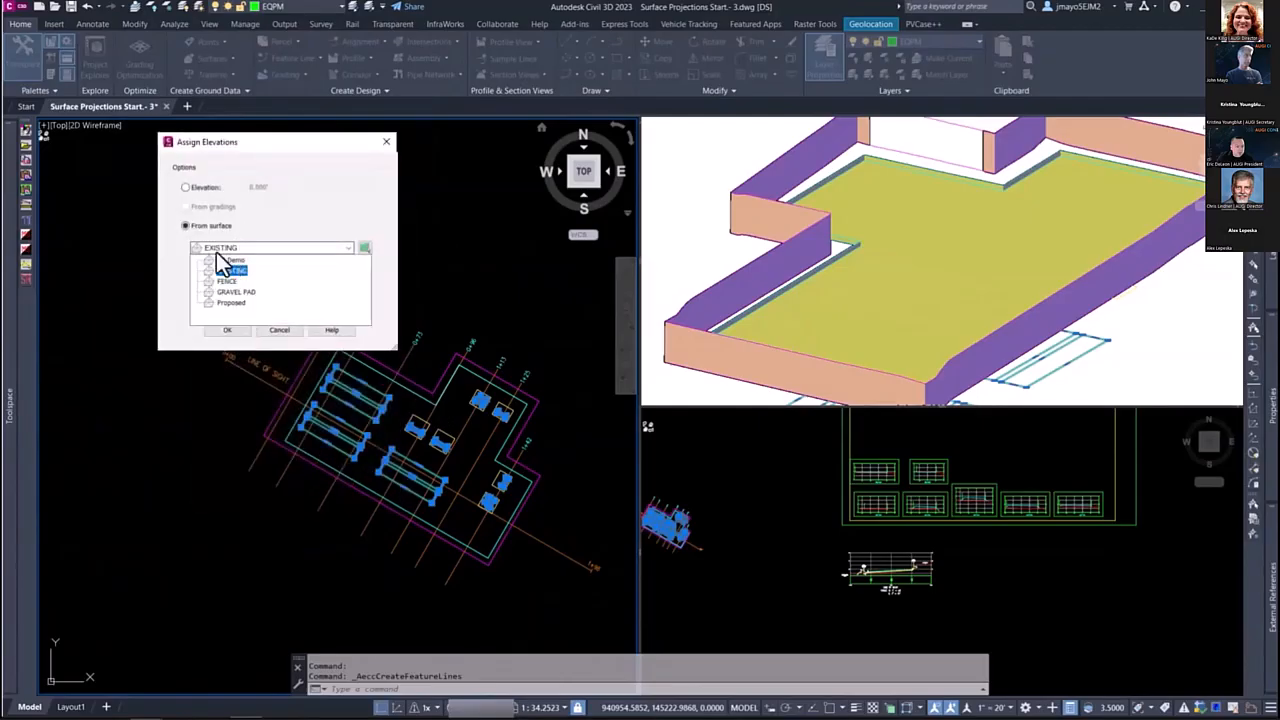
{"action": "left_click", "coordinate": [222, 310]}
{"action": "left_click", "coordinate": [194, 290]}
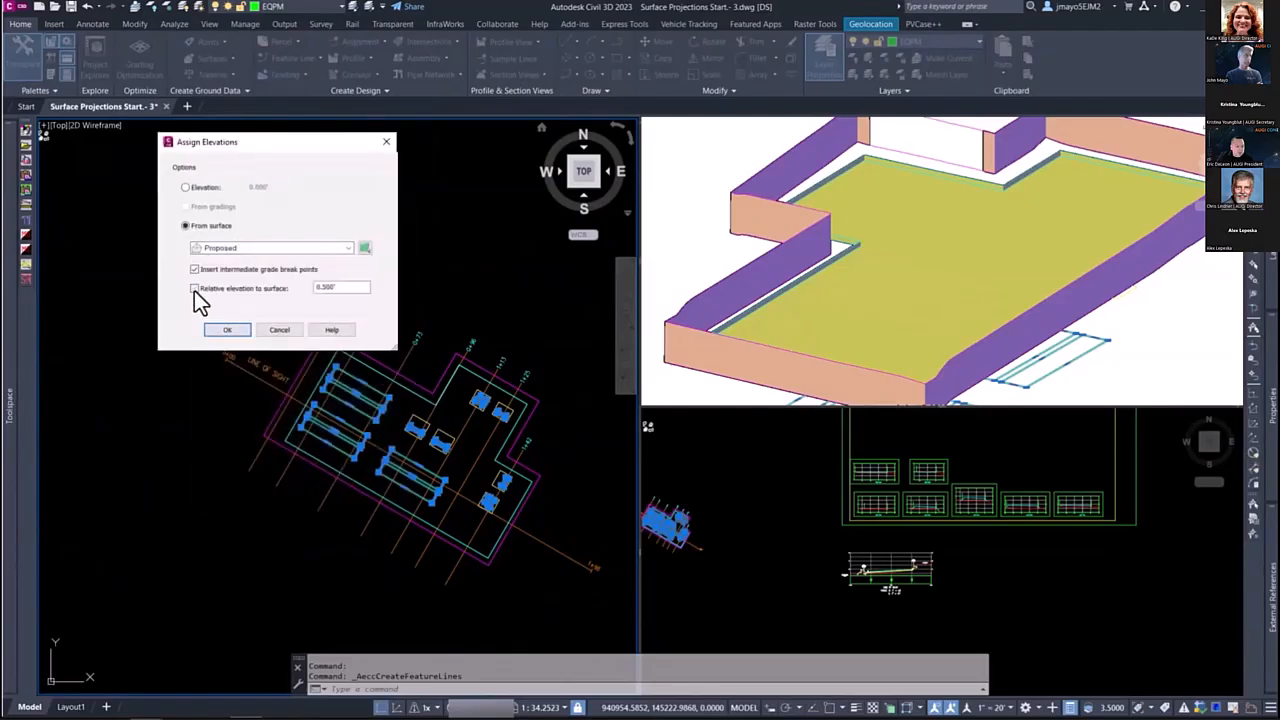
{"action": "left_click_drag", "start_coordinate": [340, 286], "coordinate": [298, 290]}
{"action": "left_click", "coordinate": [229, 331]}
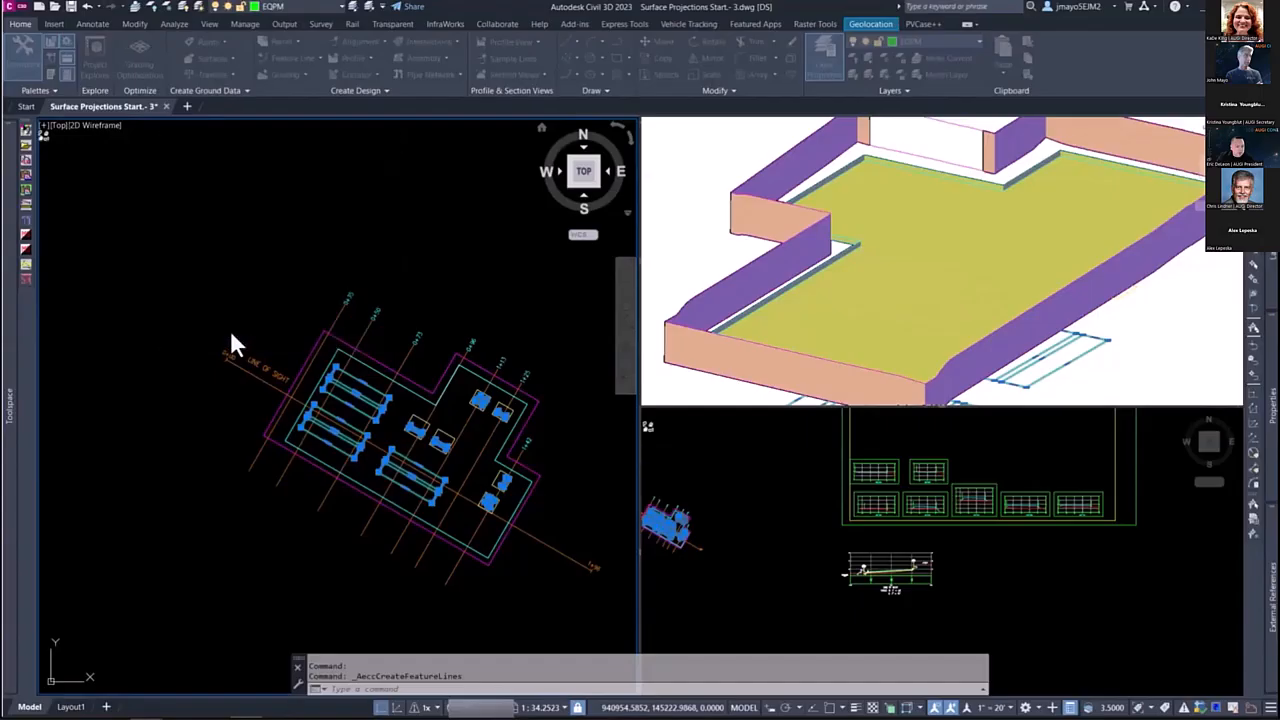
Step: Select all equipment top polylines on the EQPM-Top layer by picking one outline and selecting similar objects
{"action": "scroll", "coordinate": [840, 309], "scroll_direction": "up", "scroll_amount": 3}
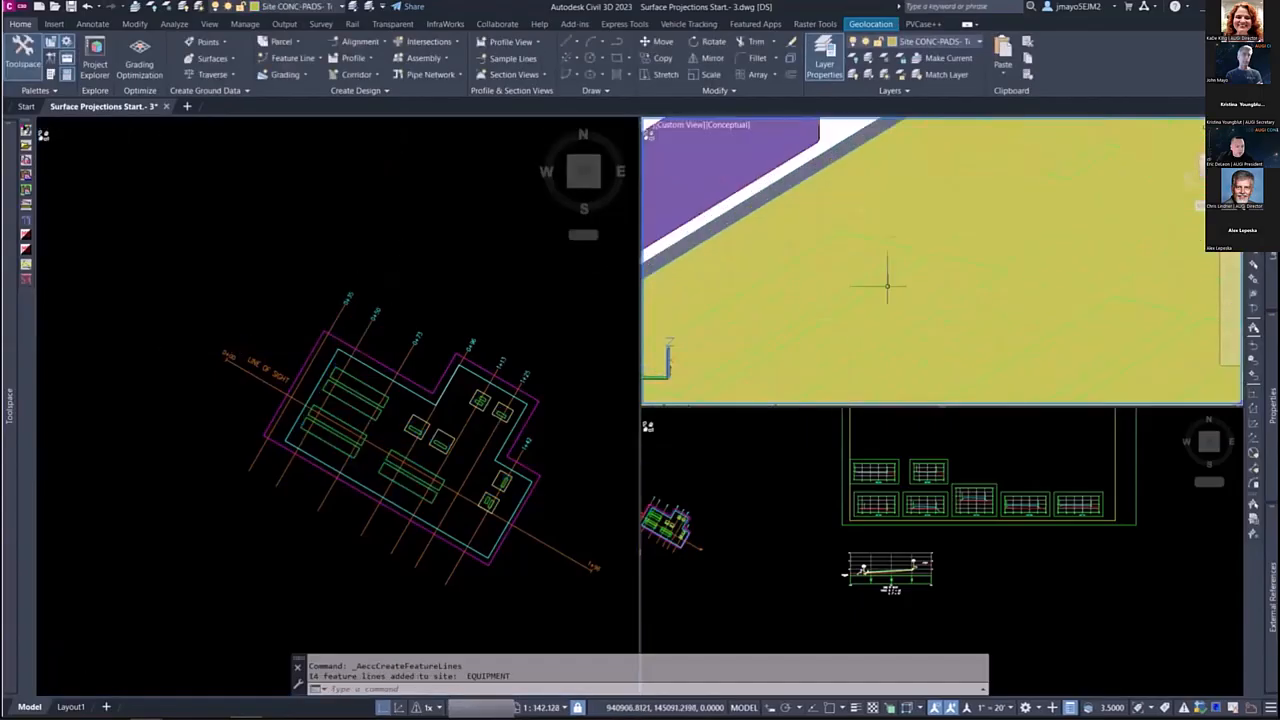
{"action": "scroll", "coordinate": [843, 309], "scroll_direction": "down", "scroll_amount": 5}
{"action": "left_click", "coordinate": [414, 343]}
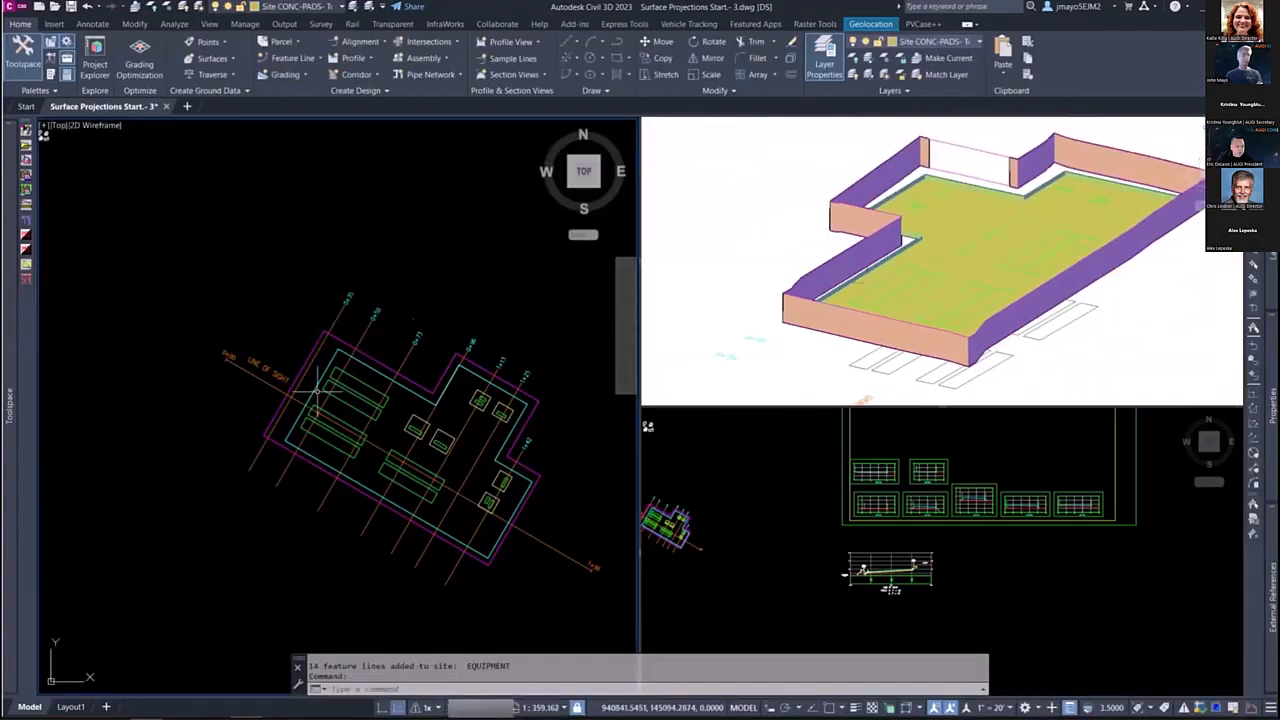
{"action": "scroll", "coordinate": [414, 371], "scroll_direction": "up", "scroll_amount": 4}
{"action": "middle_click_drag", "start_coordinate": [473, 295], "coordinate": [338, 309]}
{"action": "middle_click_drag", "start_coordinate": [447, 336], "coordinate": [332, 260]}
{"action": "scroll", "coordinate": [316, 274], "scroll_direction": "down", "scroll_amount": 2}
{"action": "scroll", "coordinate": [405, 300], "scroll_direction": "up", "scroll_amount": 3}
{"action": "key", "text": "Escape"}
{"action": "left_click", "coordinate": [386, 264]}
{"action": "scroll", "coordinate": [355, 300], "scroll_direction": "down", "scroll_amount": 3}
{"action": "scroll", "coordinate": [342, 314], "scroll_direction": "down", "scroll_amount": 4}
{"action": "right_click", "coordinate": [346, 304]}
{"action": "left_click", "coordinate": [392, 514]}
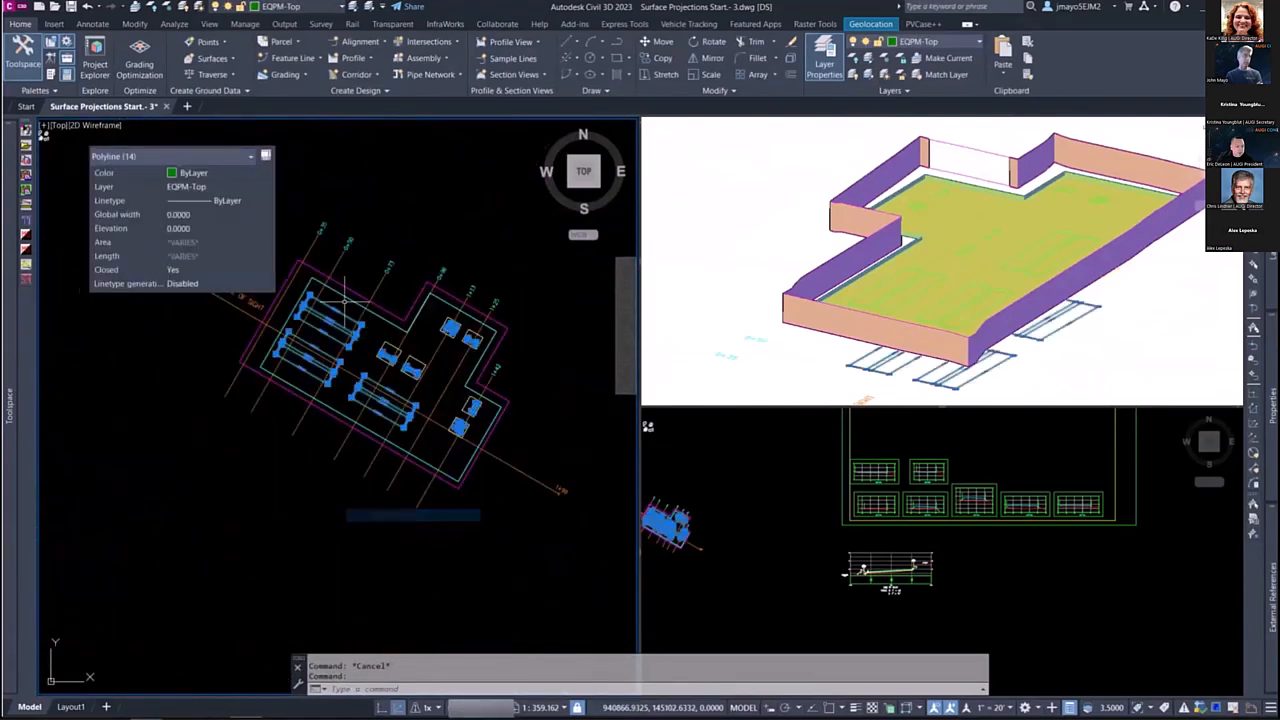
Step: Remove the small equipment tops from the selection, keeping only the six long rectangular tops
{"action": "left_click", "coordinate": [515, 278], "text": "shift"}
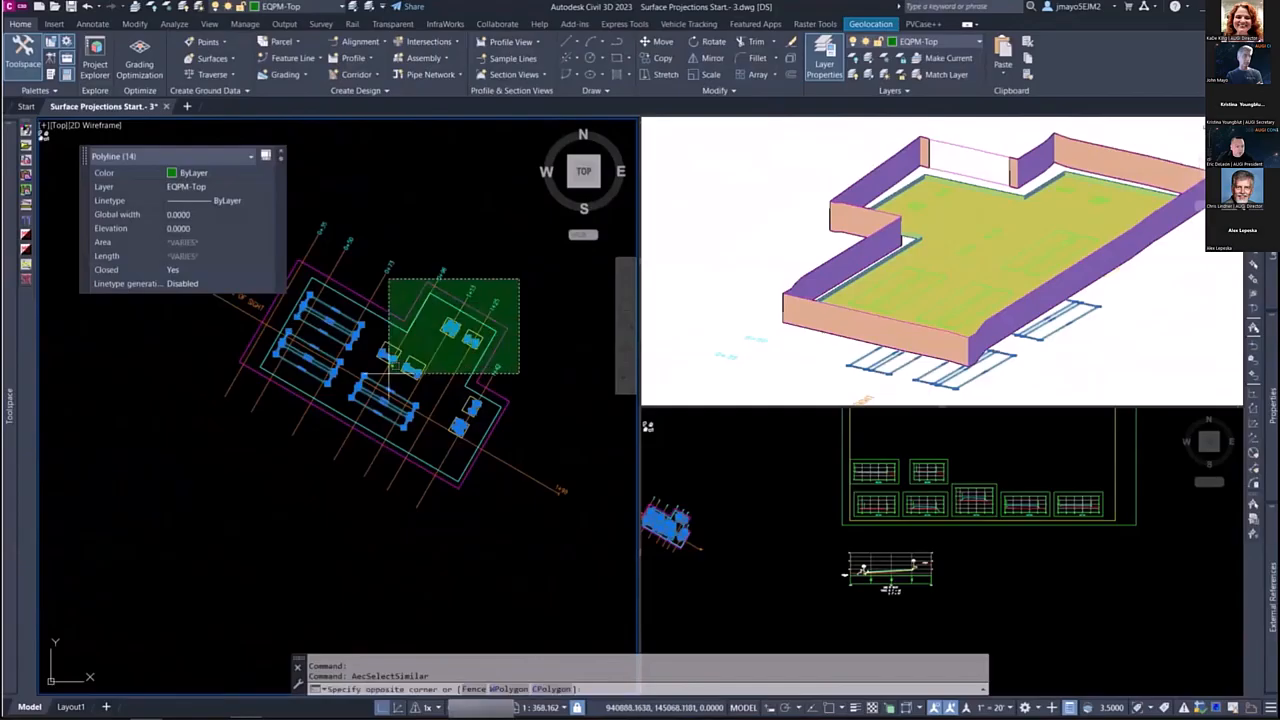
{"action": "left_click", "coordinate": [378, 378], "text": "shift"}
{"action": "left_click", "coordinate": [549, 369]}
{"action": "left_click", "coordinate": [464, 441], "text": "shift"}
Step: Create feature lines from the long equipment tops in the EQUIPMENT site, with the Equip - Top - Pr style and elevation assignment enabled
{"action": "right_click", "coordinate": [375, 341]}
{"action": "mouse_move", "coordinate": [411, 358]}
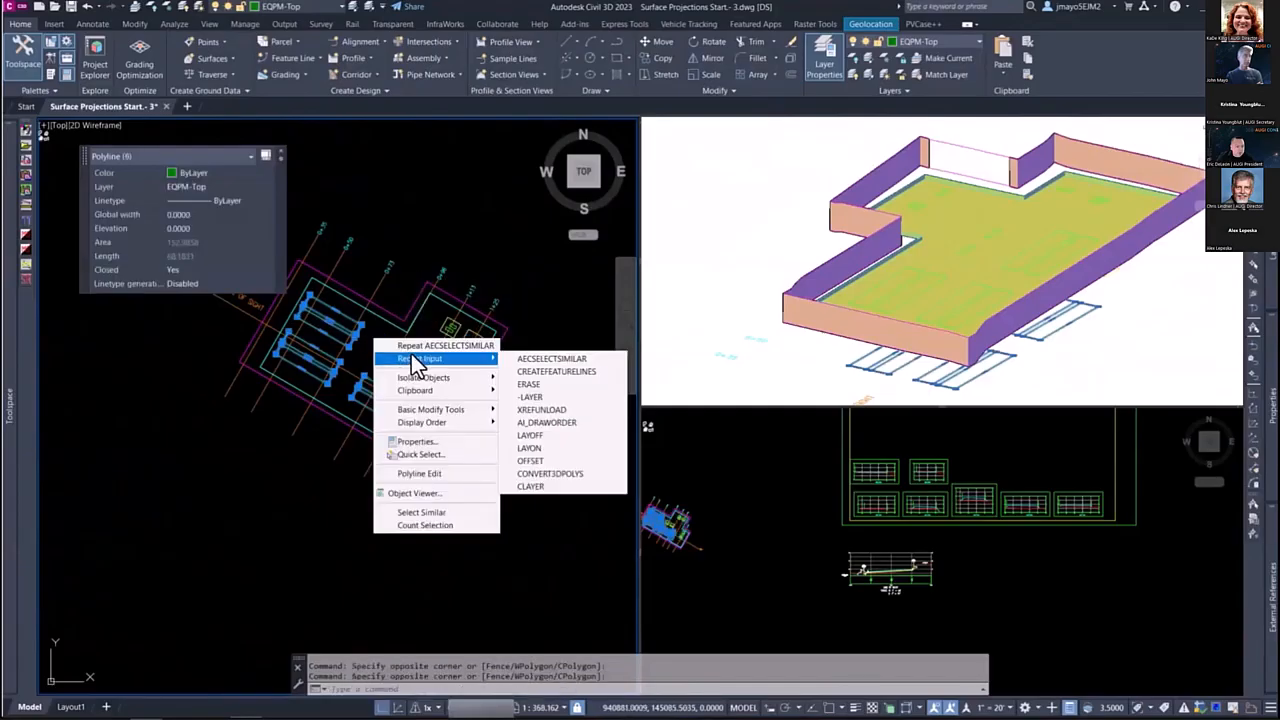
{"action": "left_click", "coordinate": [563, 376]}
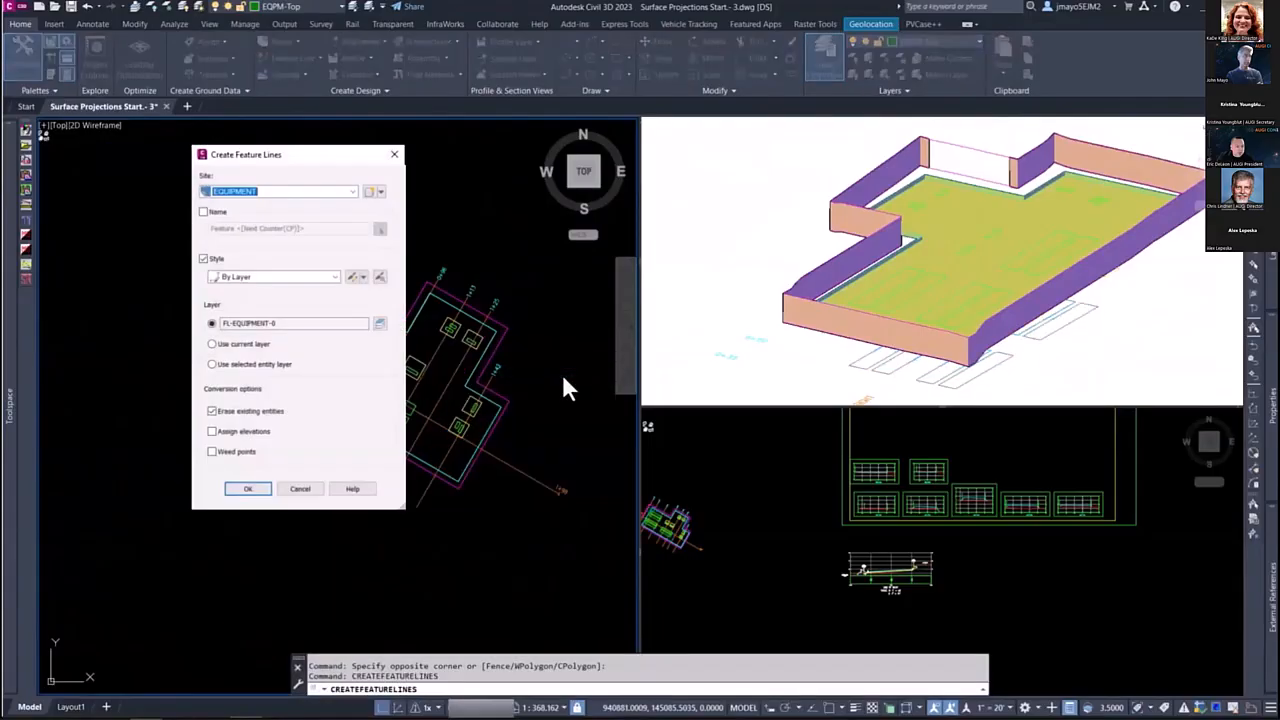
{"action": "left_click", "coordinate": [239, 283]}
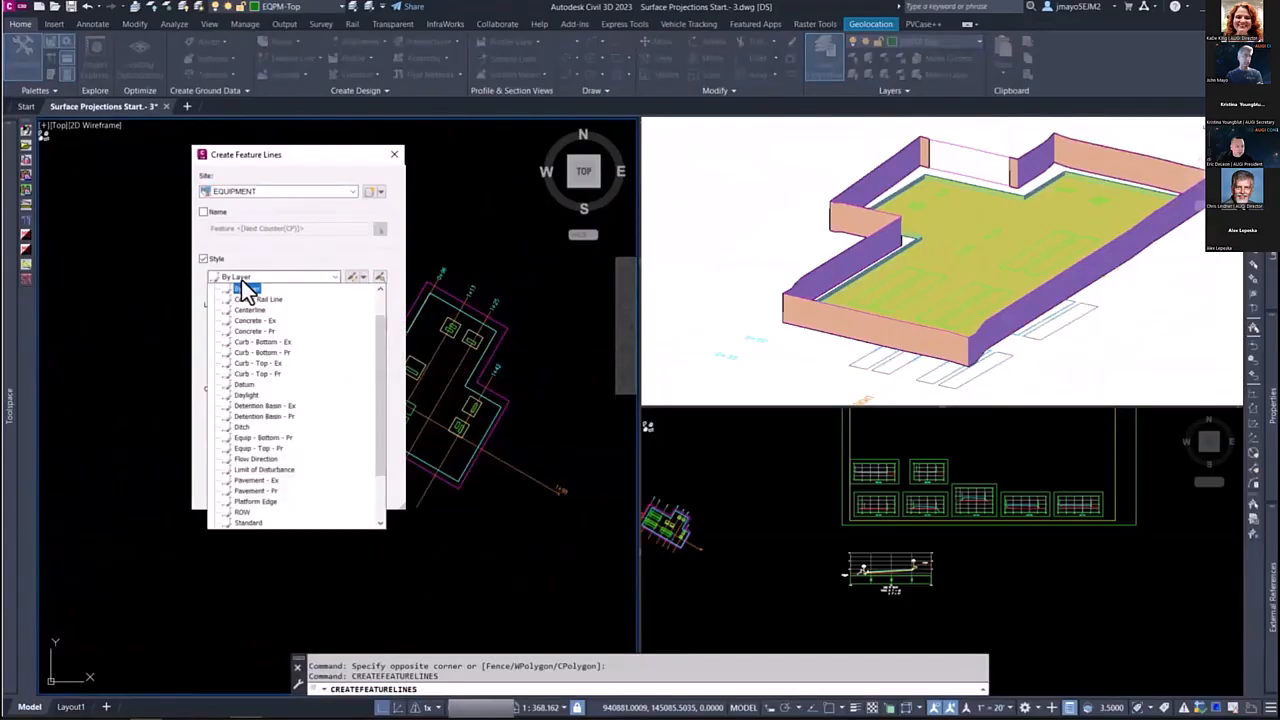
{"action": "left_click", "coordinate": [239, 450]}
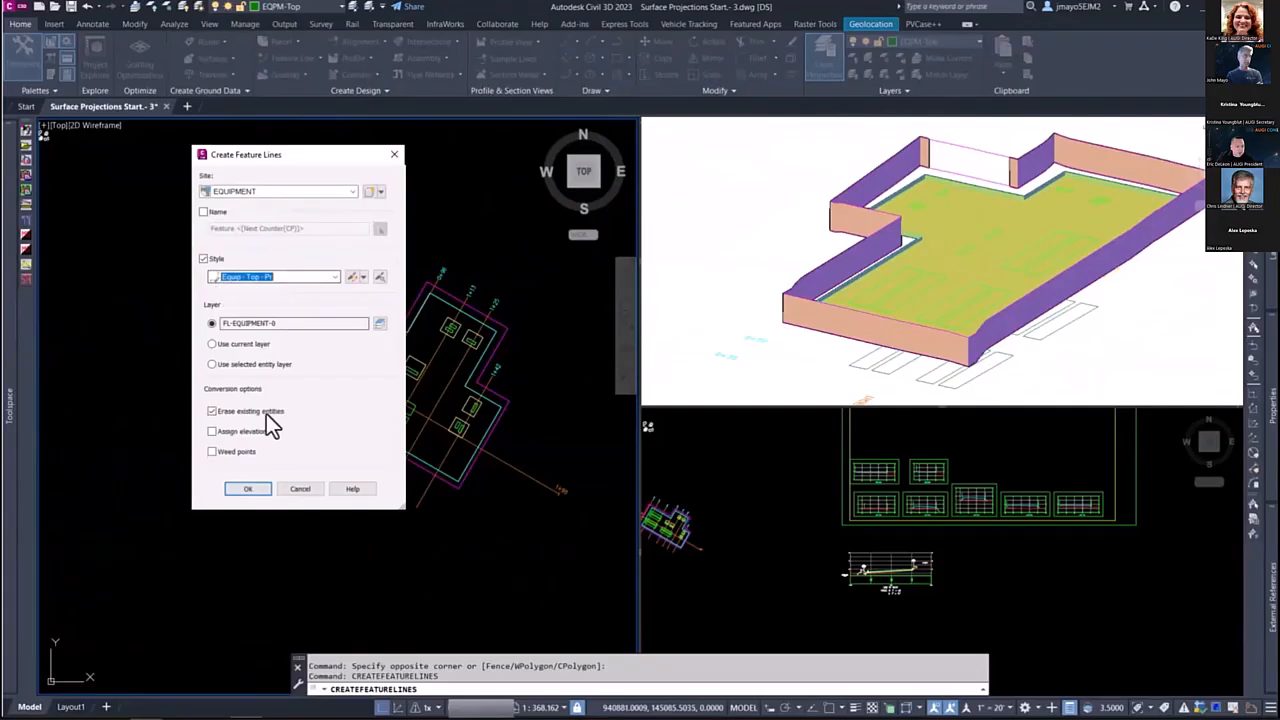
{"action": "left_click", "coordinate": [213, 431]}
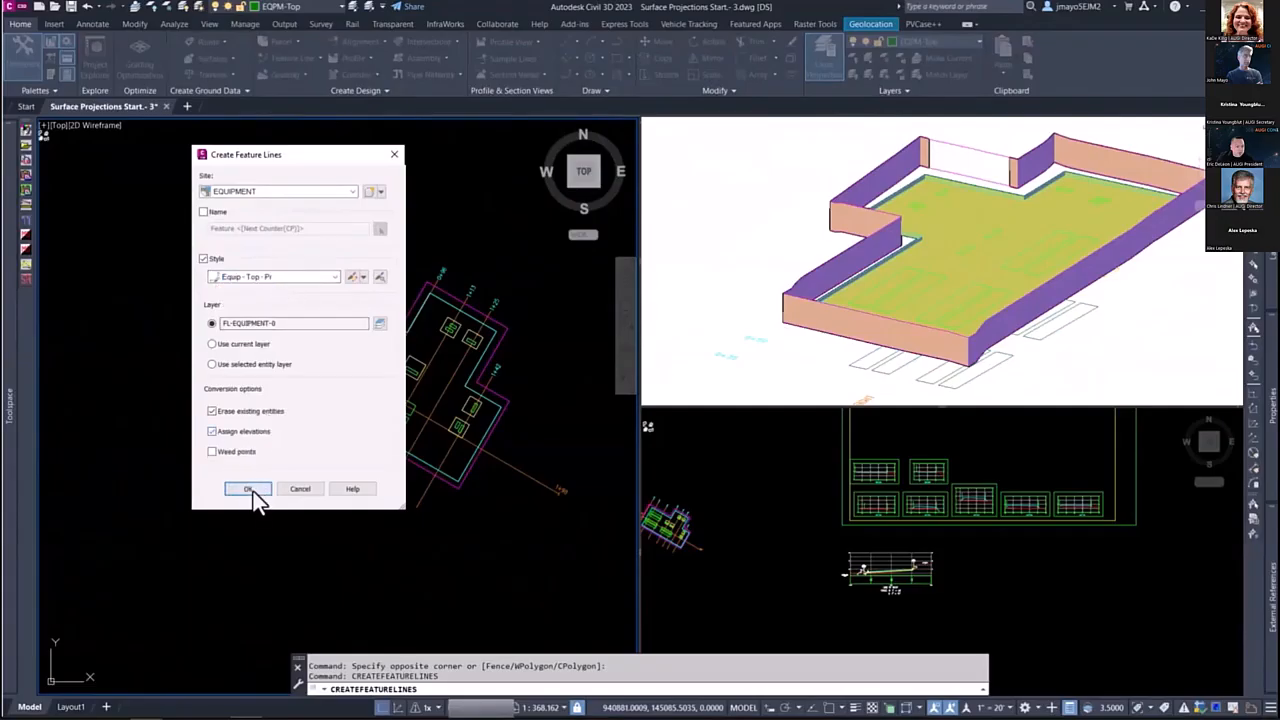
{"action": "left_click", "coordinate": [252, 489]}
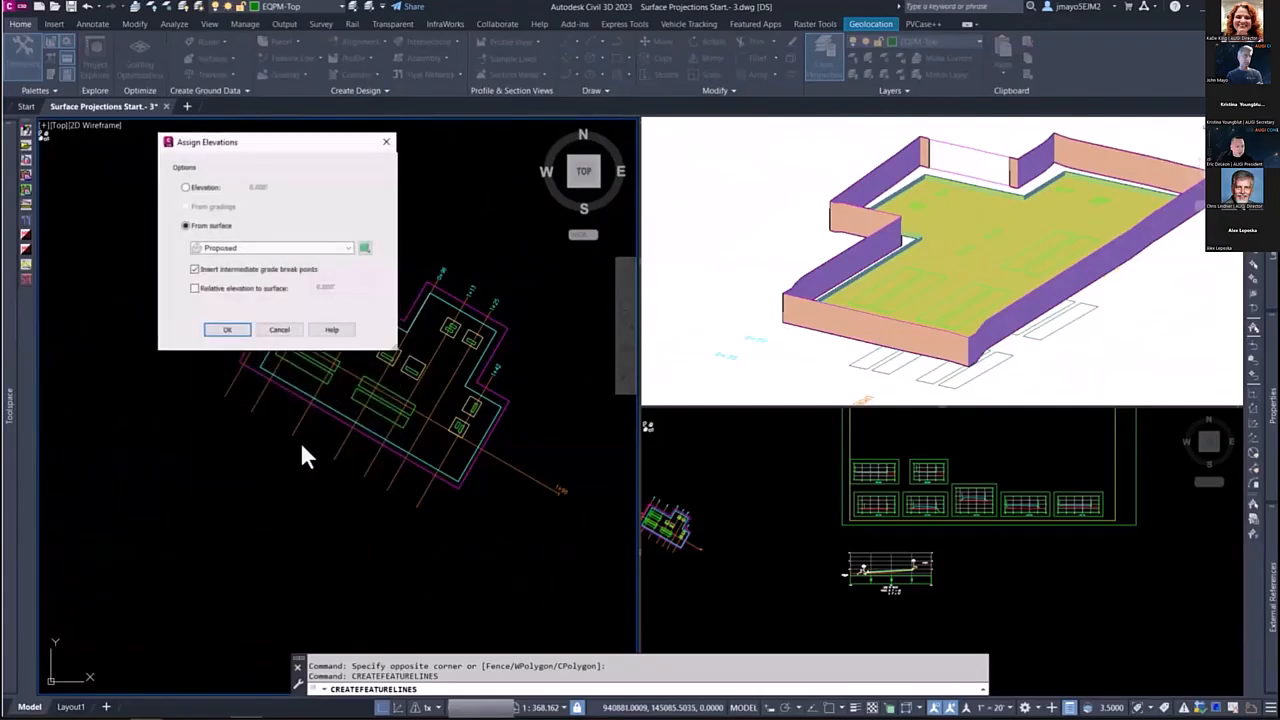
Step: Assign the long equipment tops elevations 6 ft above the Proposed surface, keeping intermediate grade break points
{"action": "left_click", "coordinate": [195, 289]}
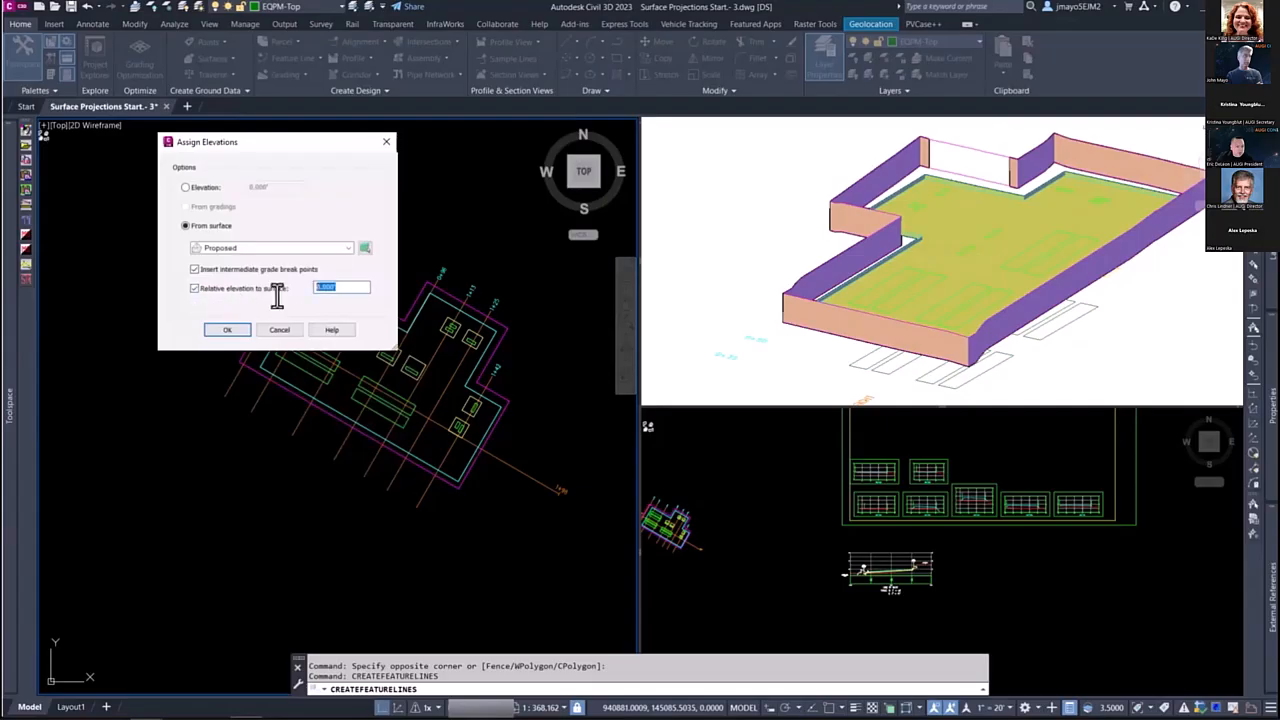
{"action": "type", "text": "6"}
{"action": "key", "text": "Return"}
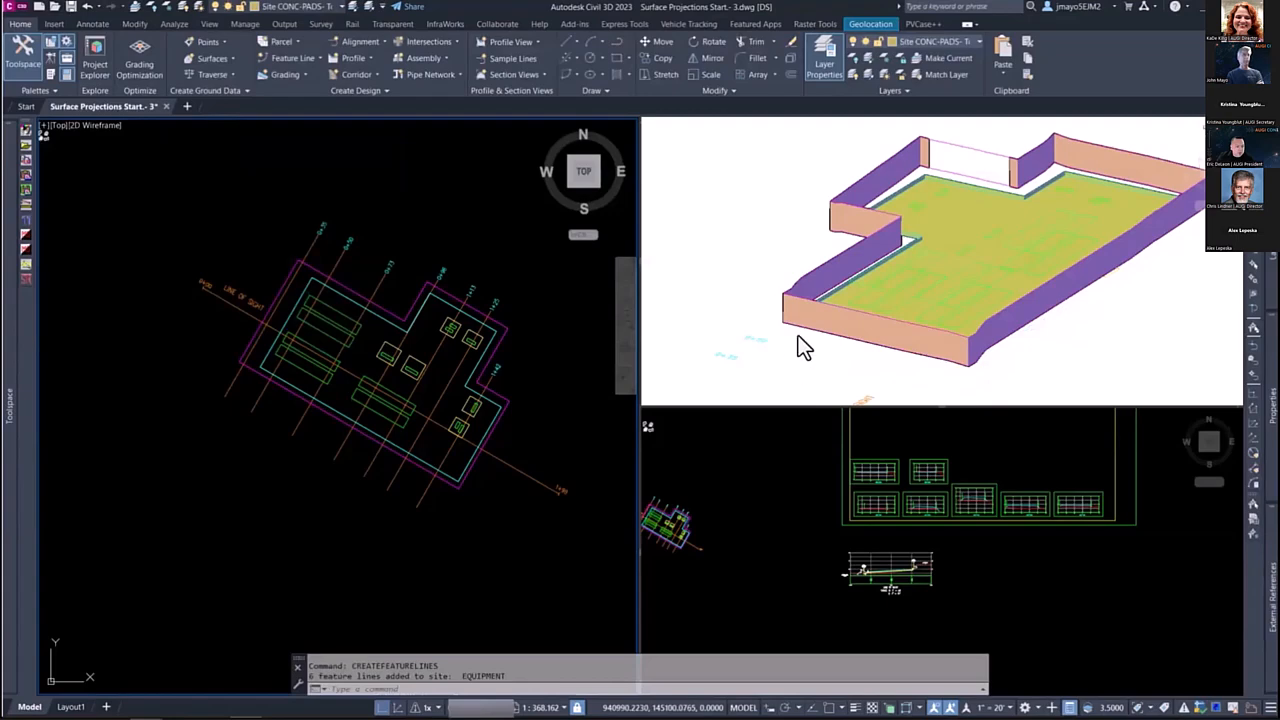
Step: Select the remaining EQPM-Top polylines of the small equipment by picking one outline and selecting similar objects
{"action": "scroll", "coordinate": [430, 340], "scroll_direction": "up", "scroll_amount": 6}
{"action": "scroll", "coordinate": [485, 220], "scroll_direction": "down", "scroll_amount": 2}
{"action": "left_click", "coordinate": [386, 294]}
{"action": "scroll", "coordinate": [380, 294], "scroll_direction": "down", "scroll_amount": 5}
{"action": "right_click", "coordinate": [372, 306]}
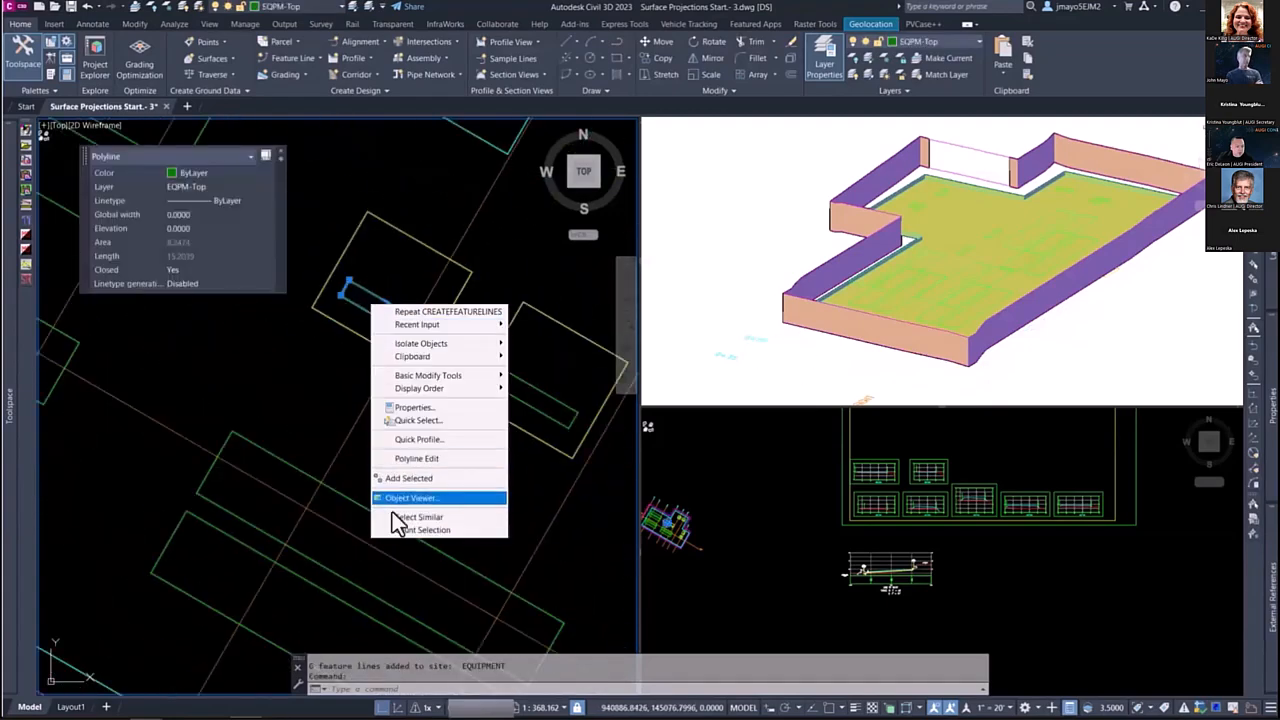
{"action": "left_click", "coordinate": [405, 517]}
Step: Create feature lines from the small equipment tops in the EQUIPMENT site, using the Equip - Top - Pr style with elevation assignment enabled
{"action": "scroll", "coordinate": [420, 340], "scroll_direction": "down", "scroll_amount": 3}
{"action": "right_click", "coordinate": [376, 330]}
{"action": "mouse_move", "coordinate": [436, 349]}
{"action": "left_click", "coordinate": [534, 361]}
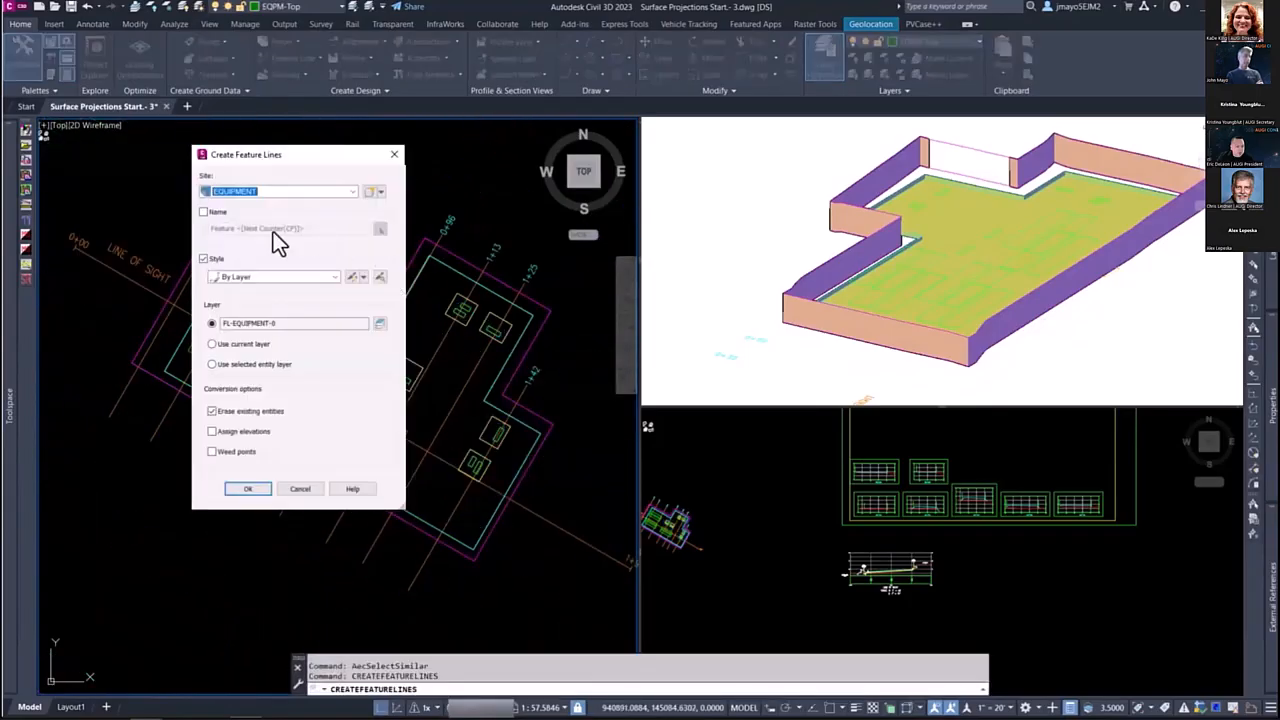
{"action": "left_click", "coordinate": [237, 276]}
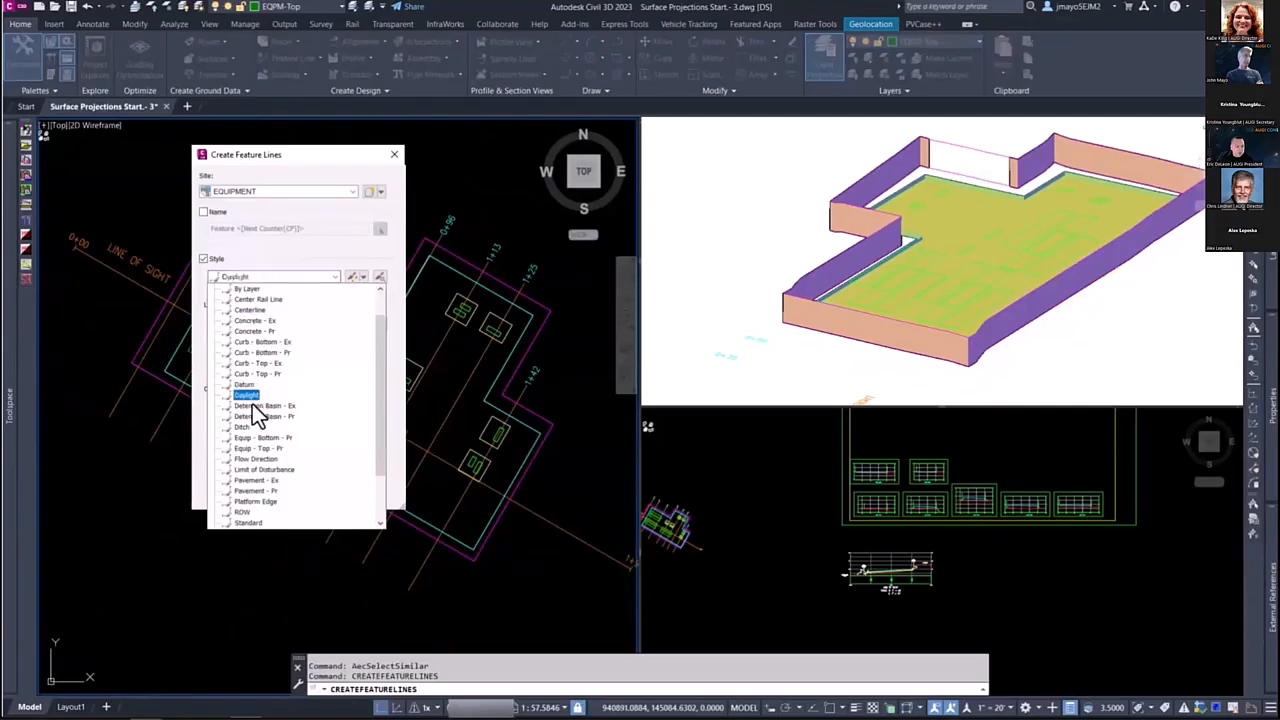
{"action": "left_click", "coordinate": [253, 452]}
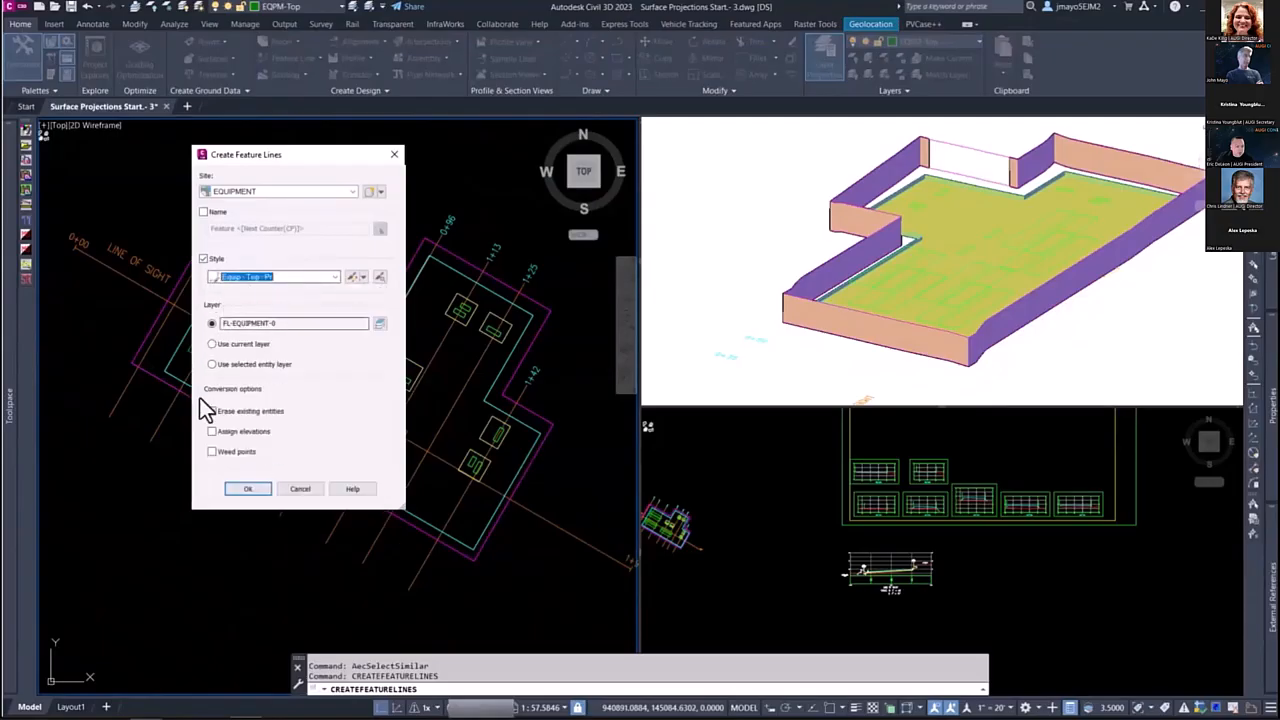
{"action": "left_click", "coordinate": [212, 431]}
{"action": "left_click", "coordinate": [245, 489]}
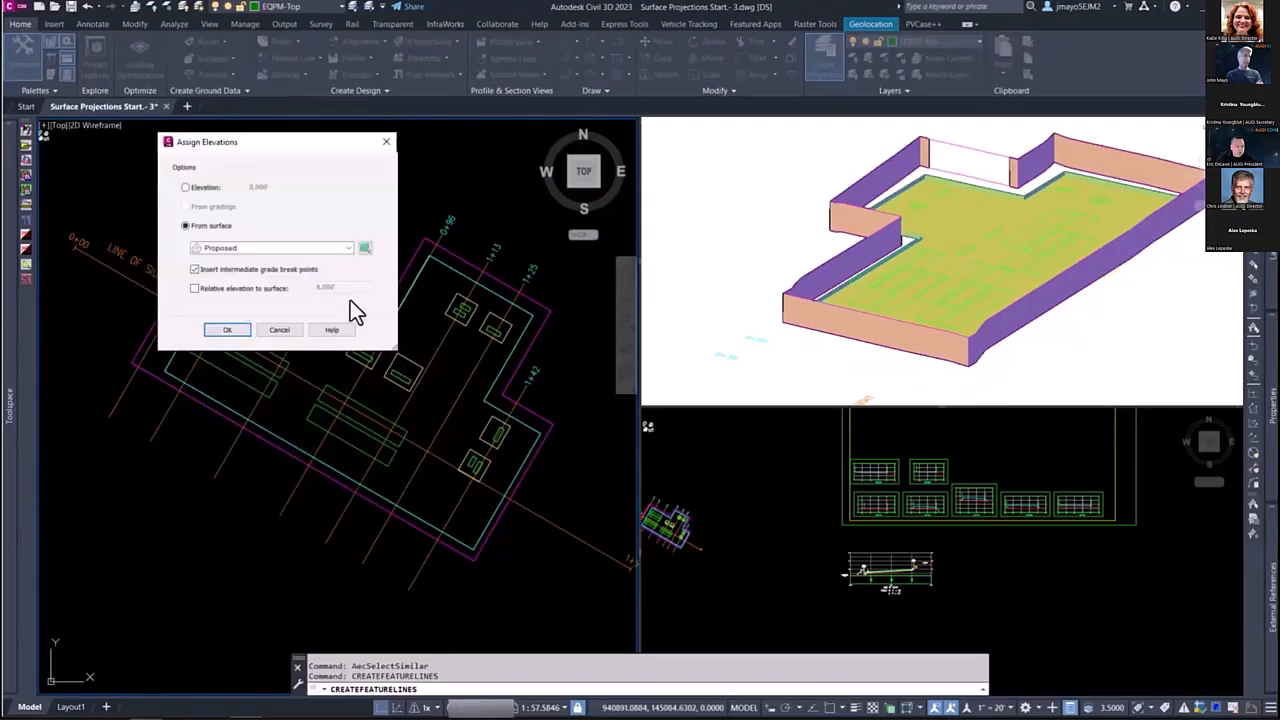
Step: Assign the small equipment tops elevations 3 ft above the Proposed surface, with intermediate grade break points
{"action": "left_click", "coordinate": [230, 290]}
{"action": "left_click", "coordinate": [302, 288]}
{"action": "type", "text": "3"}
{"action": "key", "text": "Return"}
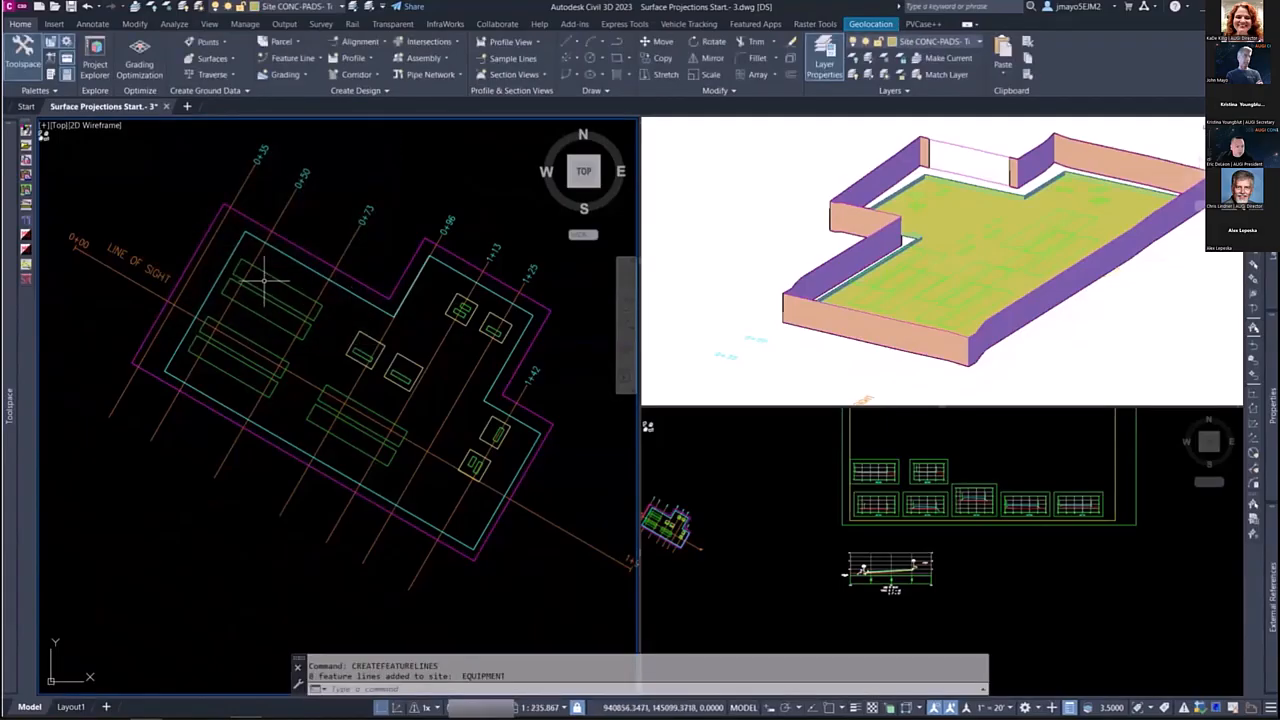
{"action": "scroll", "coordinate": [337, 270], "scroll_direction": "up", "scroll_amount": 5}
{"action": "left_click", "coordinate": [280, 309]}
{"action": "scroll", "coordinate": [285, 300], "scroll_direction": "down", "scroll_amount": 5}
{"action": "right_click", "coordinate": [307, 287]}
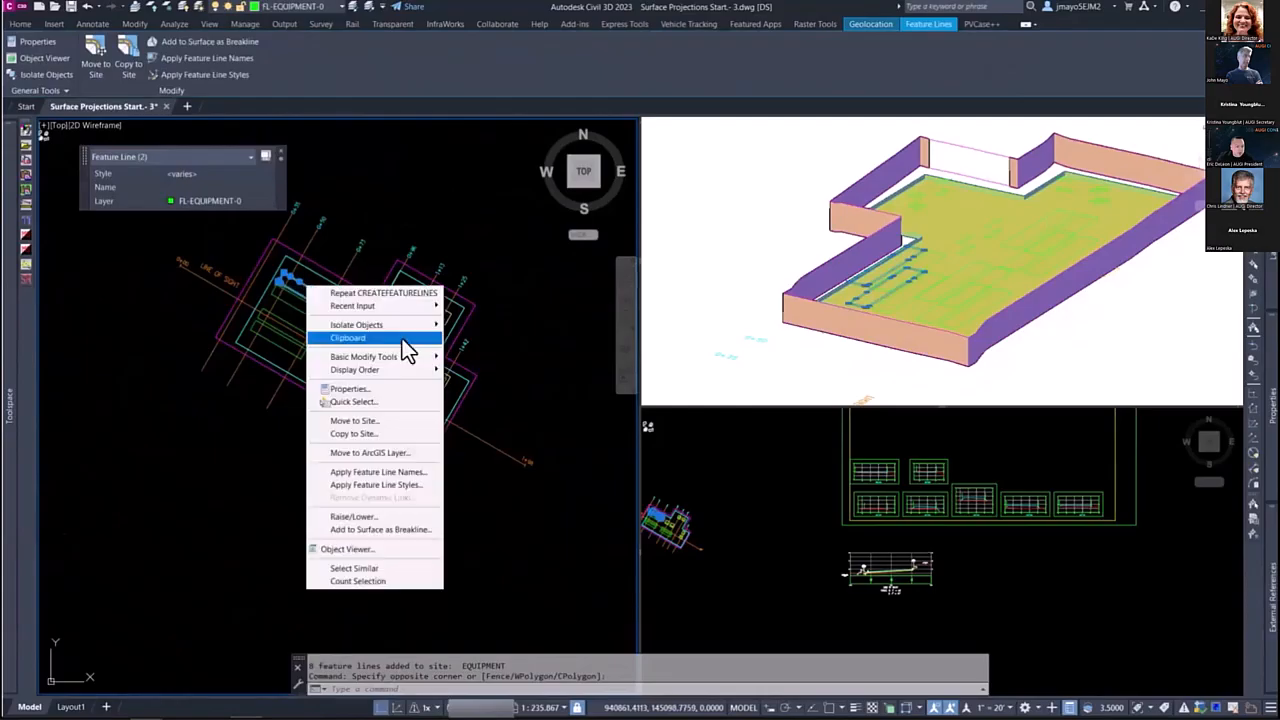
{"action": "left_click", "coordinate": [337, 530]}
{"action": "key", "text": "Return"}
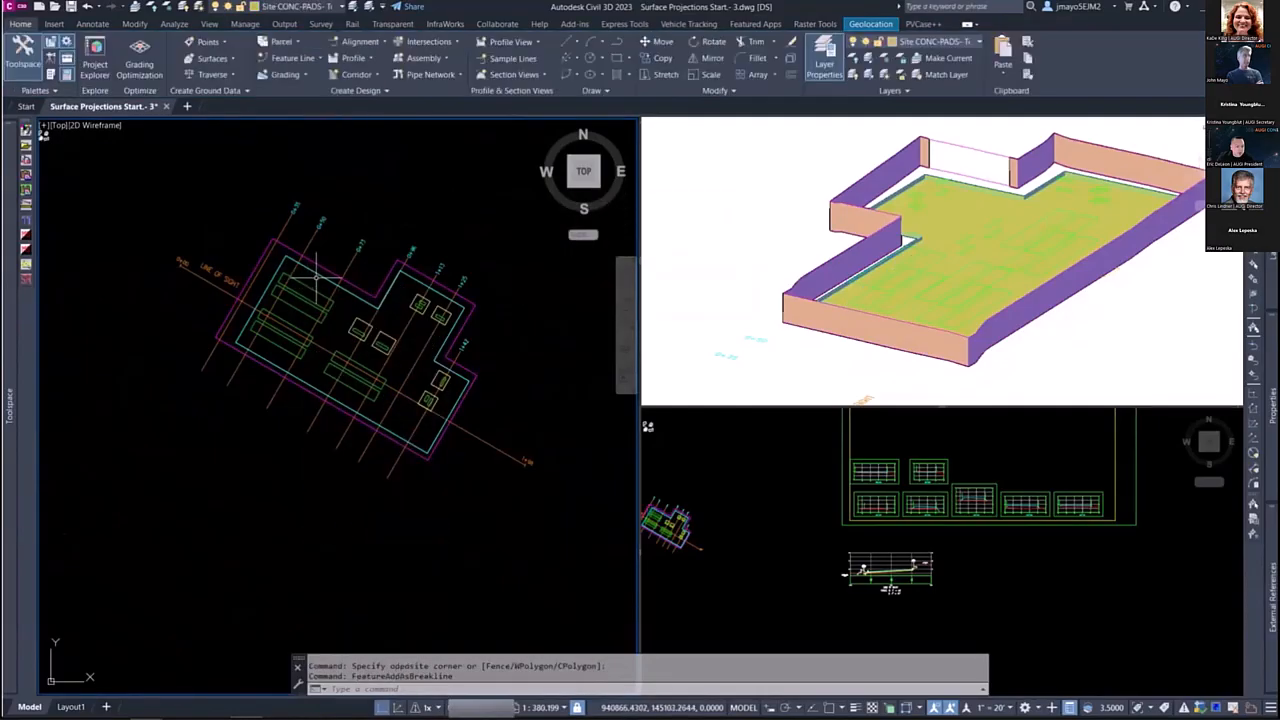
Step: Select all bottom and top equipment feature lines by picking one of each and selecting similar objects
{"action": "left_click", "coordinate": [315, 278]}
{"action": "left_click", "coordinate": [298, 298]}
{"action": "right_click", "coordinate": [307, 289]}
{"action": "left_click", "coordinate": [337, 569]}
Step: Start adding the selected feature lines as breaklines to a new TIN surface named EQUIPMENT
{"action": "right_click", "coordinate": [381, 306]}
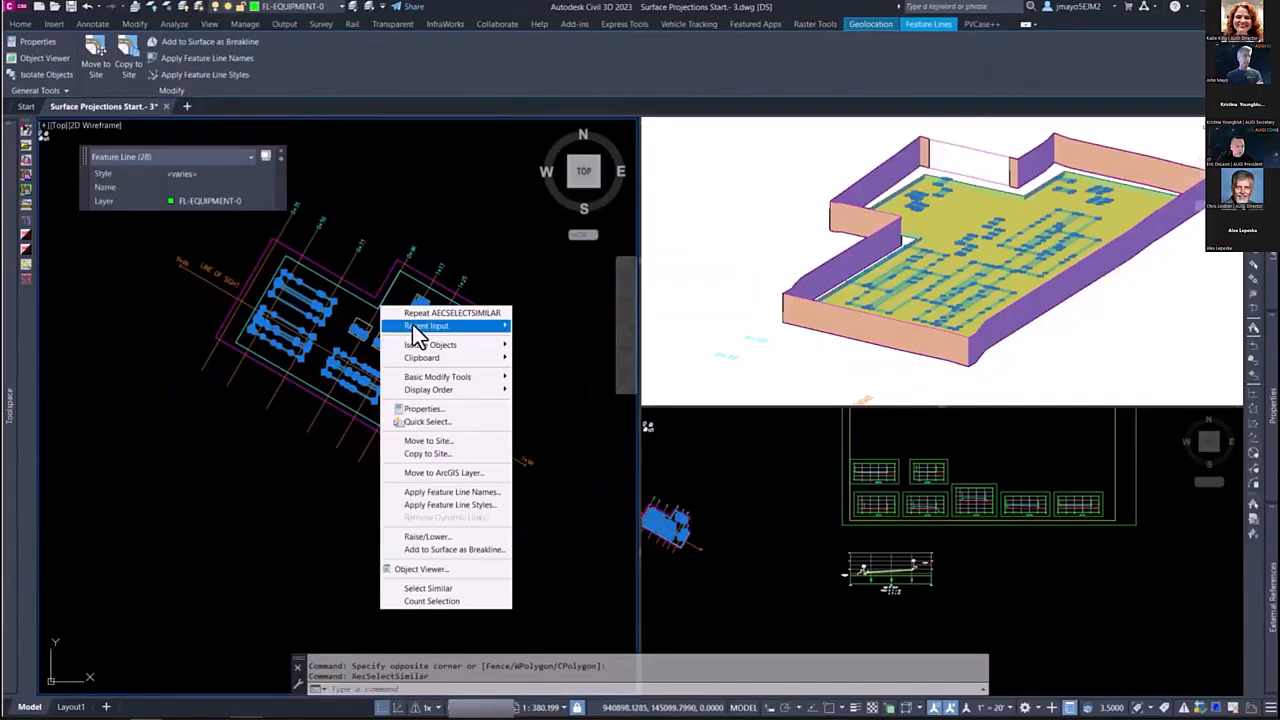
{"action": "left_click", "coordinate": [446, 550]}
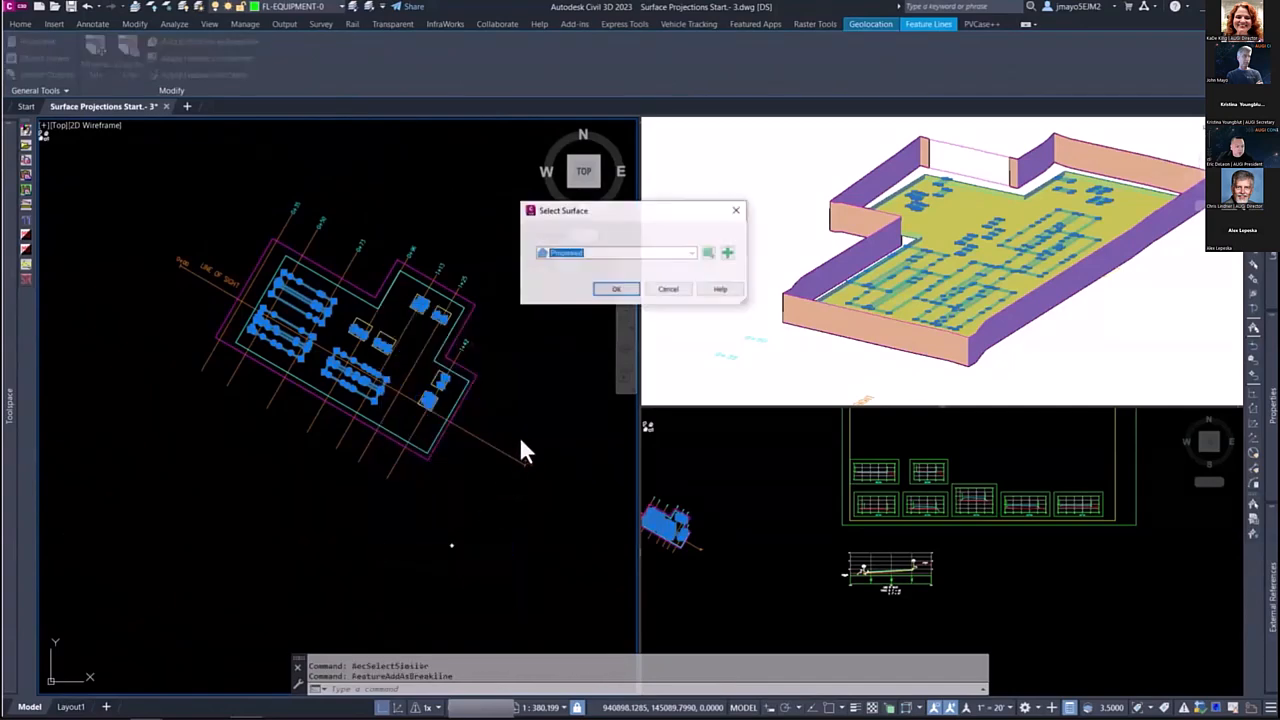
{"action": "left_click", "coordinate": [727, 253]}
{"action": "left_click", "coordinate": [622, 320]}
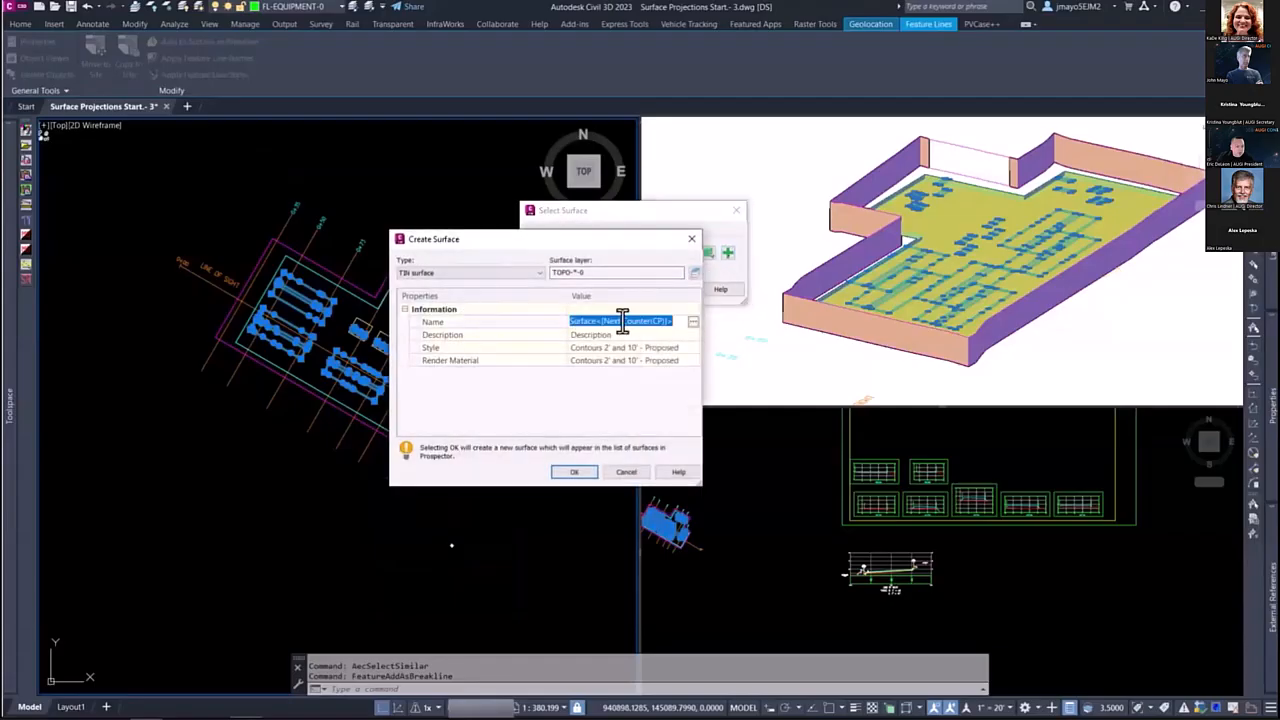
{"action": "type", "text": "EQUIPMENT"}
Step: Give the new surface the _Hidden 2D Triangles 3D style and add the equipment feature lines to it as Standard breaklines
{"action": "left_click", "coordinate": [685, 350]}
{"action": "left_click", "coordinate": [692, 347]}
{"action": "left_click", "coordinate": [583, 320]}
{"action": "scroll", "coordinate": [583, 330], "scroll_direction": "up", "scroll_amount": 5}
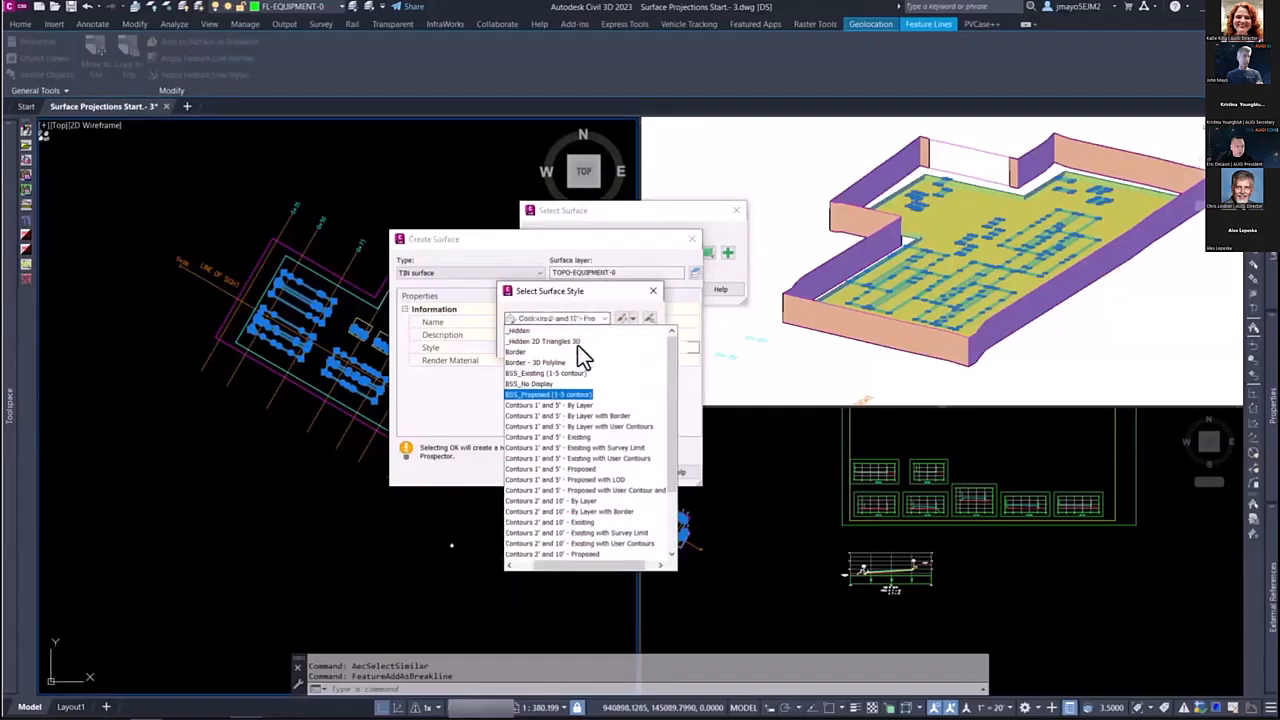
{"action": "left_click", "coordinate": [530, 343]}
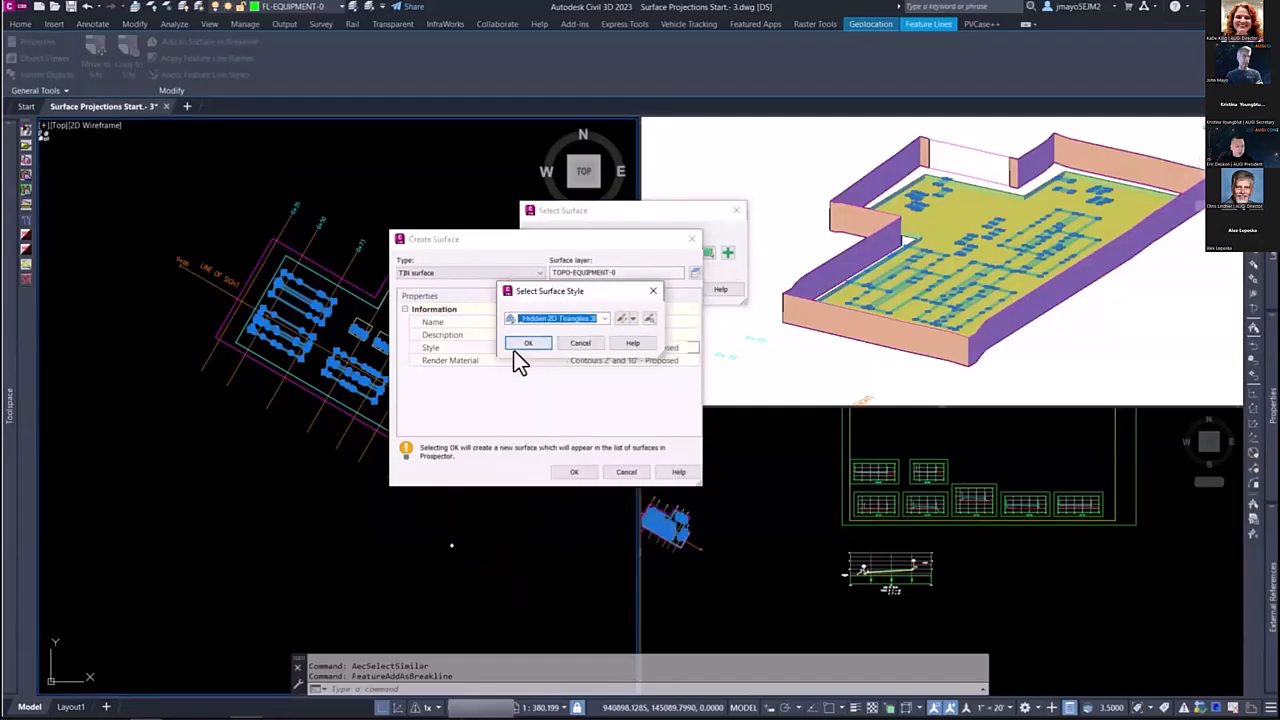
{"action": "left_click", "coordinate": [528, 345]}
{"action": "left_click", "coordinate": [573, 474]}
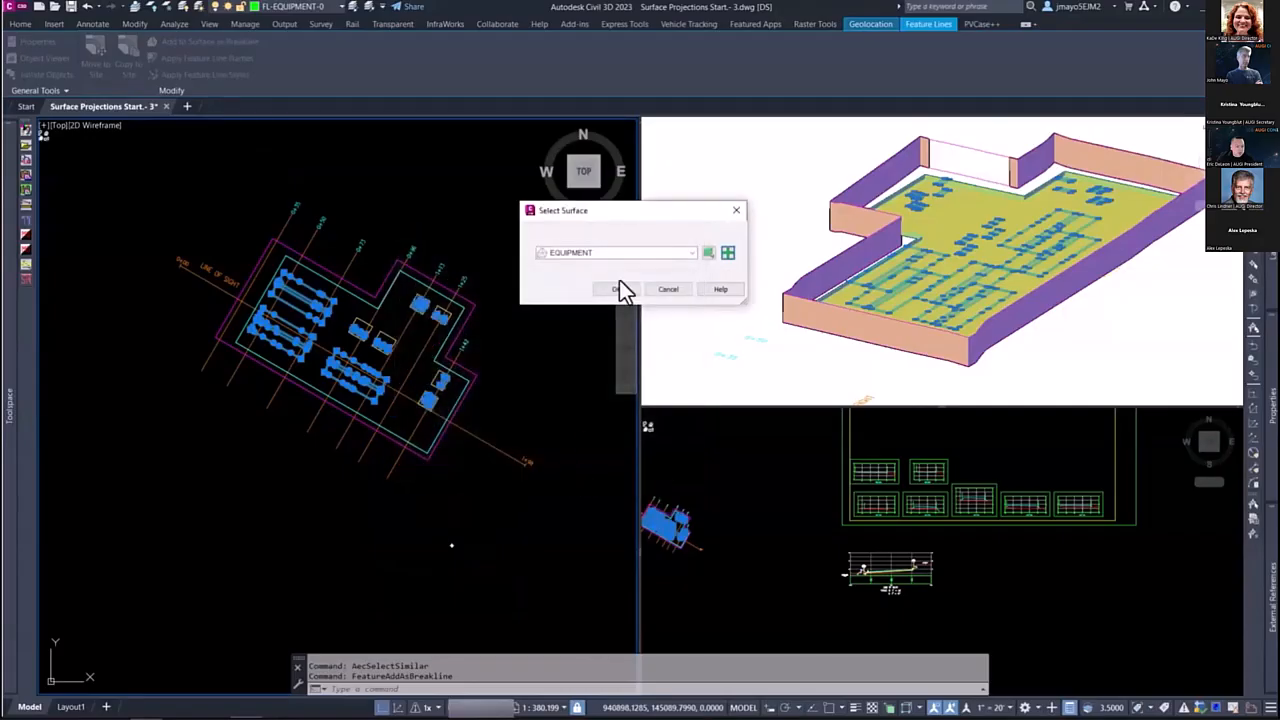
{"action": "left_click", "coordinate": [615, 289]}
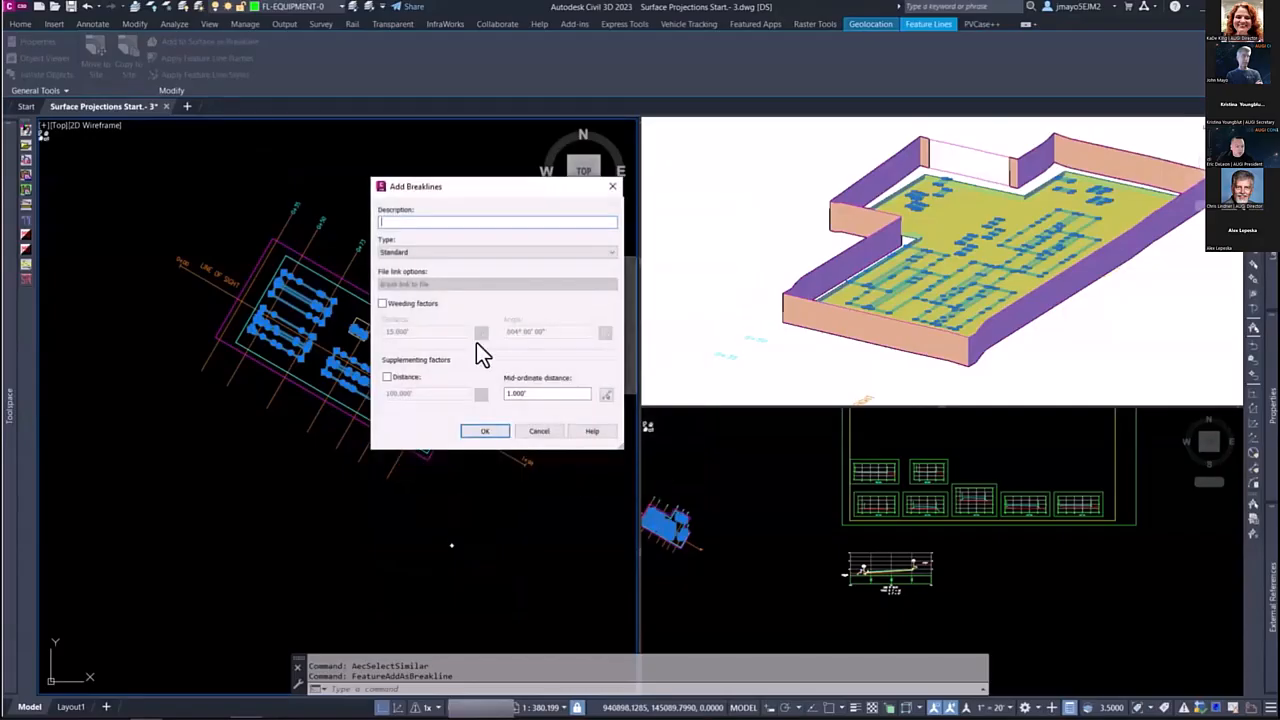
{"action": "left_click", "coordinate": [501, 432]}
Step: Examine the EQUIPMENT surface in 3D from several angles, comparing its extents with the fence and gravel pad
{"action": "left_click", "coordinate": [924, 239]}
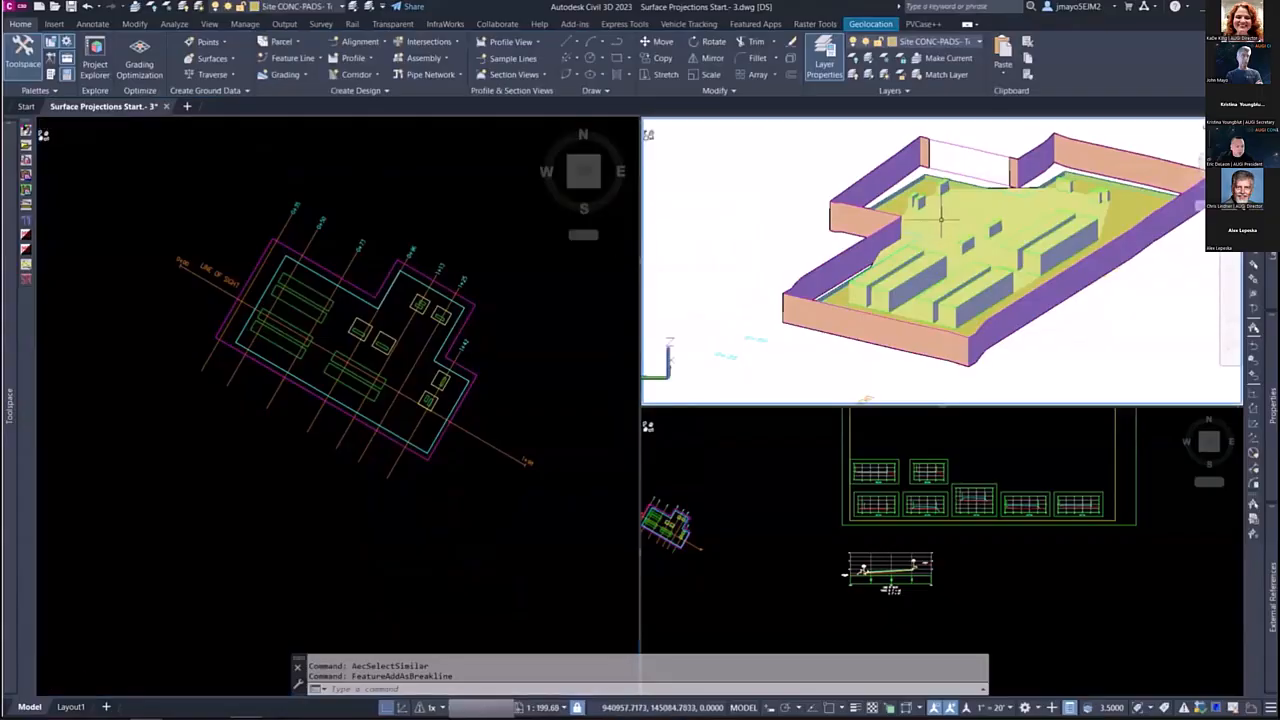
{"action": "scroll", "coordinate": [940, 218], "scroll_direction": "up", "scroll_amount": 3}
{"action": "scroll", "coordinate": [925, 235], "scroll_direction": "down", "scroll_amount": 2}
{"action": "scroll", "coordinate": [960, 245], "scroll_direction": "up", "scroll_amount": 5}
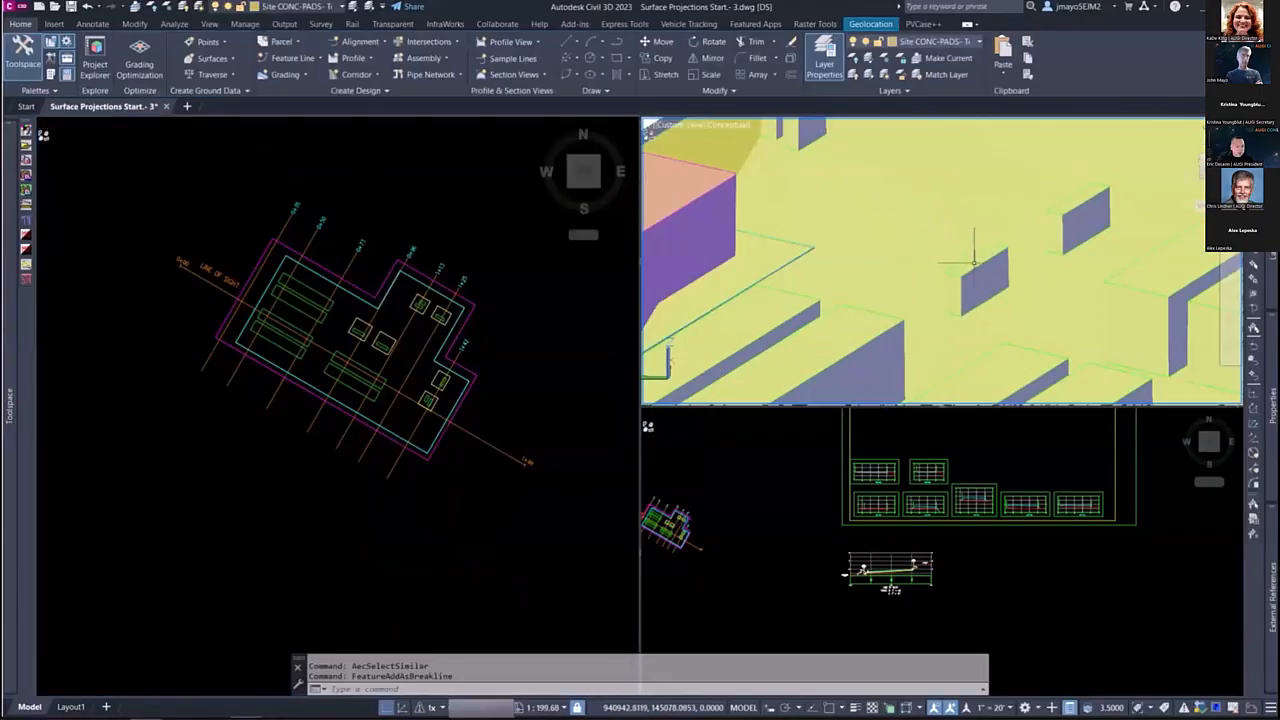
{"action": "scroll", "coordinate": [965, 260], "scroll_direction": "down", "scroll_amount": 5}
{"action": "middle_click_drag", "start_coordinate": [932, 262], "coordinate": [1000, 342], "text": "shift"}
{"action": "scroll", "coordinate": [925, 200], "scroll_direction": "up", "scroll_amount": 3}
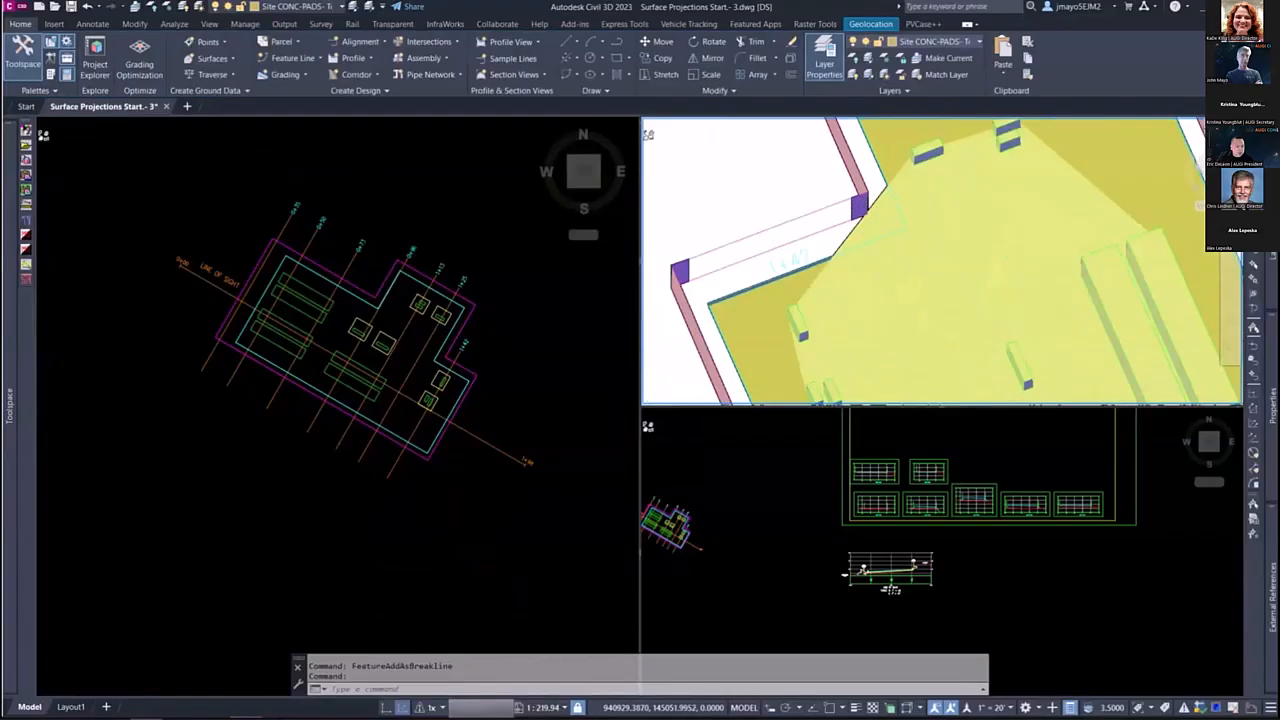
{"action": "scroll", "coordinate": [909, 257], "scroll_direction": "down", "scroll_amount": 5}
{"action": "scroll", "coordinate": [933, 333], "scroll_direction": "up", "scroll_amount": 4}
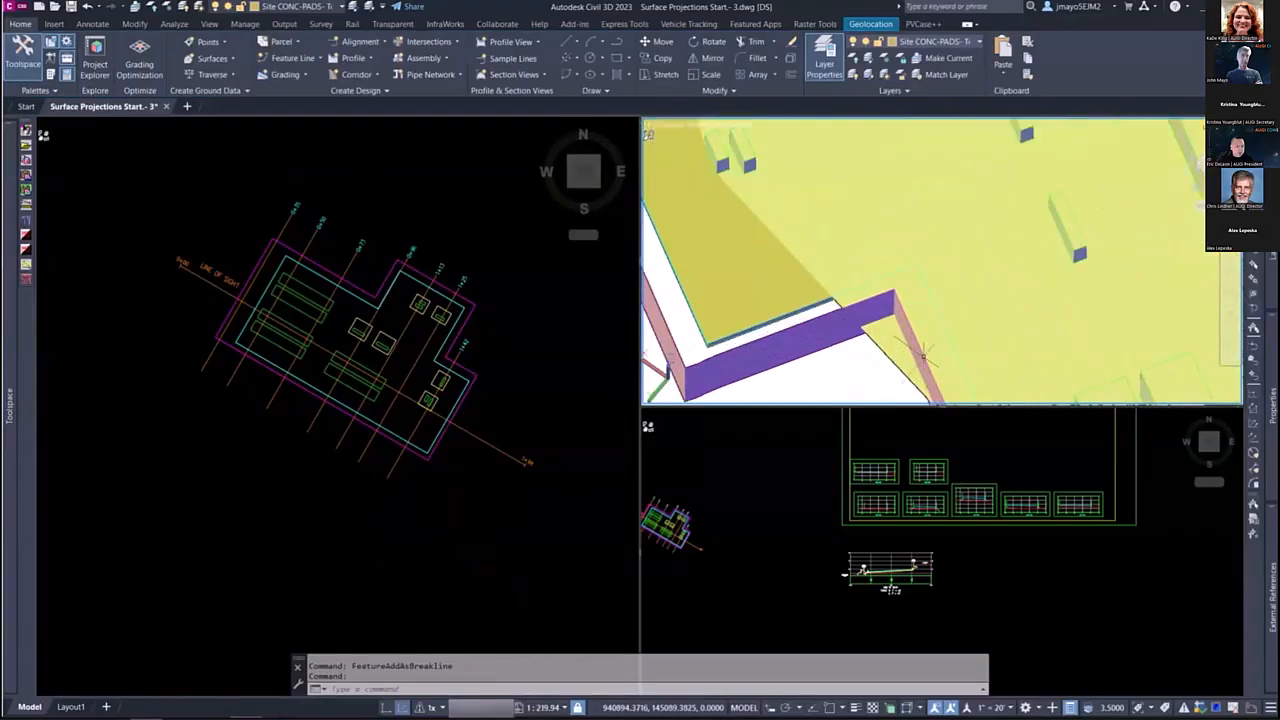
{"action": "scroll", "coordinate": [909, 345], "scroll_direction": "down", "scroll_amount": 4}
{"action": "middle_click_drag", "start_coordinate": [943, 334], "coordinate": [863, 286], "text": "shift"}
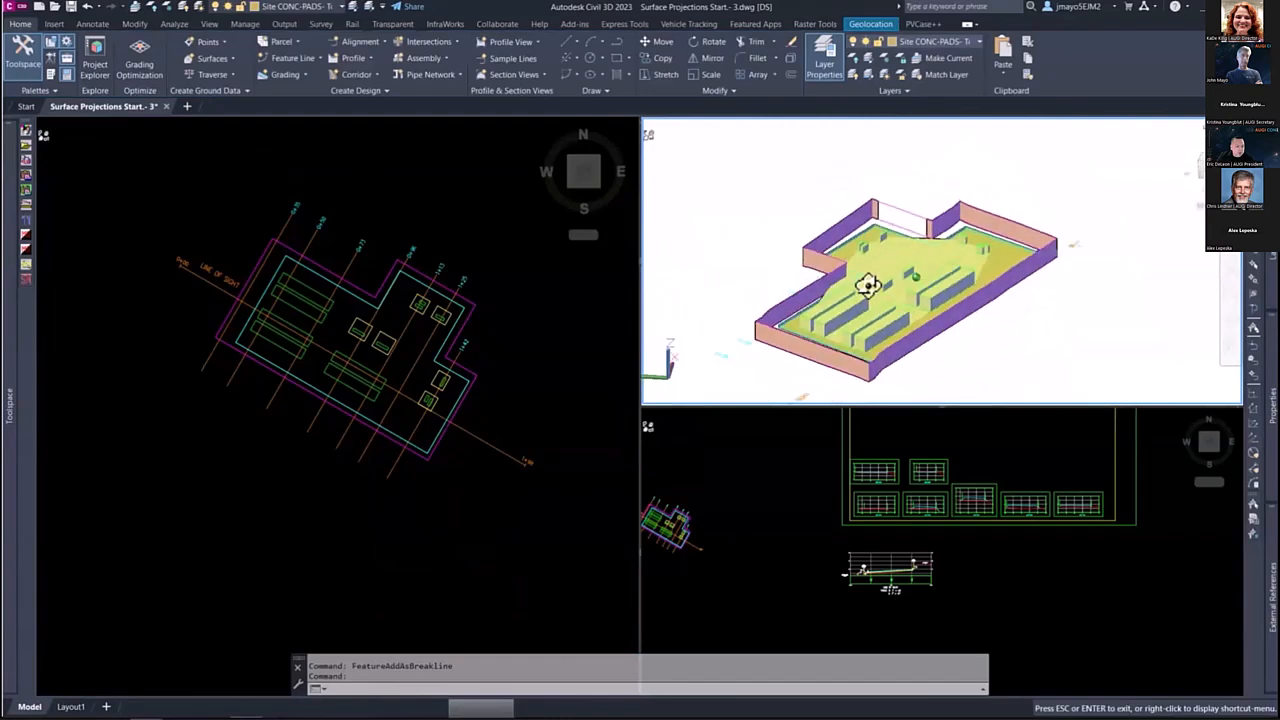
Step: Select the SITE-FENC 3D polyline around the site, inspect its location in the 3D view, and clear the selection
{"action": "left_click", "coordinate": [352, 270]}
{"action": "scroll", "coordinate": [352, 275], "scroll_direction": "up", "scroll_amount": 6}
{"action": "scroll", "coordinate": [354, 357], "scroll_direction": "down", "scroll_amount": 3}
{"action": "scroll", "coordinate": [405, 280], "scroll_direction": "up", "scroll_amount": 4}
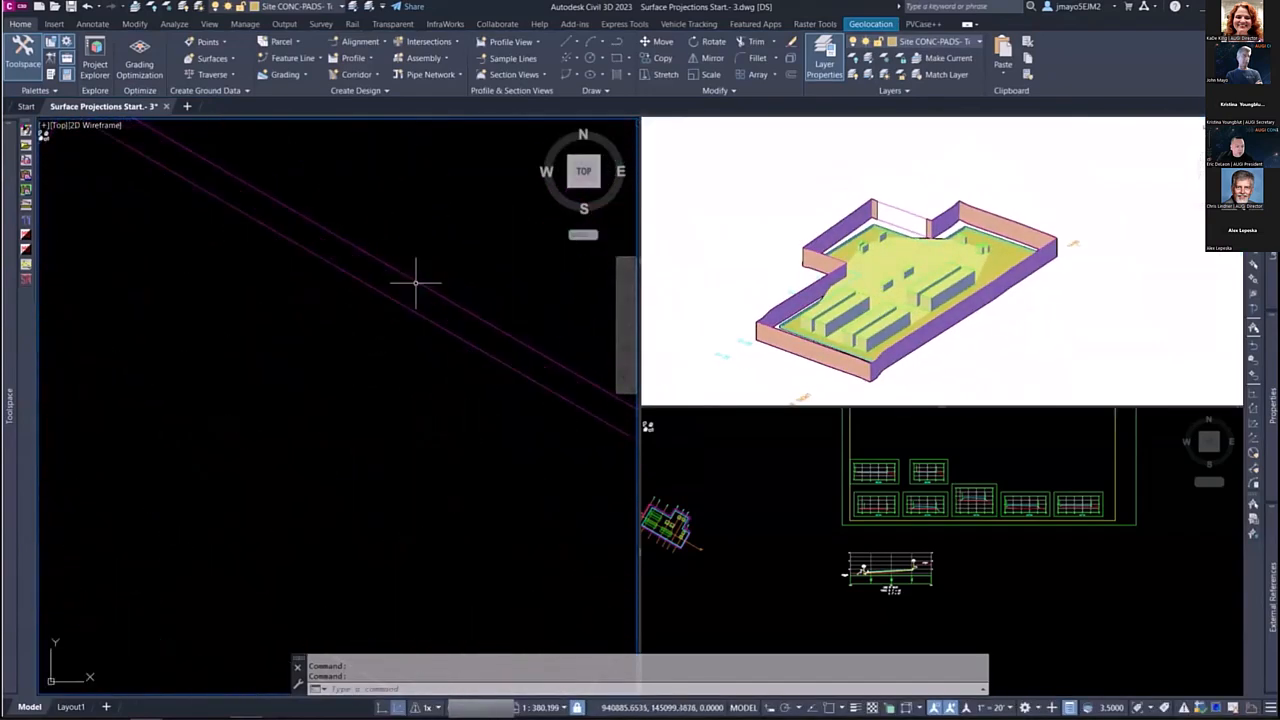
{"action": "left_click", "coordinate": [418, 277]}
{"action": "scroll", "coordinate": [408, 294], "scroll_direction": "down", "scroll_amount": 6}
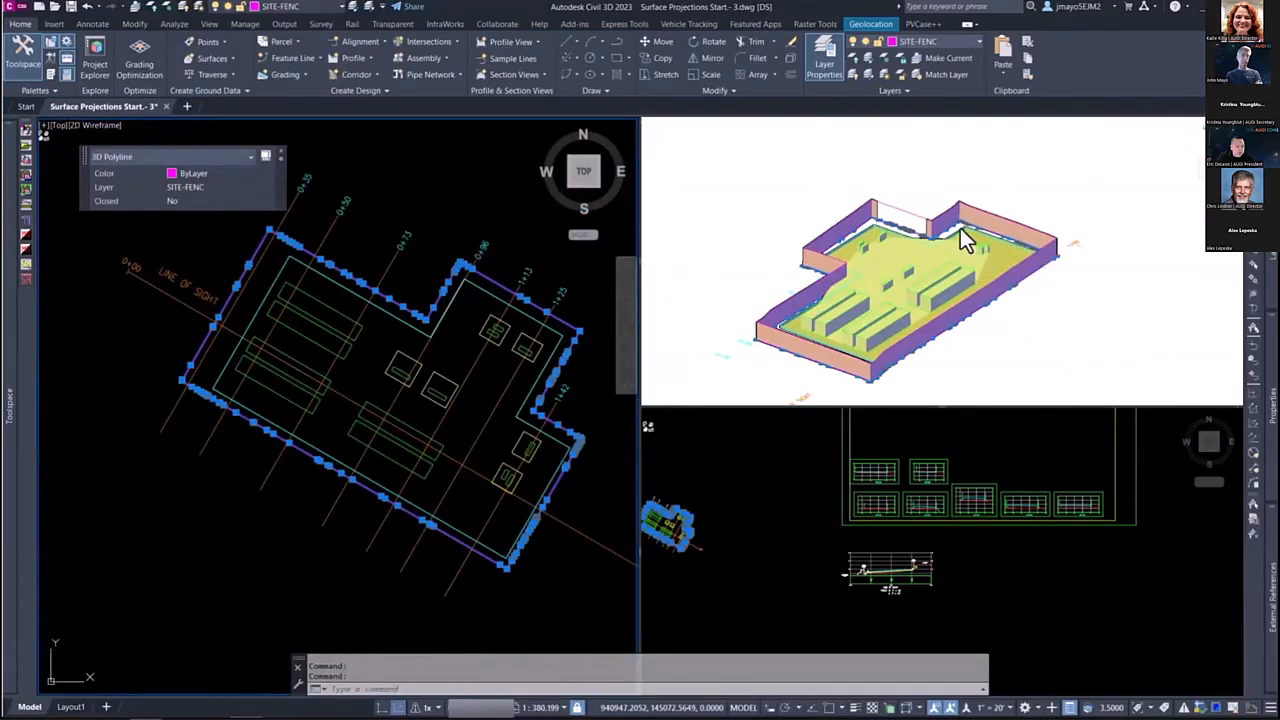
{"action": "mouse_move", "coordinate": [960, 230]}
{"action": "middle_mouse_down", "text": "shift"}
{"action": "mouse_move", "coordinate": [920, 291]}
{"action": "mouse_move", "coordinate": [910, 265]}
{"action": "middle_mouse_up", "text": "shift"}
{"action": "scroll", "coordinate": [937, 183], "scroll_direction": "up", "scroll_amount": 8}
{"action": "middle_click_drag", "start_coordinate": [937, 200], "coordinate": [920, 243], "text": "shift"}
{"action": "scroll", "coordinate": [935, 305], "scroll_direction": "down", "scroll_amount": 8}
{"action": "scroll", "coordinate": [891, 284], "scroll_direction": "down", "scroll_amount": 3}
{"action": "key", "text": "Escape"}
{"action": "left_click", "coordinate": [280, 329]}
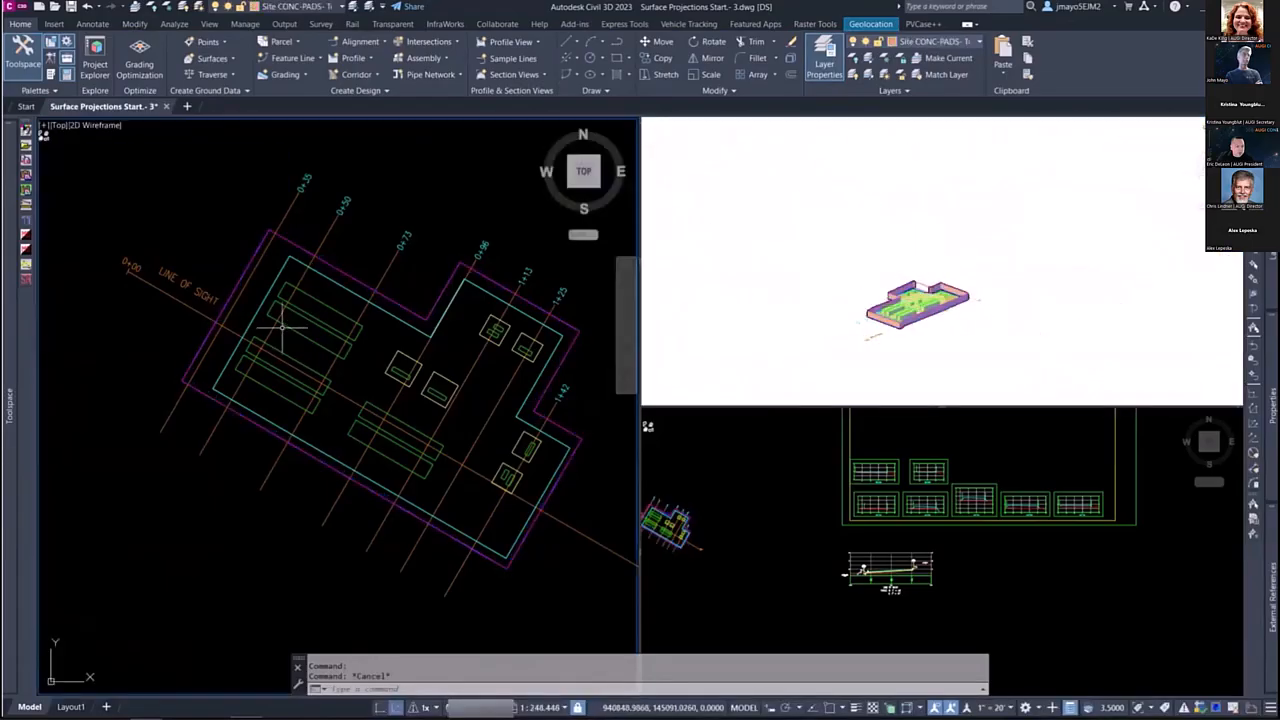
Step: Draw a rectangle that fully encloses the site, equipment pads and fence in the plan view
{"action": "scroll", "coordinate": [311, 320], "scroll_direction": "down", "scroll_amount": 4}
{"action": "key", "text": "Escape"}
{"action": "middle_click_drag", "start_coordinate": [224, 262], "coordinate": [238, 305]}
{"action": "type", "text": "rec"}
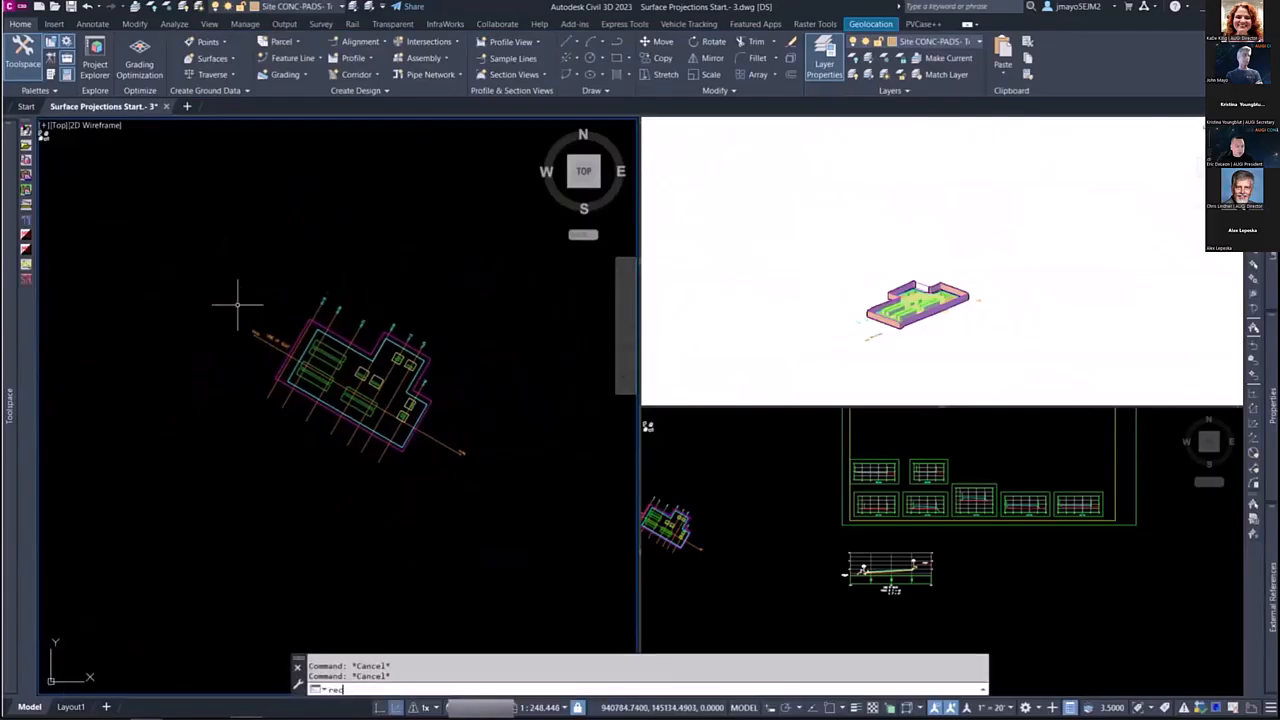
{"action": "key", "text": "Return"}
{"action": "left_click", "coordinate": [178, 225]}
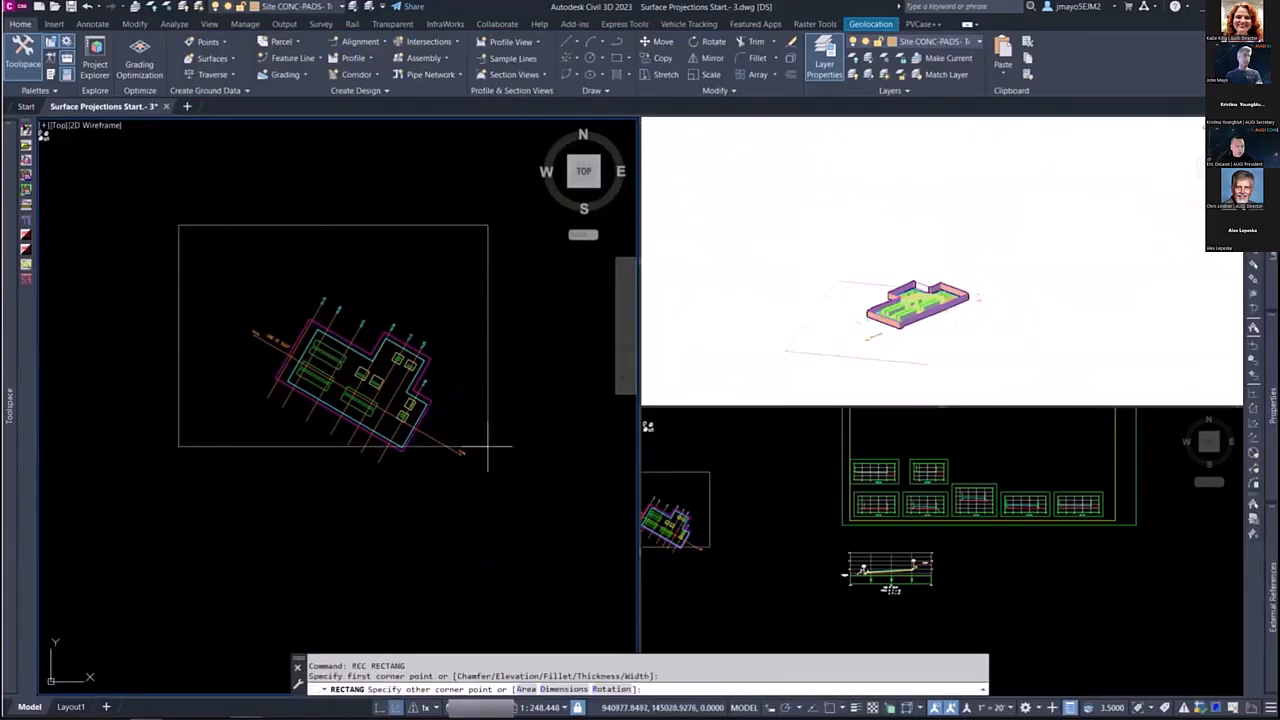
{"action": "left_click", "coordinate": [535, 543]}
Step: Thaw the TOPO-BND layer and move the enclosing rectangle onto it
{"action": "left_click", "coordinate": [535, 440]}
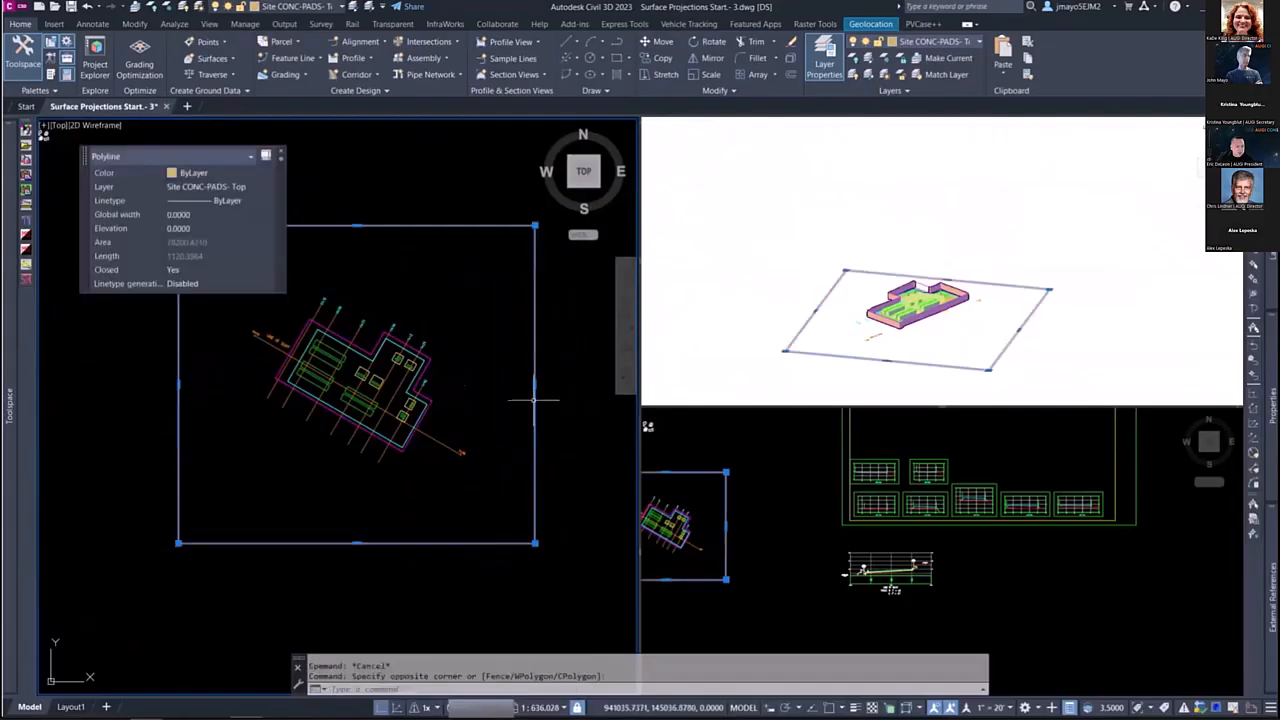
{"action": "left_click", "coordinate": [289, 8]}
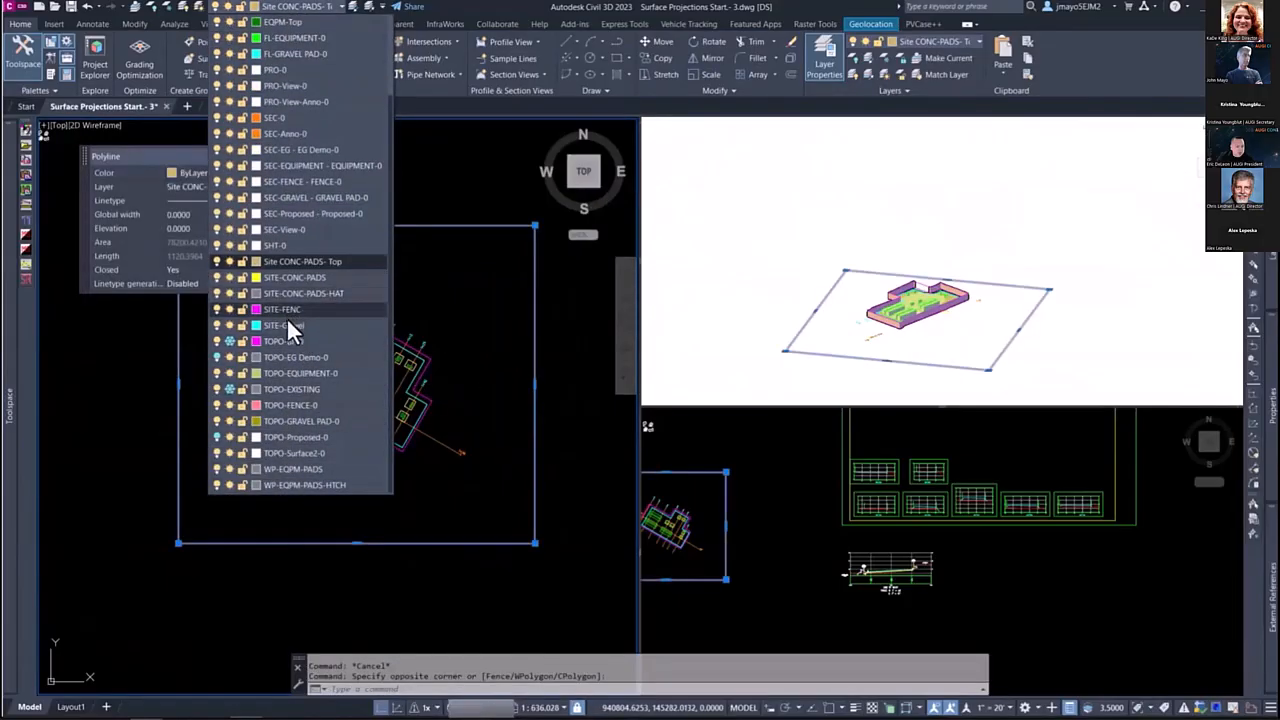
{"action": "left_click", "coordinate": [229, 341]}
{"action": "left_click", "coordinate": [283, 341]}
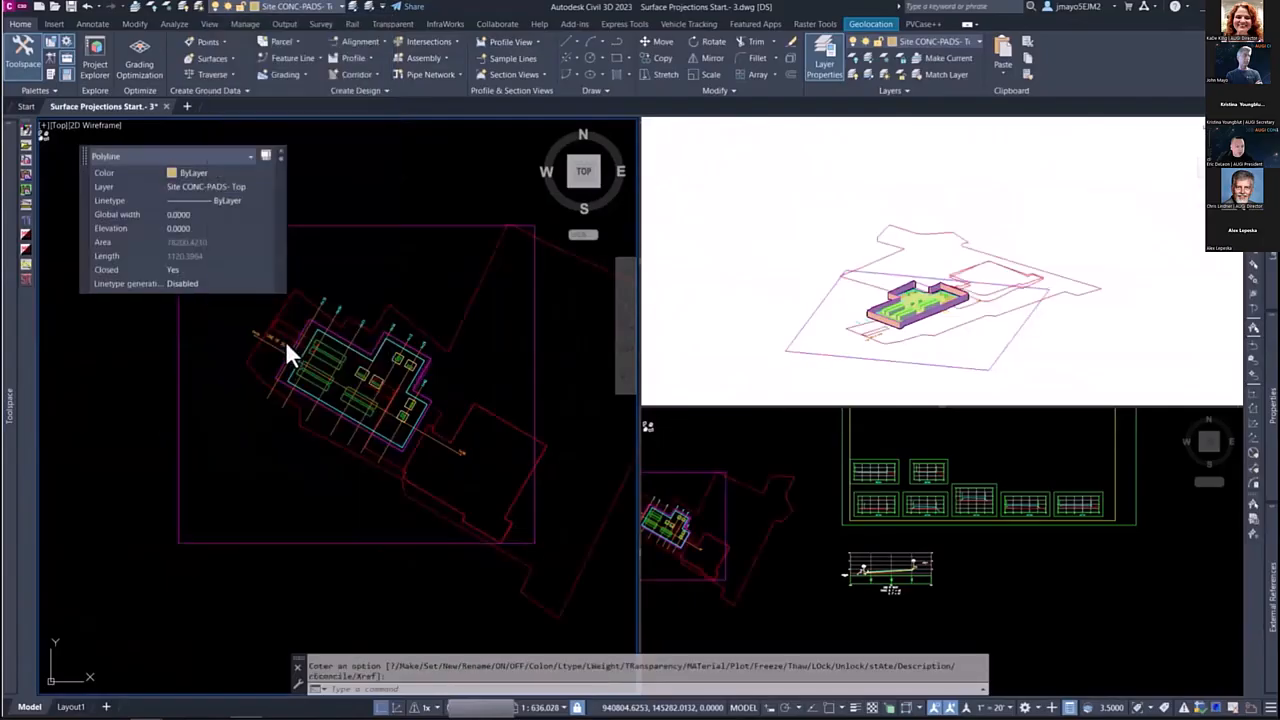
Step: Add the enclosing rectangle to the EQUIPMENT surface definition as a Hide boundary with non-destructive breakline on
{"action": "mouse_move", "coordinate": [8, 370]}
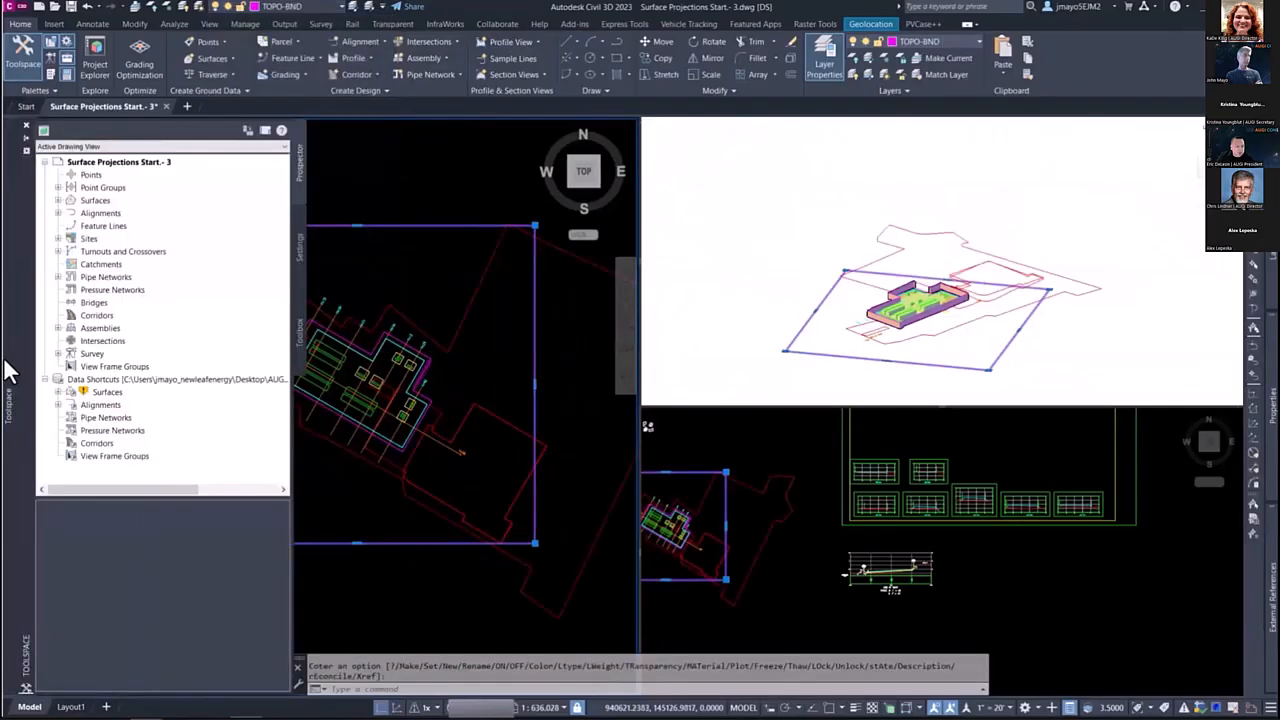
{"action": "left_click", "coordinate": [58, 200]}
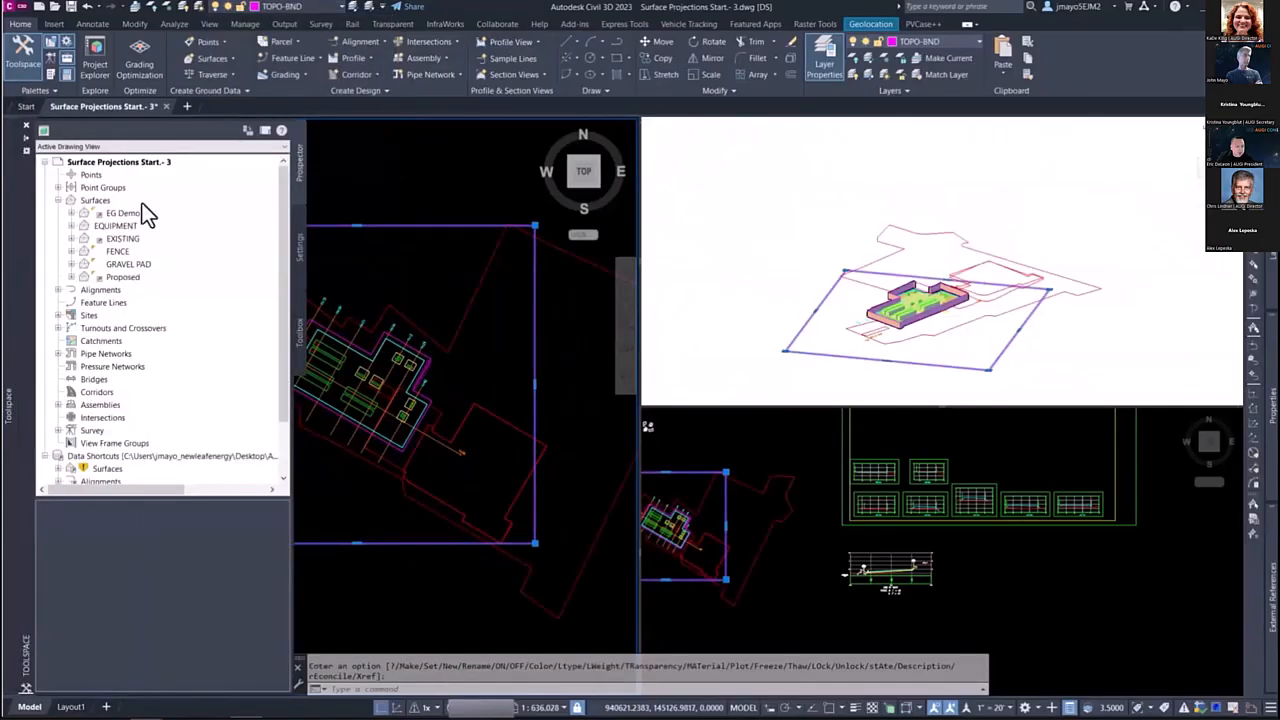
{"action": "left_click", "coordinate": [71, 226]}
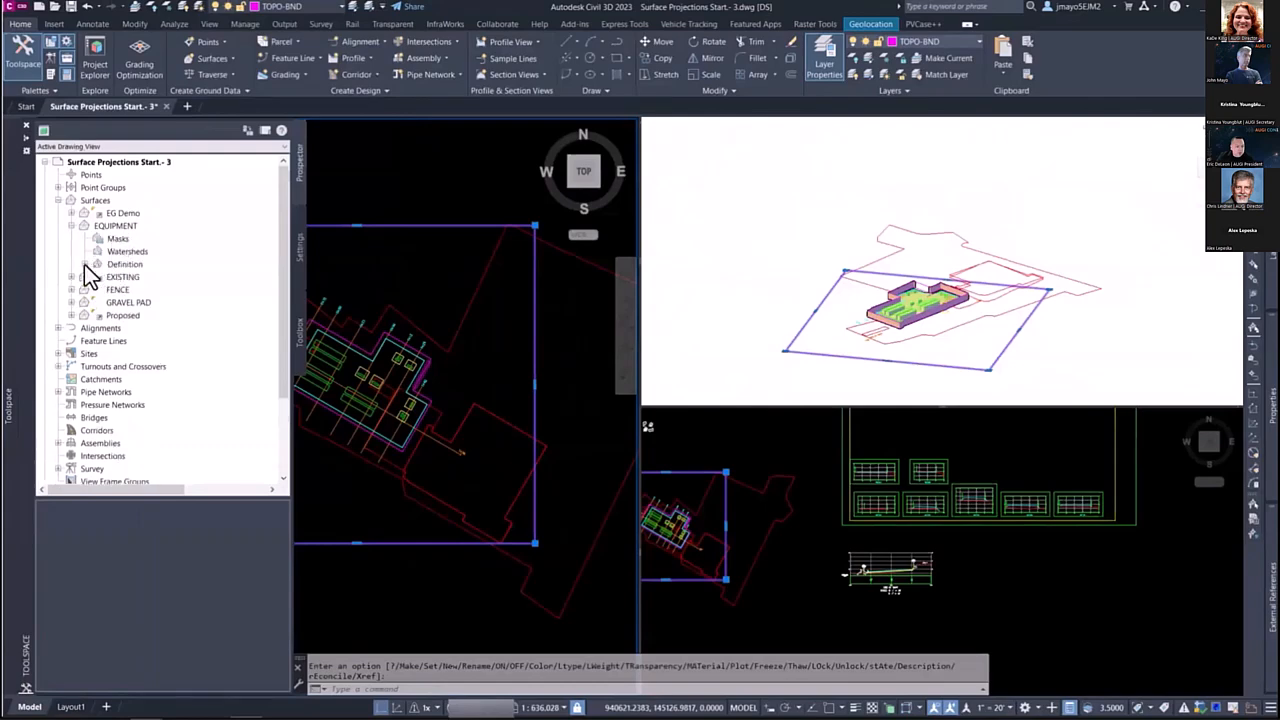
{"action": "left_click", "coordinate": [84, 264]}
{"action": "right_click", "coordinate": [137, 277]}
{"action": "left_click", "coordinate": [207, 277]}
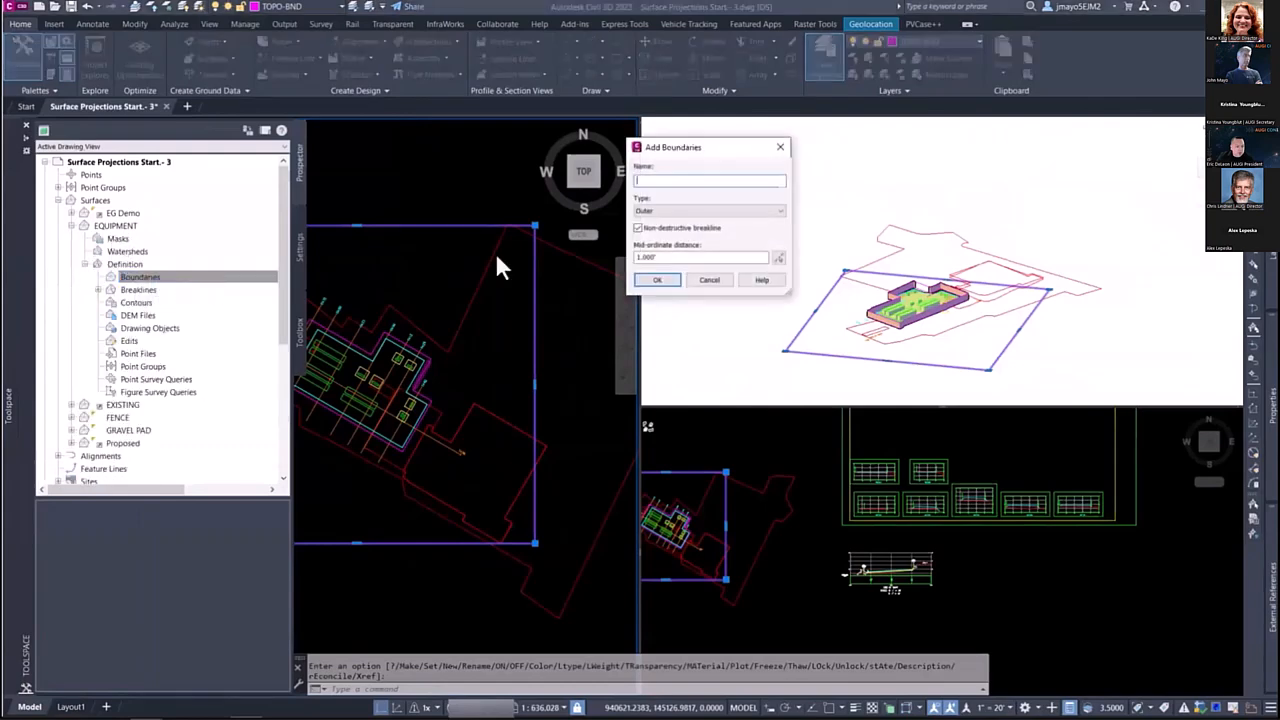
{"action": "left_click", "coordinate": [650, 211]}
{"action": "left_click", "coordinate": [643, 236]}
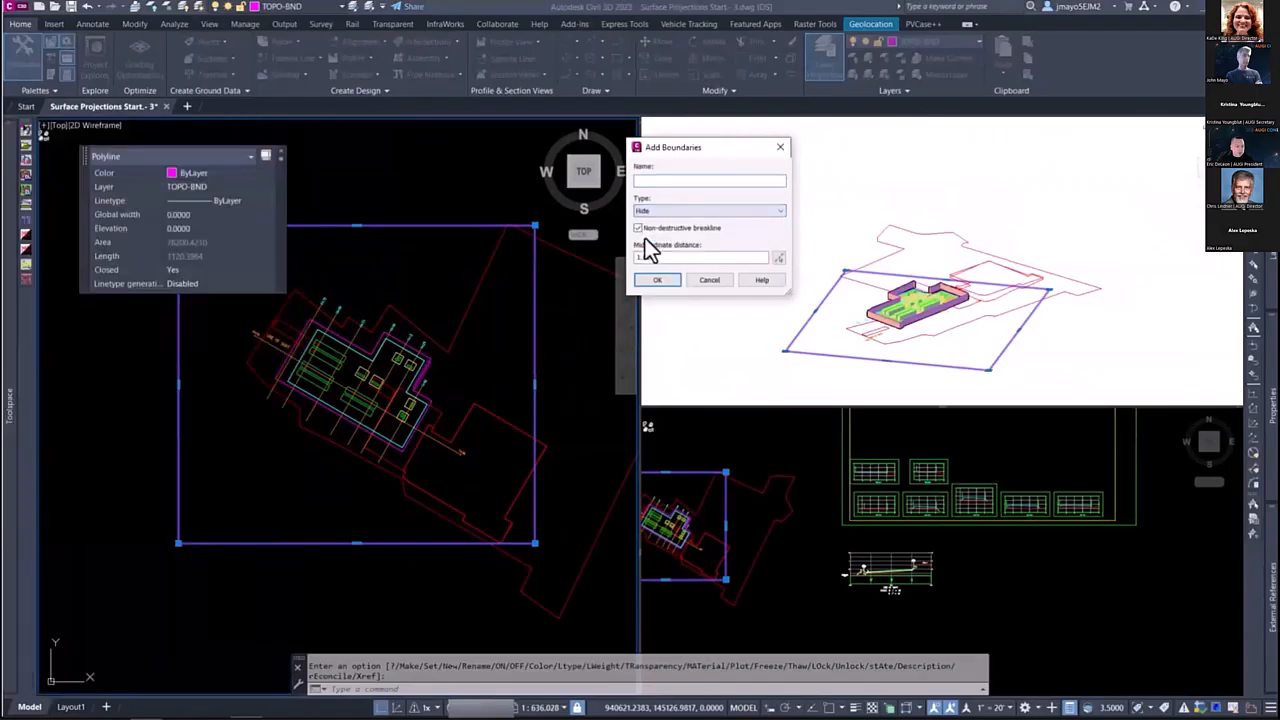
{"action": "left_click", "coordinate": [657, 280]}
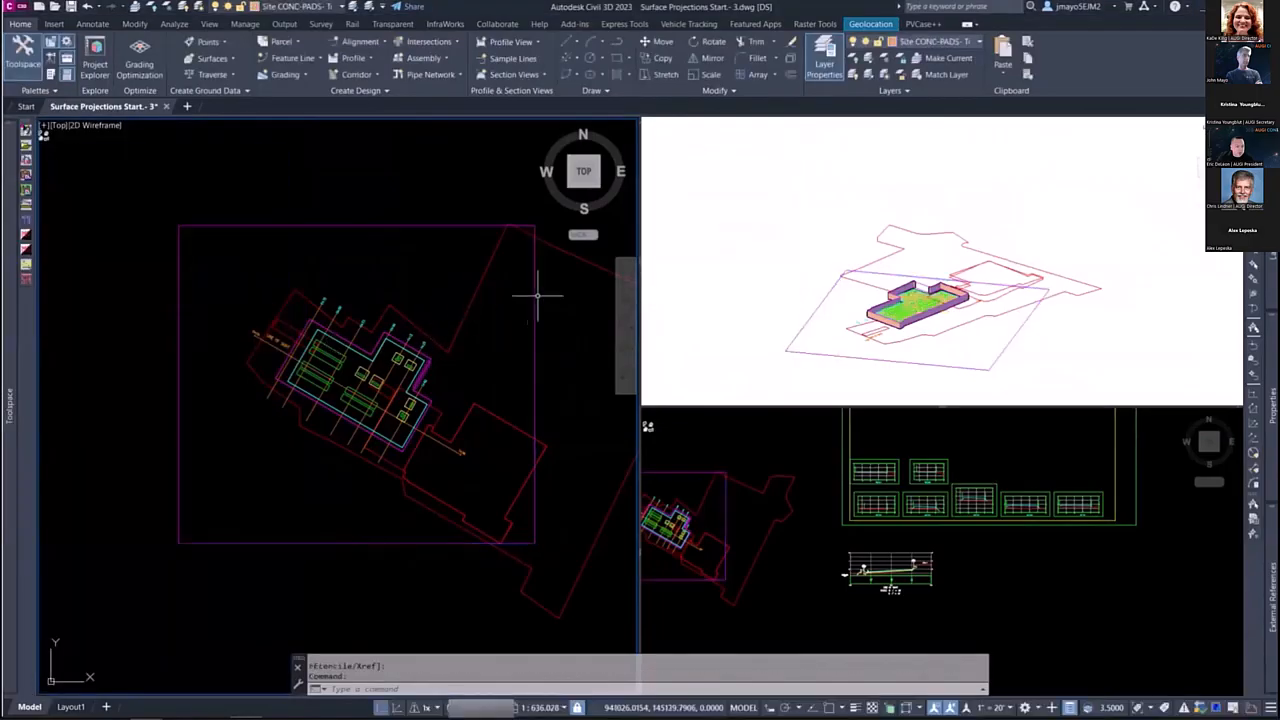
Step: Select all the bottom equipment feature lines with Select Similar and add them to the EQUIPMENT surface as Show boundaries
{"action": "scroll", "coordinate": [910, 300], "scroll_direction": "up", "scroll_amount": 5}
{"action": "scroll", "coordinate": [360, 340], "scroll_direction": "up", "scroll_amount": 10}
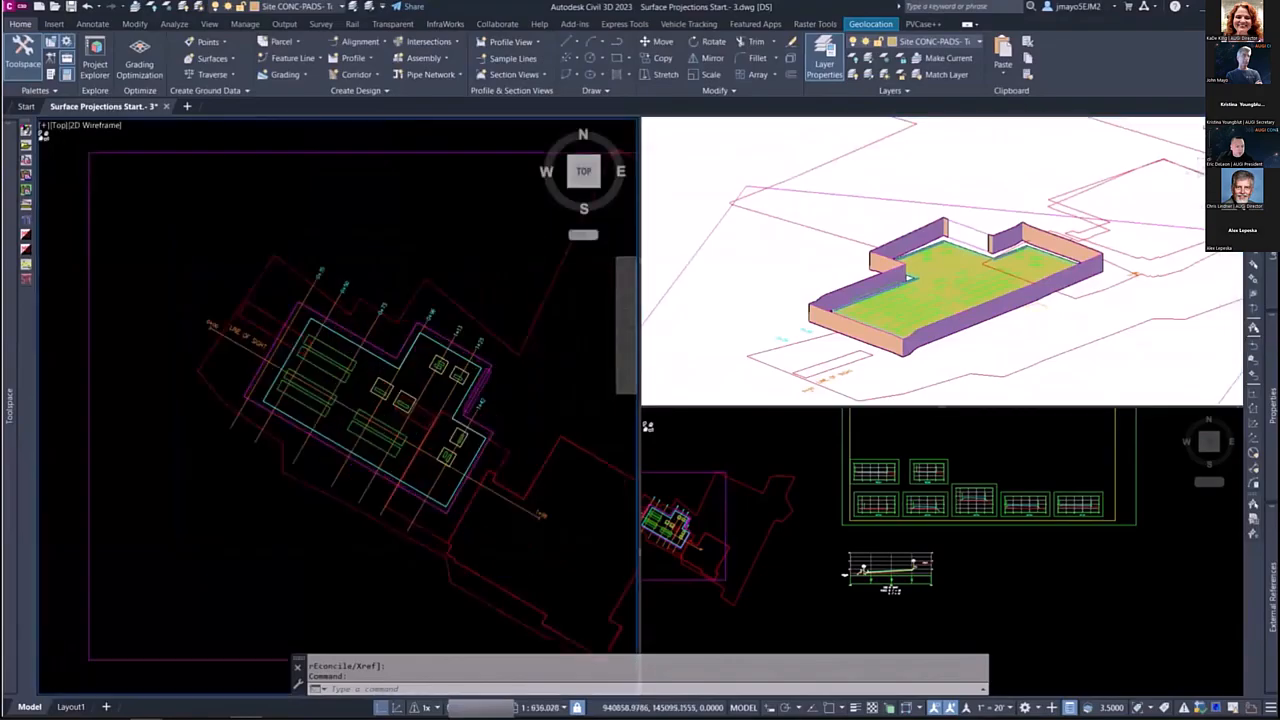
{"action": "left_click", "coordinate": [413, 291]}
{"action": "scroll", "coordinate": [391, 337], "scroll_direction": "down", "scroll_amount": 5}
{"action": "right_click", "coordinate": [371, 272]}
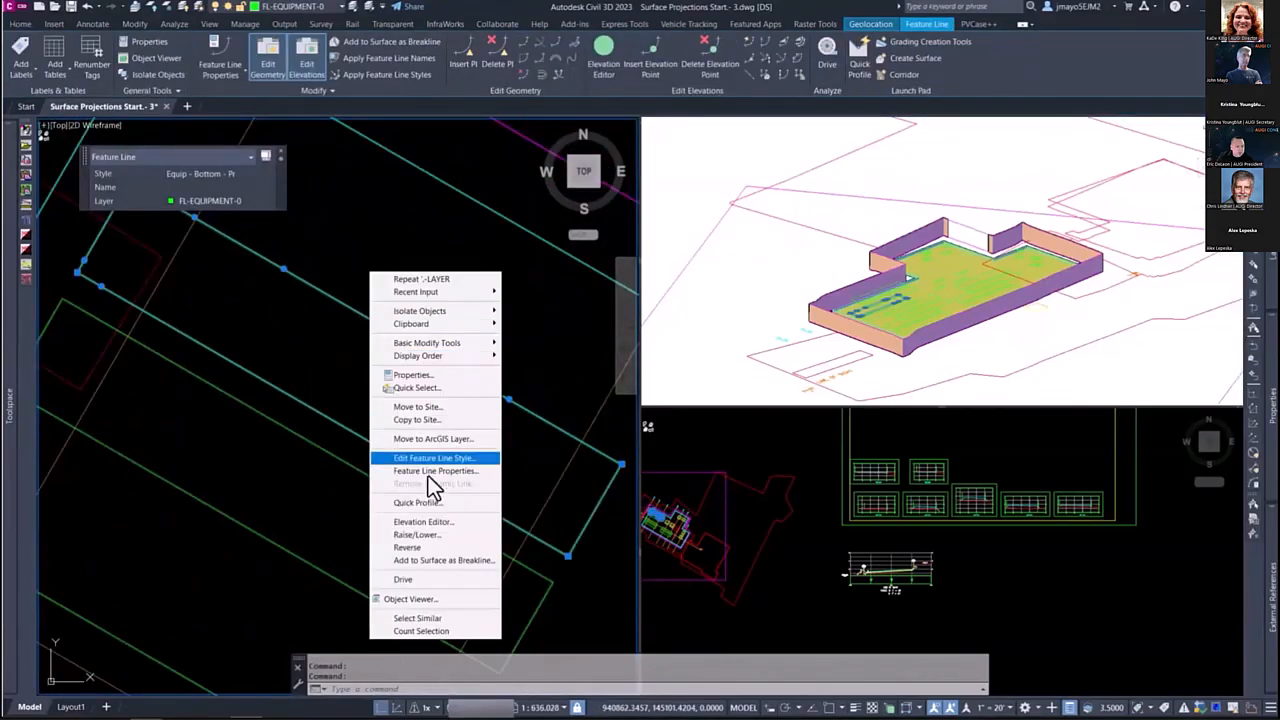
{"action": "left_click", "coordinate": [418, 618]}
{"action": "scroll", "coordinate": [371, 312], "scroll_direction": "up", "scroll_amount": 5}
{"action": "scroll", "coordinate": [370, 312], "scroll_direction": "down", "scroll_amount": 6}
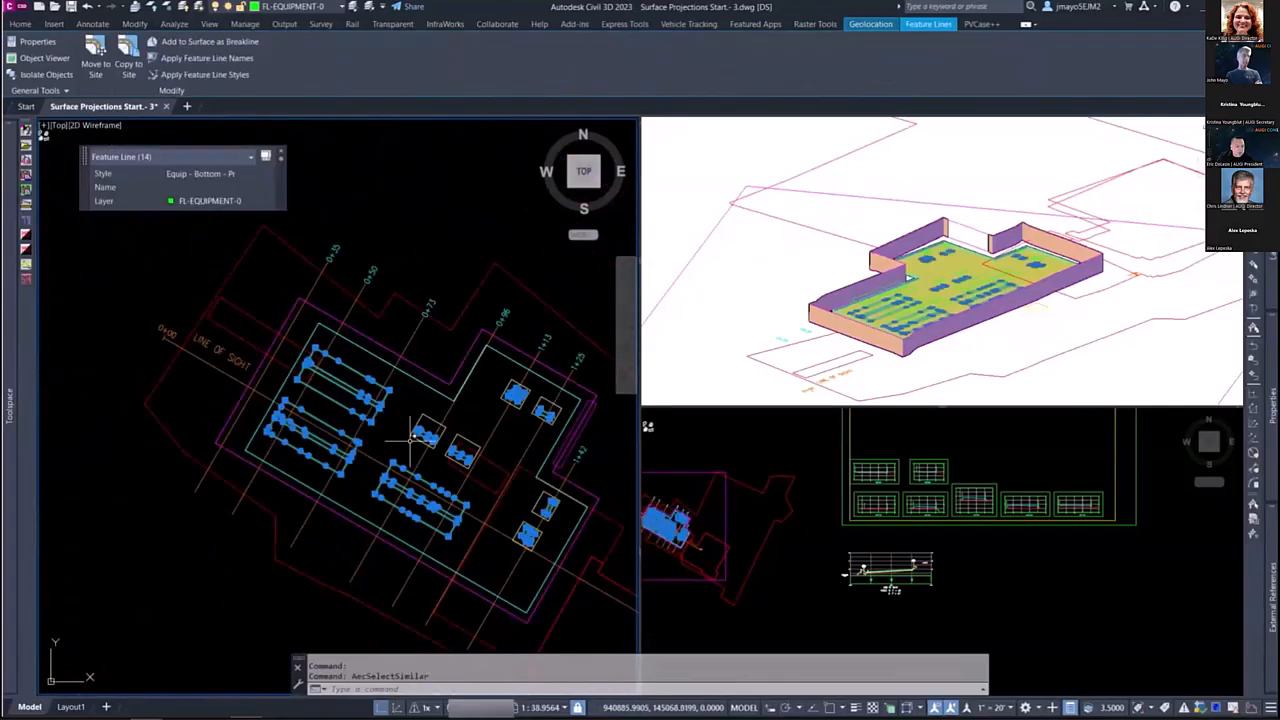
{"action": "mouse_move", "coordinate": [20, 468]}
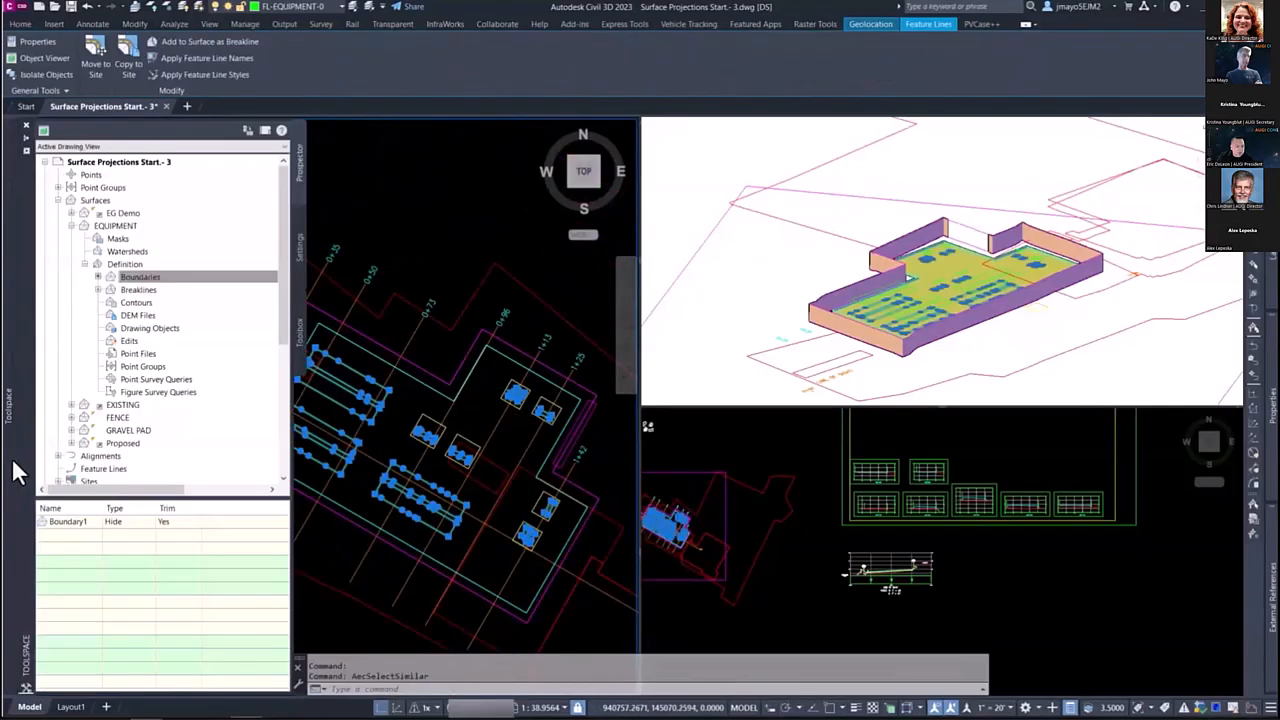
{"action": "right_click", "coordinate": [142, 281]}
{"action": "left_click", "coordinate": [170, 294]}
{"action": "left_click", "coordinate": [652, 212]}
{"action": "left_click", "coordinate": [648, 221]}
{"action": "left_click", "coordinate": [660, 280]}
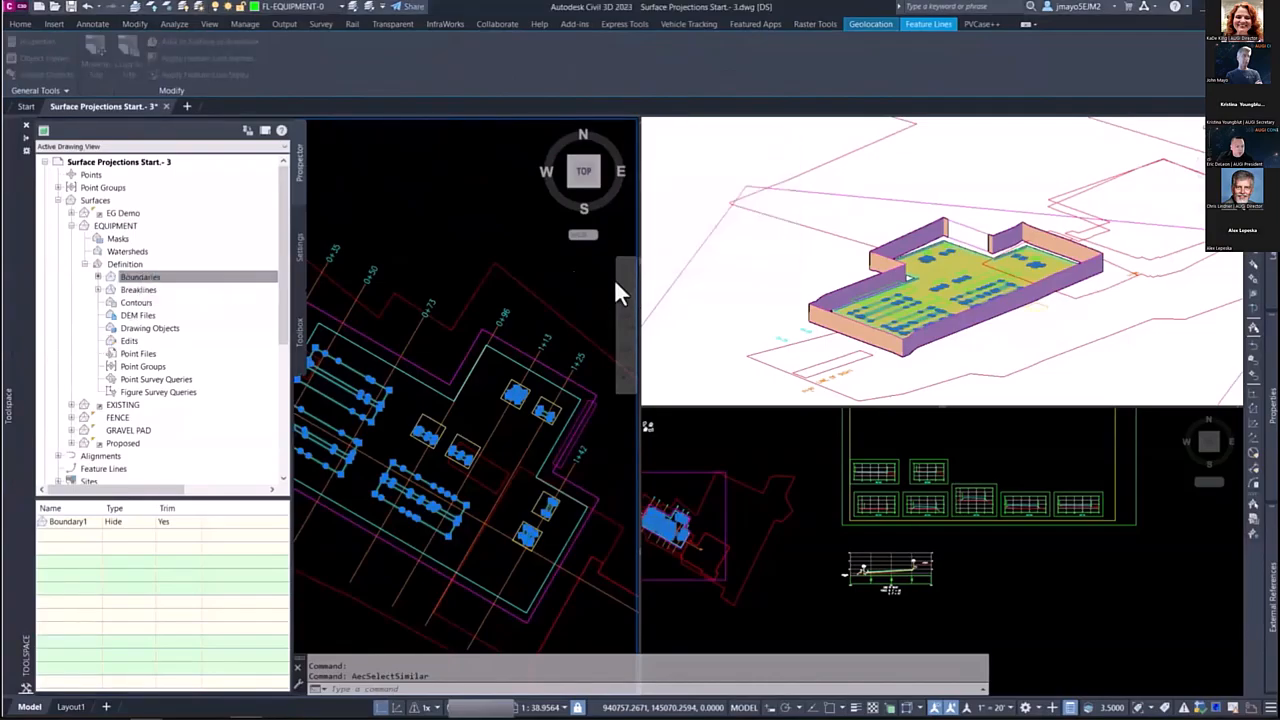
Step: Inspect the EQUIPMENT surface in the 3D view, clear the selection, and examine the LINE OF SIGHT profile view
{"action": "left_click", "coordinate": [925, 282]}
{"action": "scroll", "coordinate": [932, 284], "scroll_direction": "up", "scroll_amount": 6}
{"action": "scroll", "coordinate": [940, 280], "scroll_direction": "down", "scroll_amount": 2}
{"action": "scroll", "coordinate": [954, 252], "scroll_direction": "down", "scroll_amount": 3}
{"action": "key", "text": "Escape"}
{"action": "left_click", "coordinate": [376, 435]}
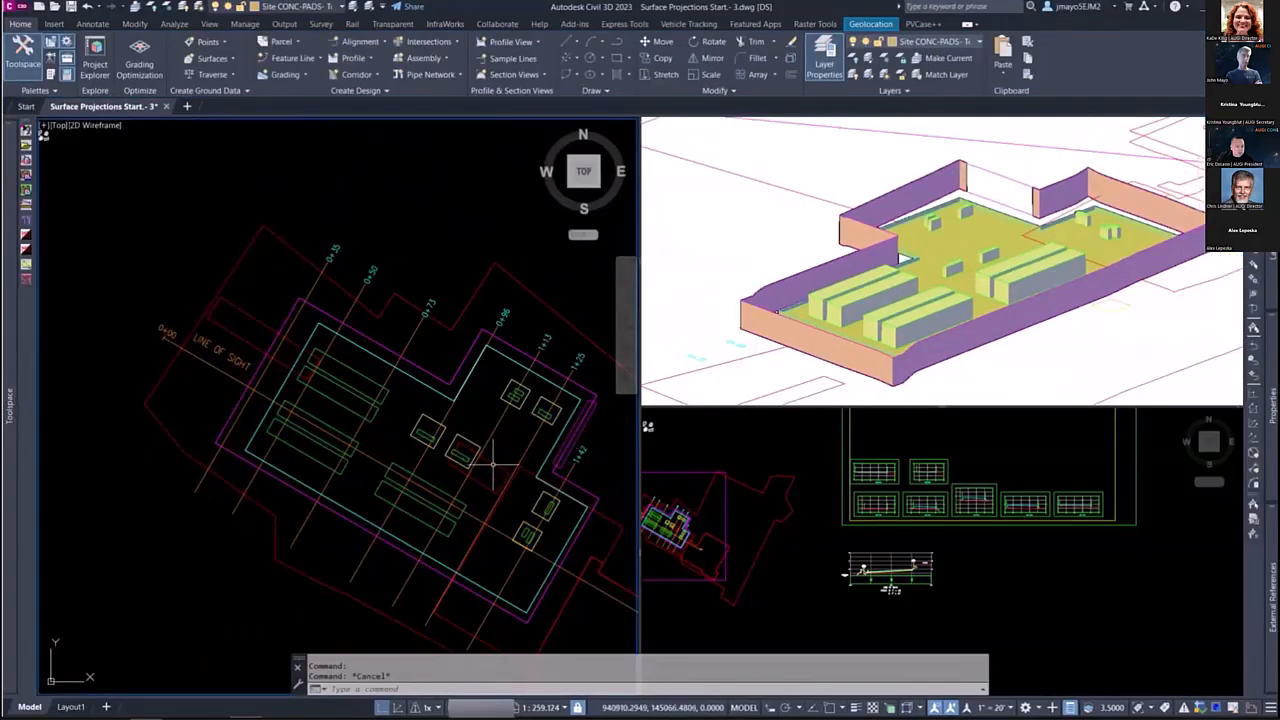
{"action": "middle_click_drag", "start_coordinate": [496, 483], "coordinate": [448, 456]}
{"action": "key", "text": "Escape"}
{"action": "left_click", "coordinate": [913, 571]}
{"action": "scroll", "coordinate": [895, 575], "scroll_direction": "up", "scroll_amount": 8}
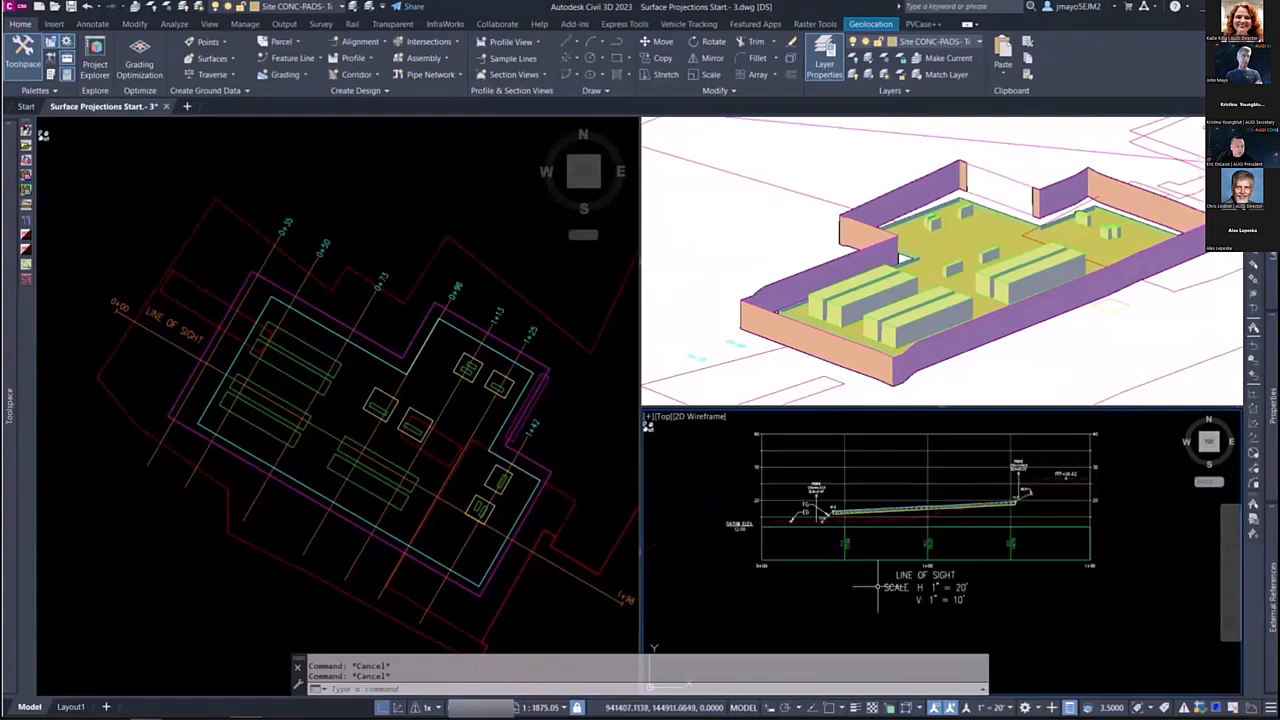
{"action": "scroll", "coordinate": [874, 535], "scroll_direction": "down", "scroll_amount": 5}
{"action": "left_click", "coordinate": [567, 474]}
{"action": "middle_click_drag", "start_coordinate": [330, 430], "coordinate": [309, 408]}
{"action": "left_click", "coordinate": [864, 495]}
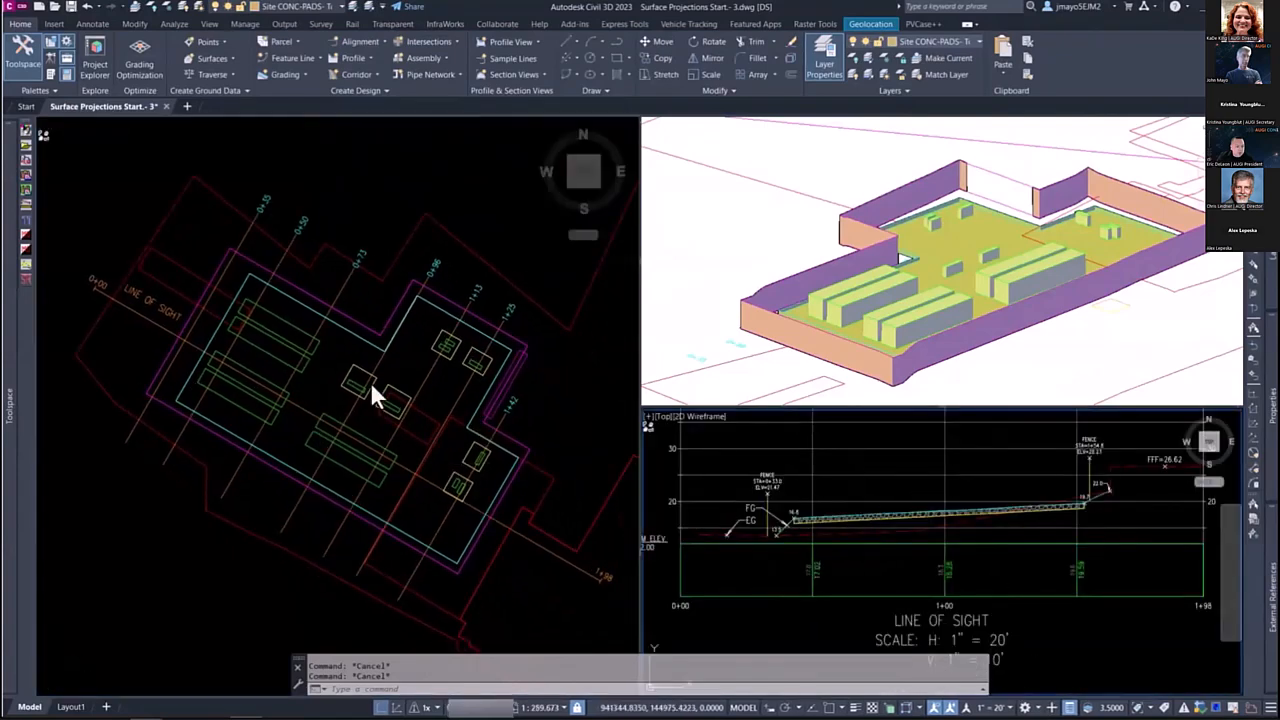
Step: Start a surface profile for the LINE OF SIGHT alignment and add the EQUIPMENT surface to its profile list
{"action": "left_click", "coordinate": [312, 415]}
{"action": "left_click", "coordinate": [312, 415]}
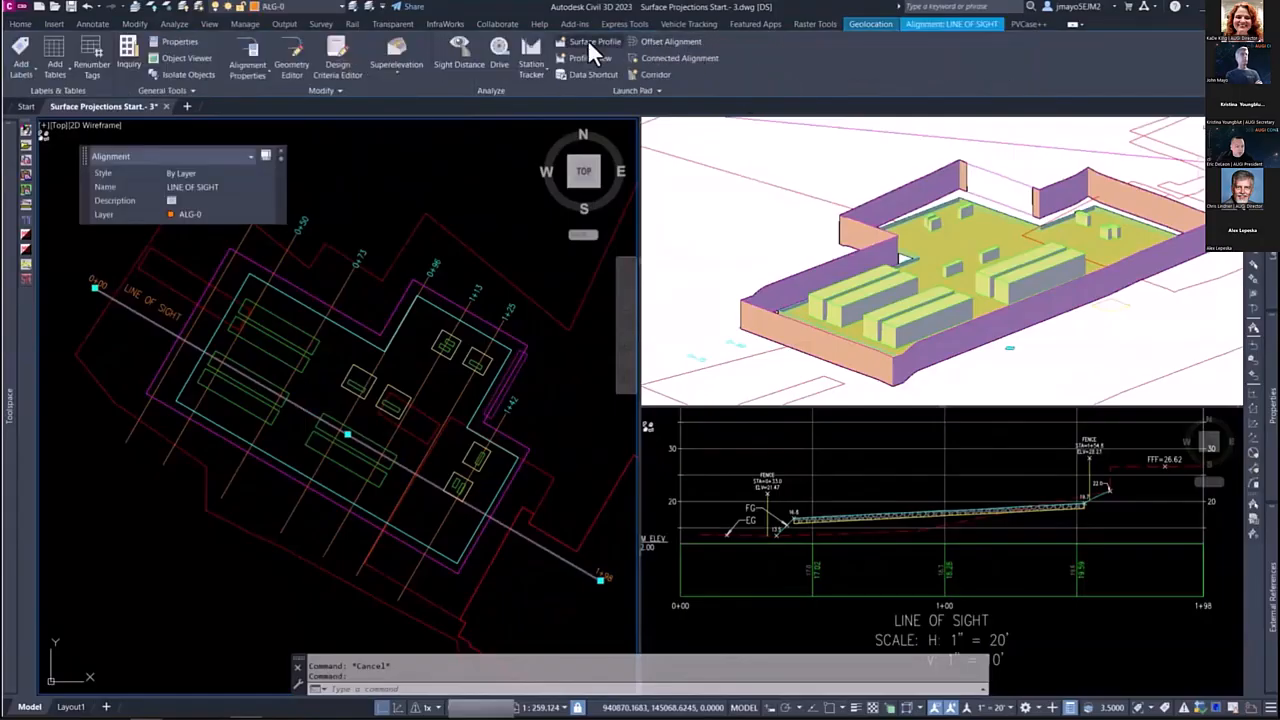
{"action": "left_click", "coordinate": [590, 41]}
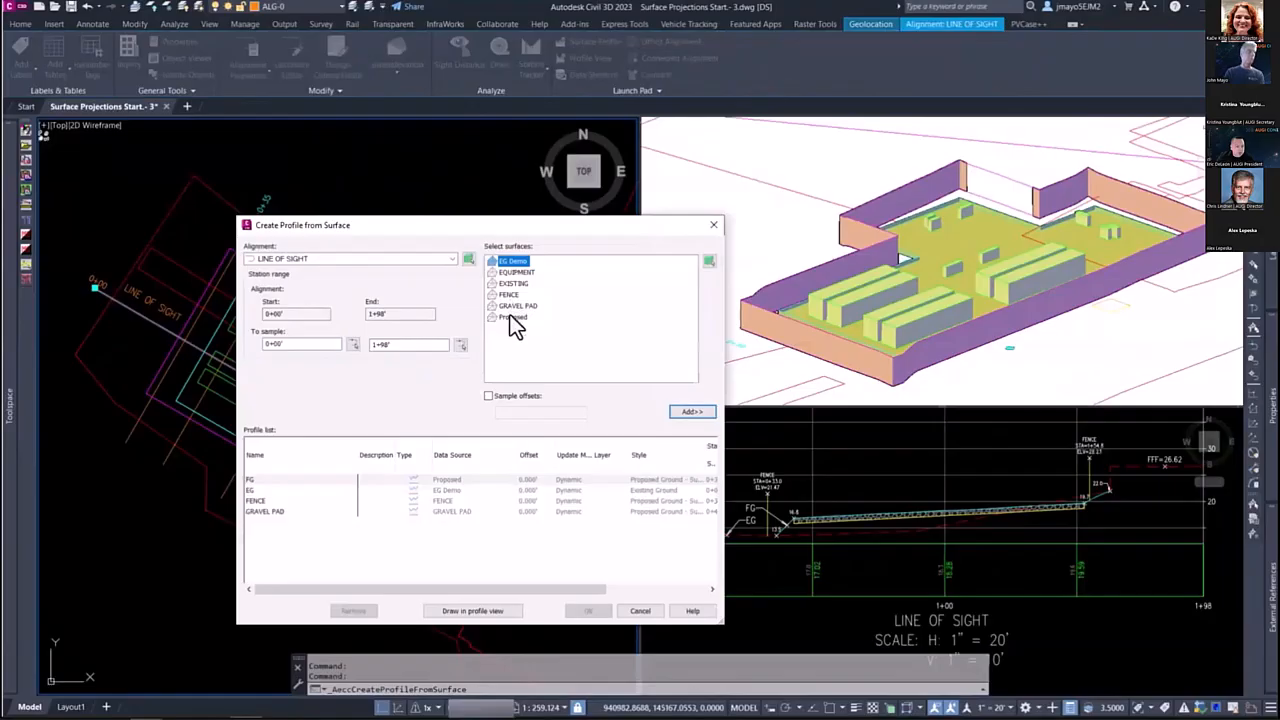
{"action": "left_click", "coordinate": [515, 272]}
{"action": "left_click", "coordinate": [692, 411]}
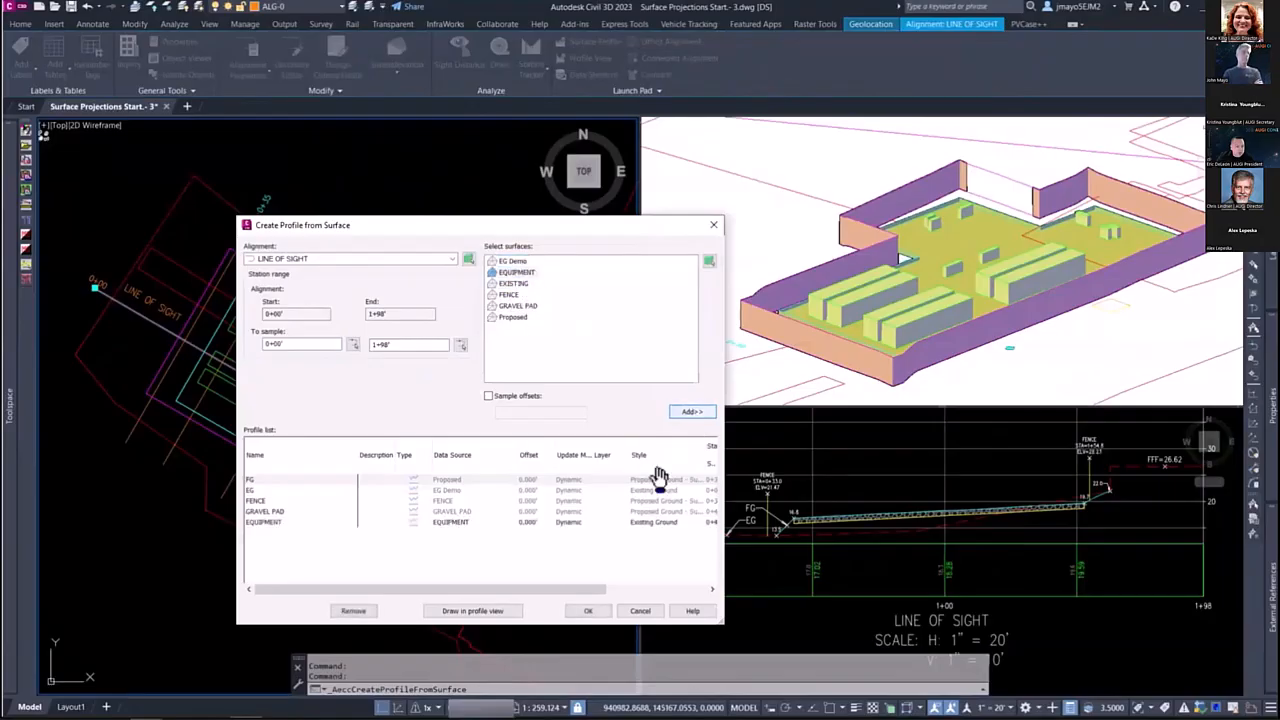
Step: Assign a Proposed Ground style to the EQUIPMENT profile, create it, and check it in the profile view
{"action": "left_click", "coordinate": [649, 520]}
{"action": "left_click", "coordinate": [560, 318]}
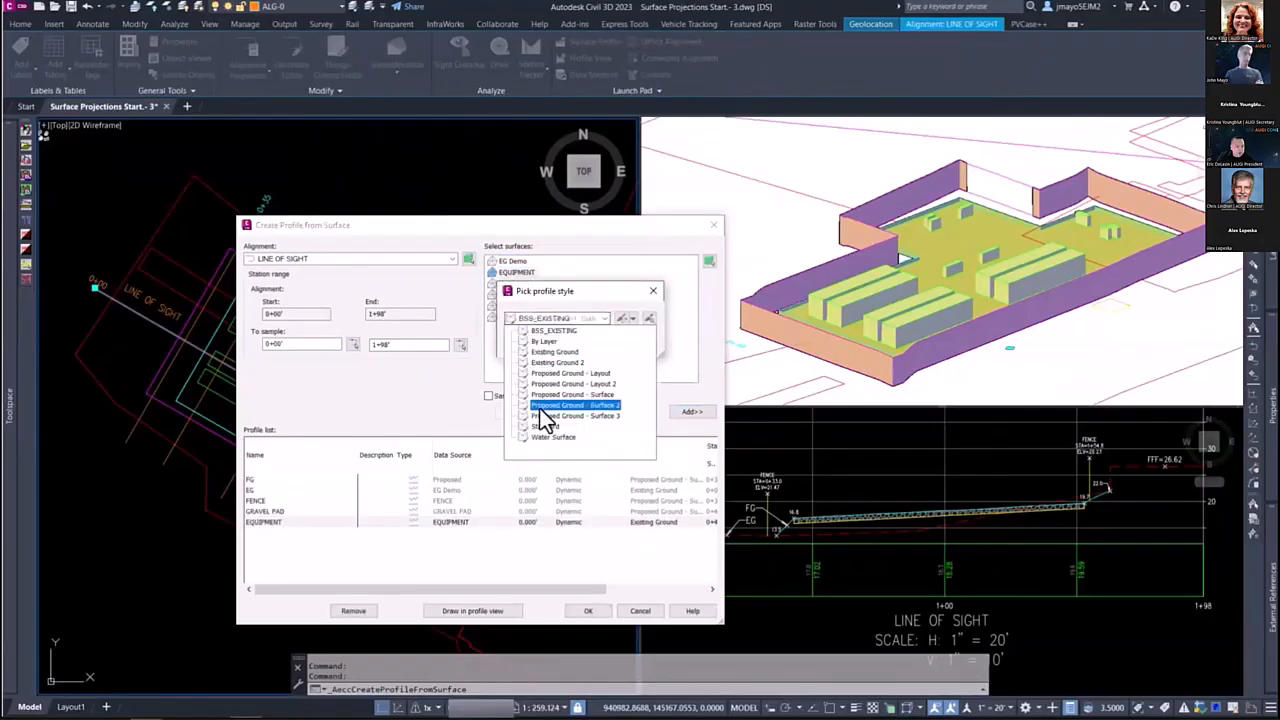
{"action": "left_click", "coordinate": [546, 386]}
{"action": "left_click", "coordinate": [530, 348]}
{"action": "left_click", "coordinate": [570, 610]}
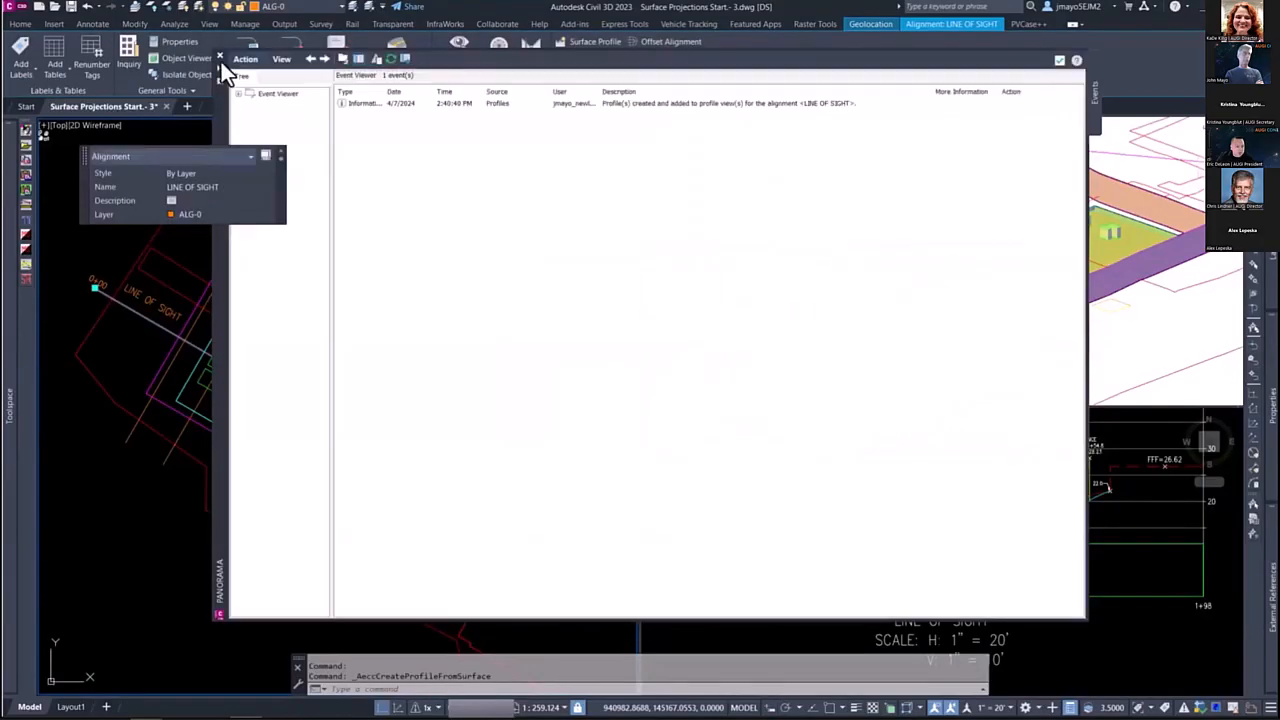
{"action": "left_click", "coordinate": [220, 56]}
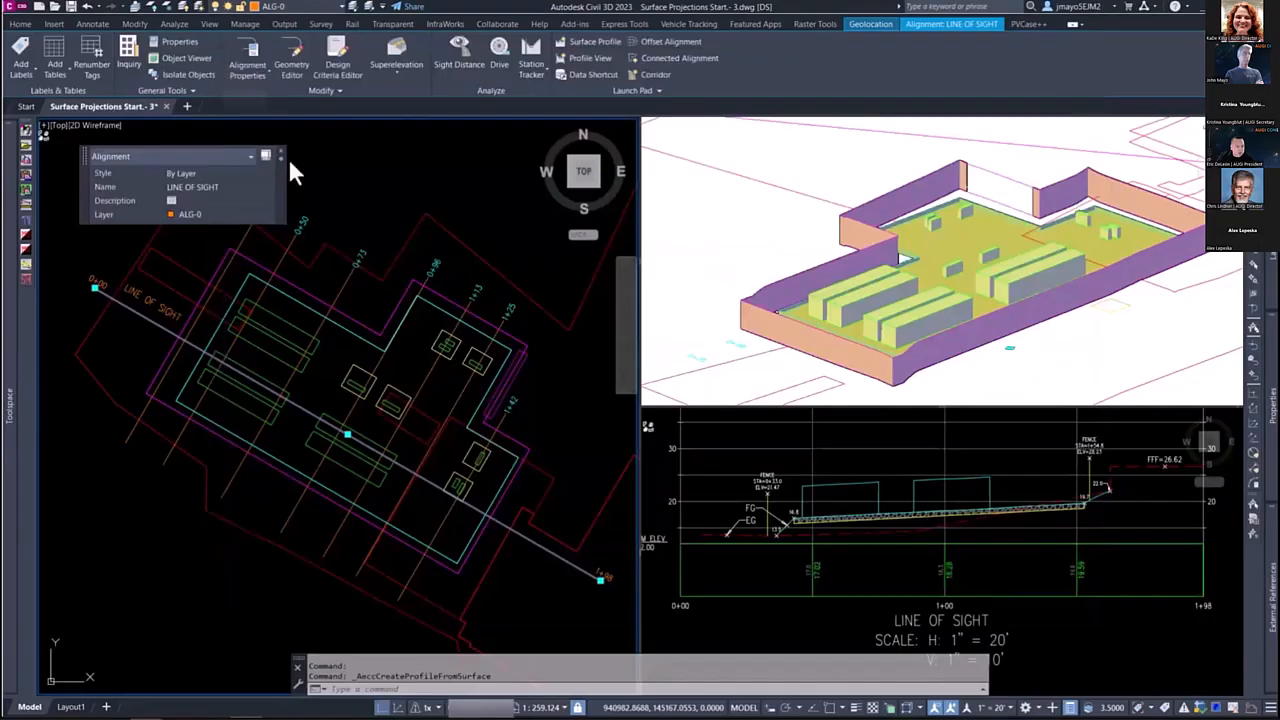
{"action": "scroll", "coordinate": [966, 510], "scroll_direction": "down", "scroll_amount": 5}
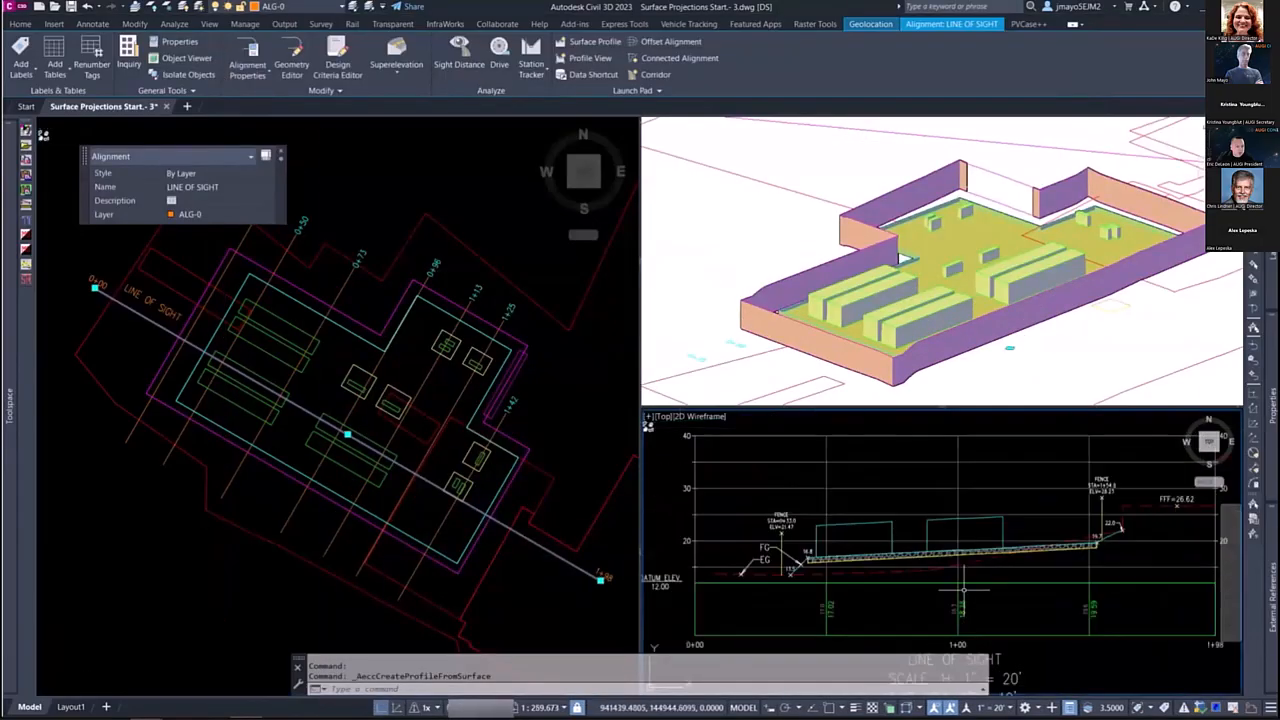
{"action": "scroll", "coordinate": [950, 535], "scroll_direction": "down", "scroll_amount": 2}
{"action": "left_click", "coordinate": [400, 420]}
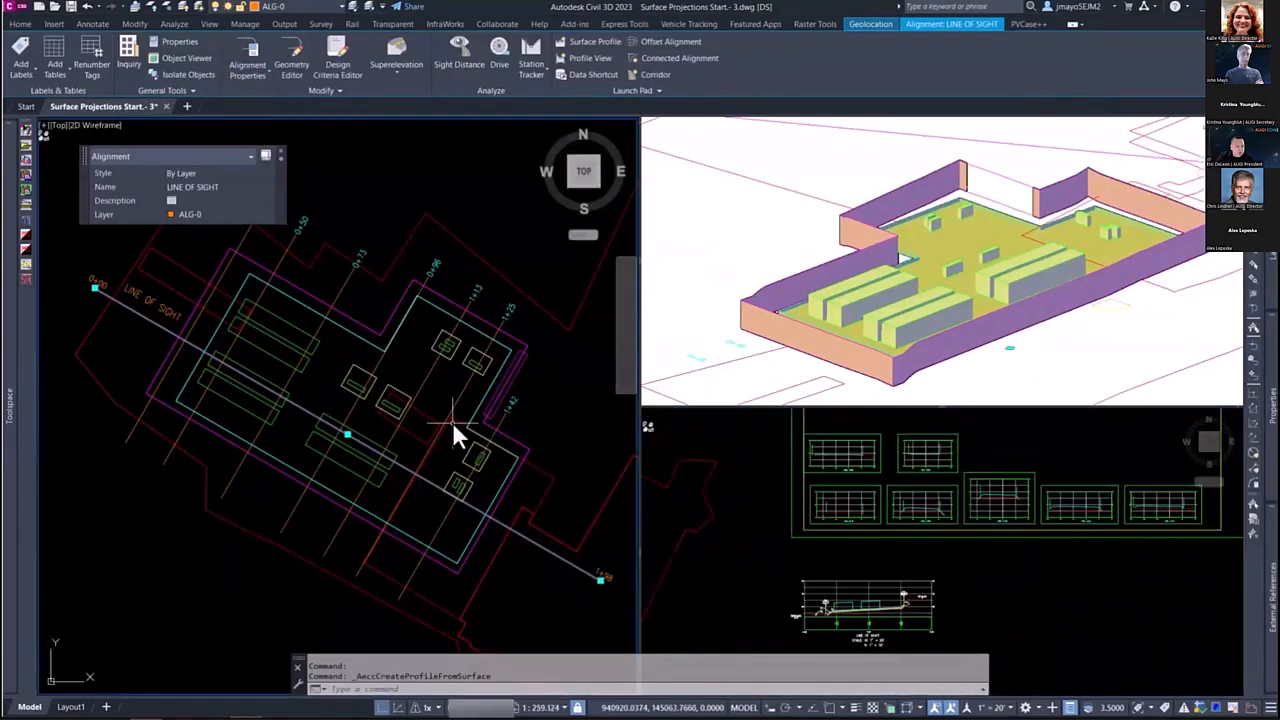
{"action": "key", "text": "Escape"}
Step: Sample the GRAVEL PAD and EQUIPMENT surfaces as additional section sources for sample line group SLG-2
{"action": "left_click", "coordinate": [426, 376]}
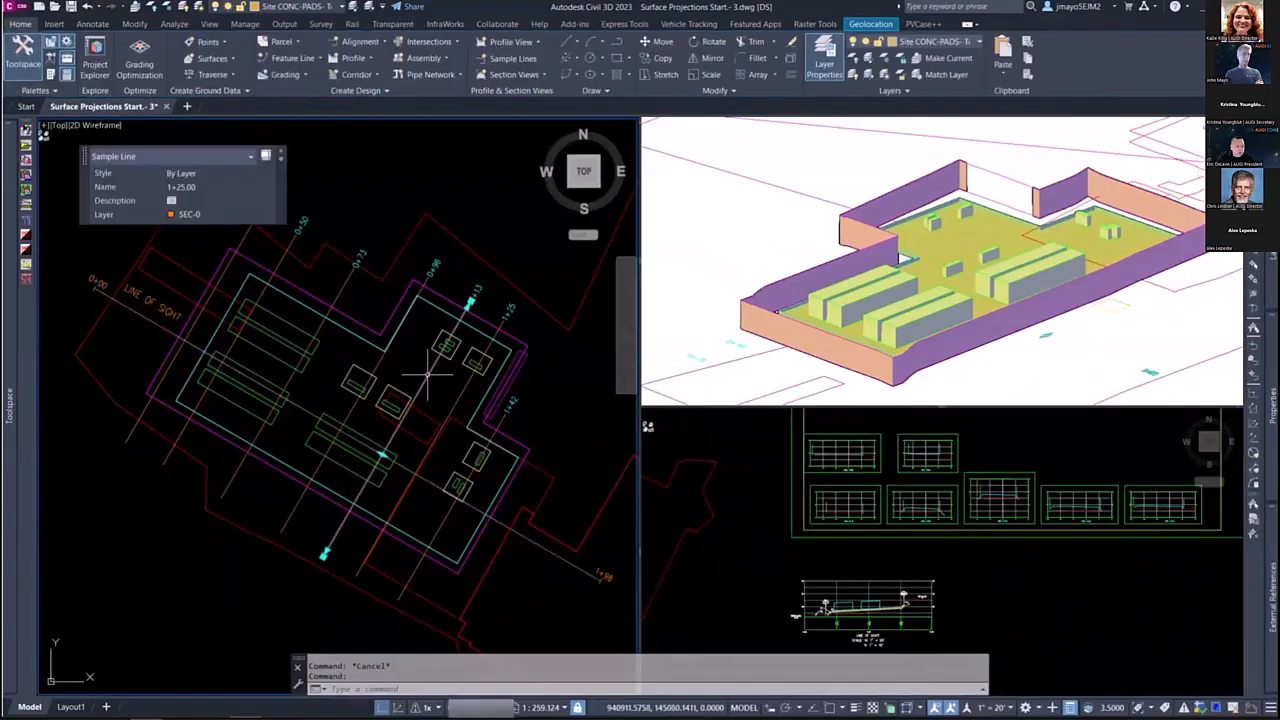
{"action": "right_click", "coordinate": [430, 378]}
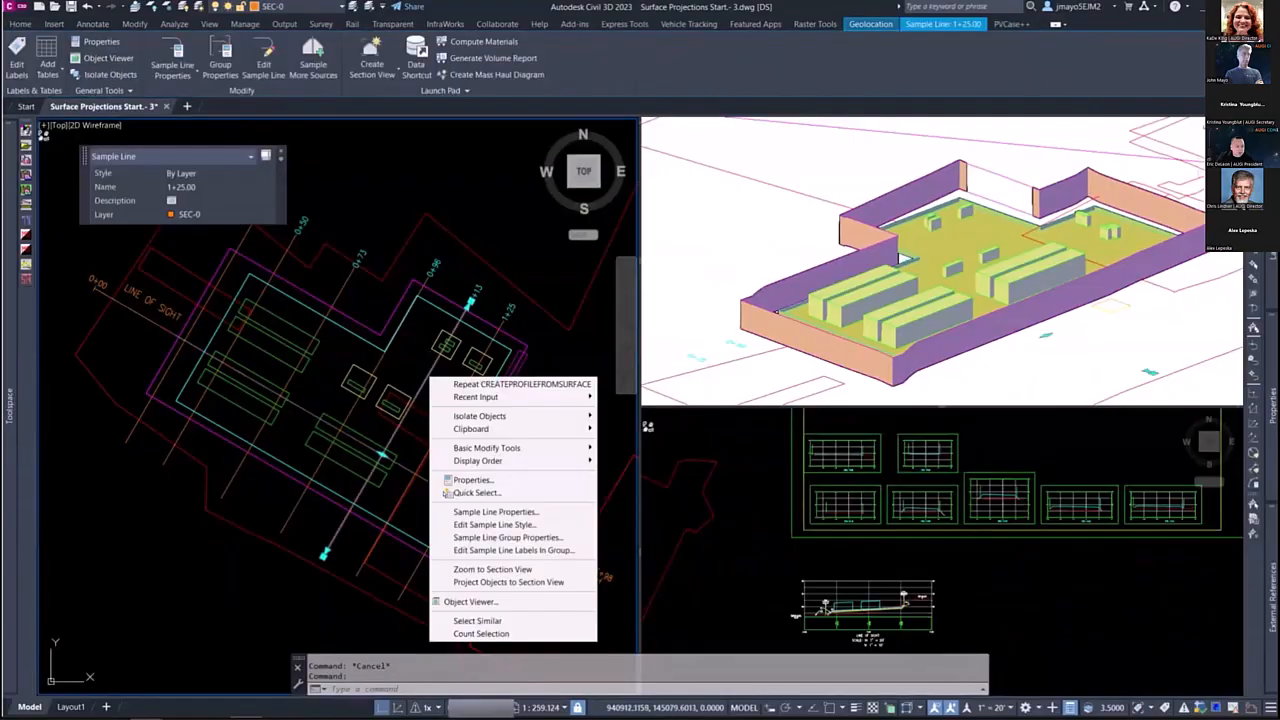
{"action": "left_click", "coordinate": [522, 539]}
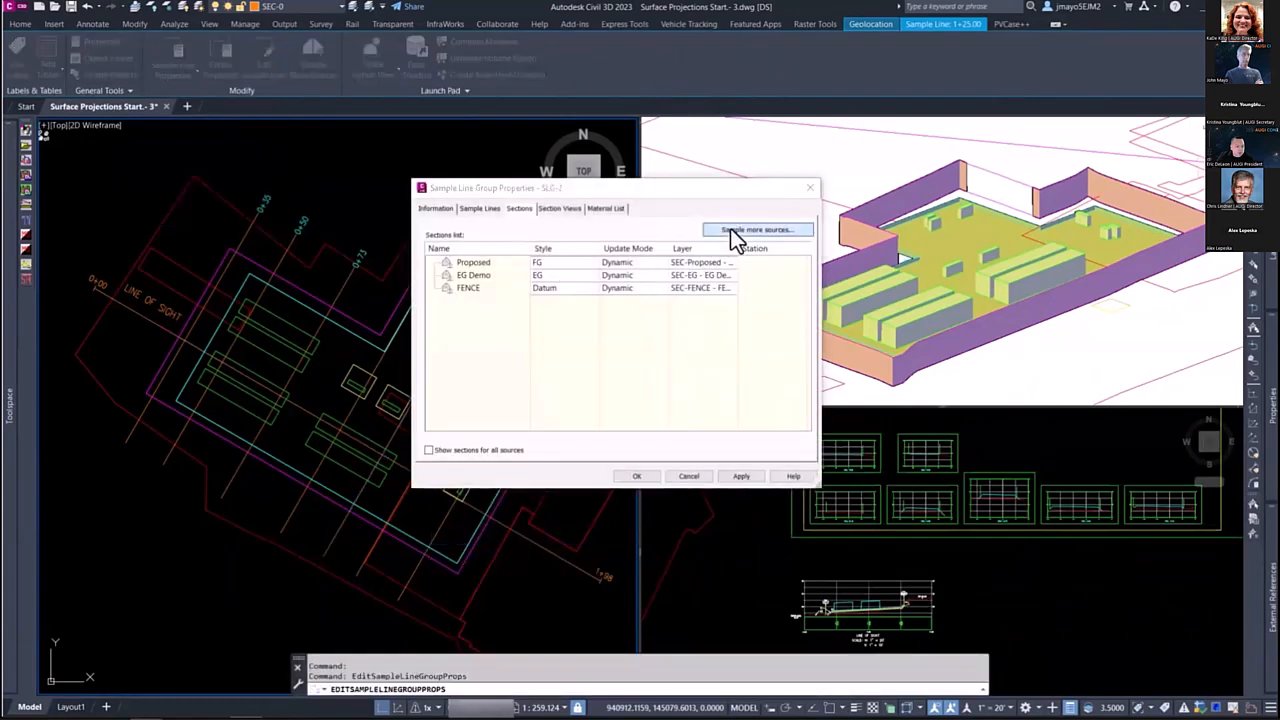
{"action": "left_click", "coordinate": [735, 232]}
{"action": "left_click", "coordinate": [702, 331]}
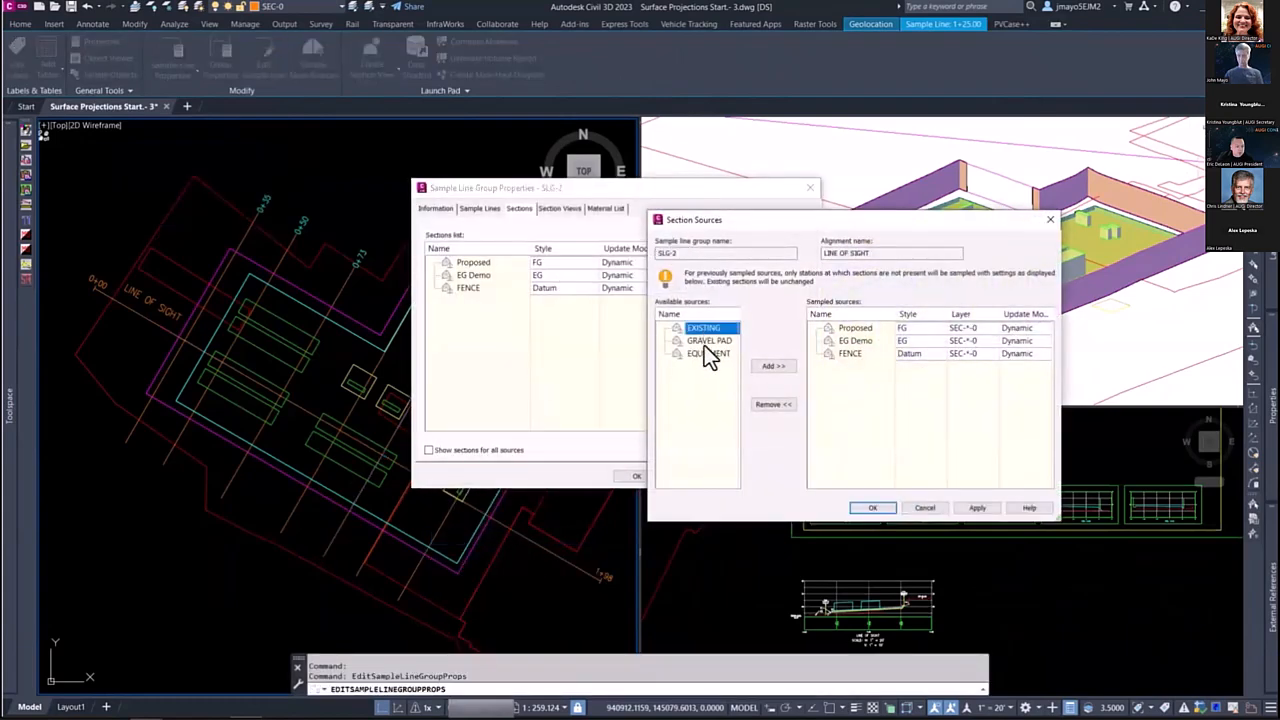
{"action": "left_click", "coordinate": [772, 367]}
{"action": "left_click", "coordinate": [772, 367]}
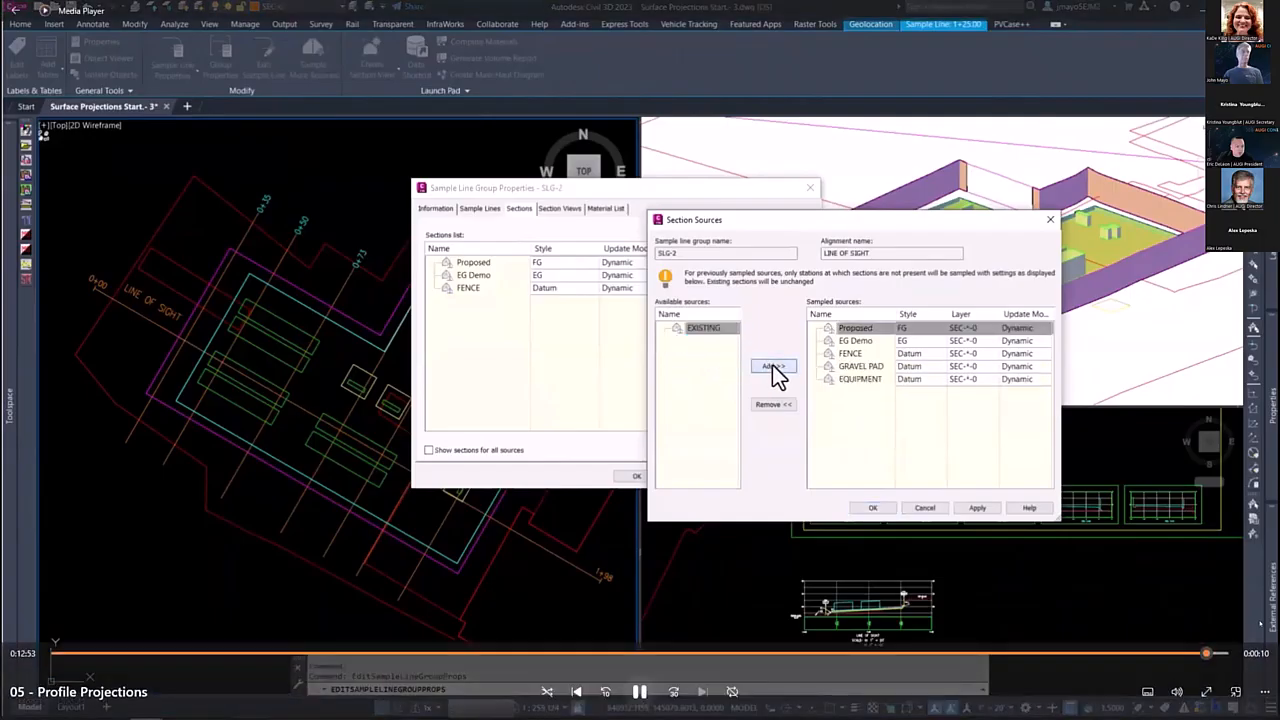
{"action": "left_click", "coordinate": [872, 506]}
{"action": "left_click", "coordinate": [640, 479]}
Step: Examine the section views one after another for the sampled equipment and gravel pad surfaces
{"action": "left_click", "coordinate": [960, 509]}
{"action": "scroll", "coordinate": [930, 514], "scroll_direction": "up", "scroll_amount": 8}
{"action": "scroll", "coordinate": [940, 544], "scroll_direction": "down", "scroll_amount": 3}
{"action": "middle_click_drag", "start_coordinate": [1087, 527], "coordinate": [897, 562]}
{"action": "scroll", "coordinate": [1005, 550], "scroll_direction": "down", "scroll_amount": 2}
{"action": "middle_click_drag", "start_coordinate": [1100, 548], "coordinate": [880, 543]}
{"action": "middle_click_drag", "start_coordinate": [1034, 581], "coordinate": [874, 540]}
{"action": "middle_click_drag", "start_coordinate": [1081, 537], "coordinate": [1019, 563]}
{"action": "scroll", "coordinate": [1019, 563], "scroll_direction": "down", "scroll_amount": 4}
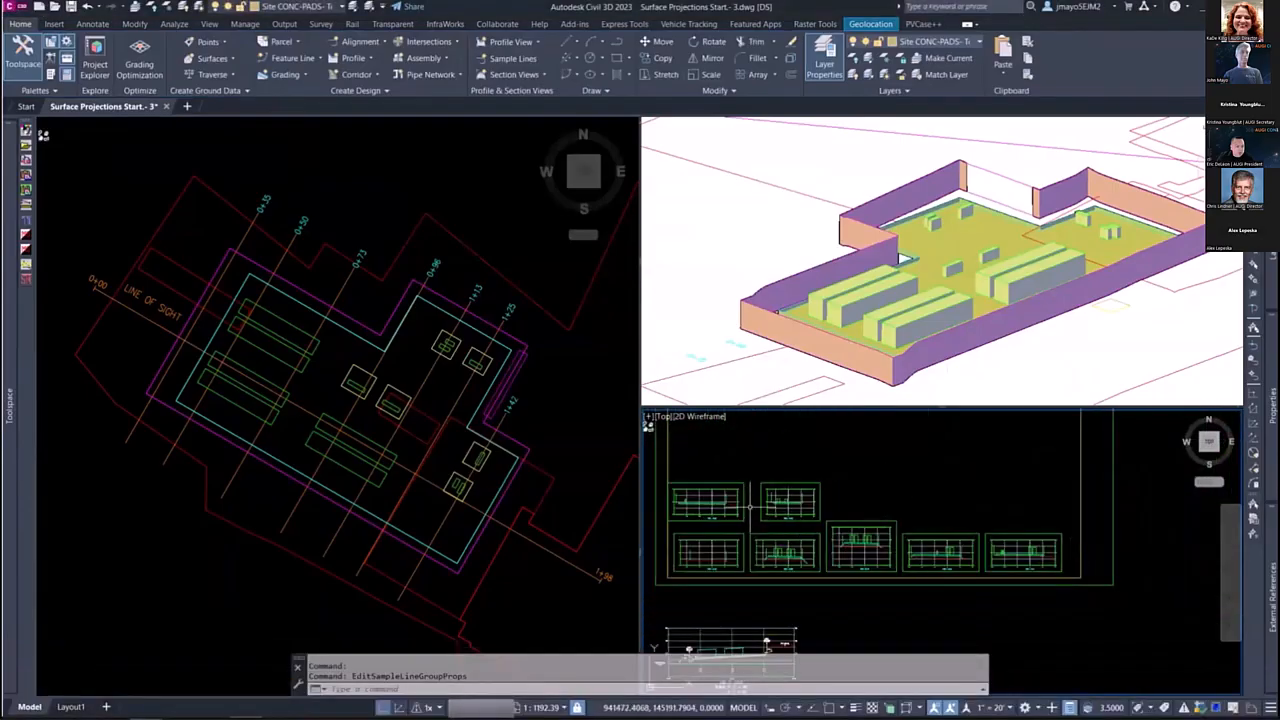
{"action": "middle_click_drag", "start_coordinate": [749, 544], "coordinate": [855, 529]}
{"action": "scroll", "coordinate": [854, 528], "scroll_direction": "up", "scroll_amount": 5}
{"action": "scroll", "coordinate": [915, 521], "scroll_direction": "down", "scroll_amount": 5}
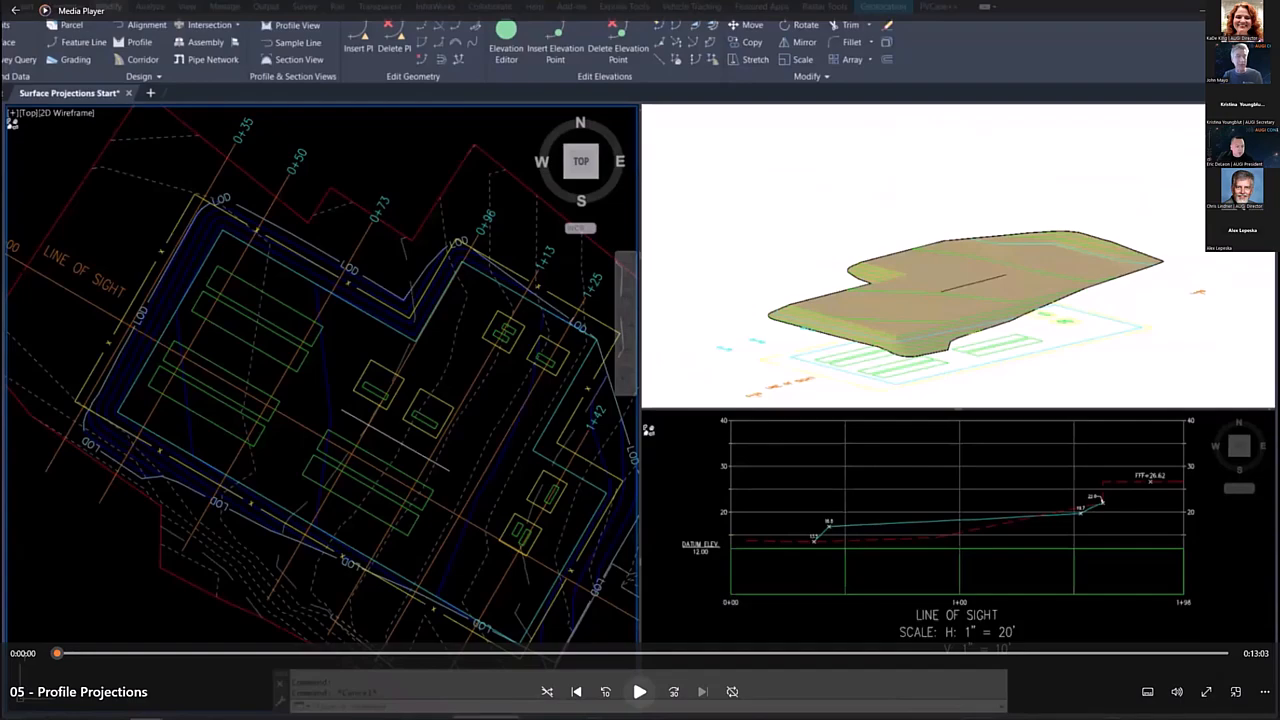
Step: Switch to the PowerPoint presentation and review the two Profile and Section Projections with Surfaces procedure slides
{"action": "key", "text": "alt+Tab"}
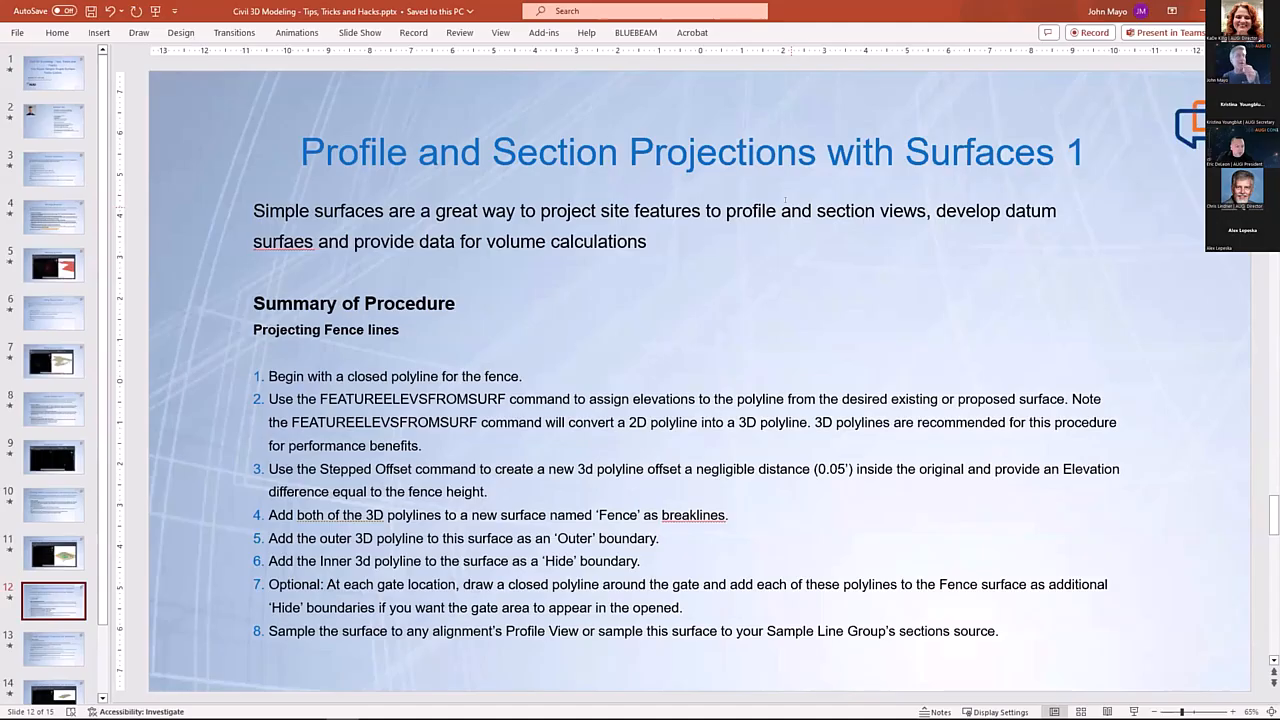
{"action": "key", "text": "Page_Down"}
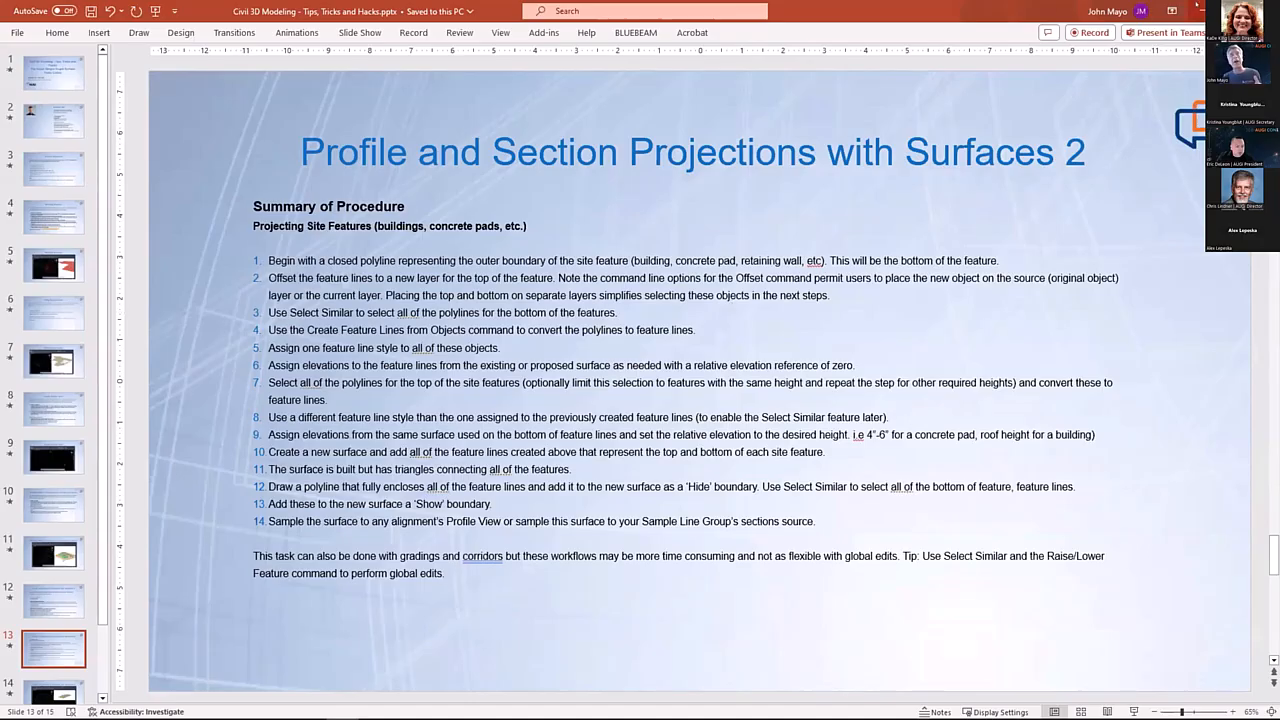
{"action": "left_click", "coordinate": [1197, 12]}
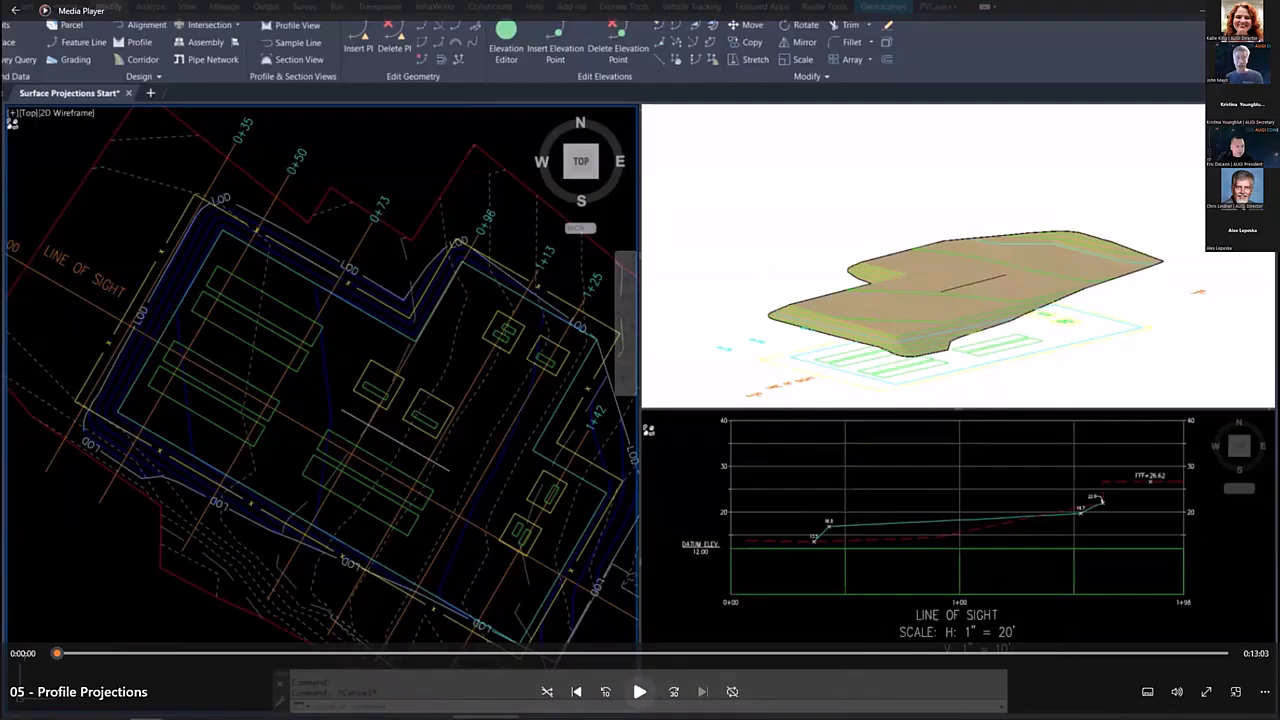
Step: Return to the PowerPoint presentation, show the closing AUGI slide 15, and switch back to Media Player
{"action": "key", "text": "alt+Tab"}
{"action": "scroll", "coordinate": [58, 672], "scroll_direction": "down", "scroll_amount": 2}
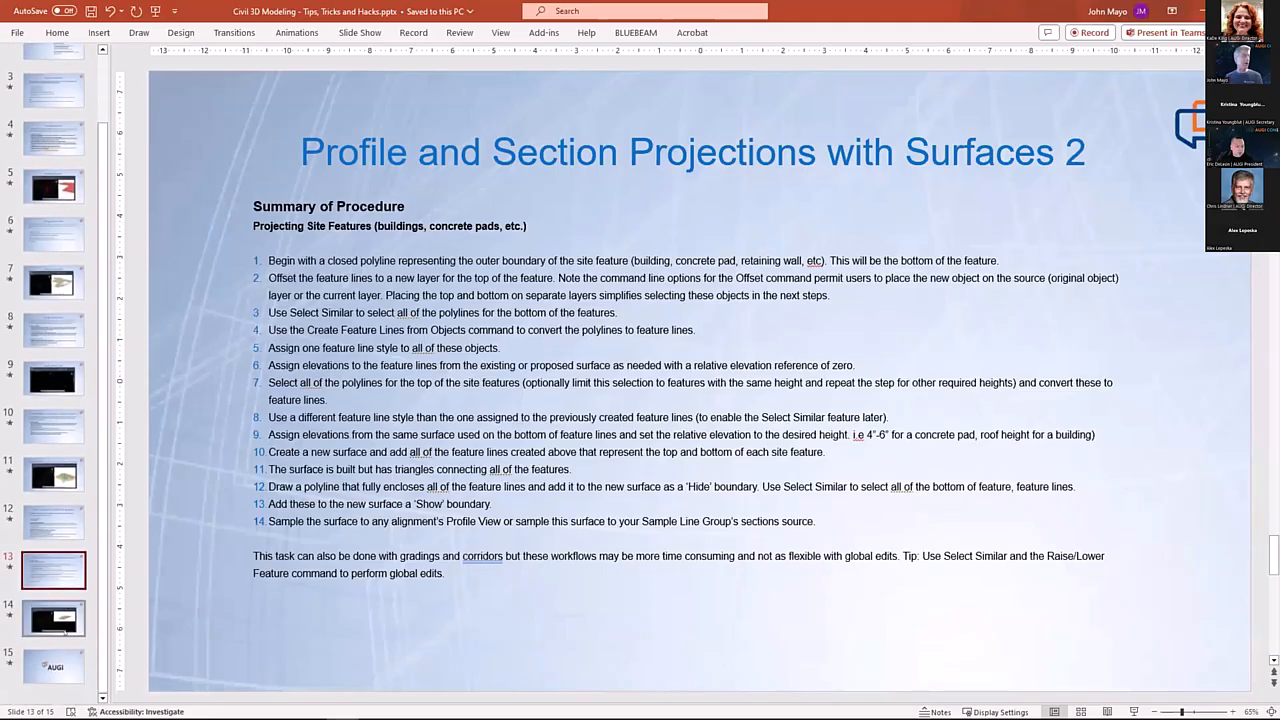
{"action": "left_click", "coordinate": [56, 668]}
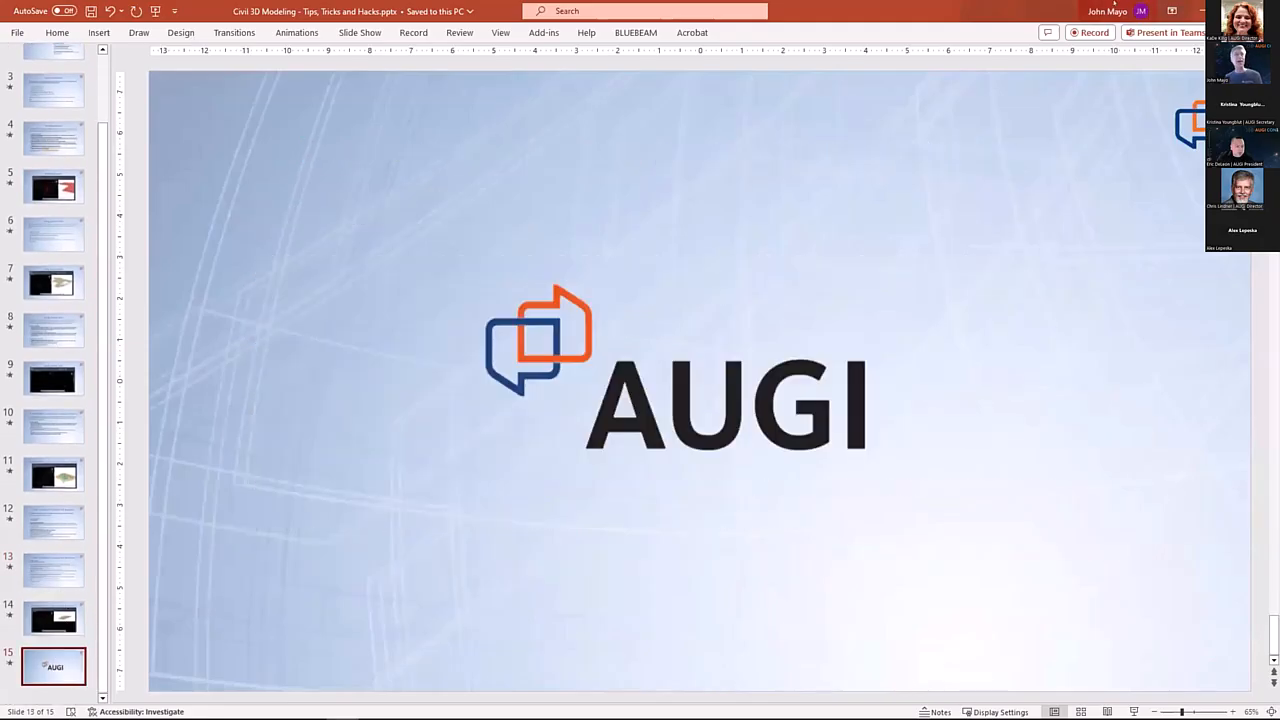
{"action": "key", "text": "alt+Tab"}
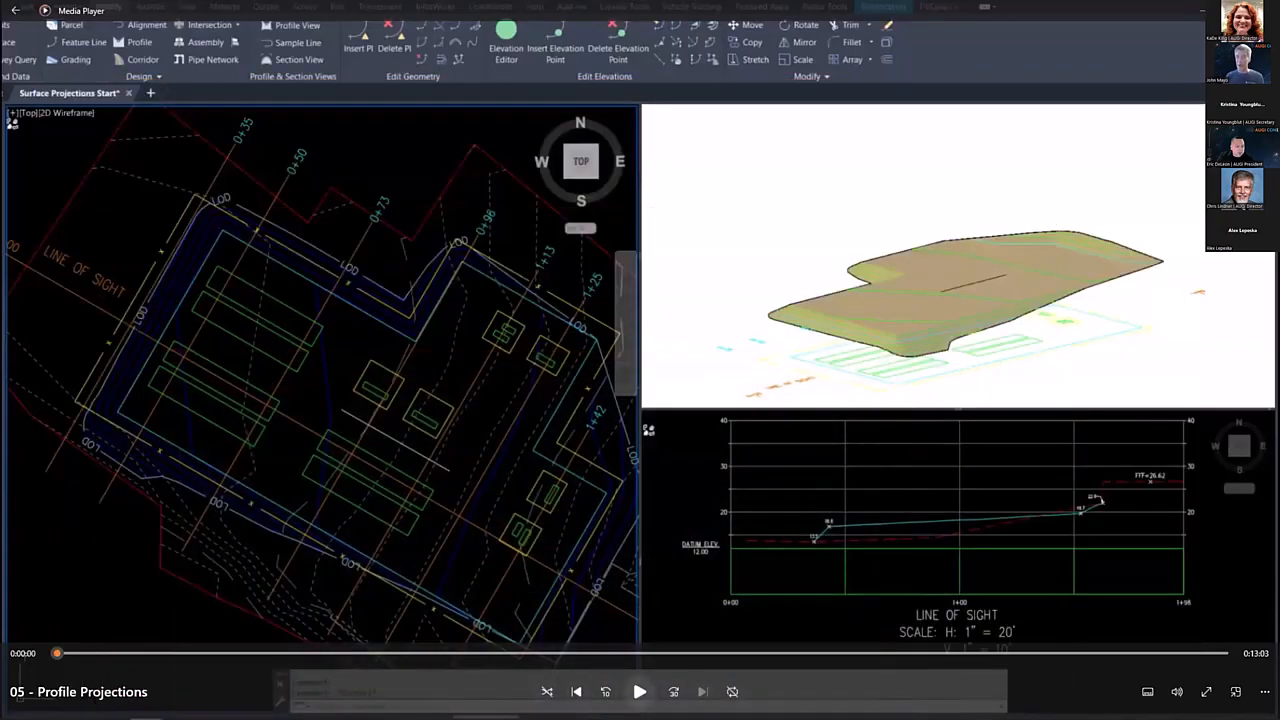